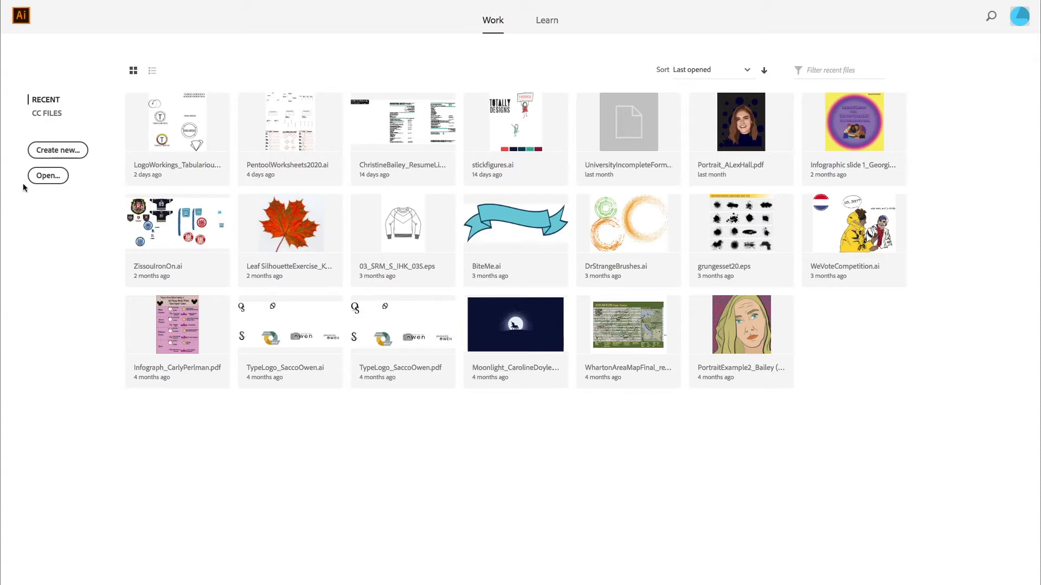
Start a new document and set its width and height to 10 inches each.
click(81, 153)
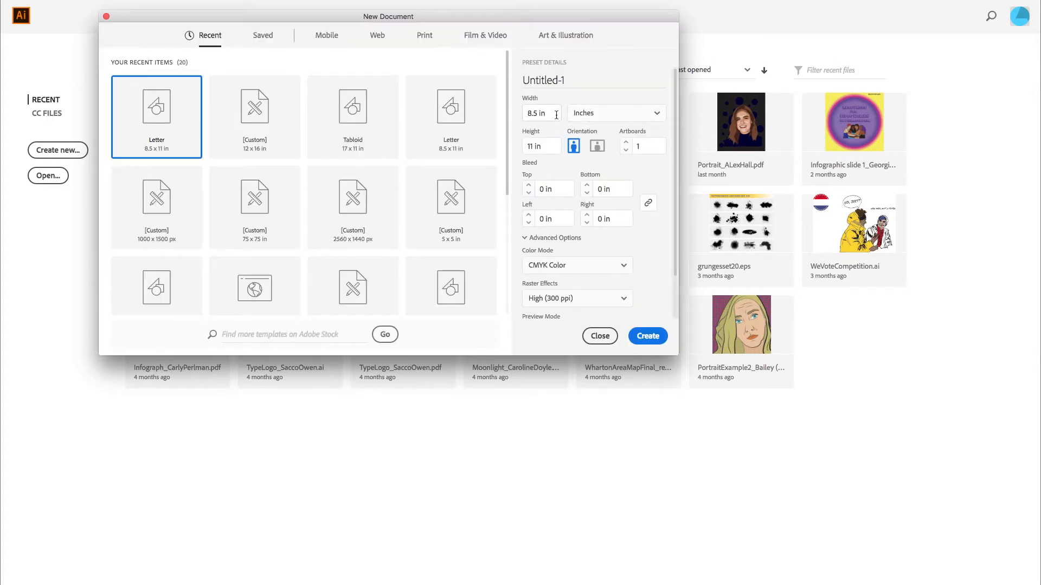
click(556, 114)
text(10)
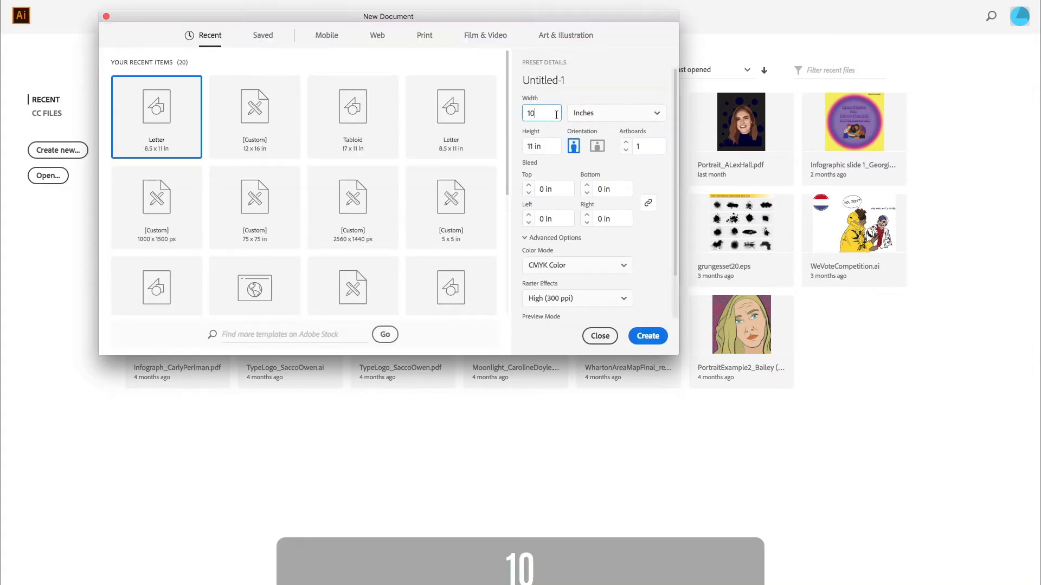
click(546, 146)
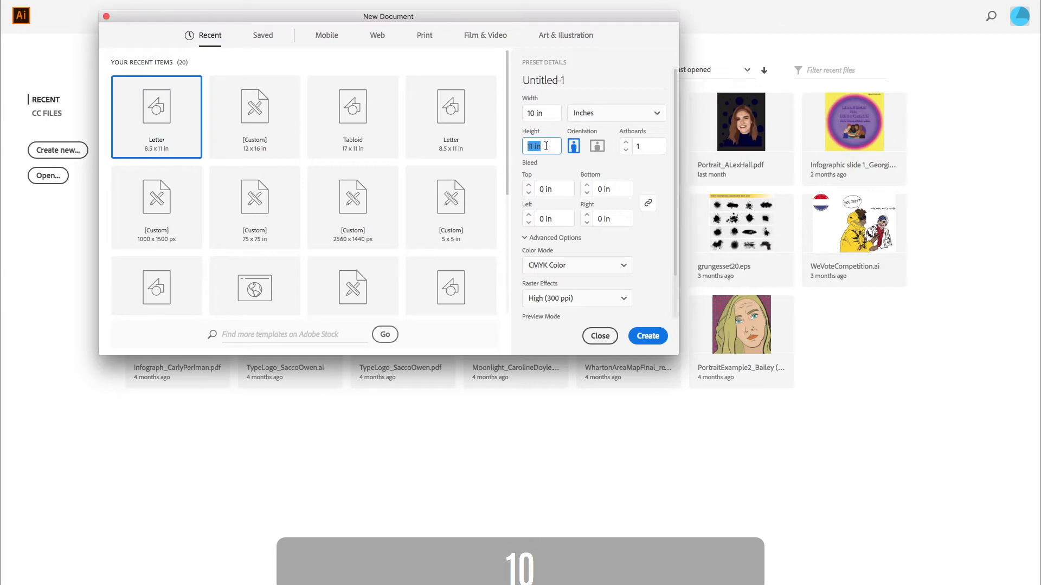
text(10)
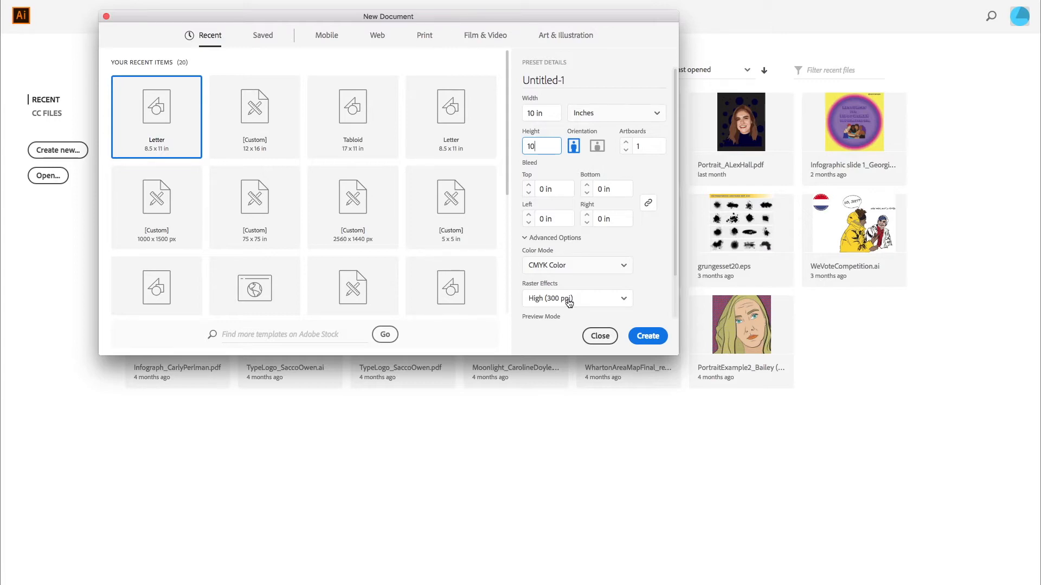
Create the document with CMYK Color as the color mode and raster effects at High (300 ppi).
click(571, 265)
scroll(570, 255, down, 2)
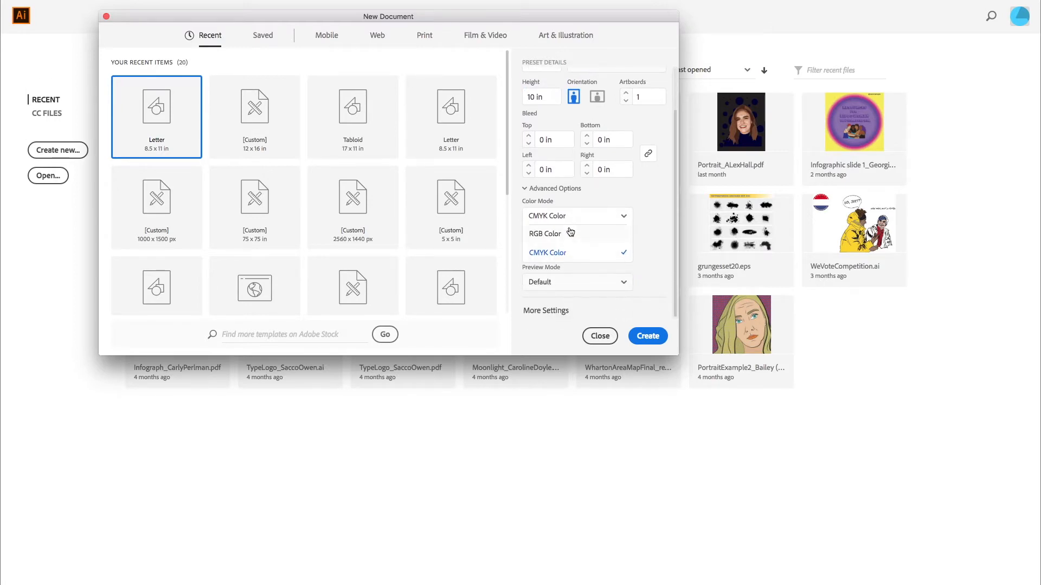
click(568, 235)
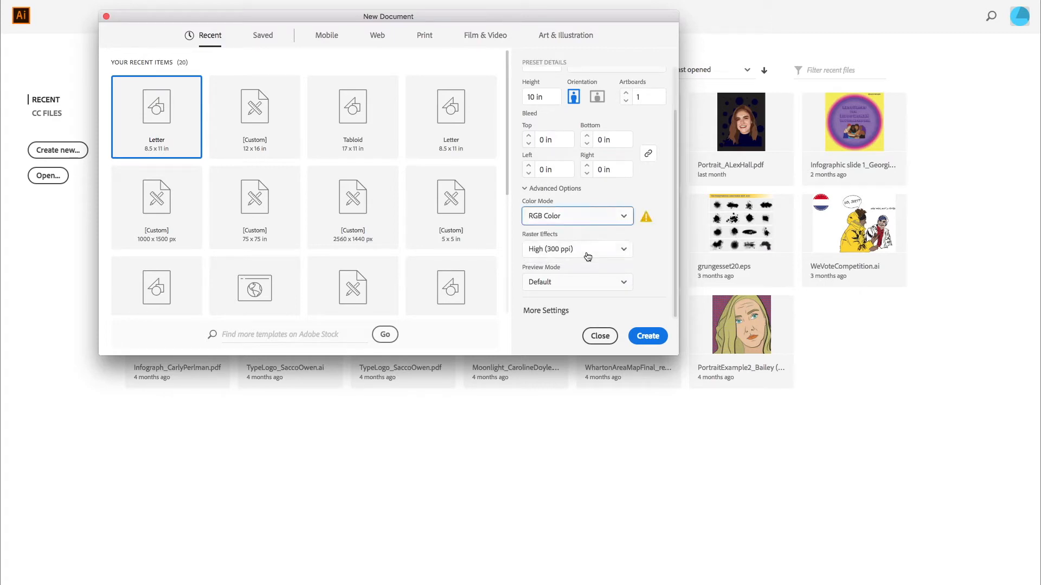
click(587, 249)
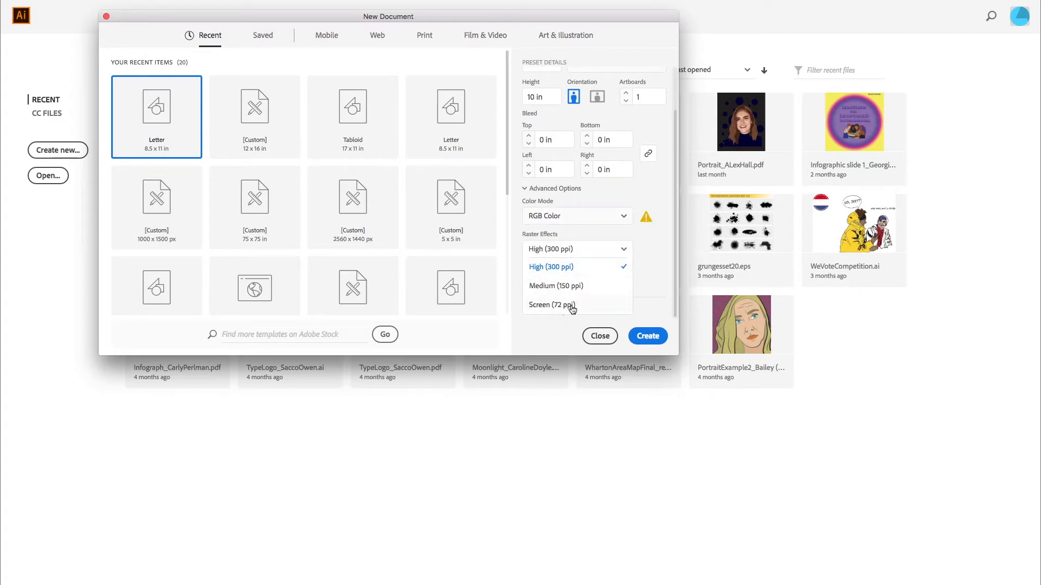
click(600, 219)
click(600, 219)
click(586, 253)
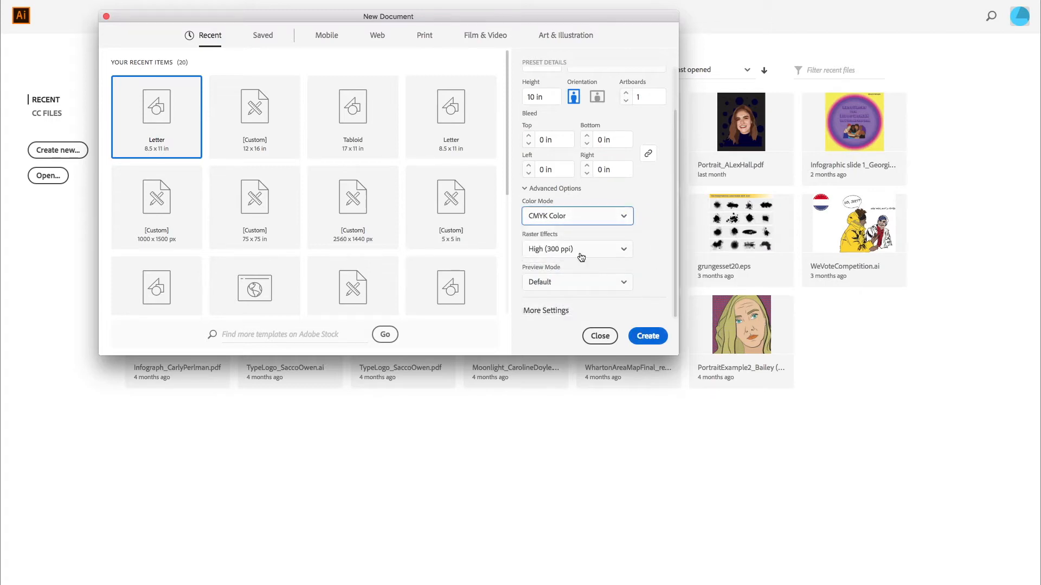
click(653, 337)
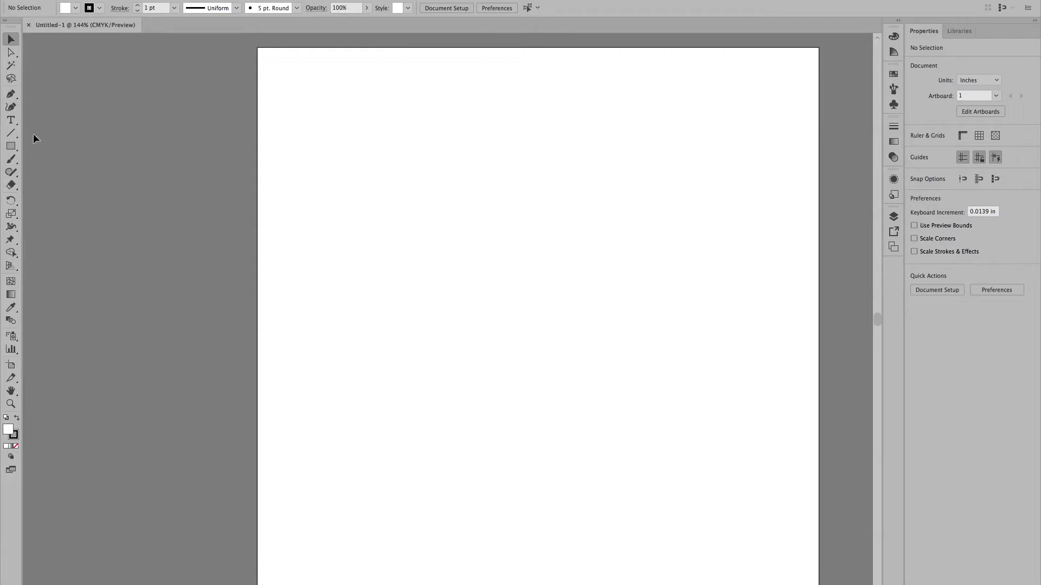
Draw an upright rounded rectangle about 3.42 by 4.82 in on the artboard and increase its corner radius to about 1.55 in.
drag(10, 147, 47, 160)
key(BackSpace)
drag(344, 182, 536, 451)
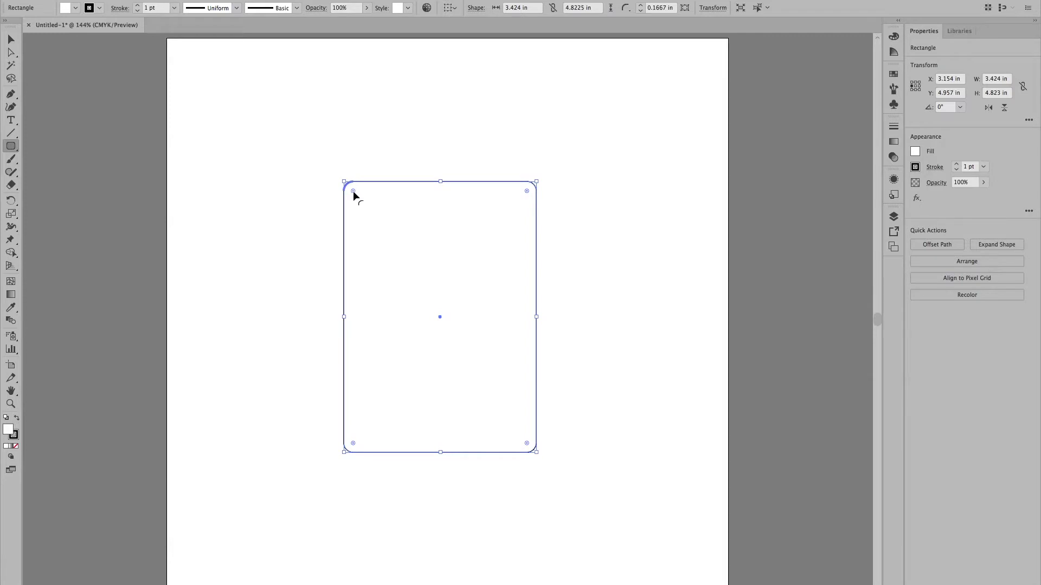
drag(353, 191, 401, 265)
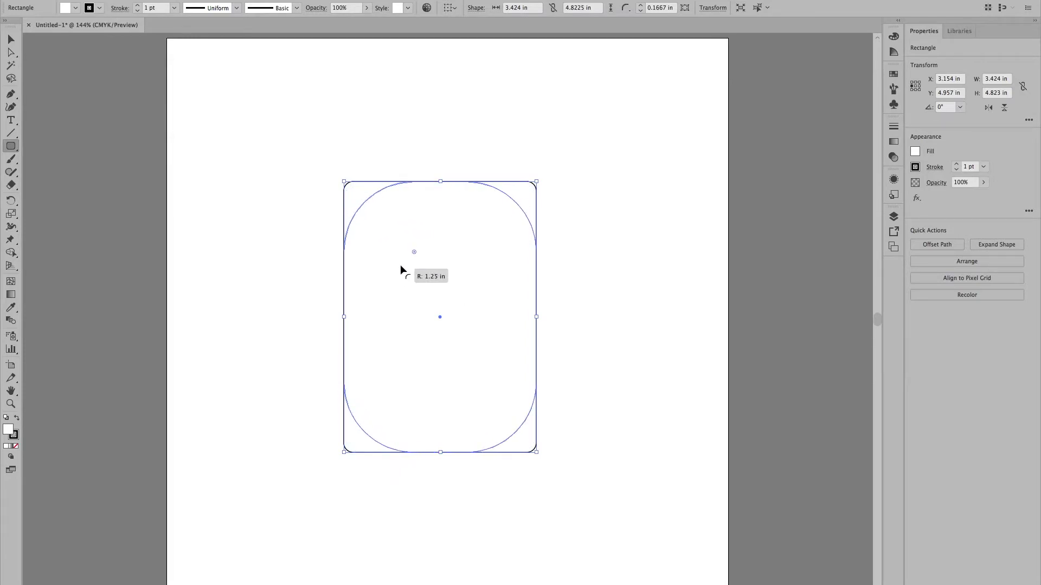
mouse_move(401, 266)
mouse_down()
mouse_move(392, 258)
mouse_move(462, 315)
mouse_move(405, 274)
mouse_up()
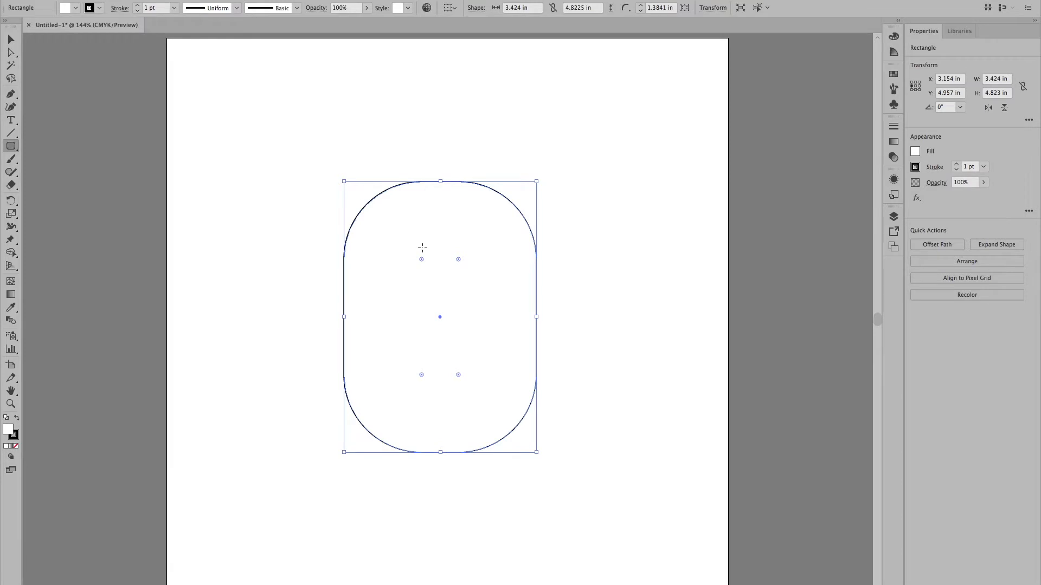
drag(421, 259, 431, 269)
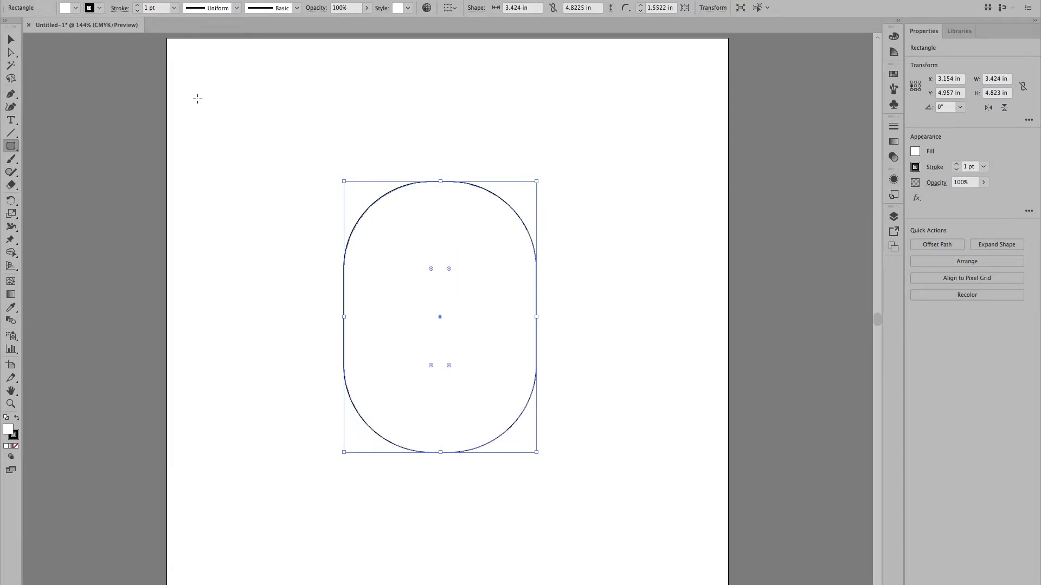
Stretch the rounded rectangle upward from its top edge to a height of about 5.74 in.
click(11, 39)
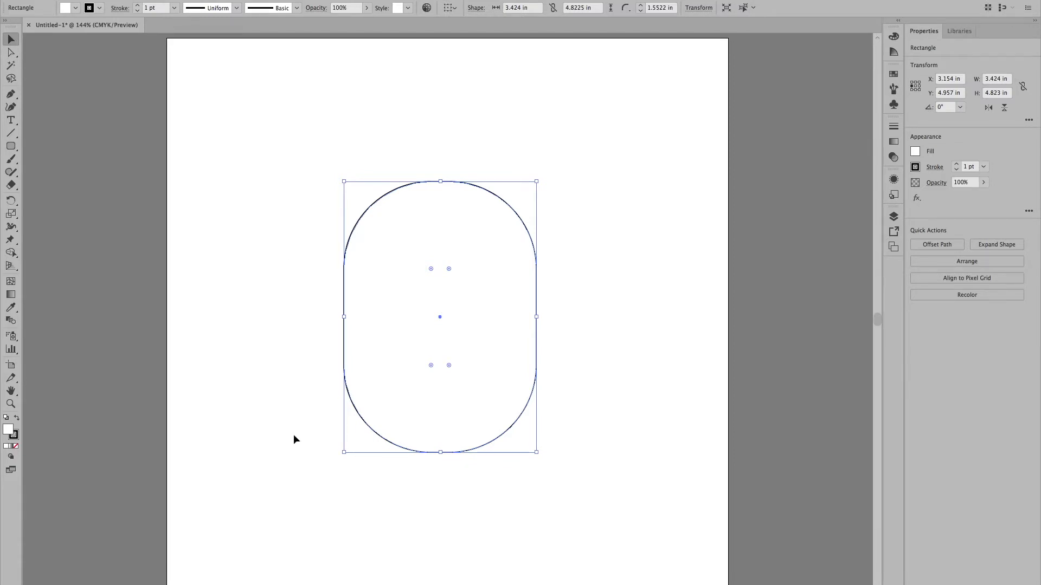
drag(440, 181, 440, 144)
click(254, 296)
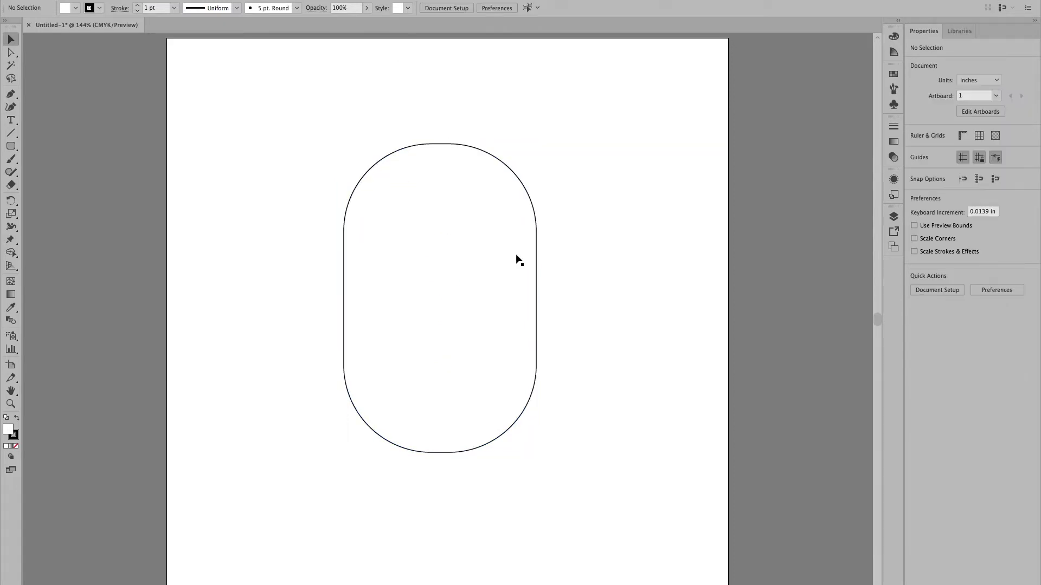
click(449, 185)
drag(439, 145, 440, 130)
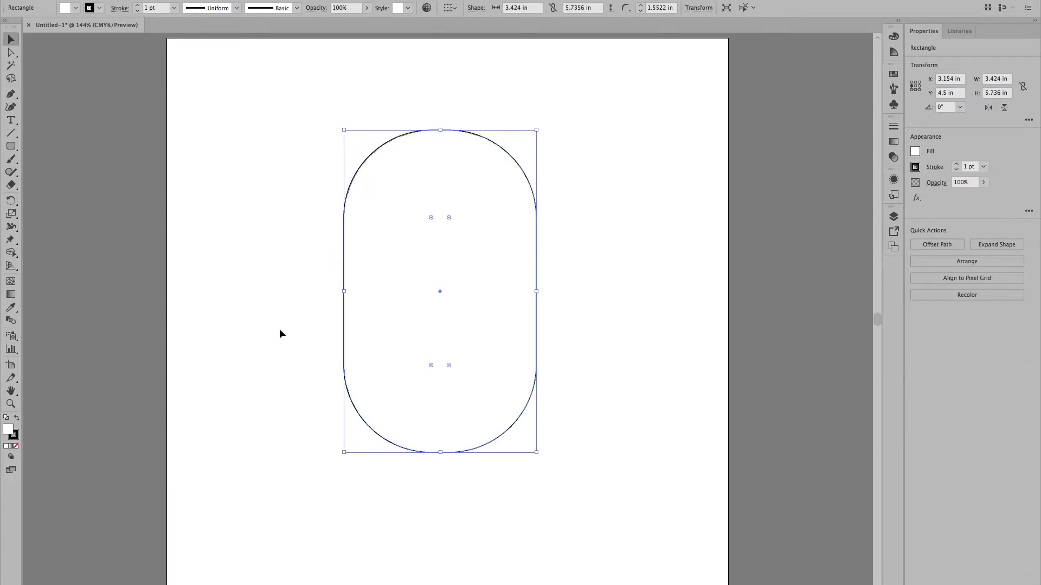
Draw a wide rounded rectangle about 6.5 by 3.38 in and position it over the lower part of the tall shape.
click(10, 146)
drag(265, 307, 629, 497)
click(9, 38)
drag(435, 350, 435, 378)
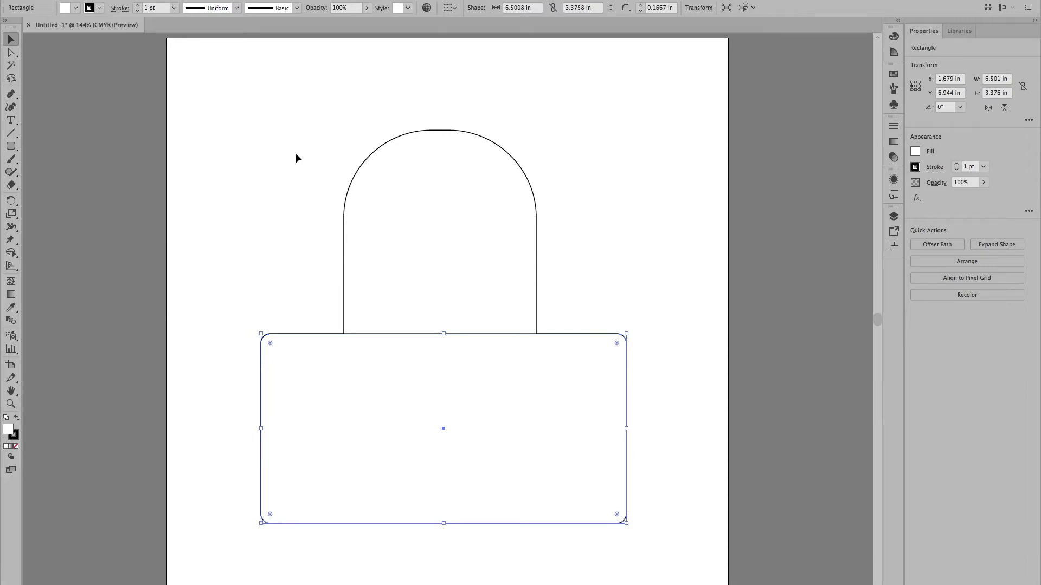
Select both shapes and subtract the wide front rectangle from the tall shape with Pathfinder's Minus Front, leaving a flat-bottomed dome.
drag(278, 147, 580, 476)
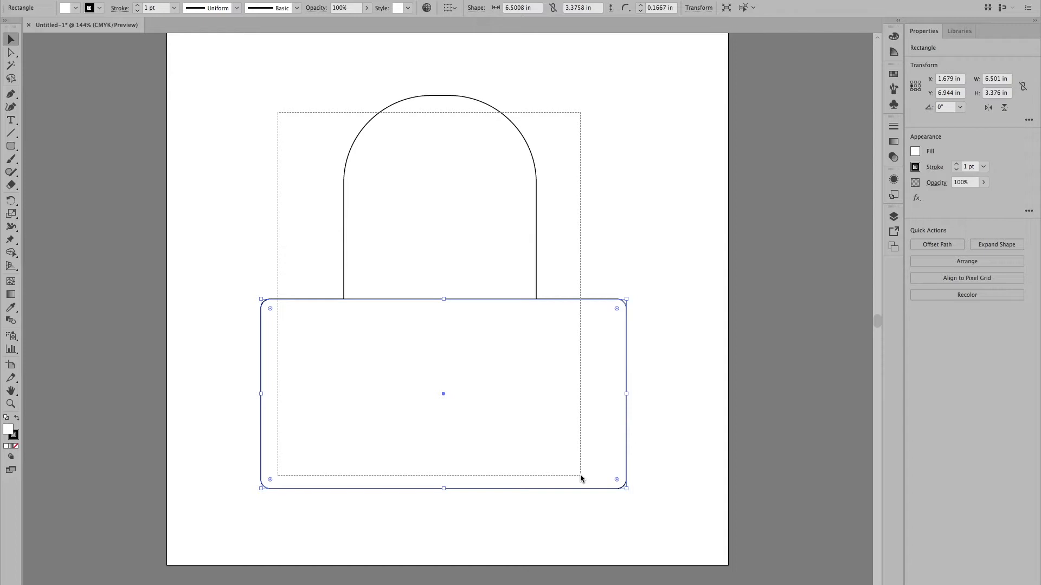
drag(580, 475, 580, 476)
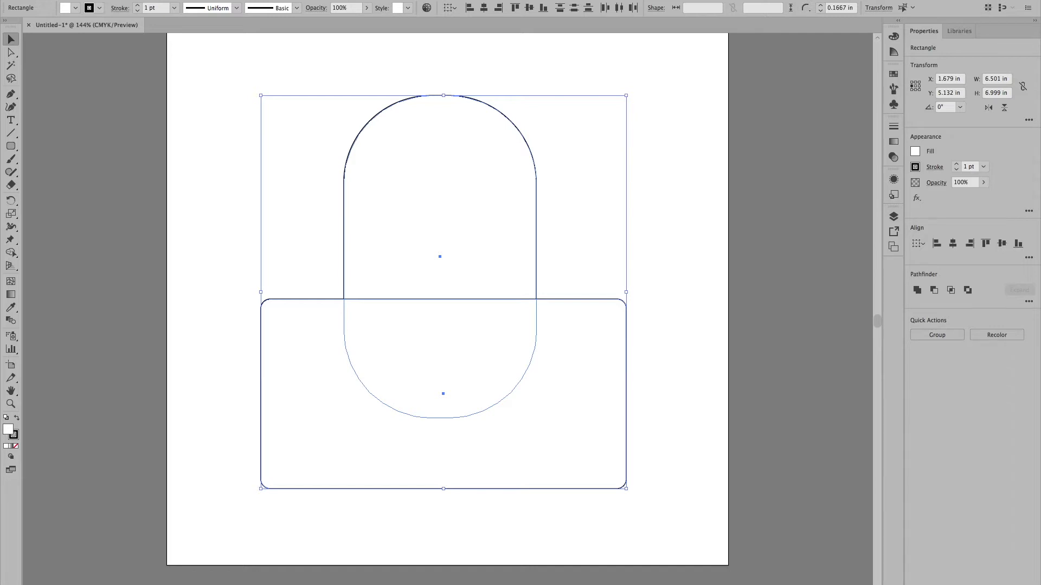
click(297, 1)
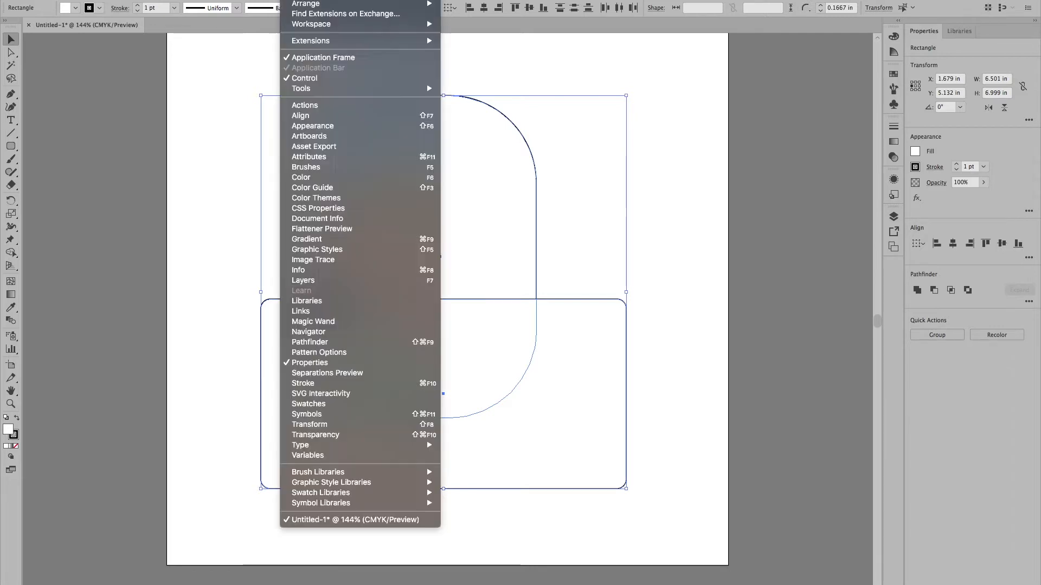
click(324, 341)
drag(489, 31, 802, 189)
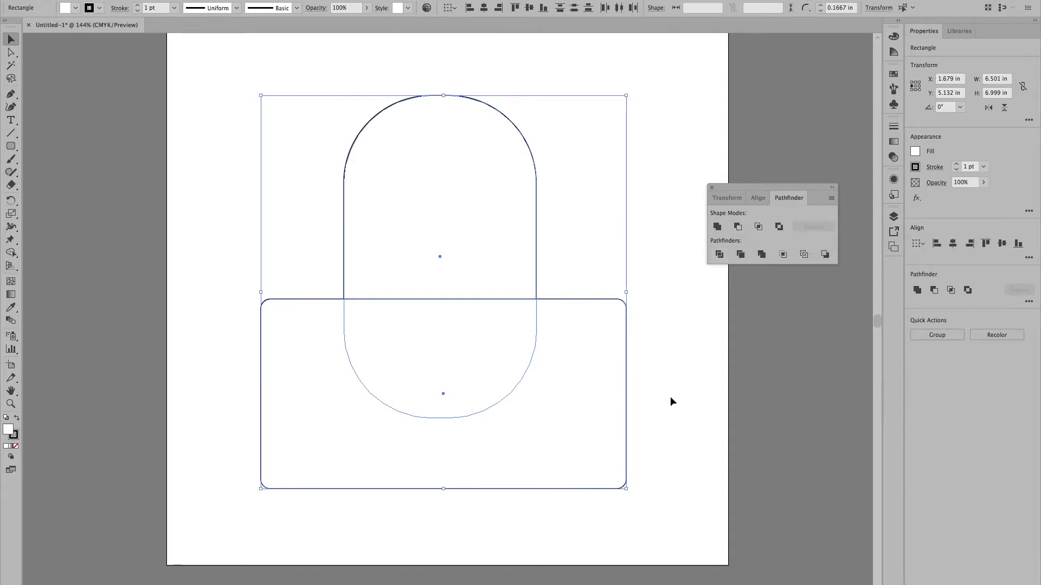
click(737, 227)
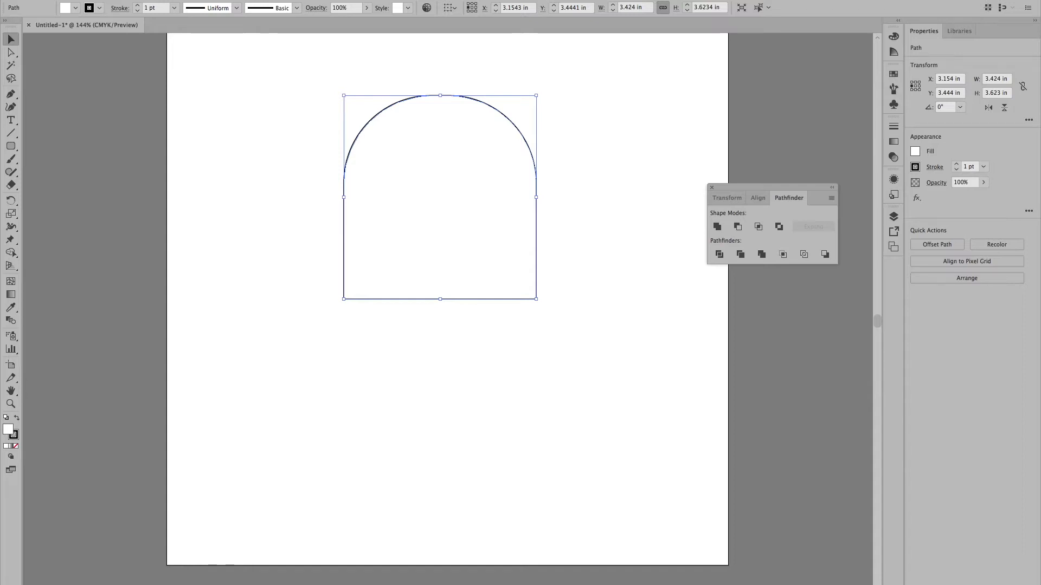
Draw a rounded rectangle about 1.18 by 2.21 in at the dome's lower-left corner and round its corners fully into a capsule.
click(11, 145)
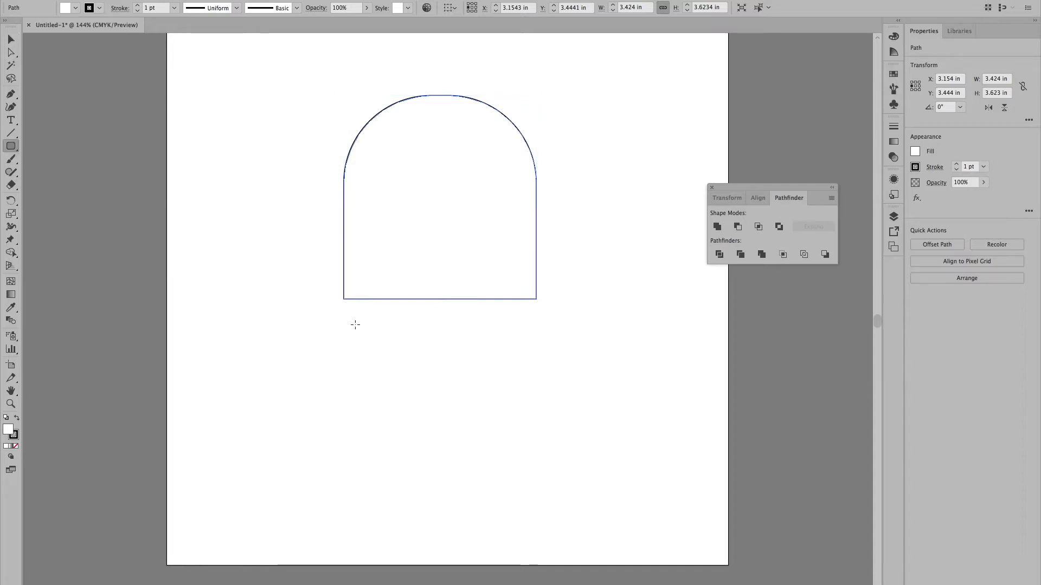
drag(343, 294, 410, 418)
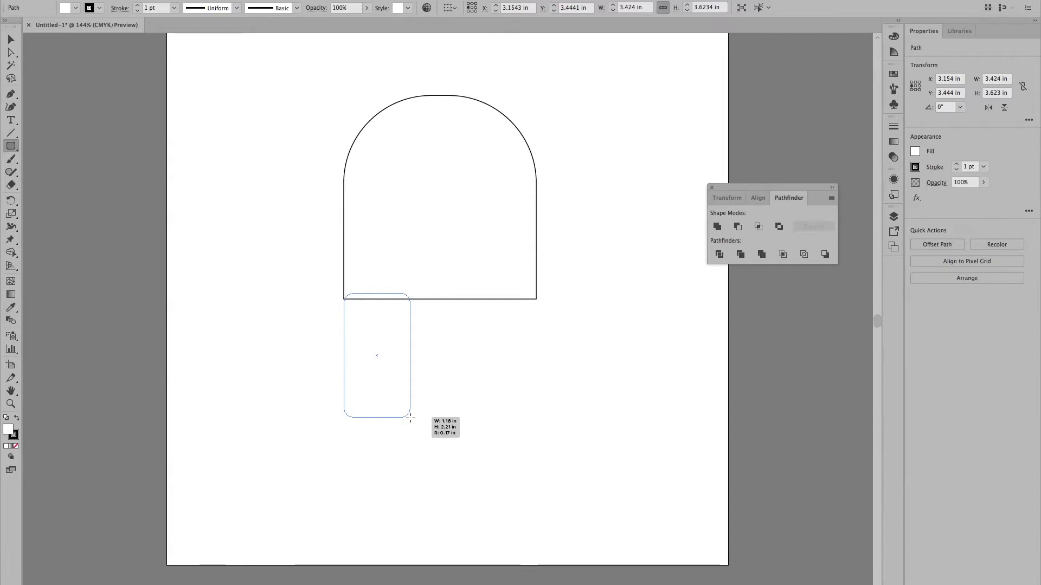
drag(410, 418, 410, 418)
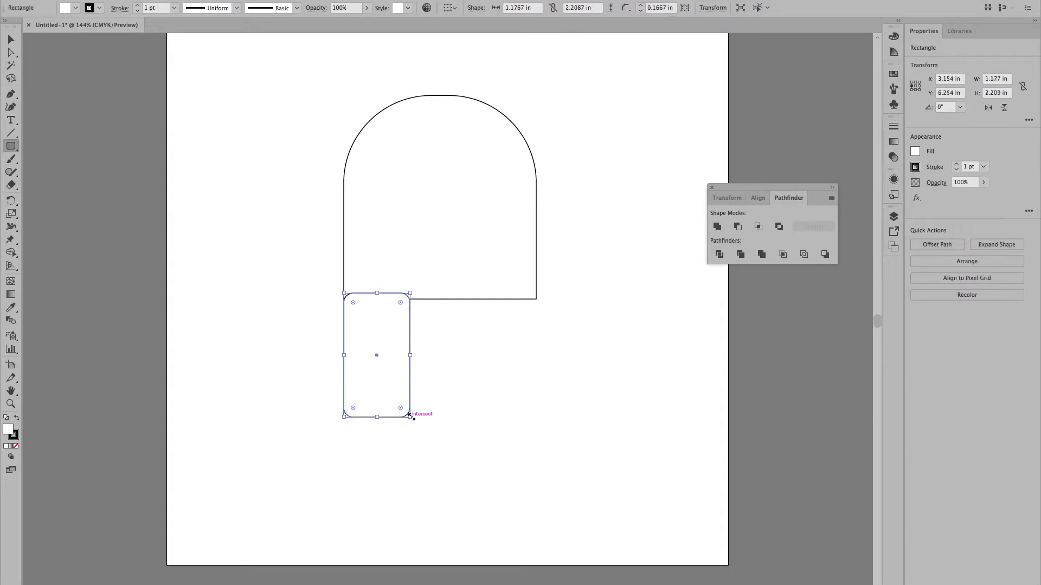
click(11, 39)
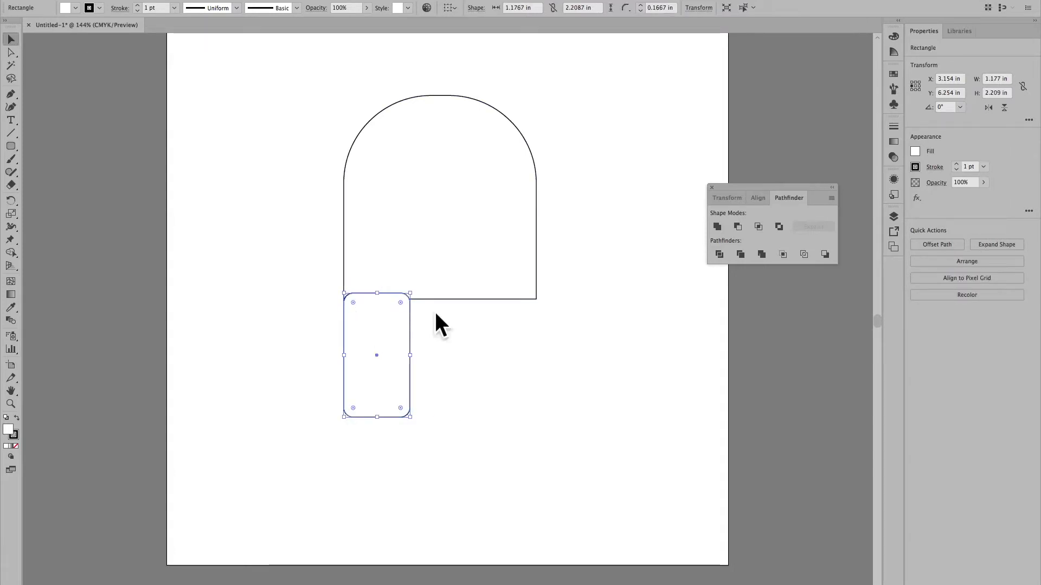
drag(353, 302, 378, 338)
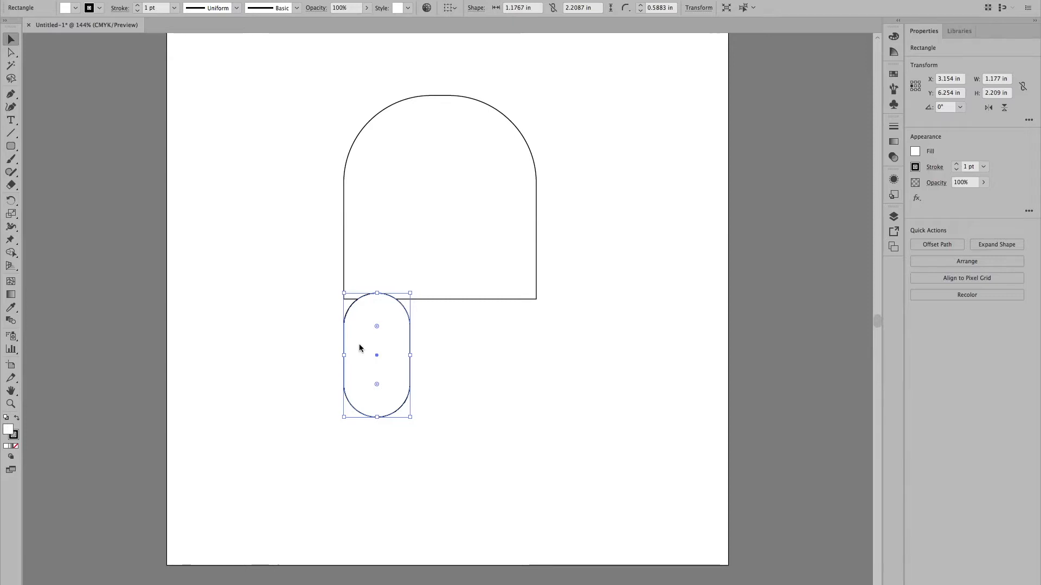
Duplicate the capsule to its right so the edges touch, and repeat the transformation for a third capsule in the row.
key(super+shift+F9)
drag(349, 337, 416, 339)
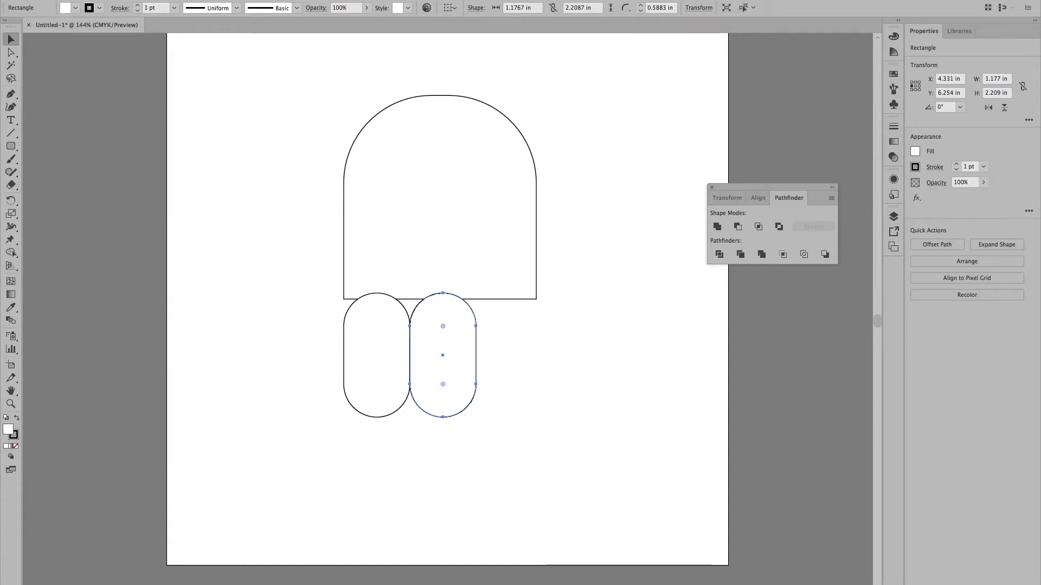
click(142, 1)
mouse_move(157, 3)
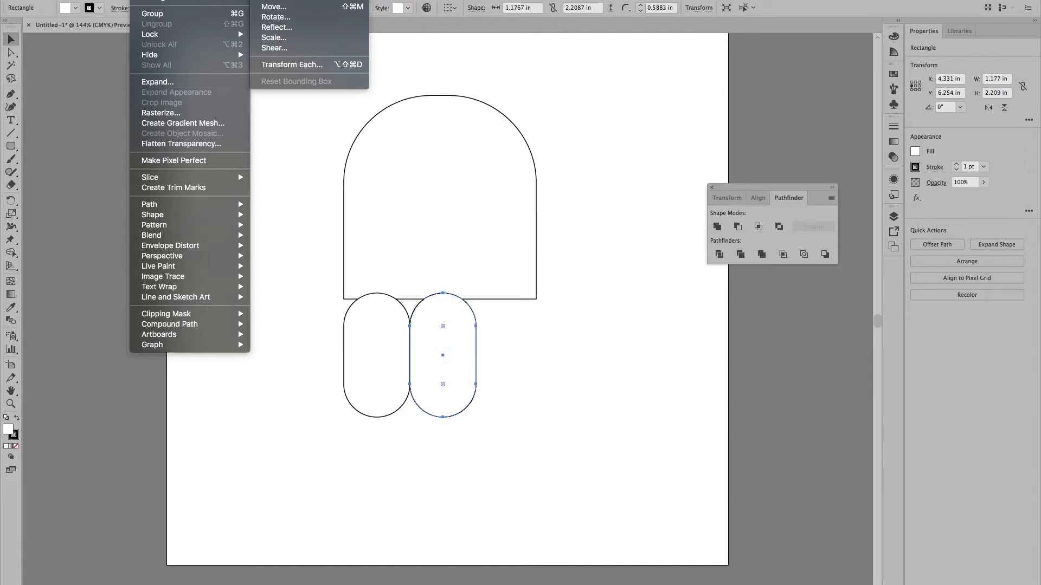
click(271, 0)
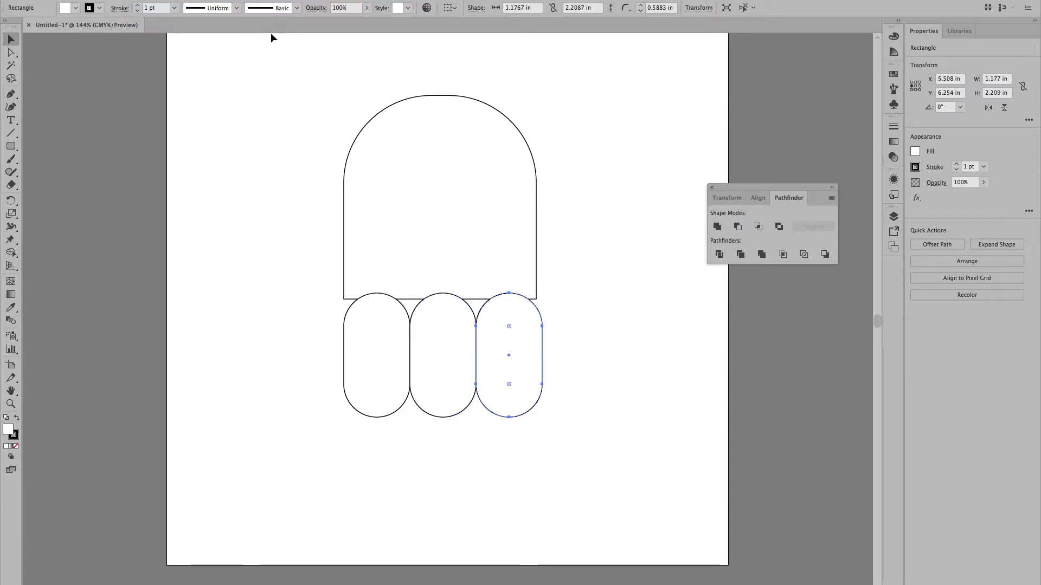
click(462, 548)
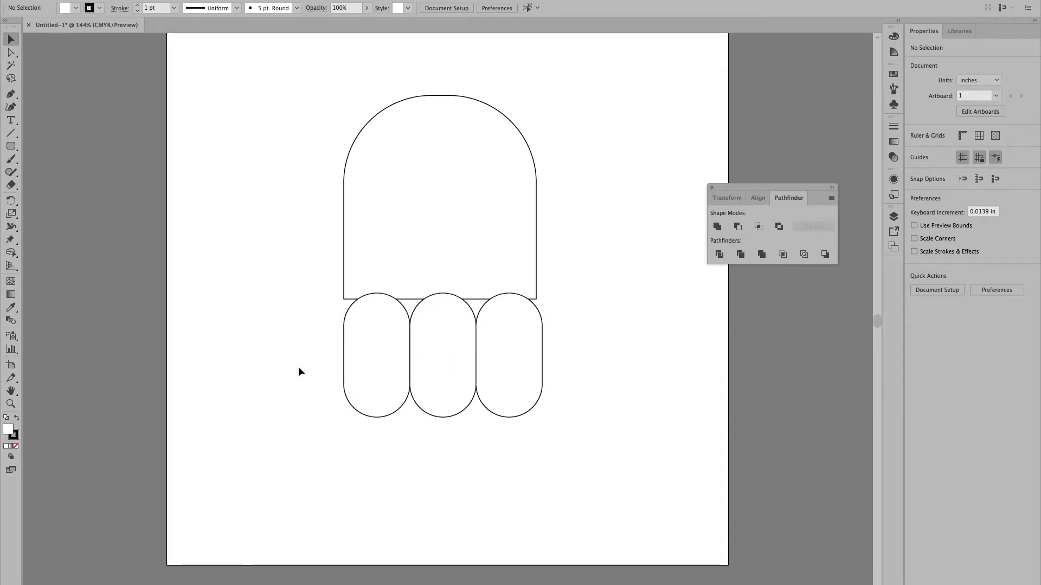
Lower the middle capsule and the dome by about 0.9 in each, and widen the dome to about 3.53 in to match the capsule row.
drag(449, 339, 446, 373)
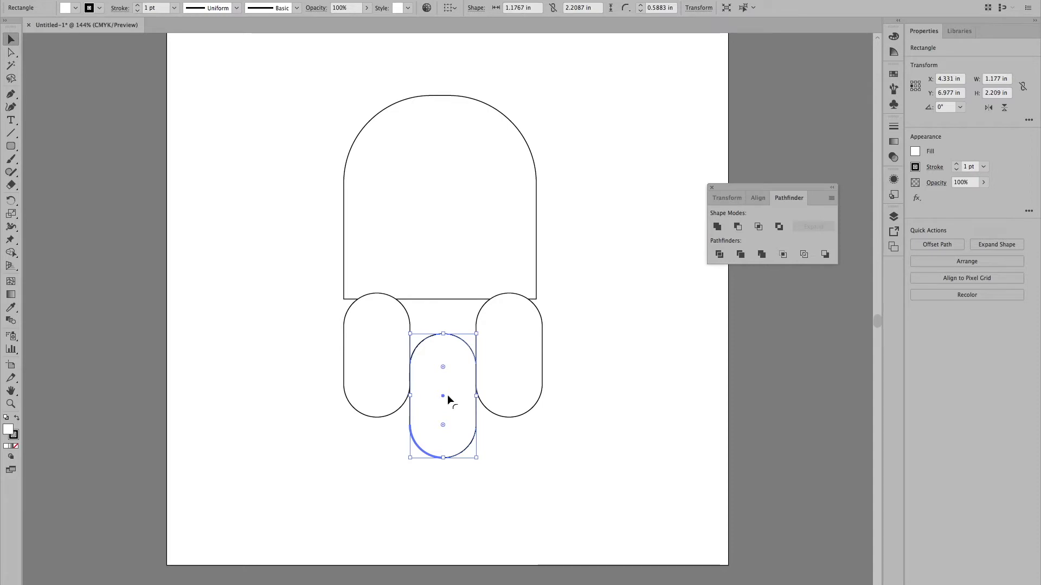
drag(444, 385, 444, 394)
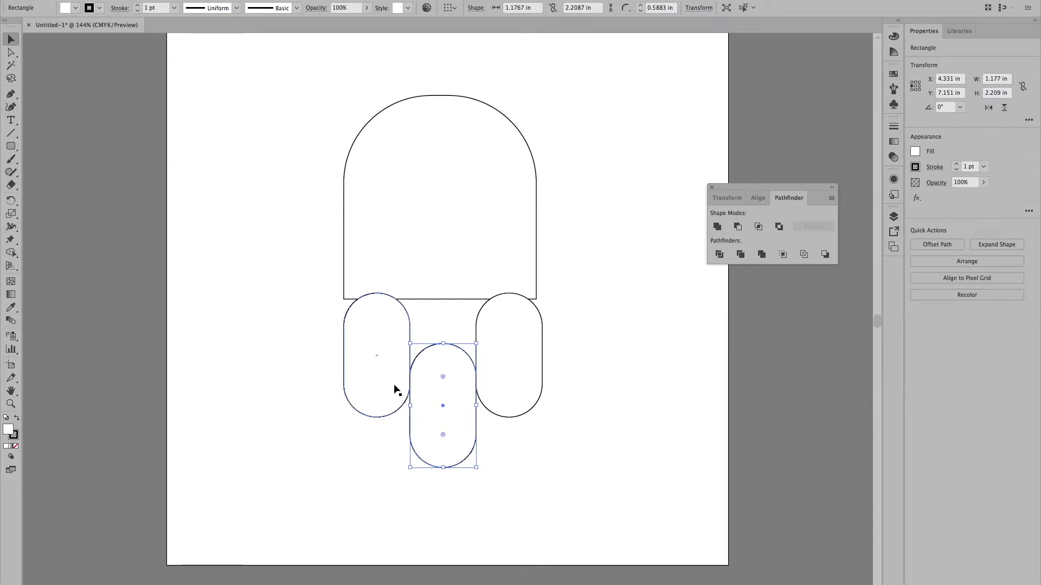
drag(484, 187, 483, 232)
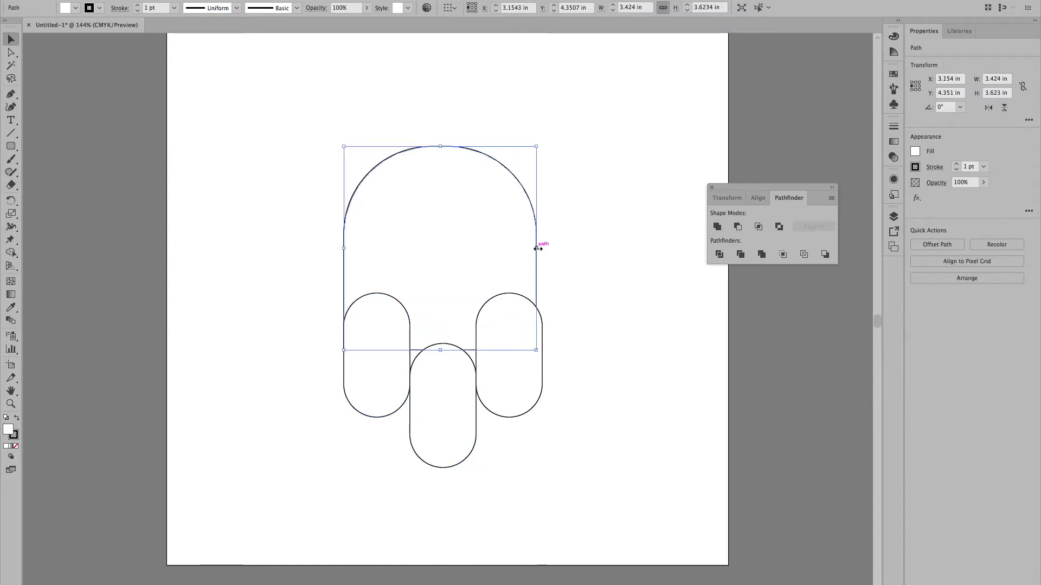
drag(537, 248, 544, 248)
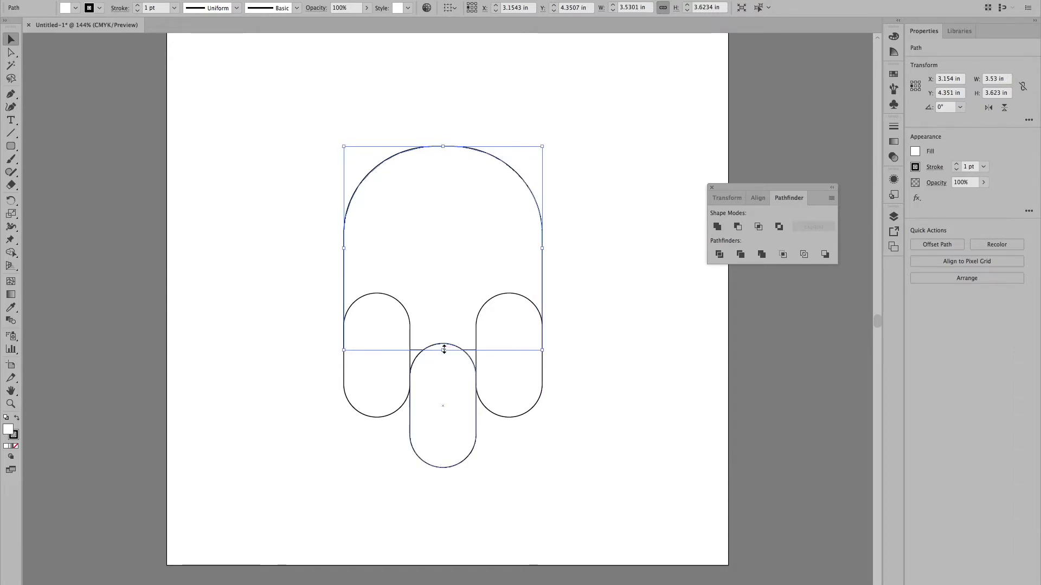
Lower the dome by about 0.09 in, then merge it with the two outer capsules using the Shape Builder.
drag(465, 227, 465, 233)
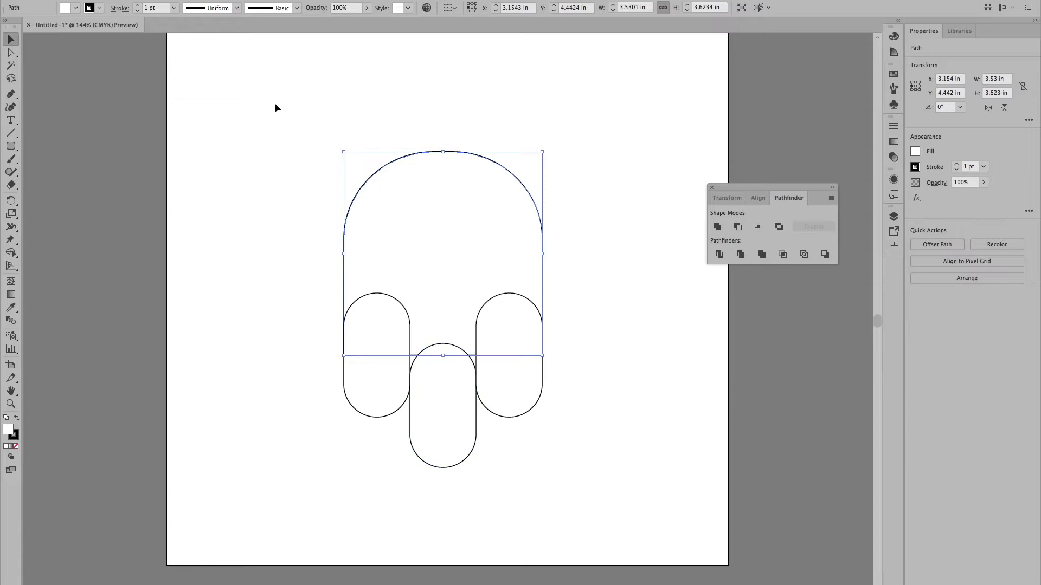
drag(275, 103, 591, 506)
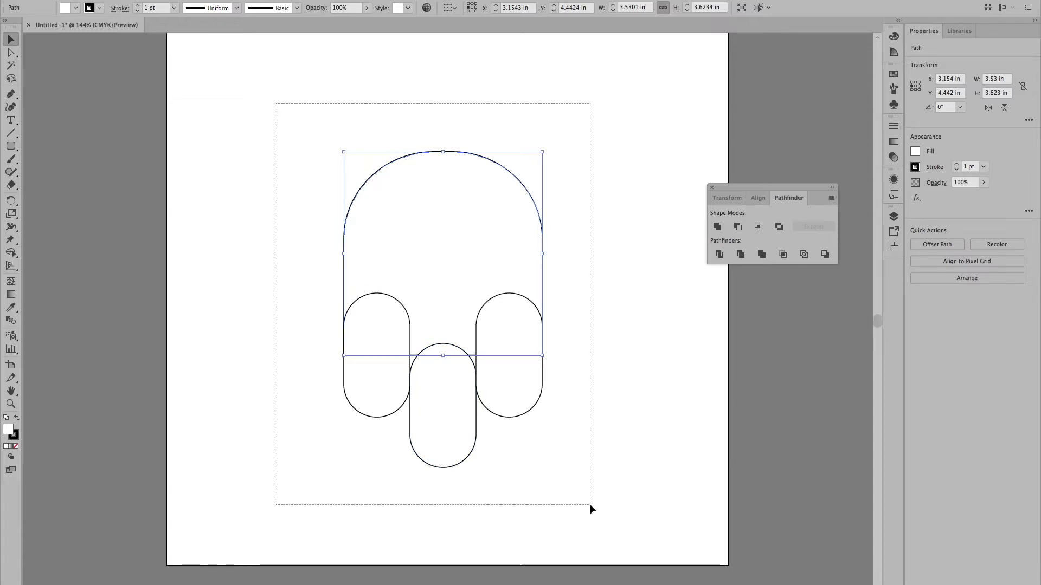
drag(590, 504, 590, 504)
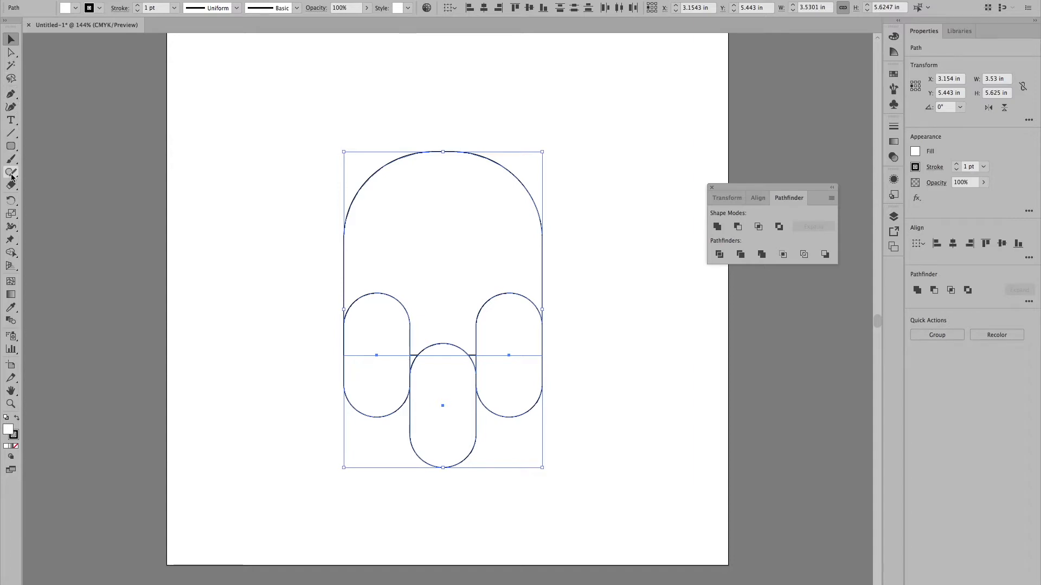
click(11, 253)
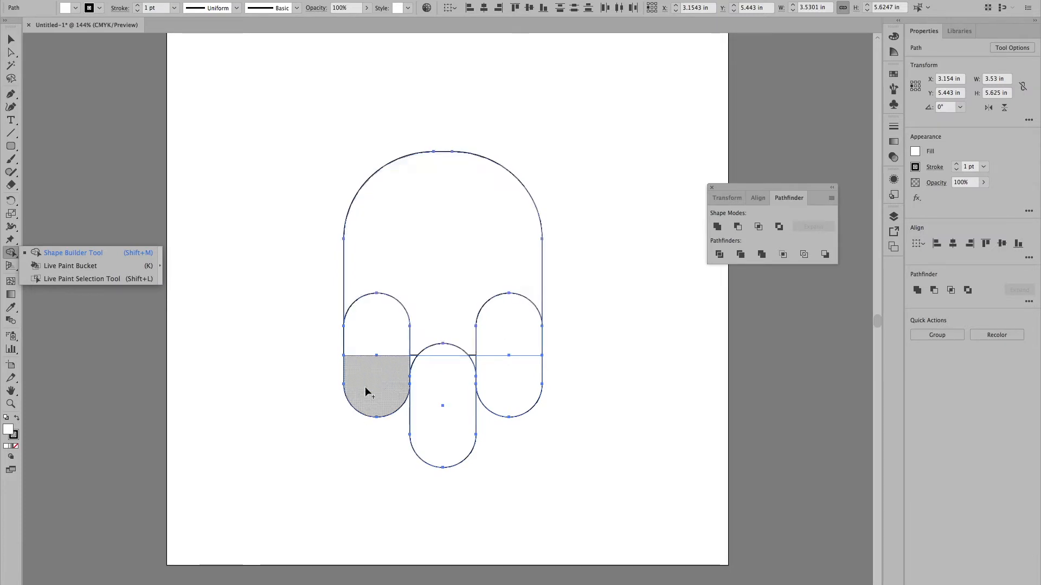
mouse_move(443, 219)
mouse_down()
mouse_move(413, 237)
mouse_move(382, 340)
mouse_move(385, 391)
mouse_up()
mouse_move(476, 223)
mouse_down()
mouse_move(521, 283)
mouse_move(507, 375)
mouse_up()
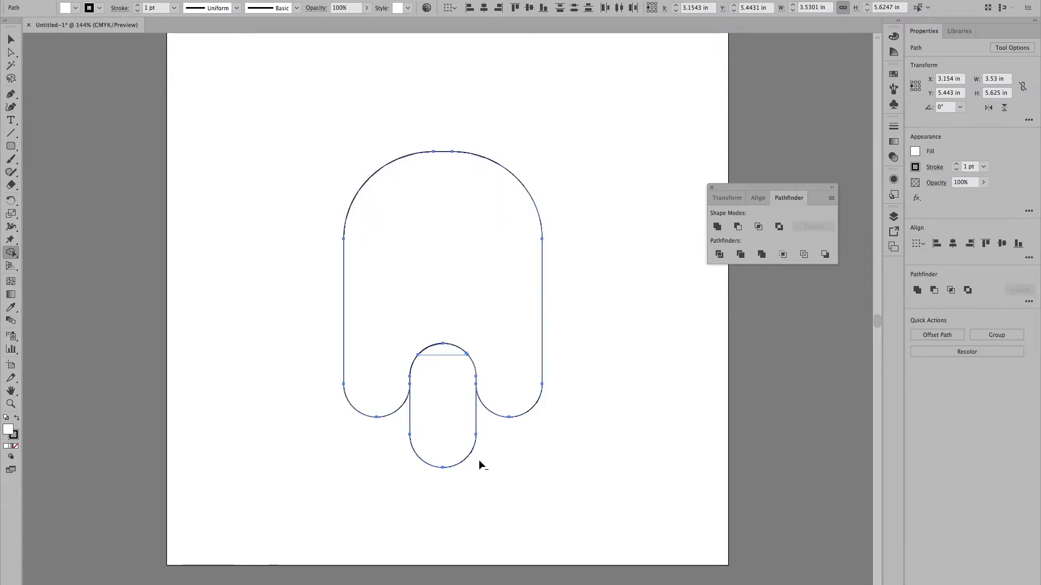
Remove the middle capsule with the Shape Builder to leave a rounded notch in the figure's underside, and deselect the figure.
mouse_move(462, 453)
mouse_down()
mouse_move(442, 424)
mouse_move(438, 352)
mouse_up()
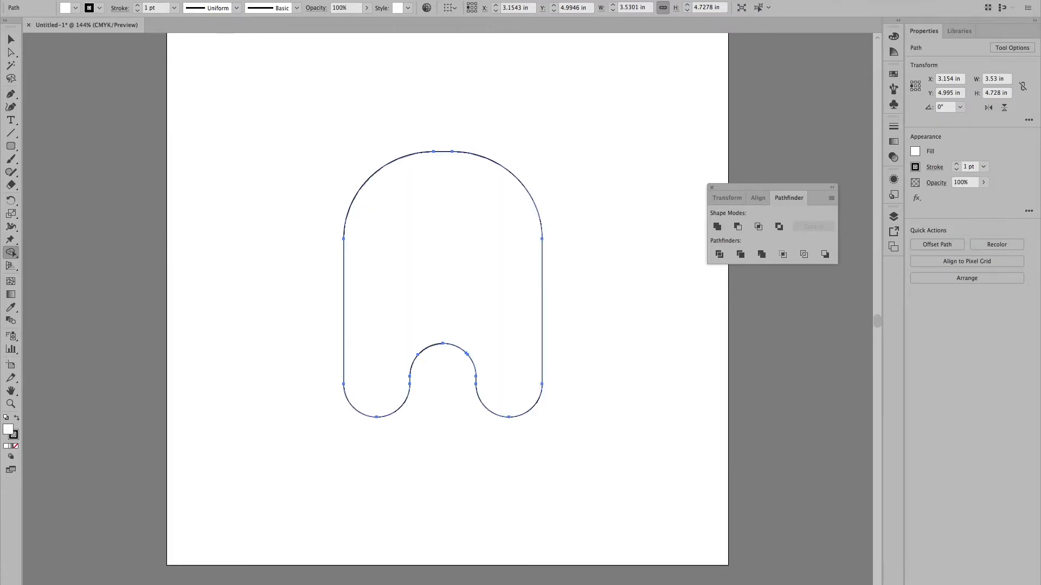
click(12, 39)
click(119, 212)
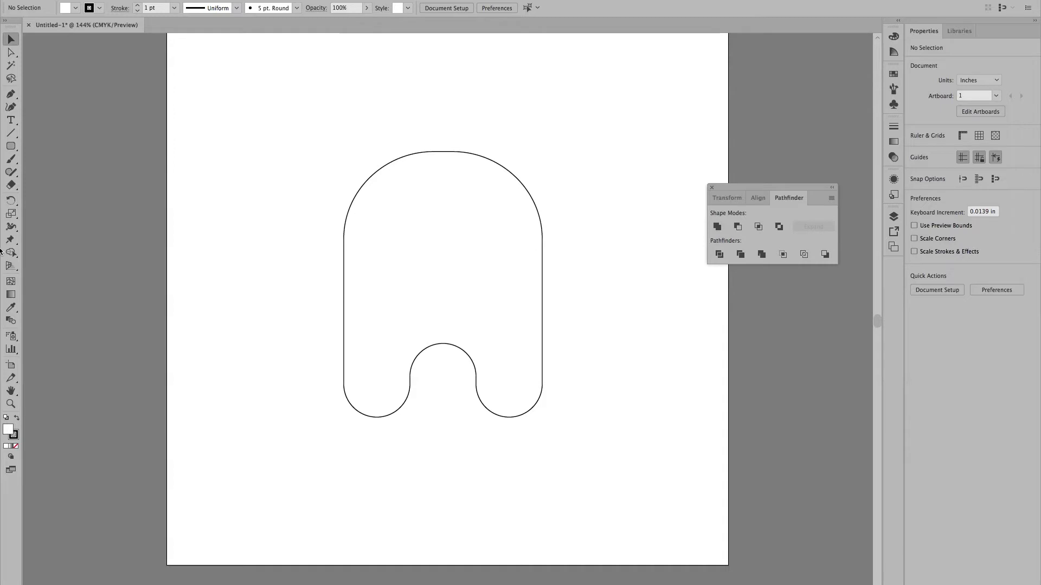
Draw a circle about 2.26 in across, overlapping the upper-left side of the body.
click(16, 150)
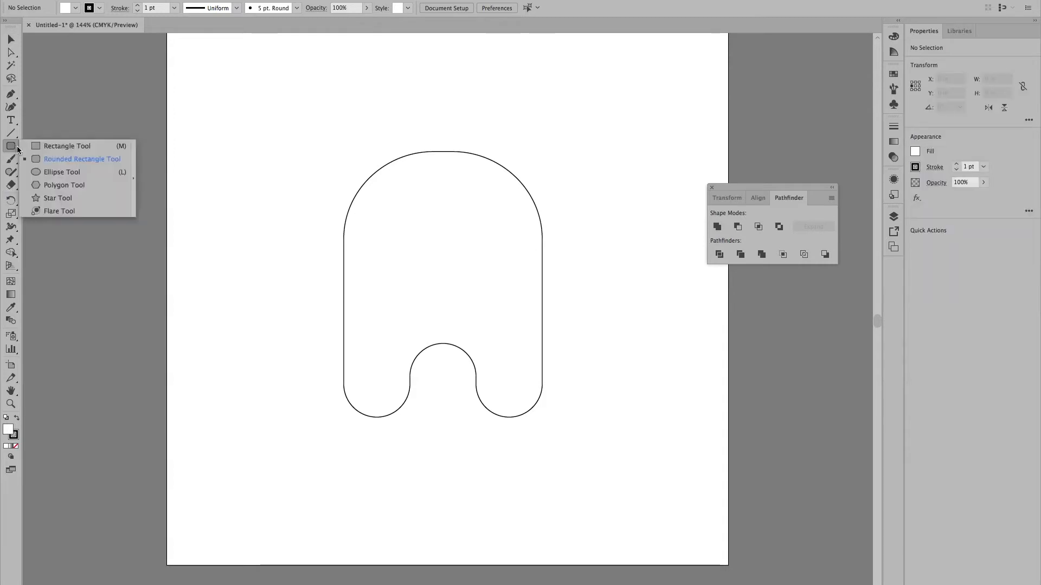
click(40, 171)
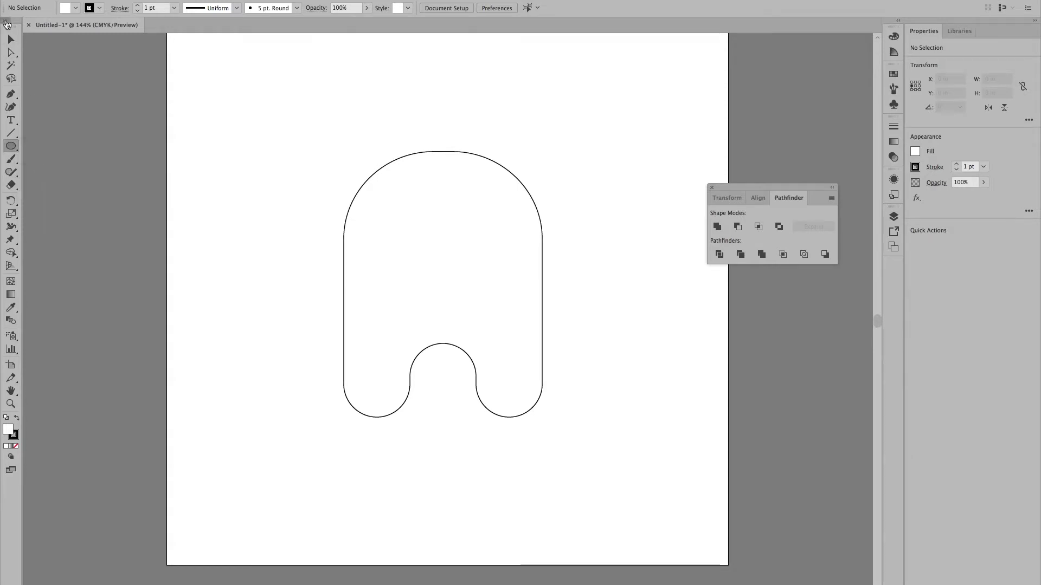
click(5, 20)
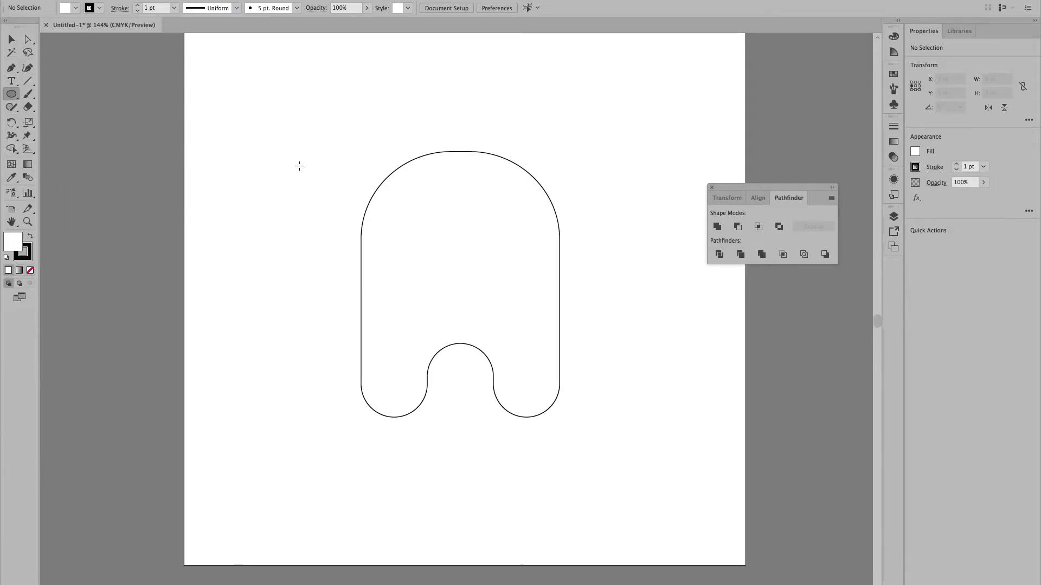
drag(336, 228, 386, 292)
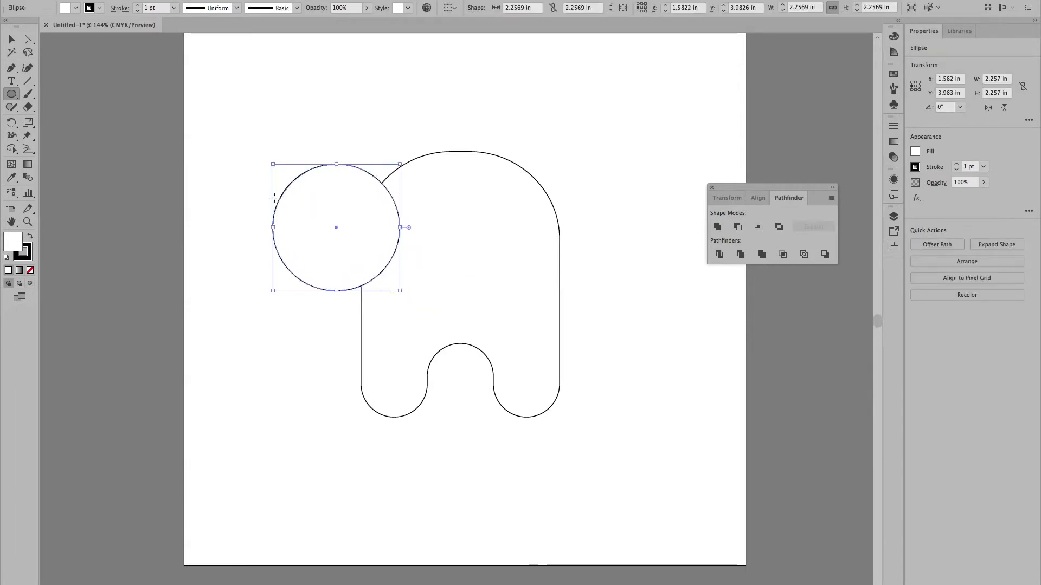
Delete the circle's right and bottom anchor points, leaving only the upper-left quarter arc.
click(10, 40)
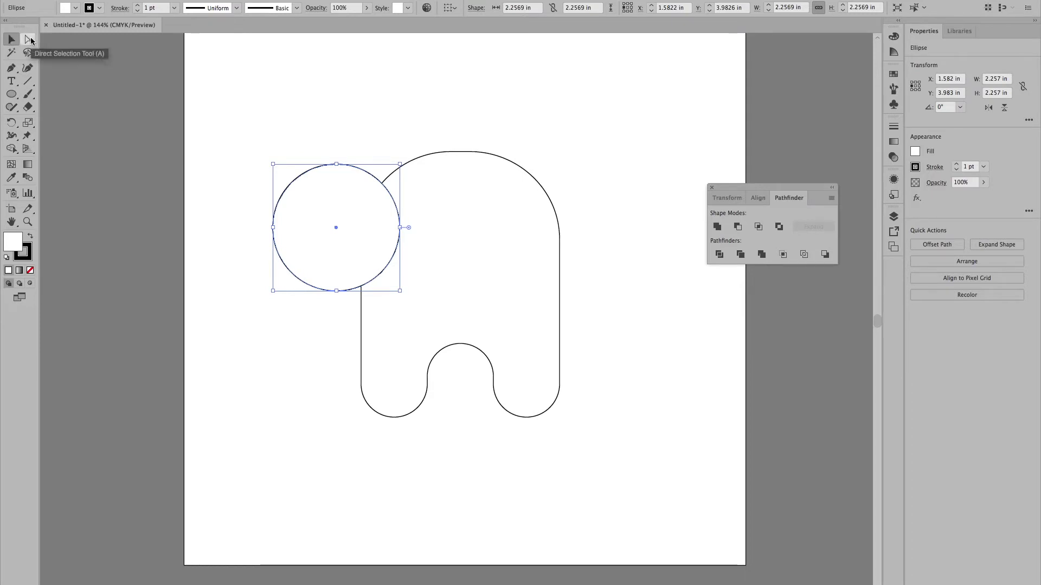
click(30, 40)
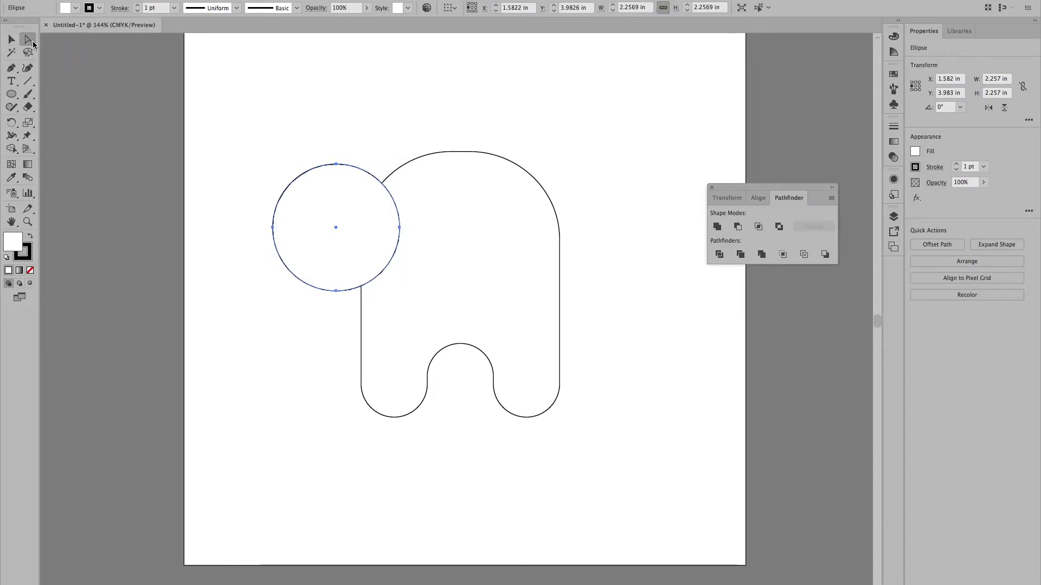
click(400, 228)
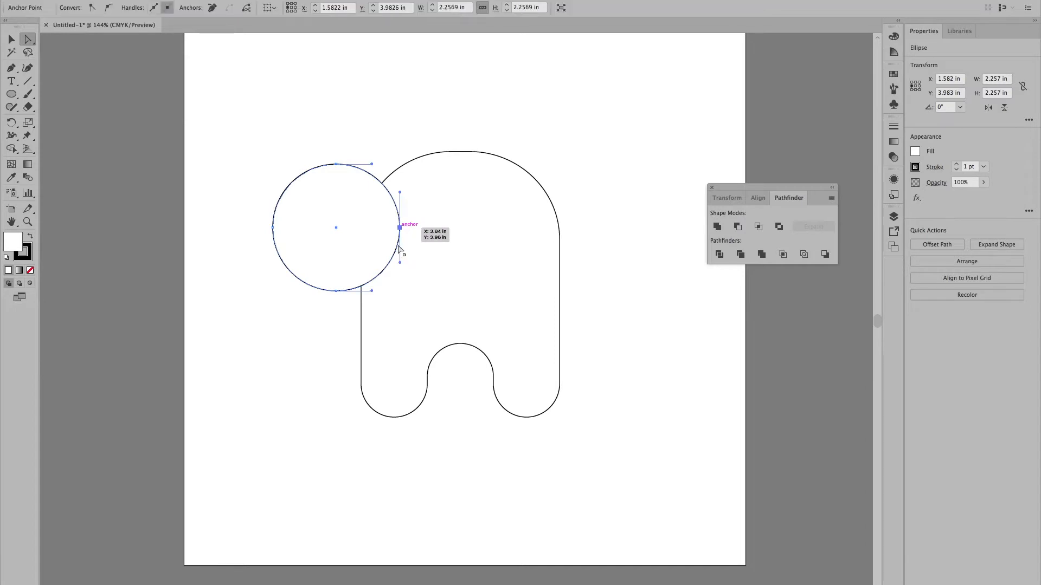
click(338, 291)
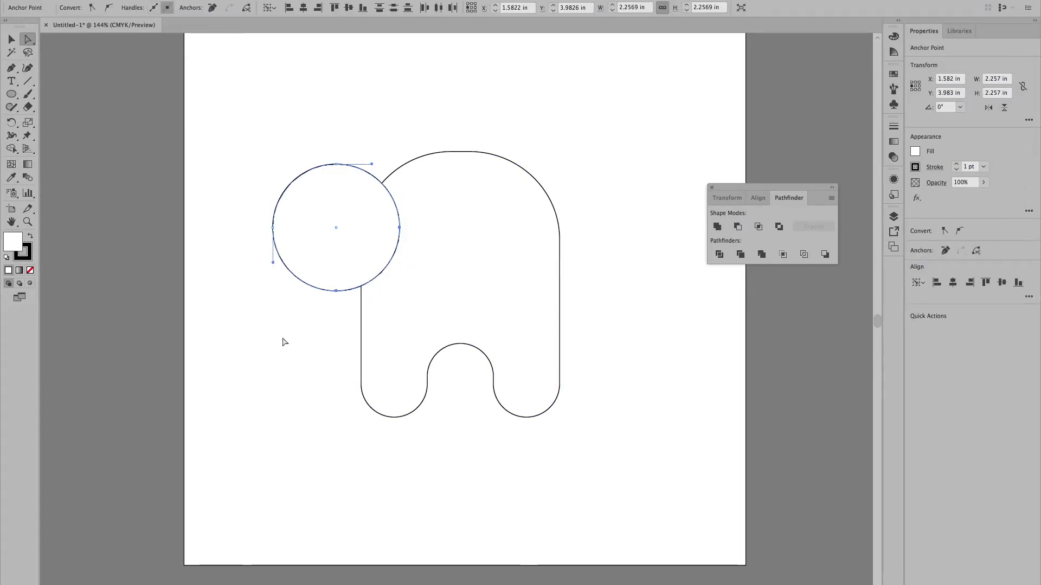
key(BackSpace)
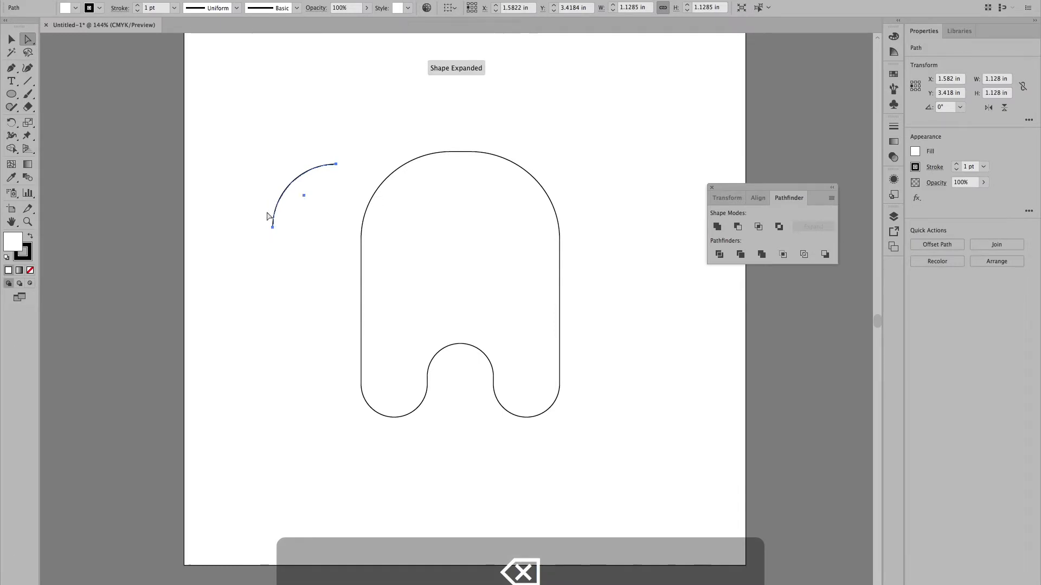
Set the quarter arc's stroke weight to 28 pt and give it round caps.
click(894, 127)
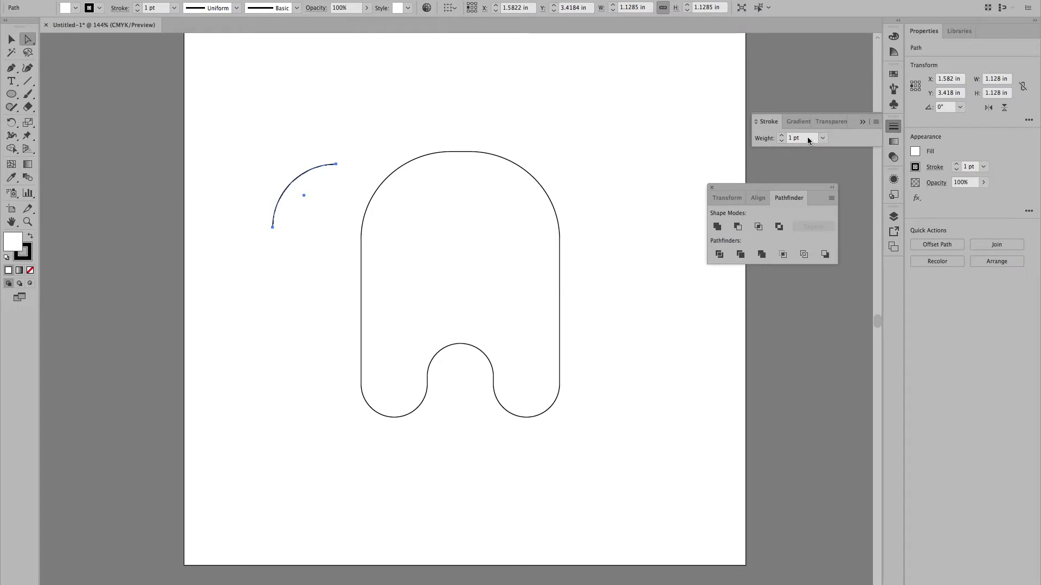
text(28)
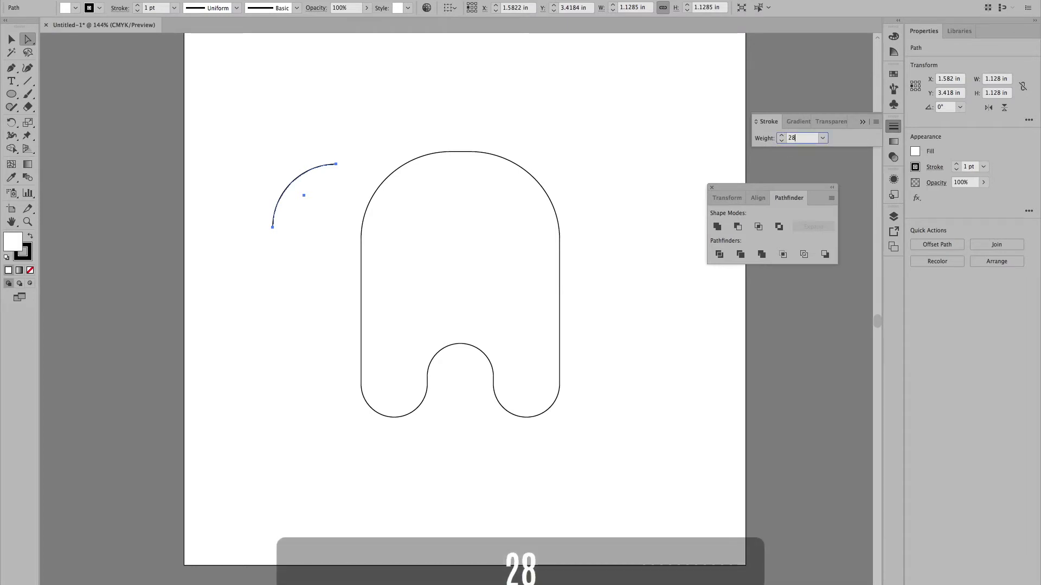
click(876, 122)
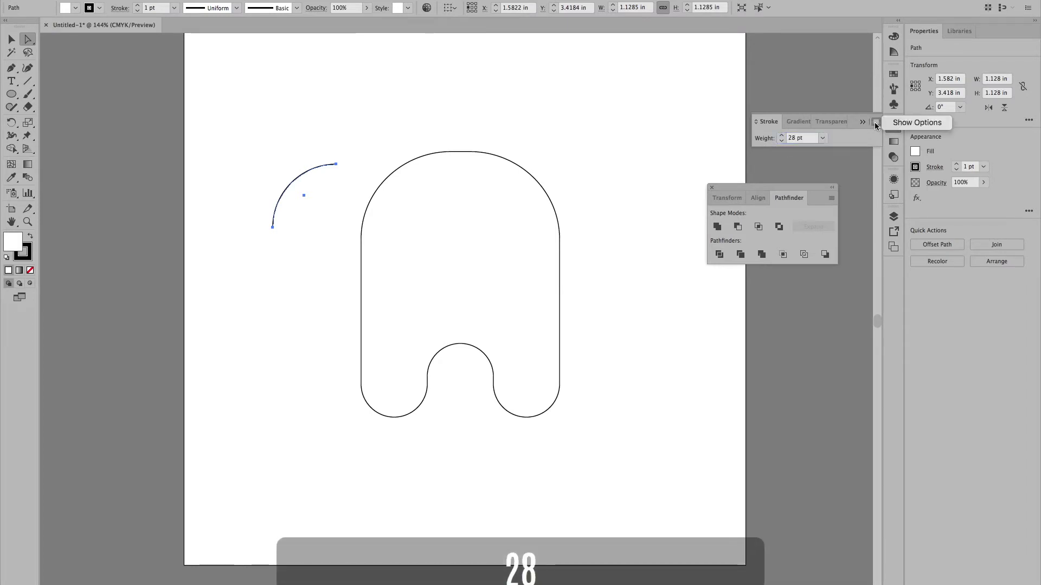
click(891, 123)
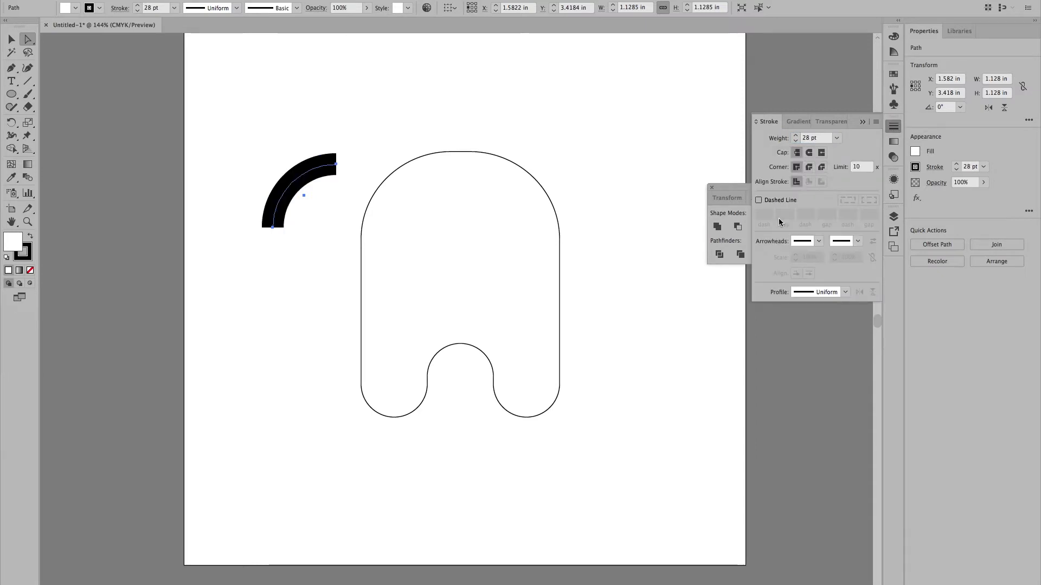
click(809, 155)
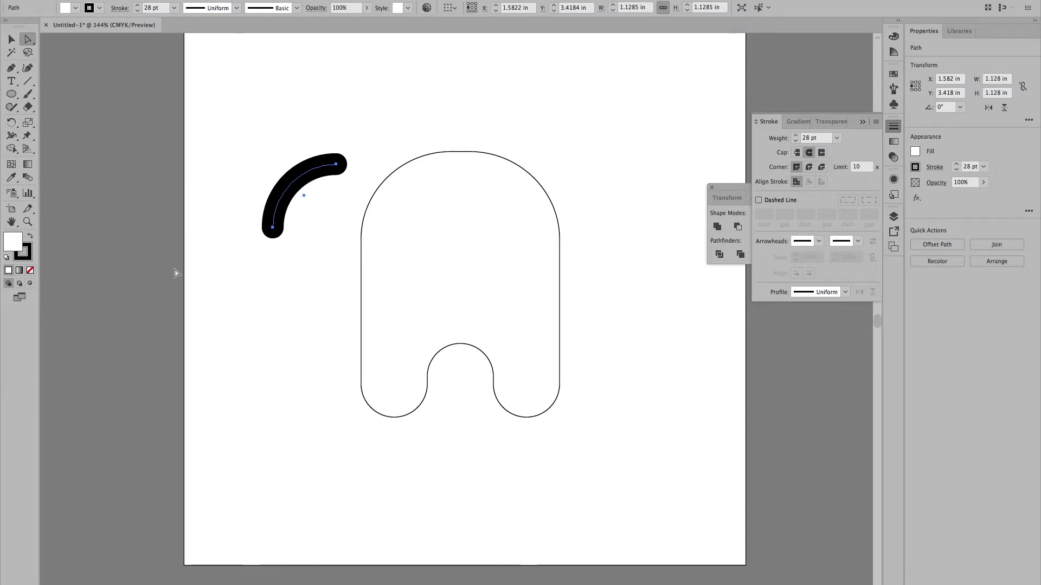
Set the arc's stroke weight to 40 pt and expand its fill and stroke into shapes.
click(796, 135)
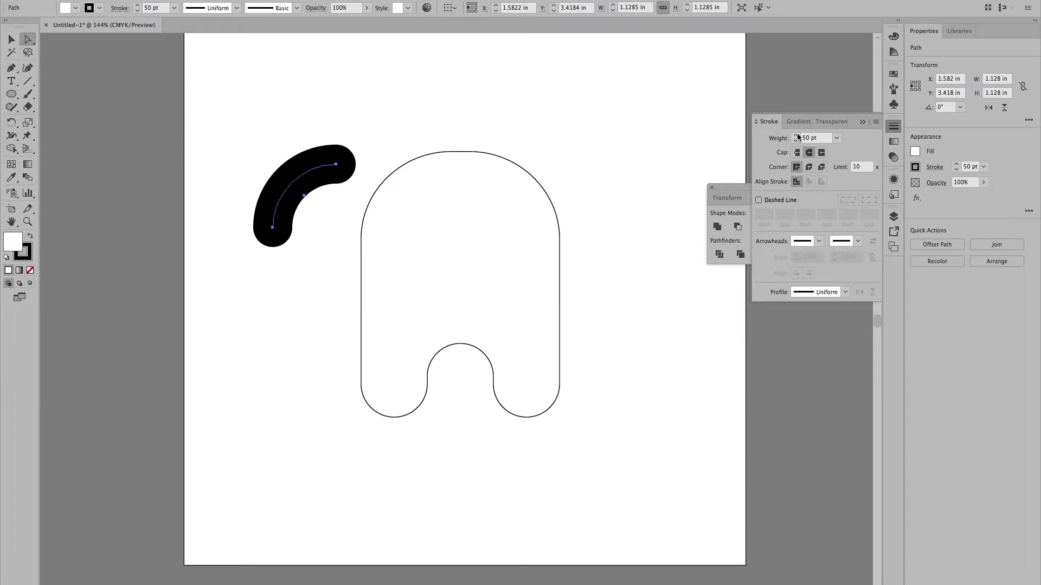
click(796, 141)
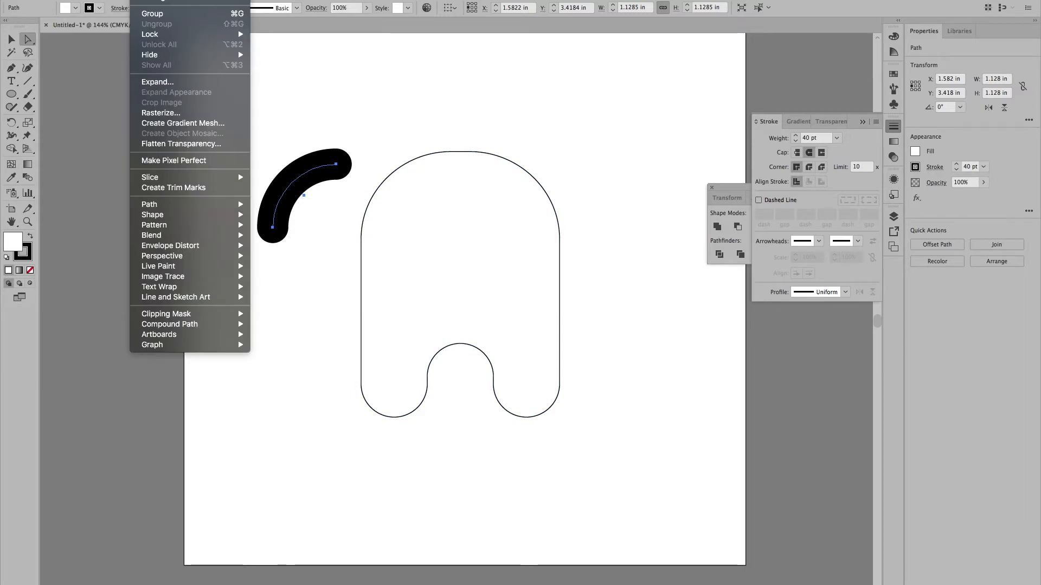
click(158, 82)
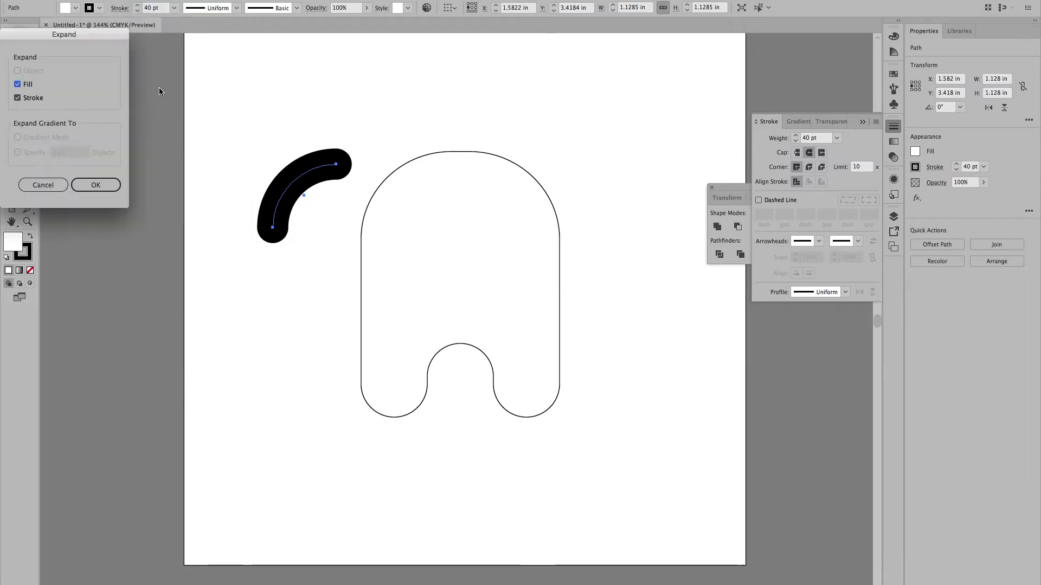
drag(47, 34, 211, 73)
click(177, 121)
click(254, 223)
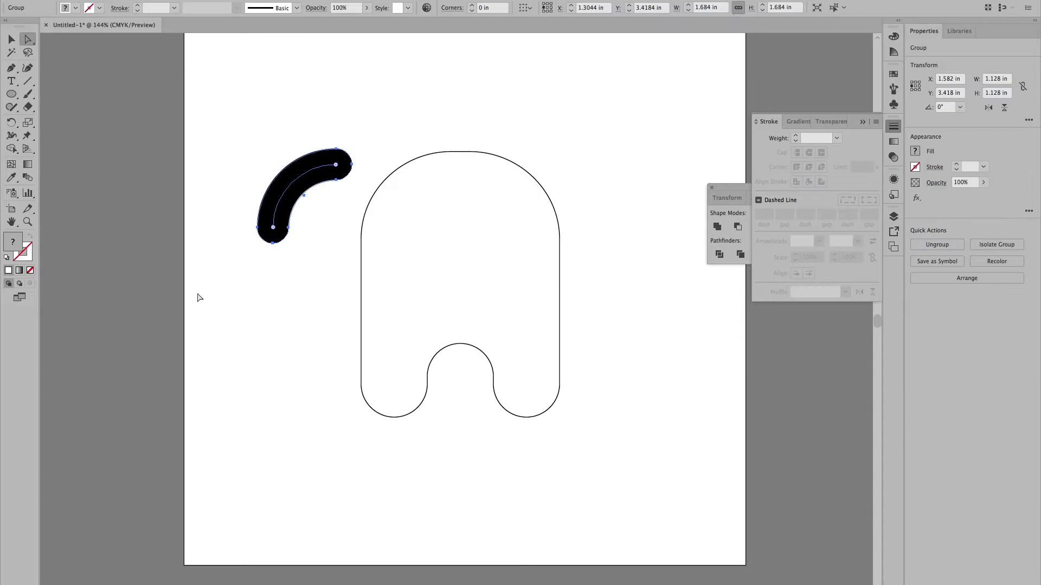
Delete the thin leftover path from beneath the expanded arc and place the thick black arc clear of the body at its upper left.
click(290, 144)
click(321, 162)
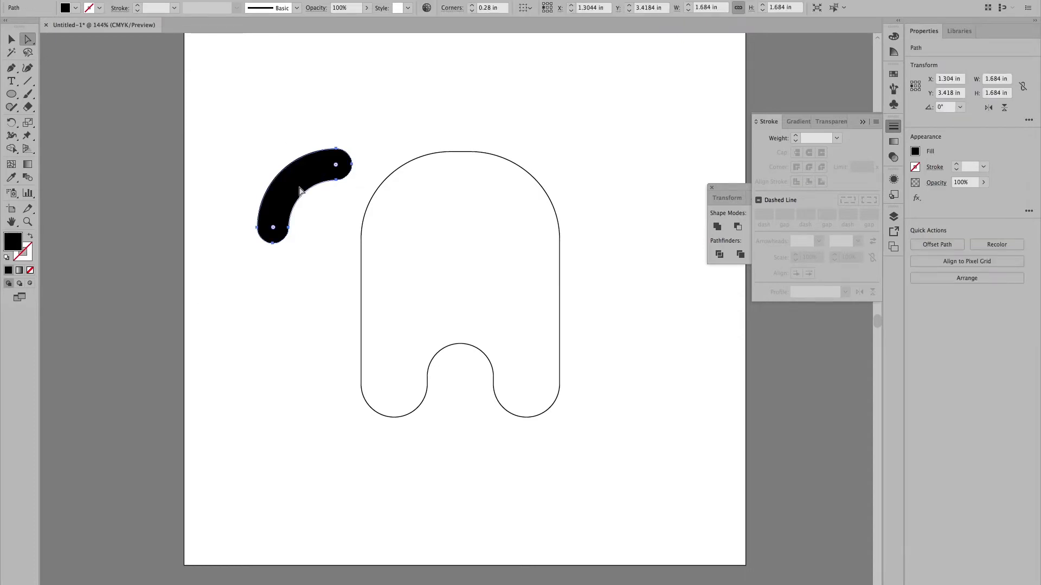
drag(295, 193, 319, 257)
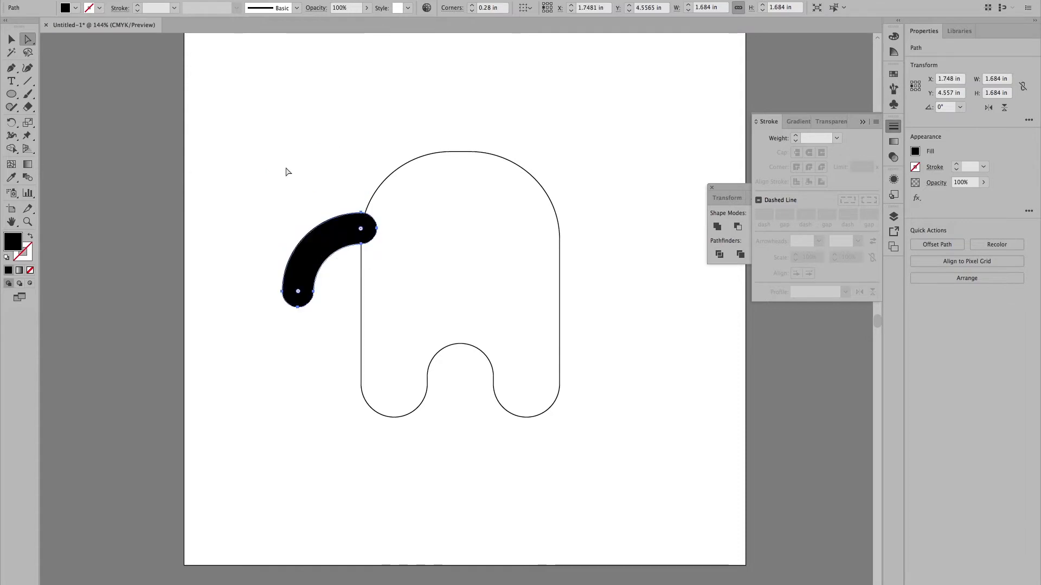
click(288, 169)
click(293, 188)
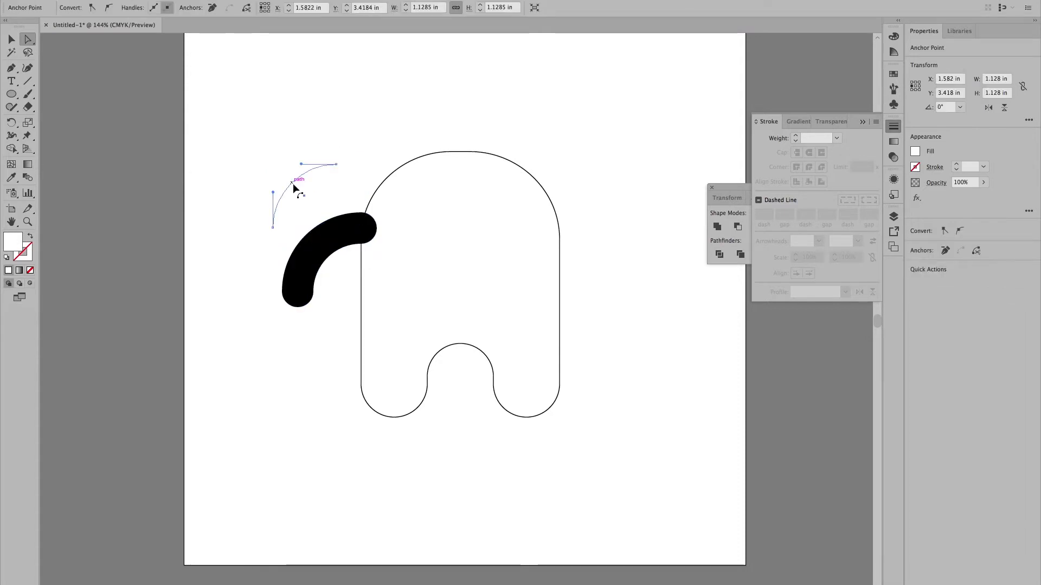
key(BackSpace)
key(BackSpace)
drag(300, 218, 259, 147)
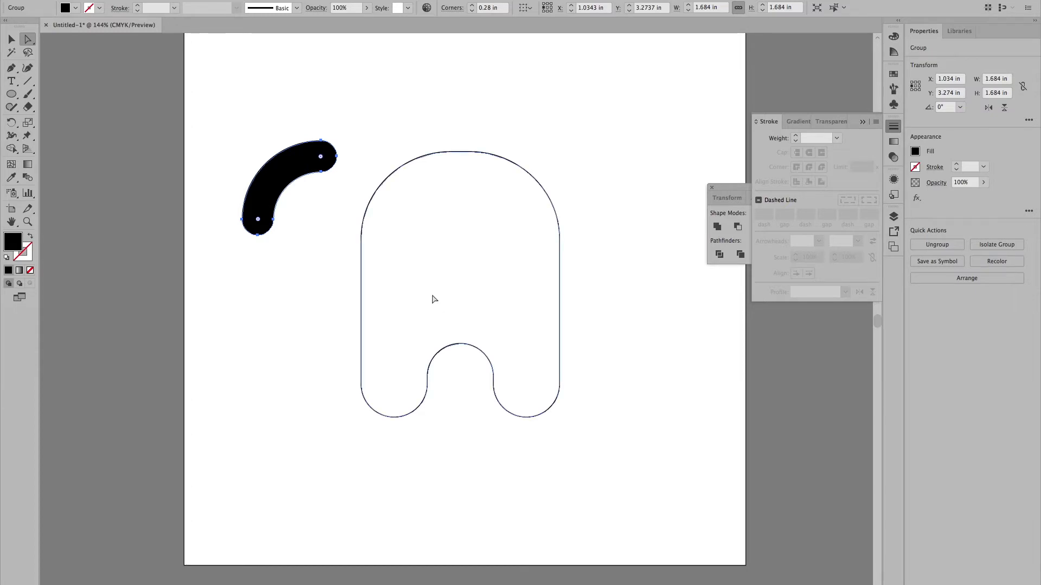
Make a copy of the thick black arc reflected across the horizontal axis.
click(11, 39)
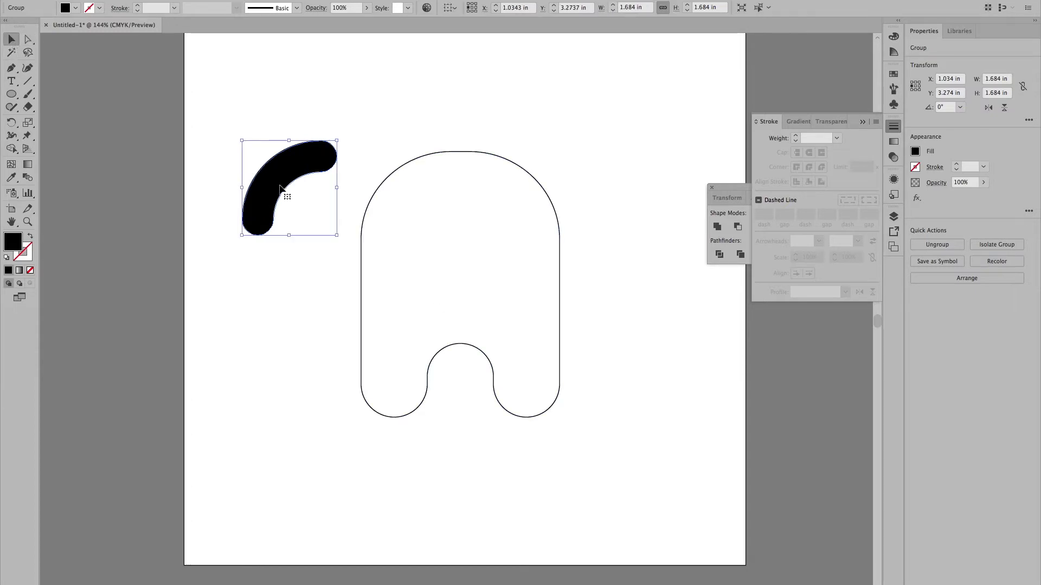
click(12, 128)
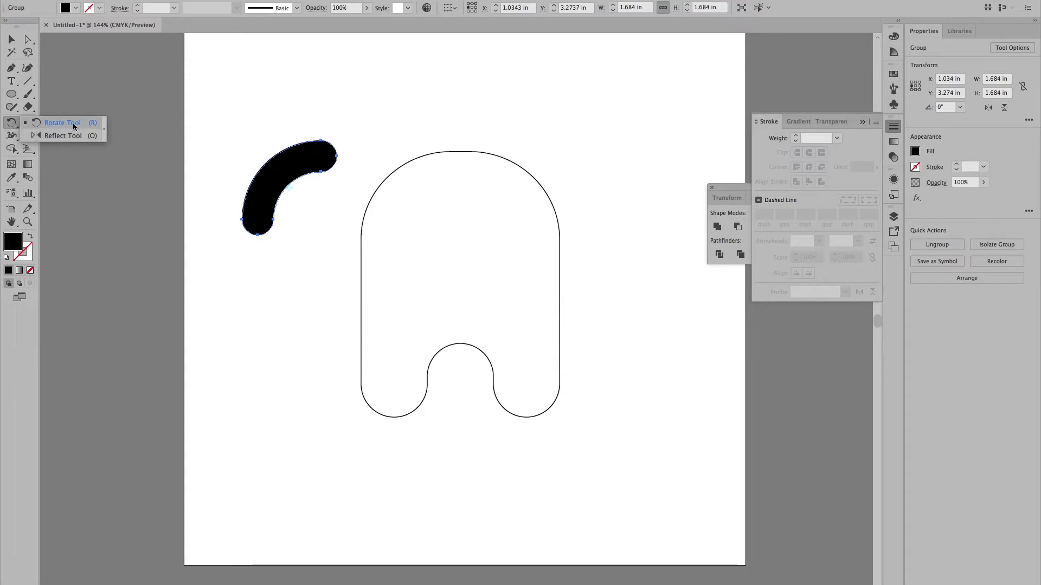
click(43, 136)
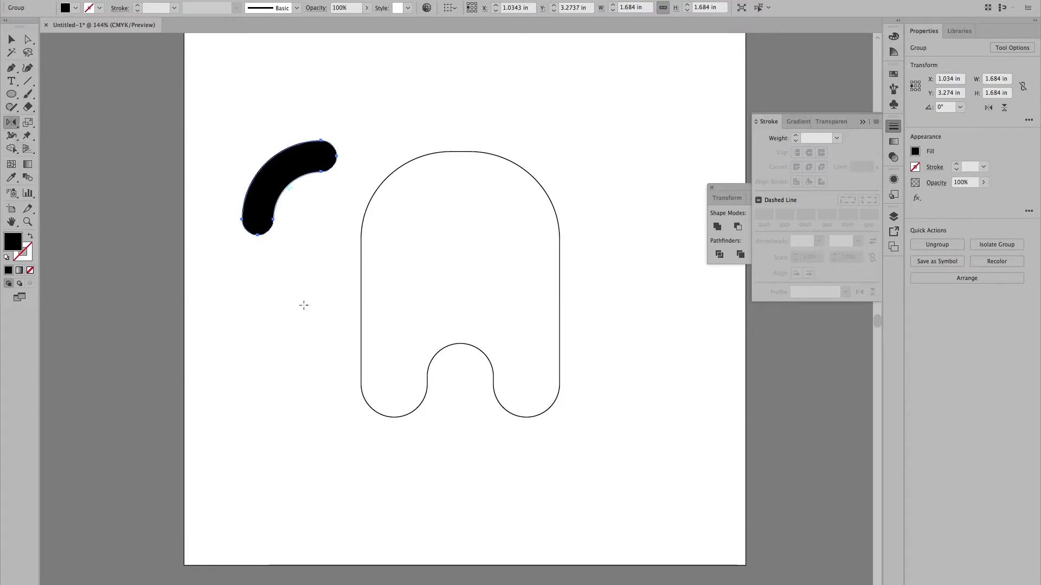
double_click(12, 125)
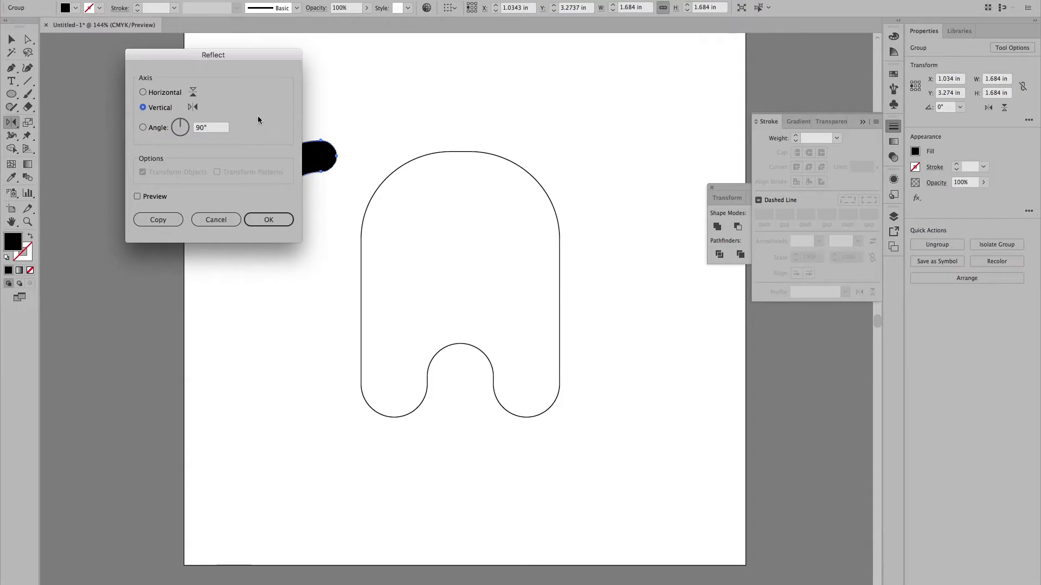
drag(191, 55, 120, 54)
click(75, 94)
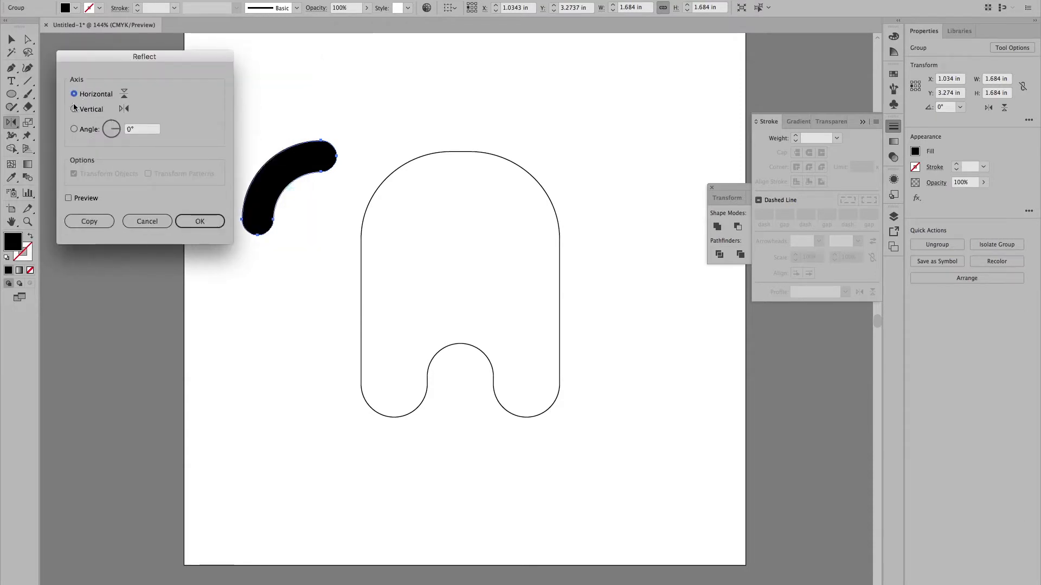
click(70, 200)
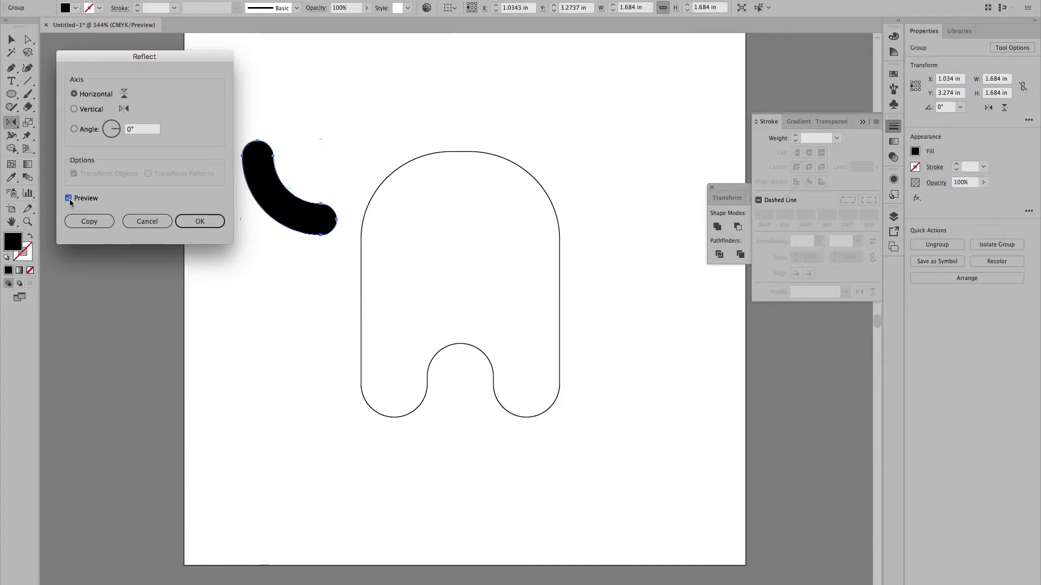
click(69, 200)
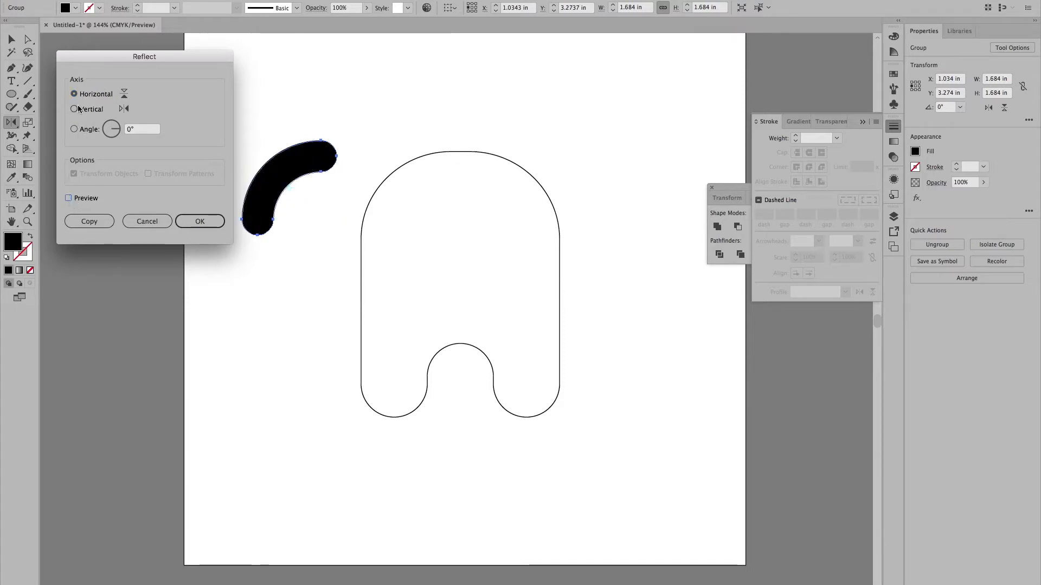
click(91, 222)
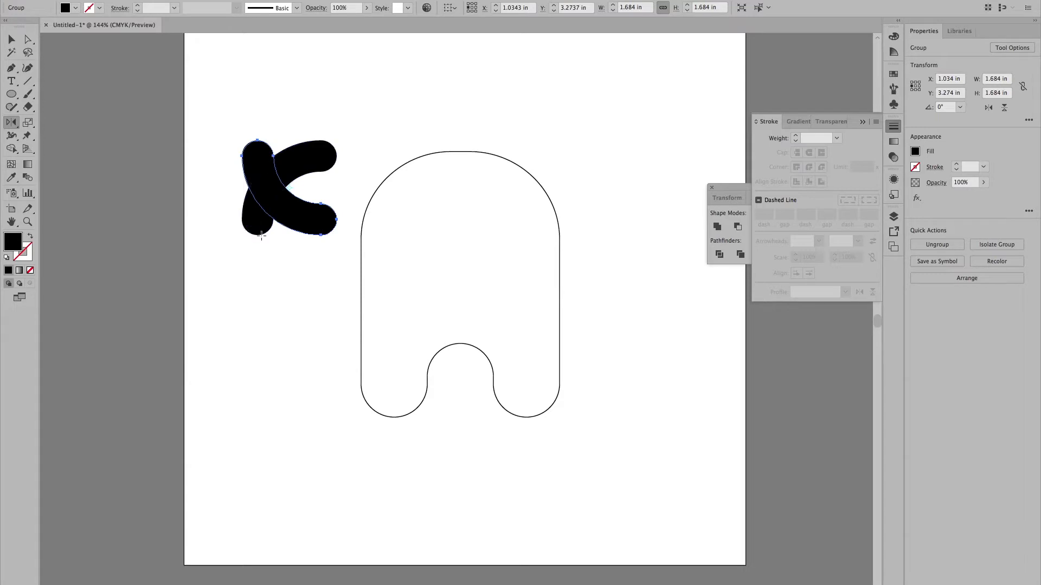
Reflect the copied arc across the vertical axis with the preview on, without making another copy.
double_click(12, 123)
click(74, 109)
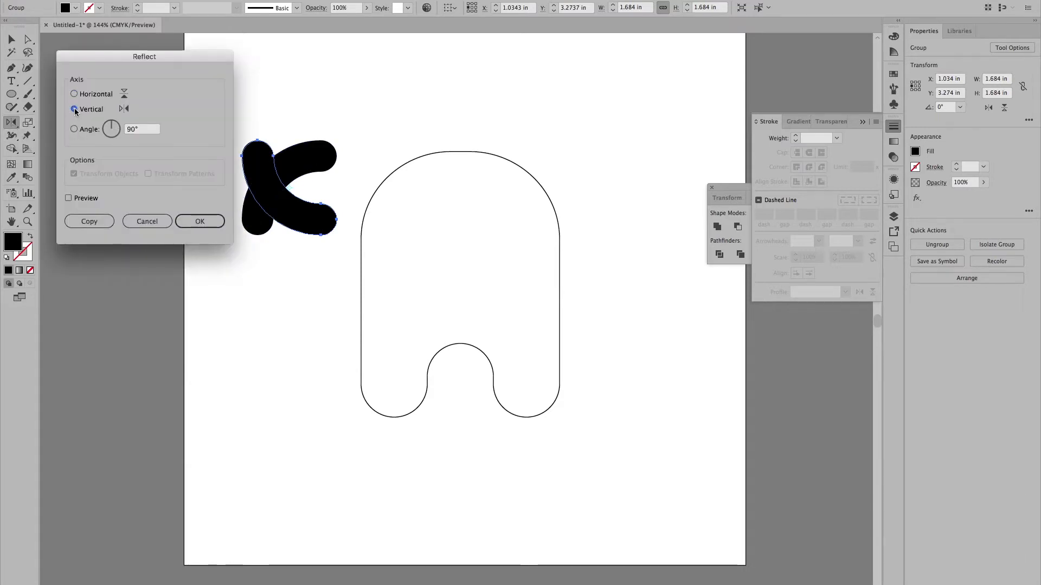
click(72, 219)
click(68, 198)
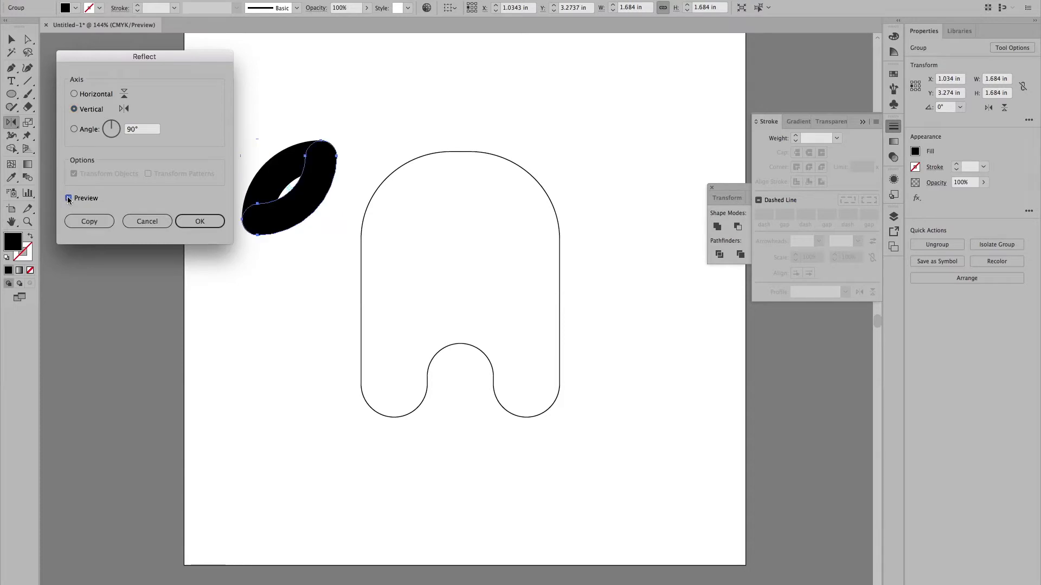
click(200, 222)
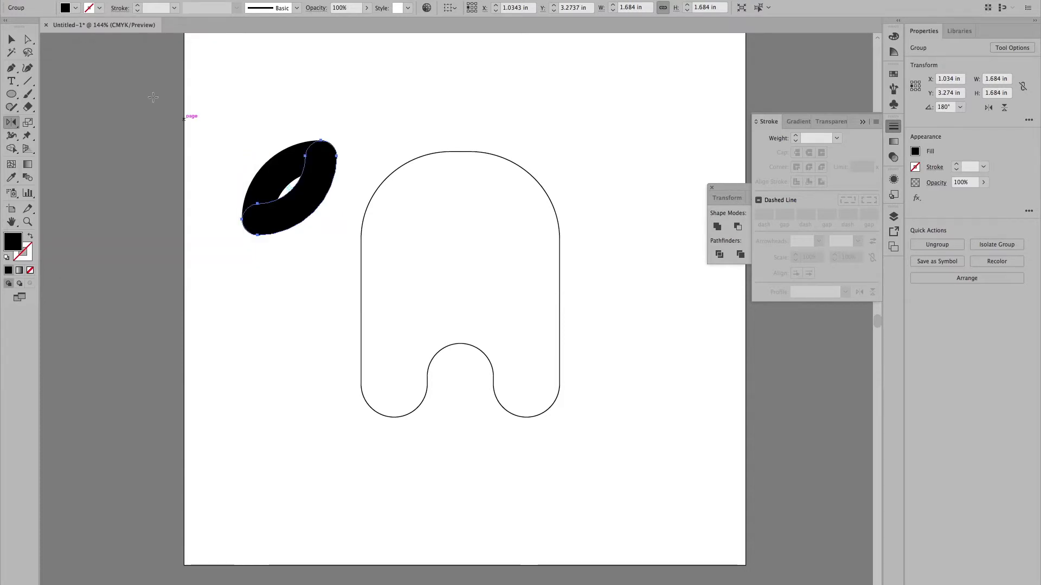
Place the reflected arc as a raised arm overlapping the body's right side and the original as a lowered arm overlapping its left side.
key(v)
drag(313, 210, 587, 263)
drag(275, 180, 345, 311)
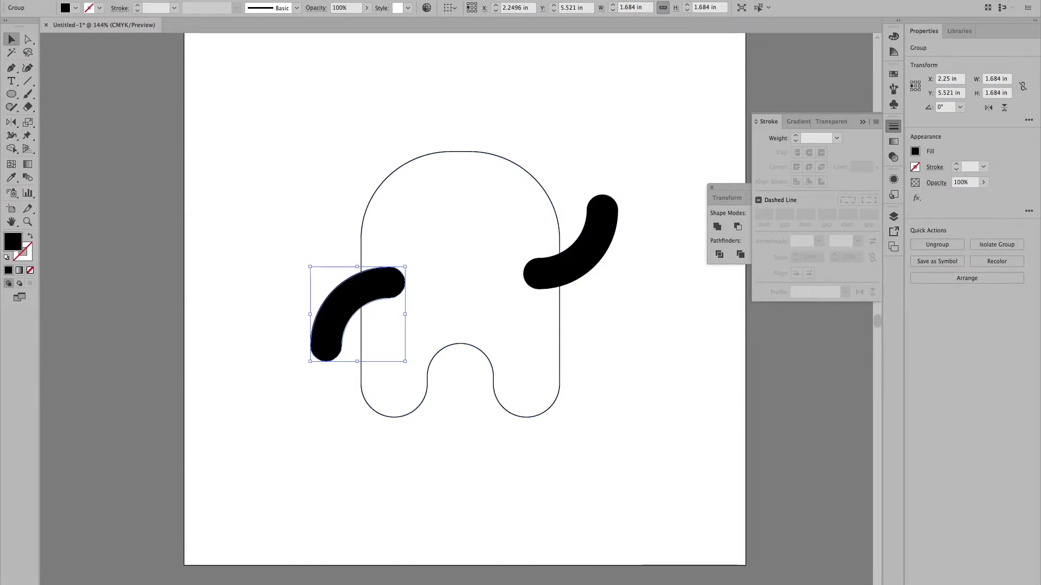
Unite the body and both arms into a single shape.
drag(318, 144, 619, 453)
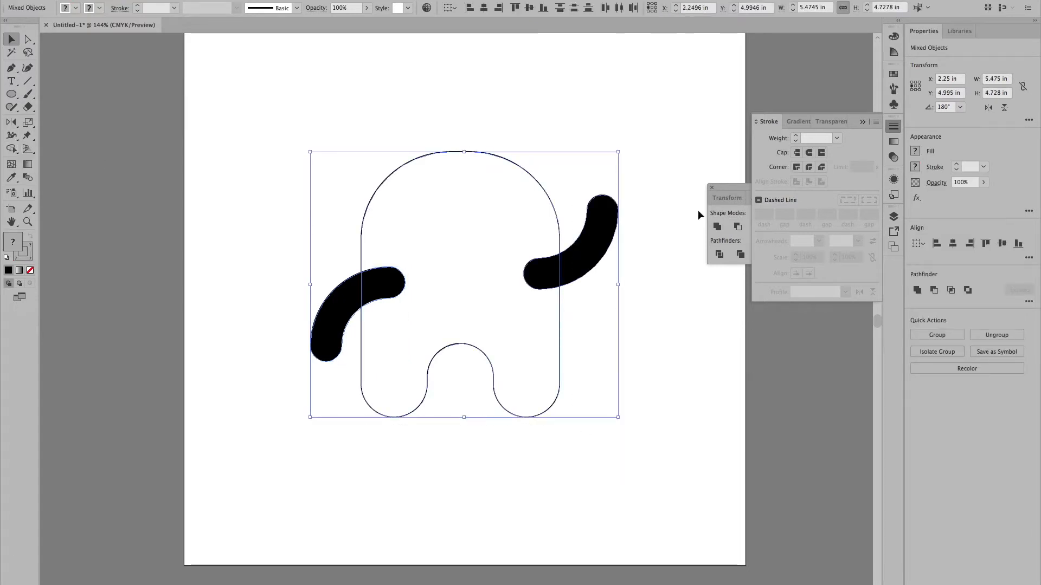
click(743, 214)
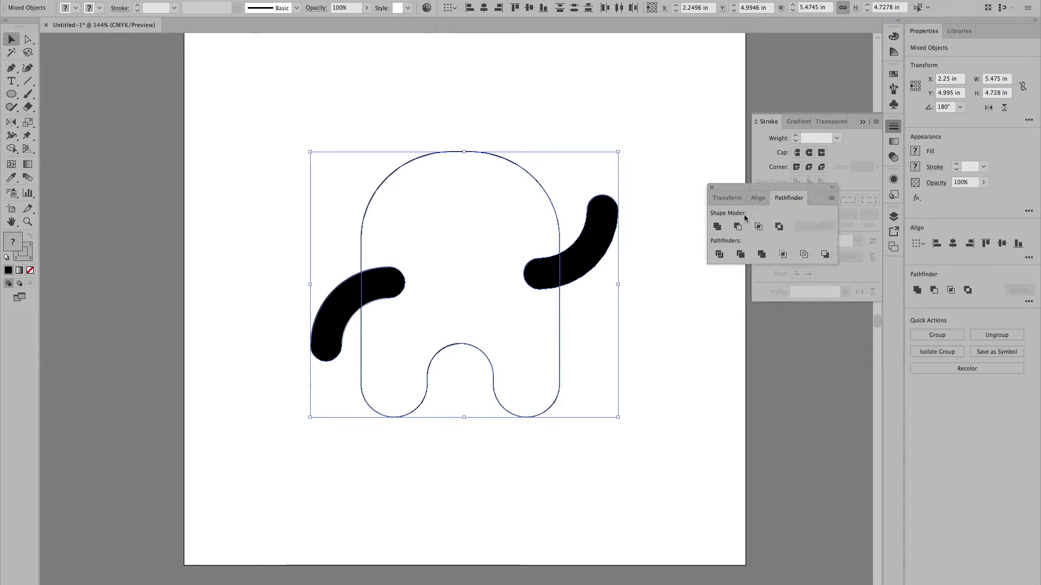
click(717, 227)
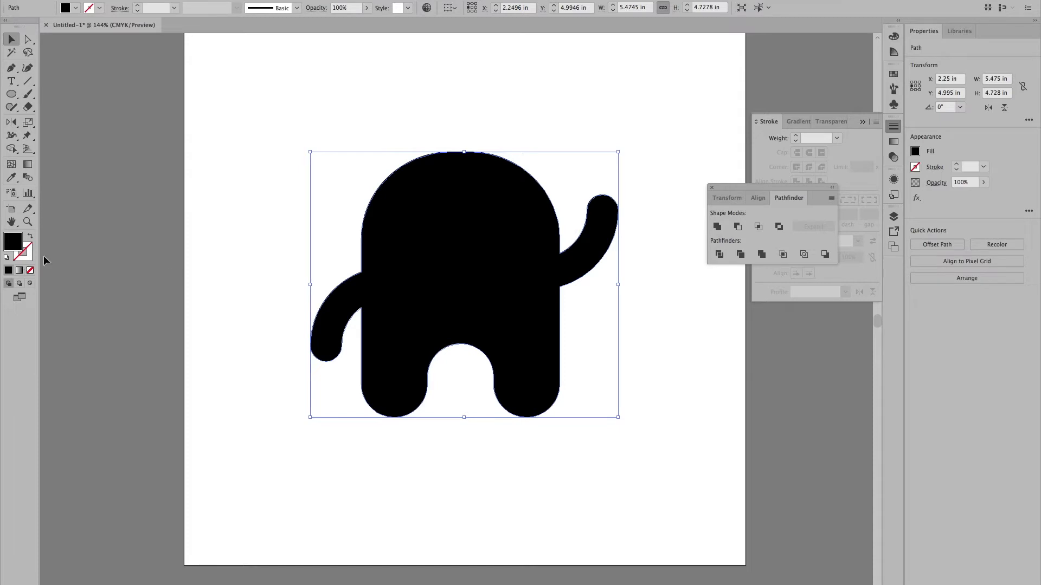
Swap the figure's fill and stroke to leave an unfilled black outline, and clear the Pathfinder panel off the canvas.
click(76, 8)
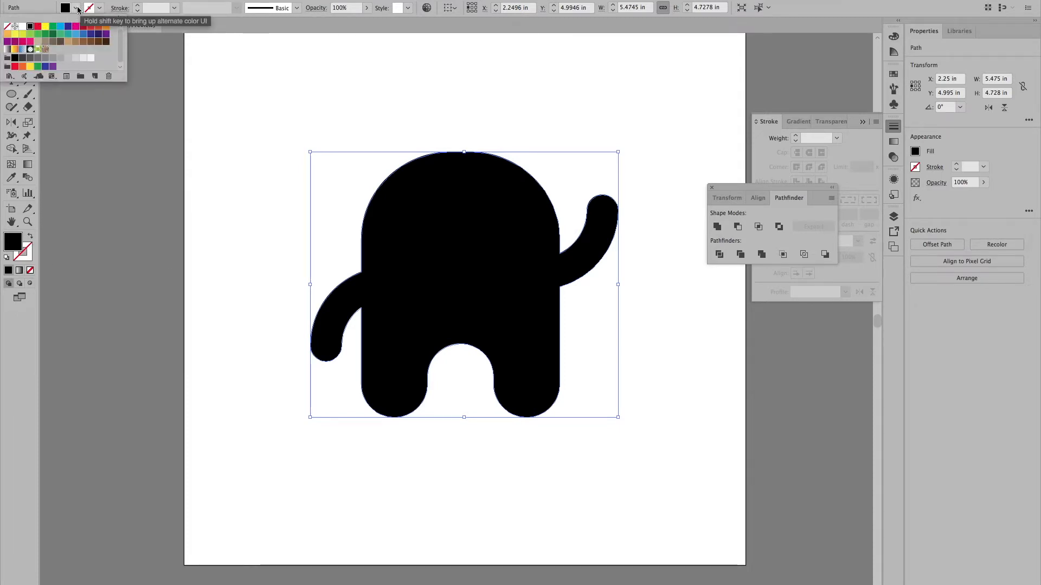
click(79, 8)
click(30, 236)
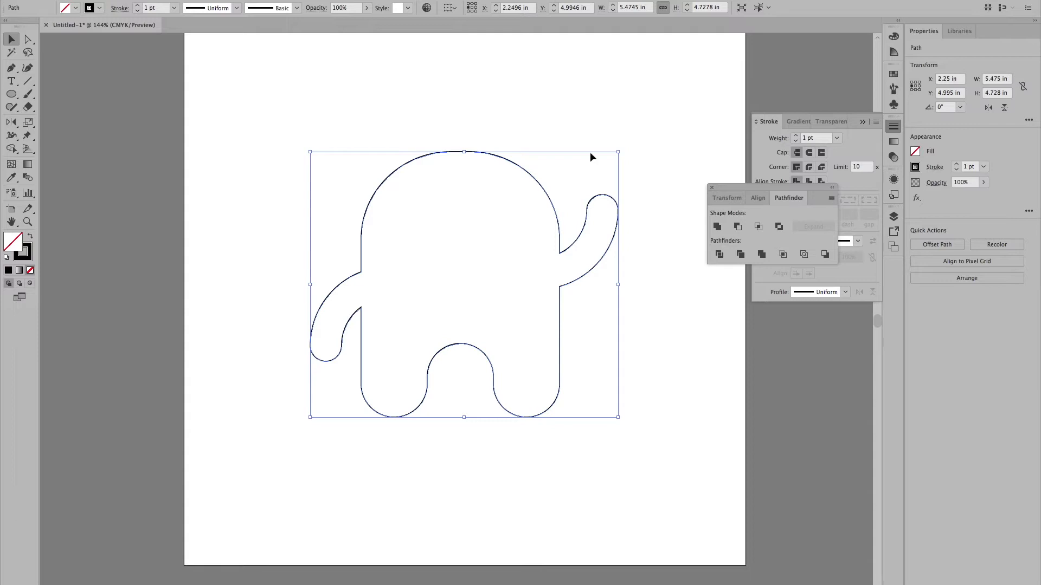
mouse_move(786, 187)
mouse_down()
mouse_move(891, 277)
mouse_move(889, 267)
mouse_up()
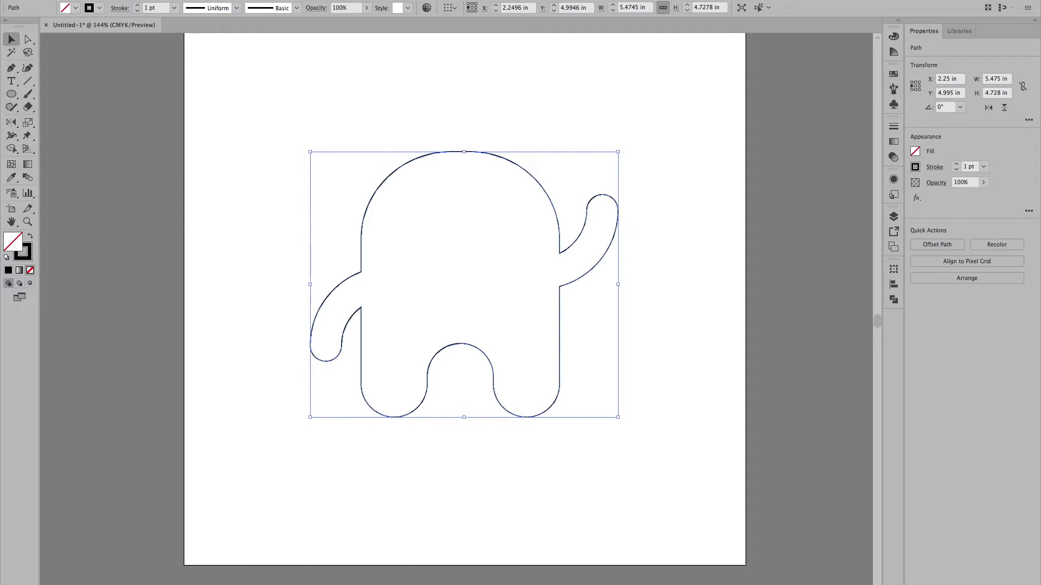
click(14, 96)
drag(14, 95, 51, 99)
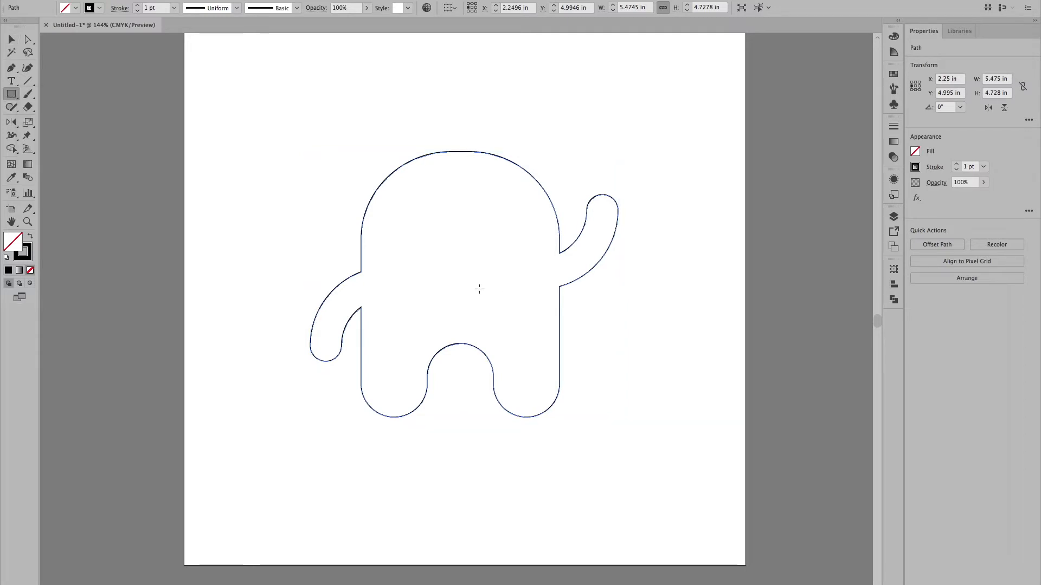
drag(407, 270, 510, 318)
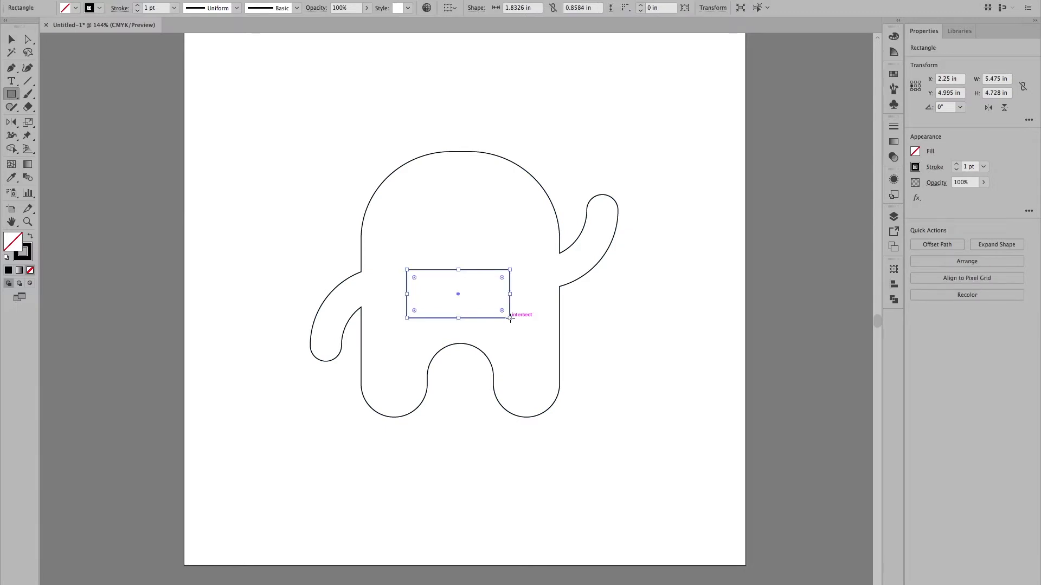
key(BackSpace)
Draw a pill-shaped mouth about 1.94 by 0.76 in with fully rounded ends on the lower body, and shift it slightly upward.
mouse_move(27, 95)
mouse_down()
mouse_move(14, 94)
mouse_move(81, 108)
mouse_up()
drag(409, 278, 517, 320)
drag(418, 284, 434, 293)
click(11, 39)
click(162, 213)
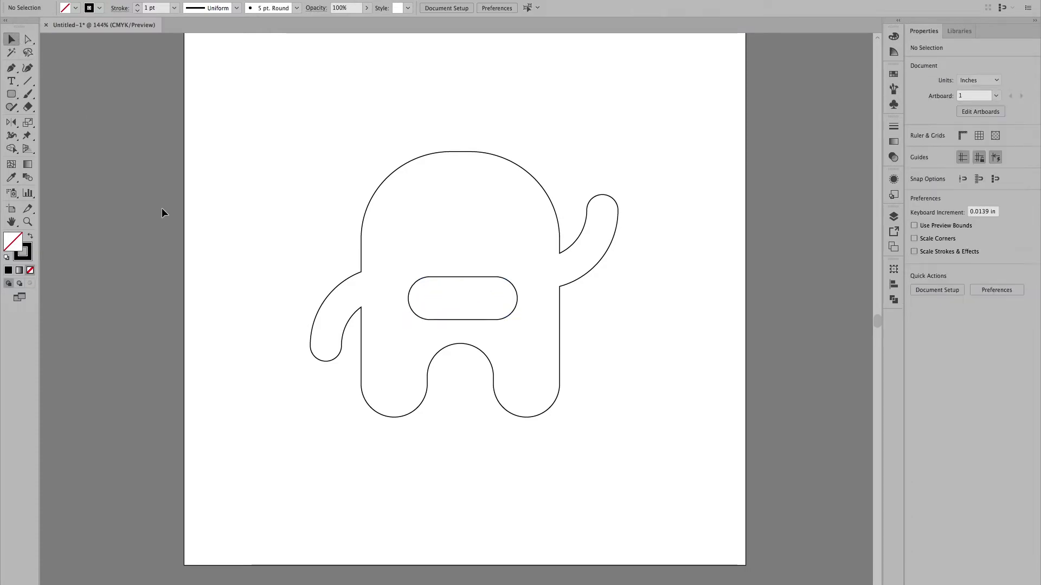
drag(476, 278, 474, 269)
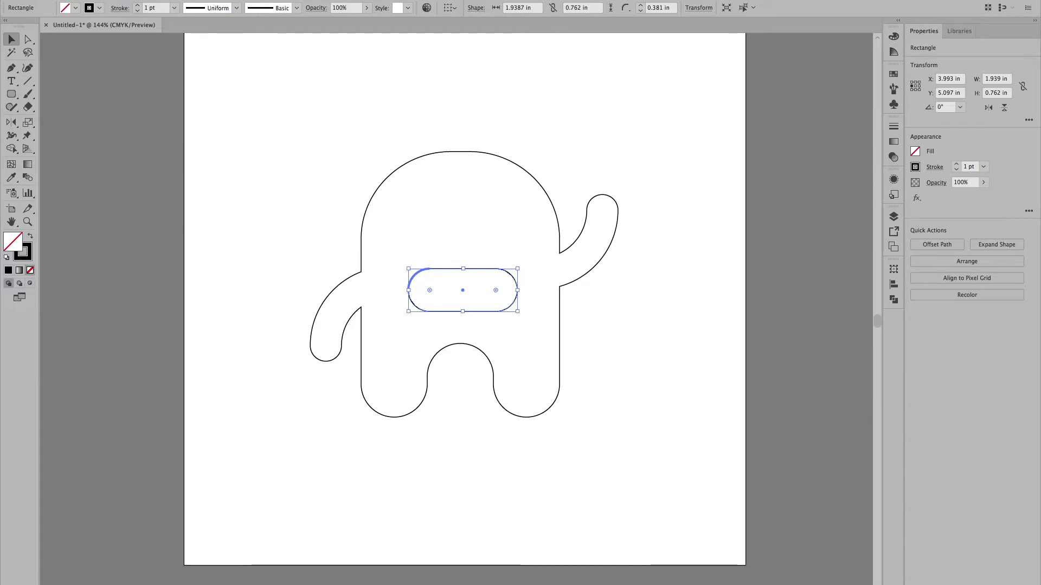
Add an outer lip around the mouth with Offset Path, using a 0.125 in offset, Miter joins and a miter limit of 4.
click(143, 0)
mouse_move(185, 205)
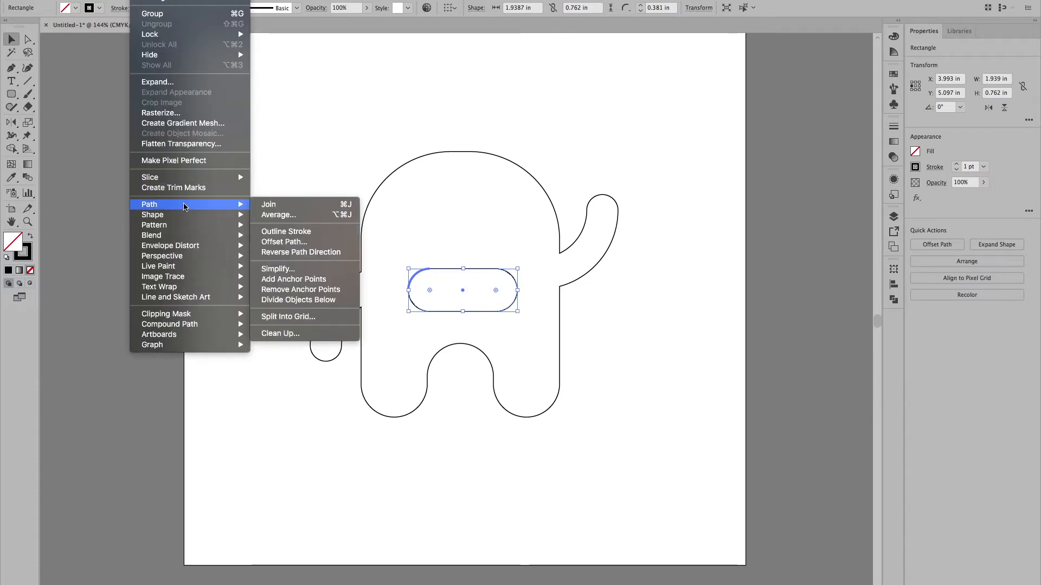
click(297, 245)
click(83, 165)
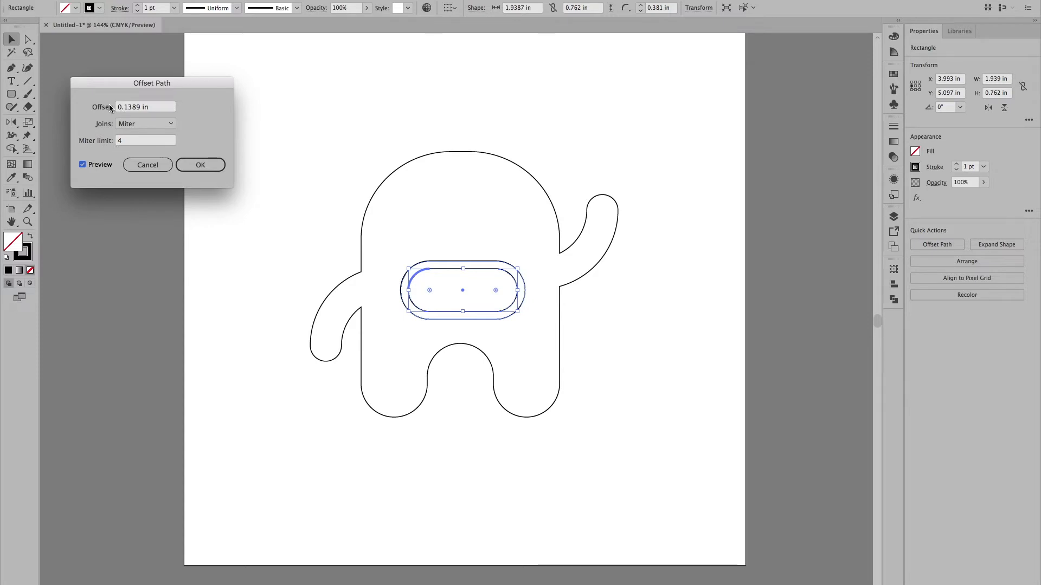
click(159, 108)
key(Up)
key(Up)
key(Up)
key(Down)
key(Down)
key(Down)
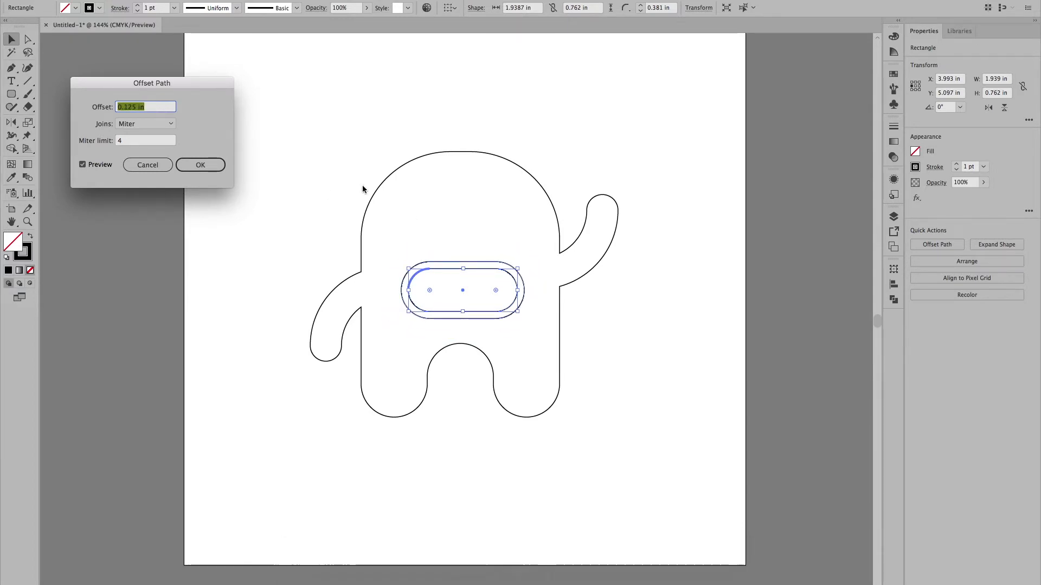
click(200, 165)
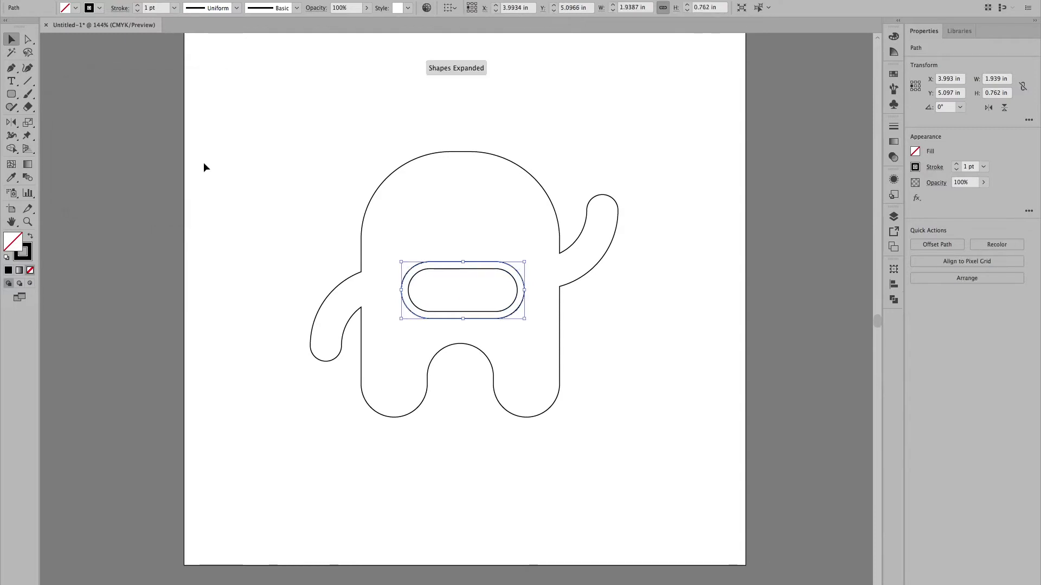
click(234, 195)
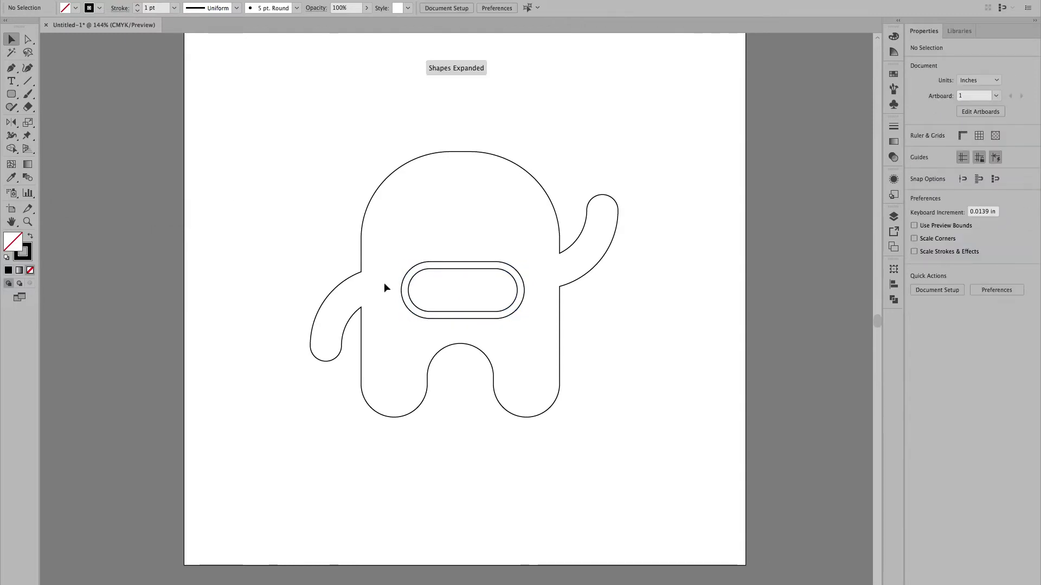
click(468, 265)
click(166, 244)
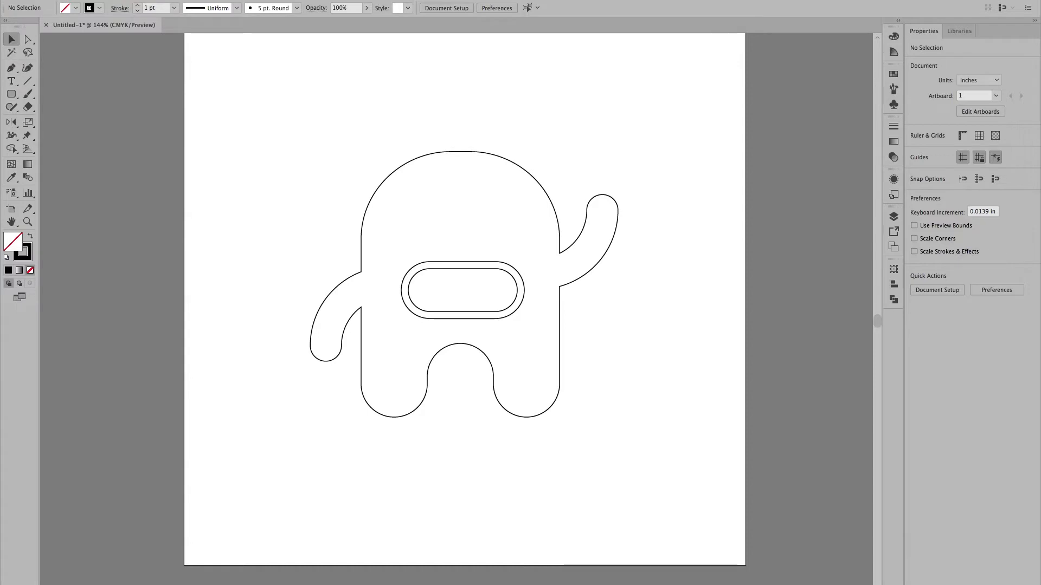
Draw a rounded tooth about 0.2 by 0.32 in at the mouth's upper left and duplicate it horizontally to the upper right.
click(12, 99)
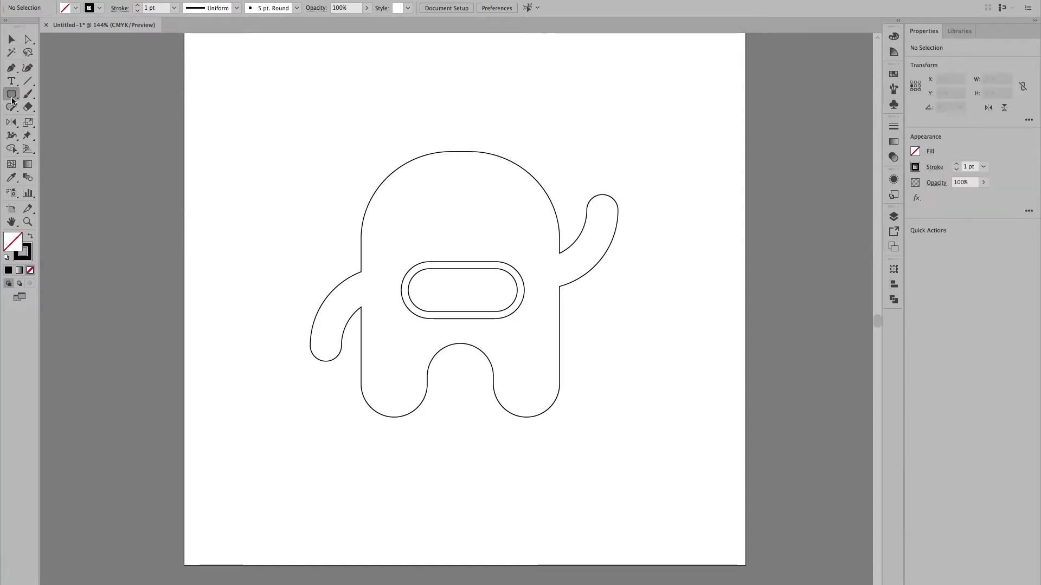
drag(419, 262, 429, 279)
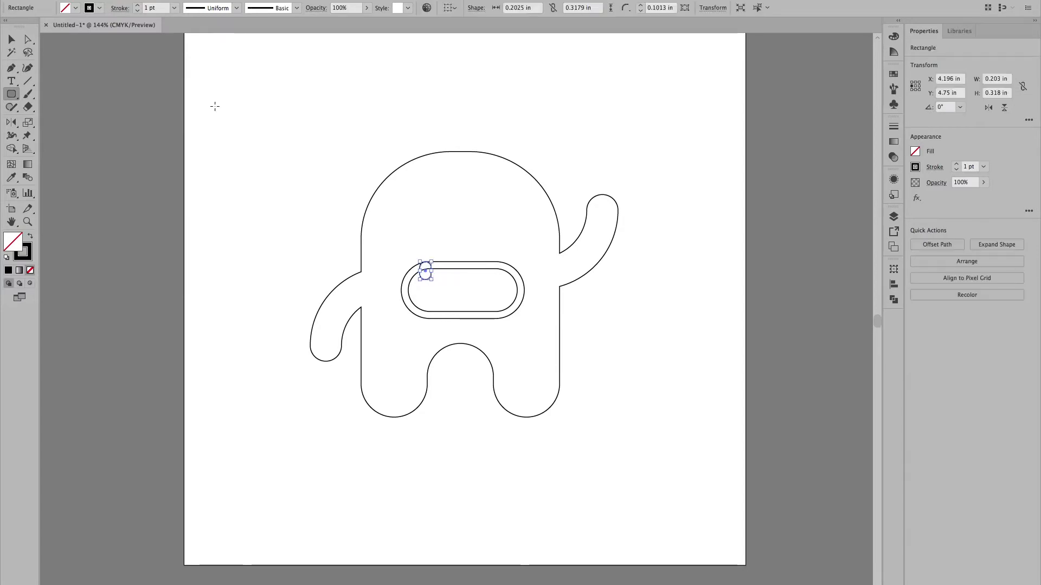
click(12, 39)
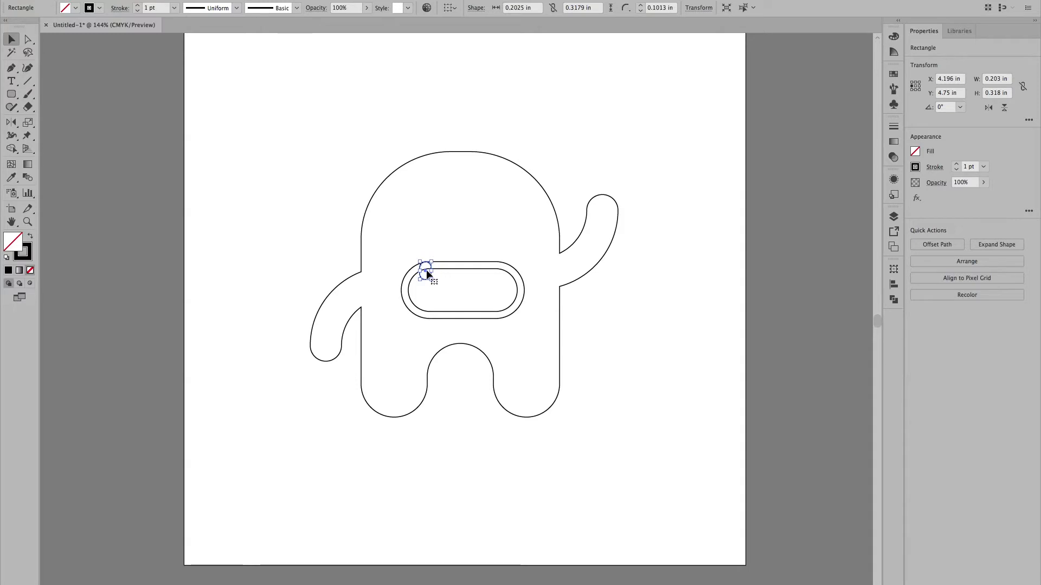
drag(427, 274, 502, 275)
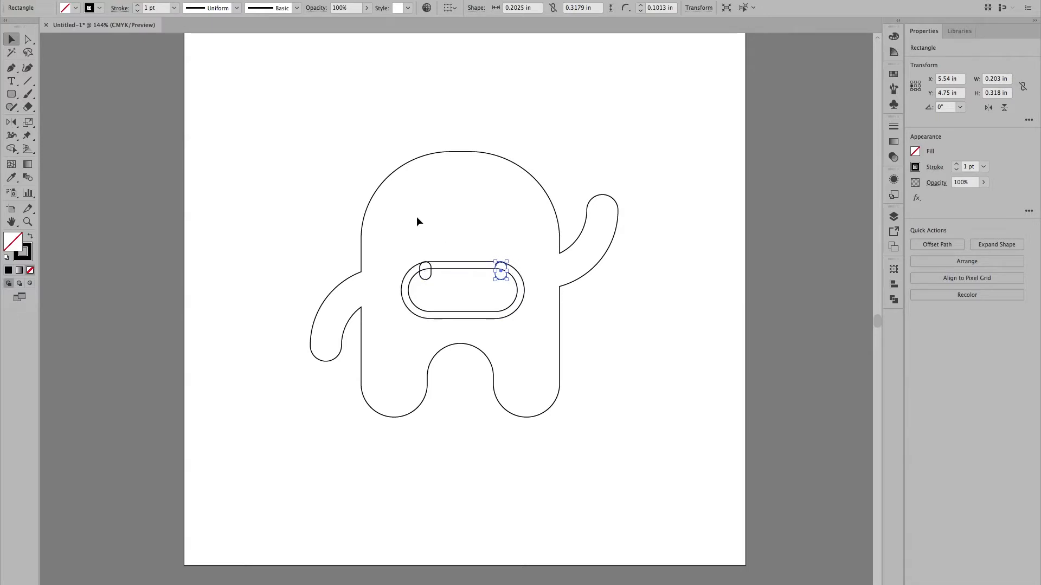
Blend the two end teeth to fill the upper edge of the mouth with a row of teeth.
shift+click(428, 278)
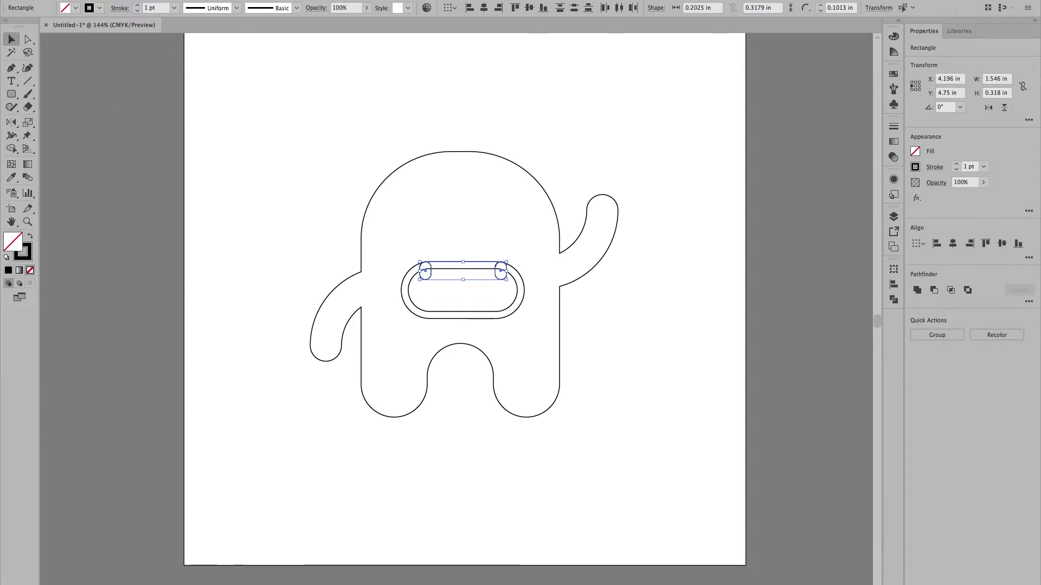
click(149, 1)
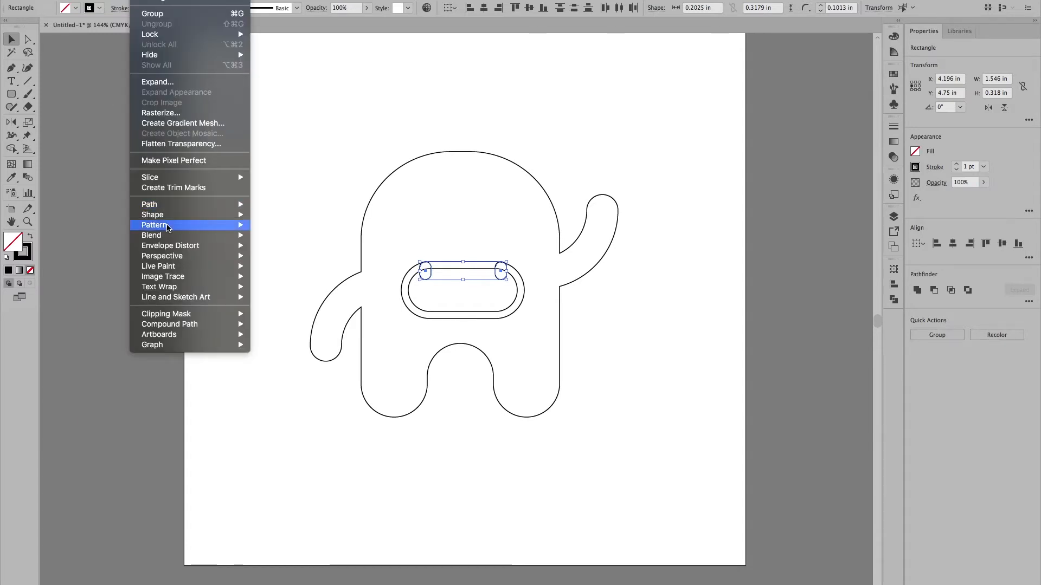
mouse_move(238, 235)
click(295, 237)
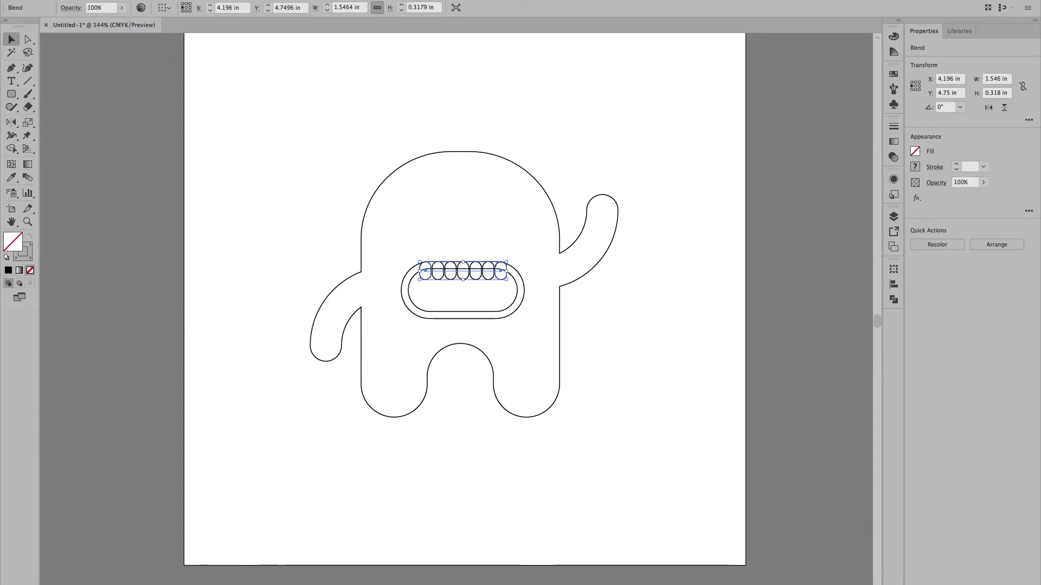
Review the spacing choices in the teeth blend's Blend Options, then cancel without changing them.
click(142, 1)
mouse_move(164, 235)
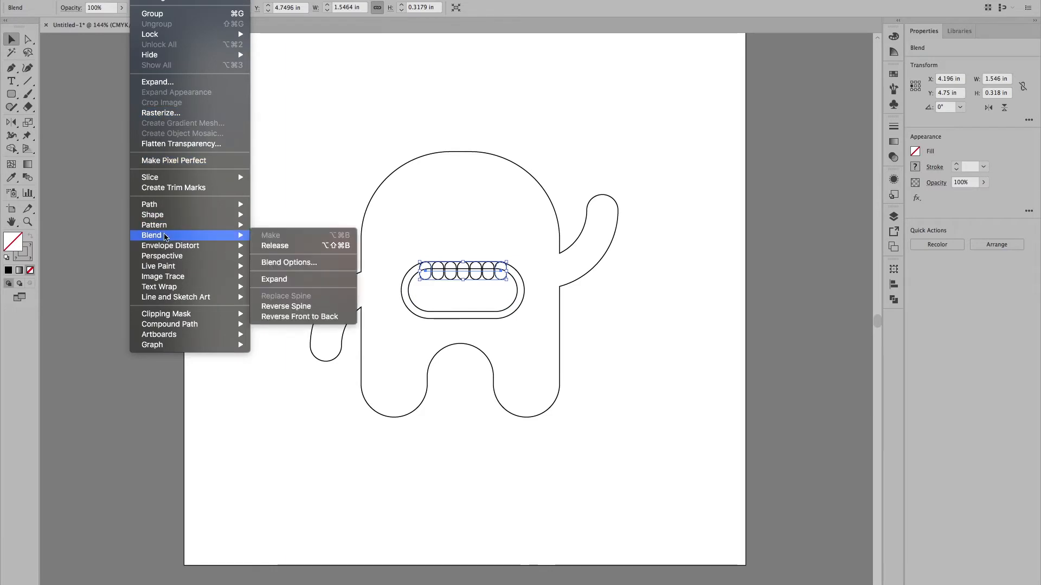
click(288, 263)
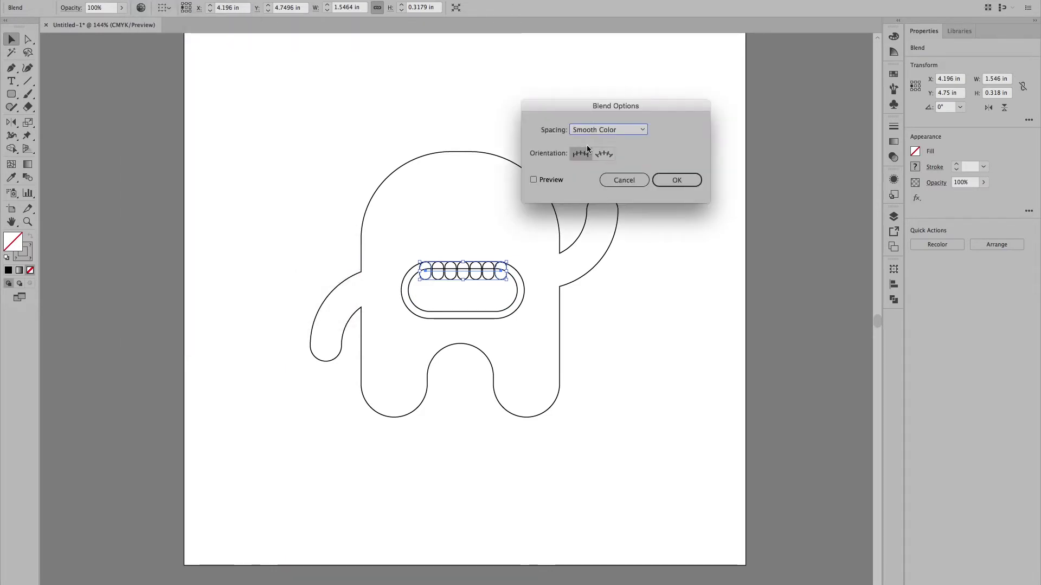
click(596, 129)
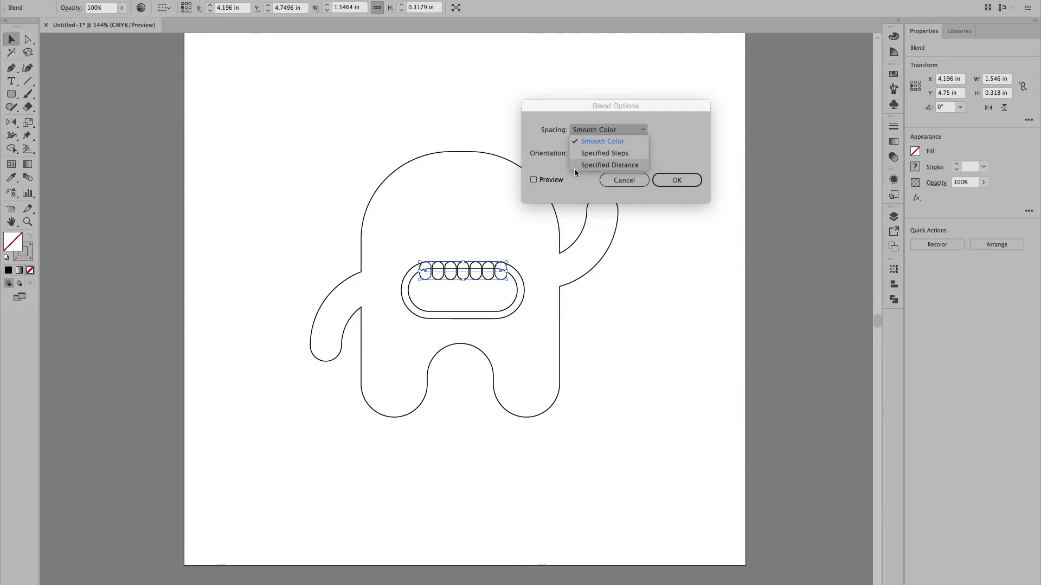
click(562, 184)
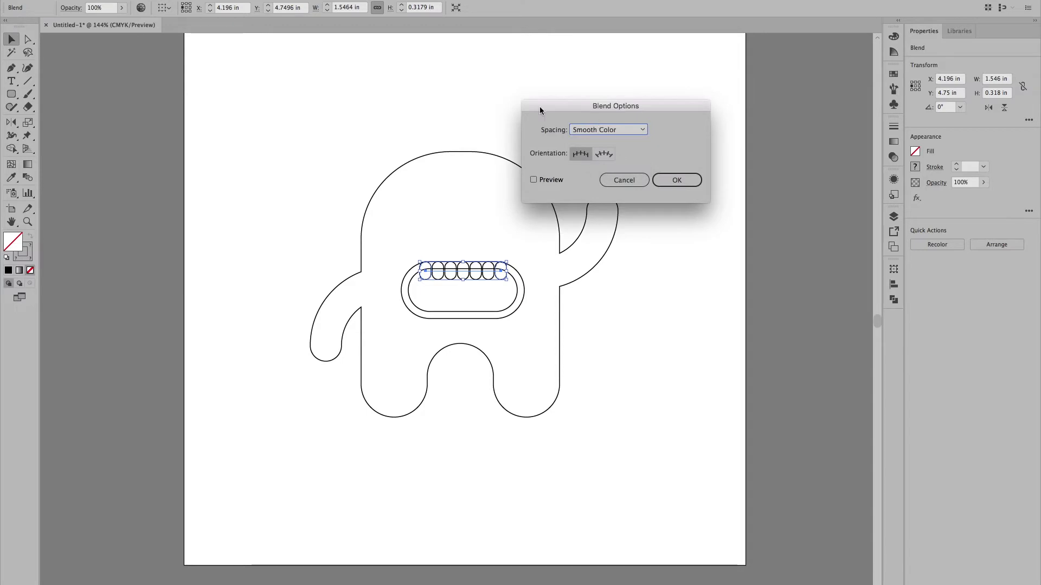
click(637, 185)
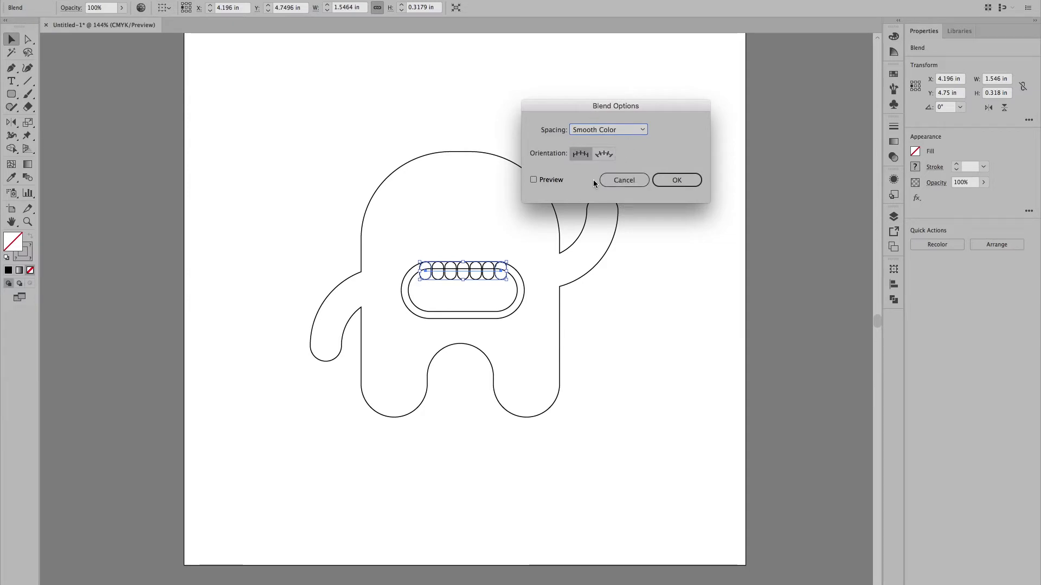
click(615, 183)
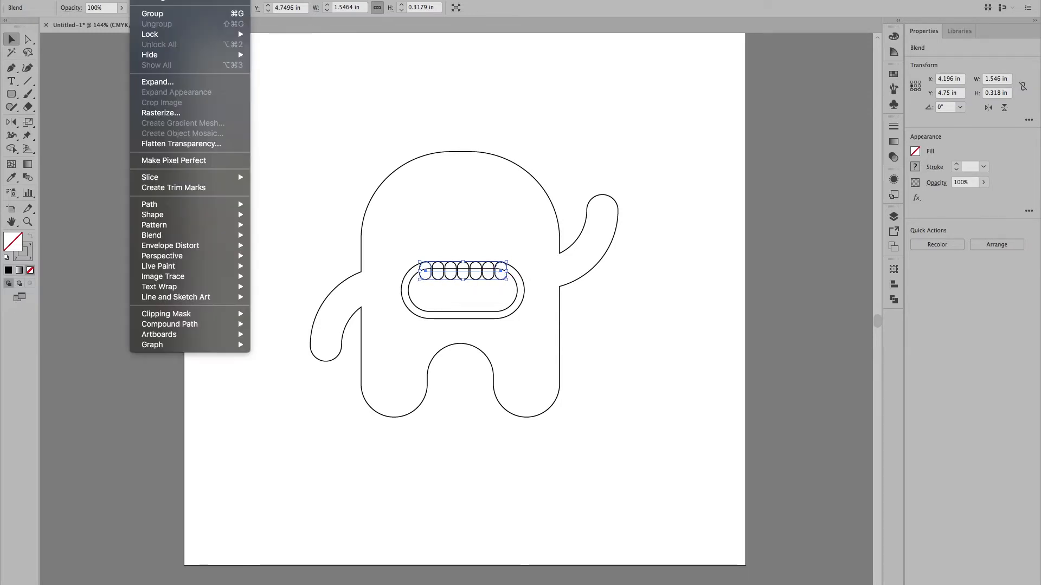
Expand the teeth blend with only Object enabled and combine the resulting teeth into a compound path.
click(140, 82)
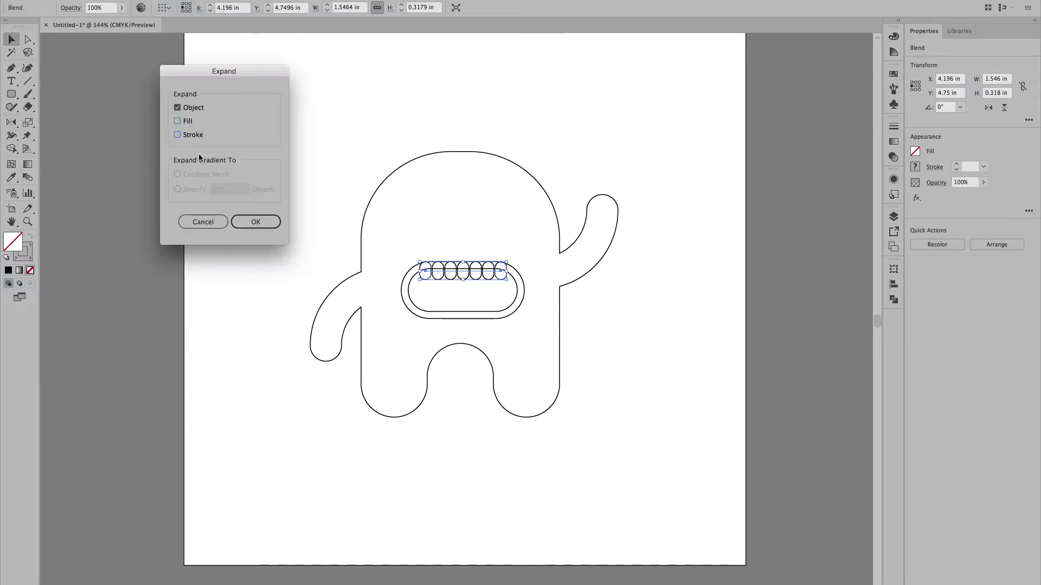
click(256, 223)
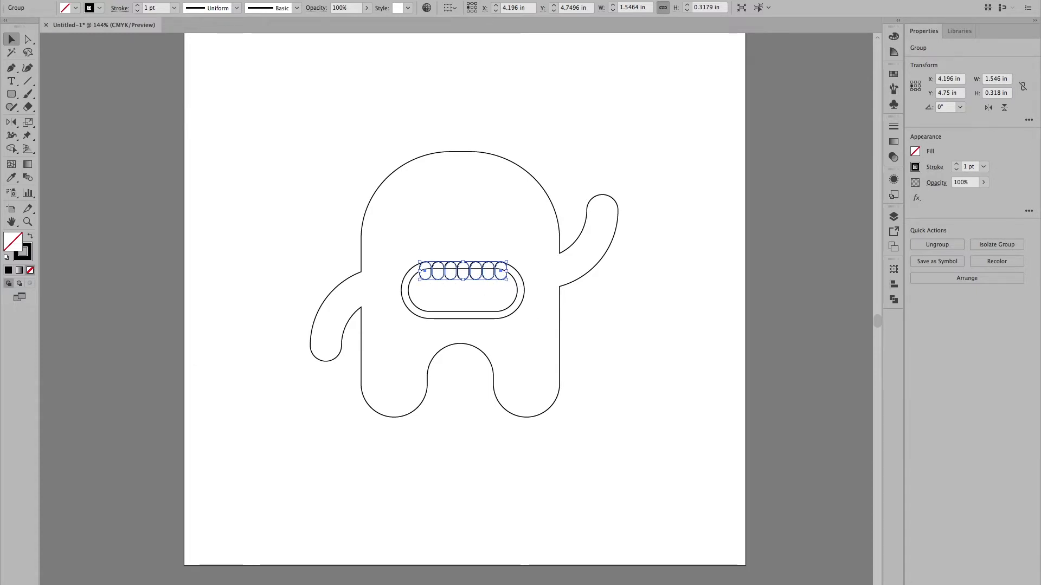
click(150, 0)
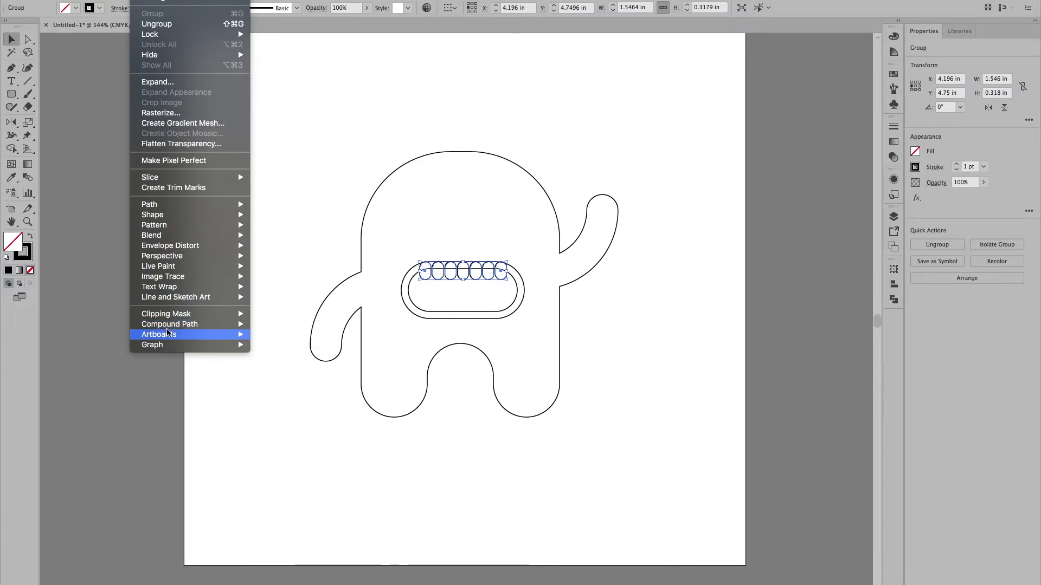
mouse_move(171, 325)
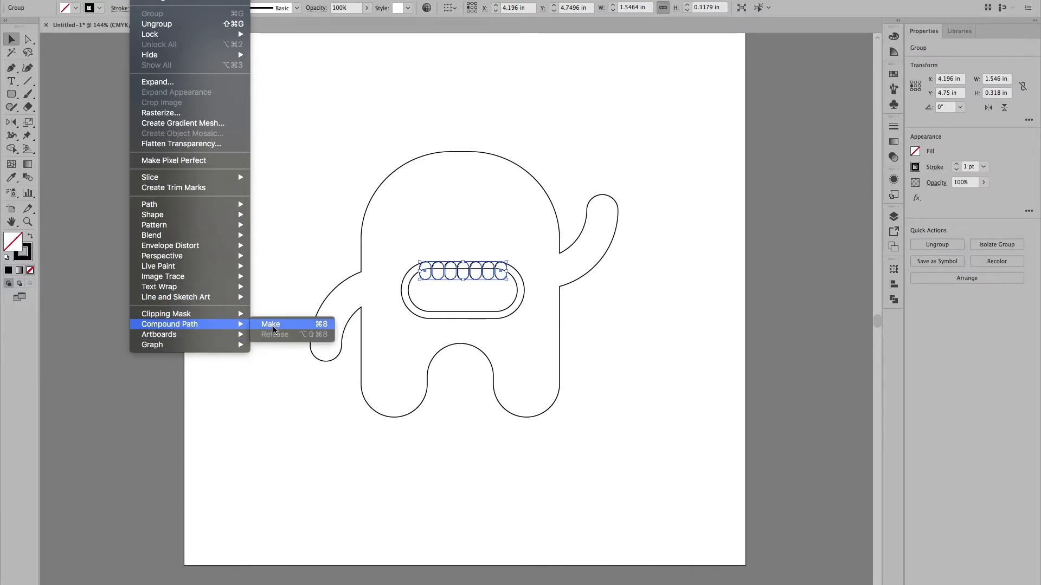
click(271, 324)
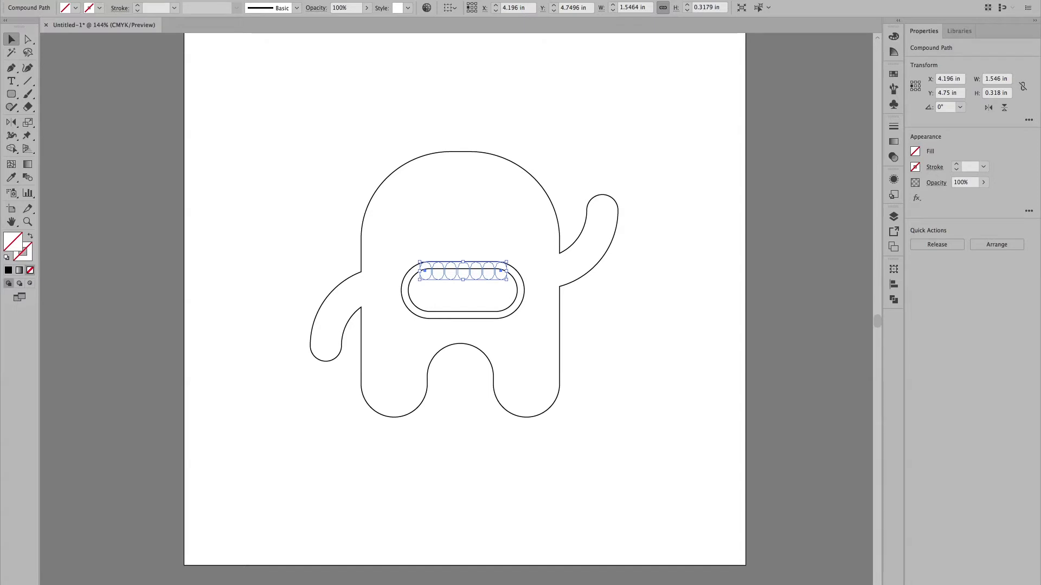
click(480, 419)
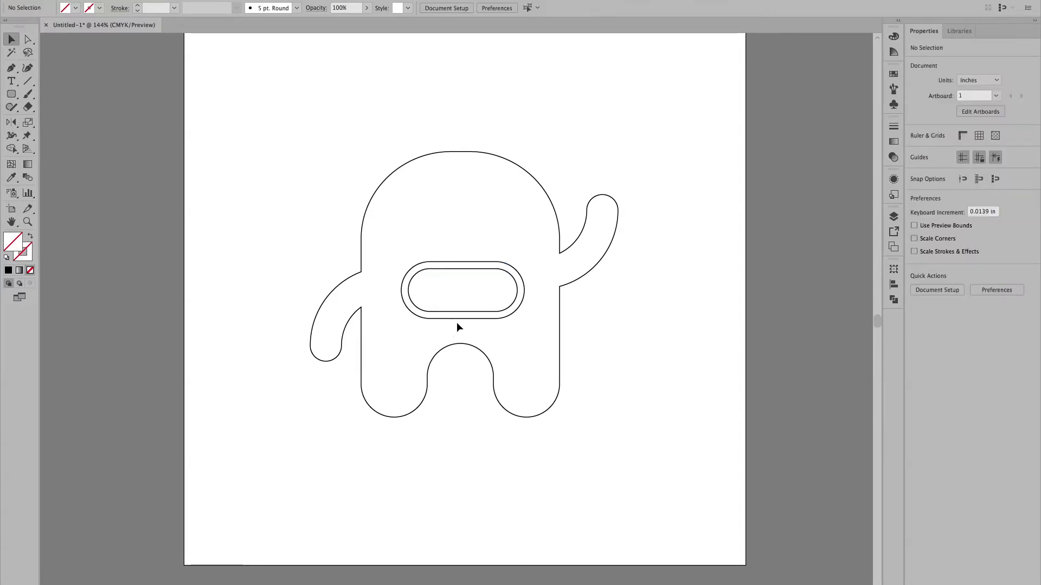
Give the teeth compound path a black 1 pt stroke with no fill.
click(448, 279)
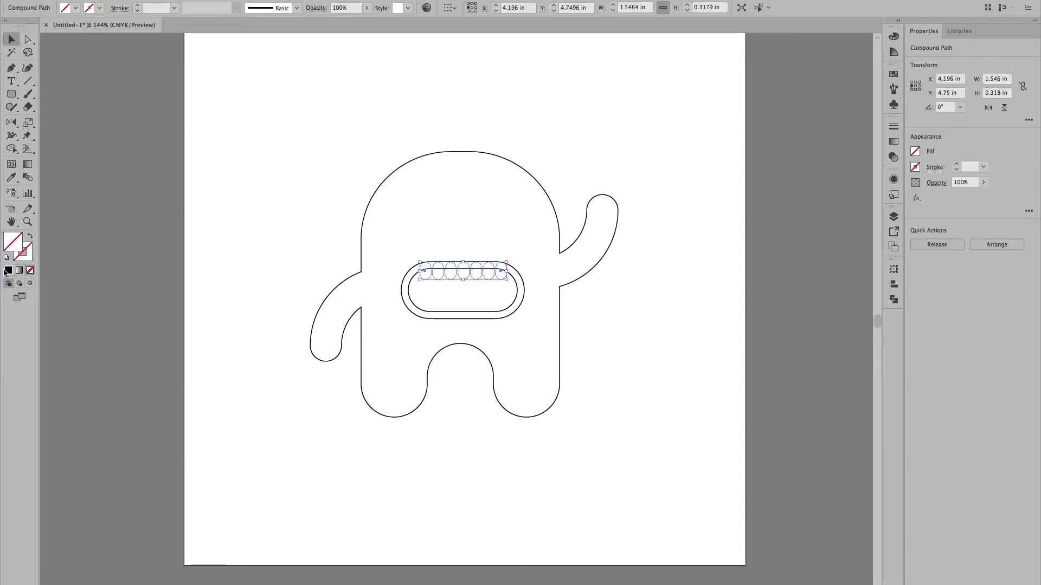
click(25, 253)
click(8, 270)
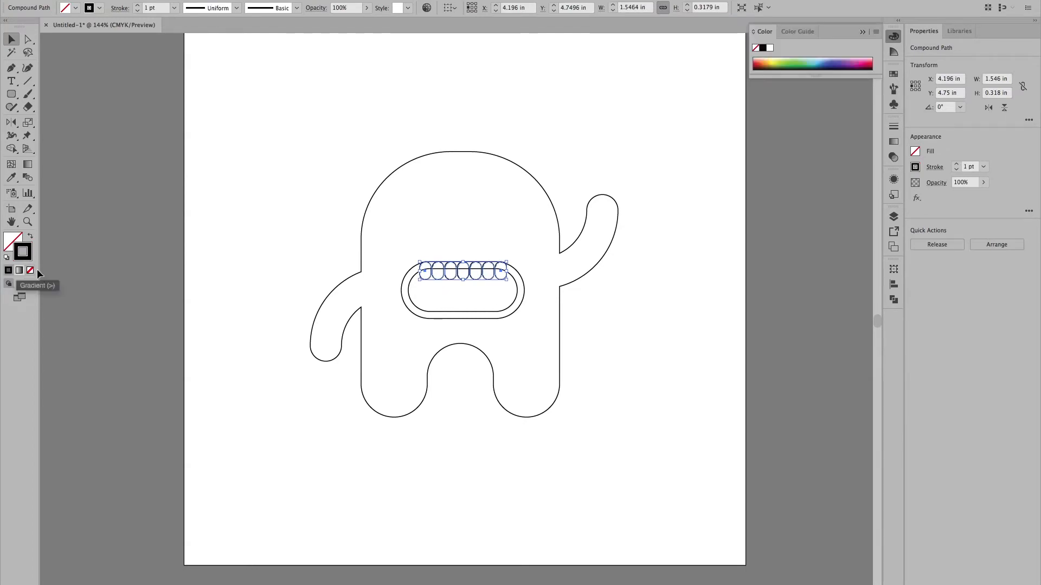
click(301, 357)
Paste a copy of the inner mouth shape in front and intersect it with the teeth to trim them to the mouth.
click(460, 312)
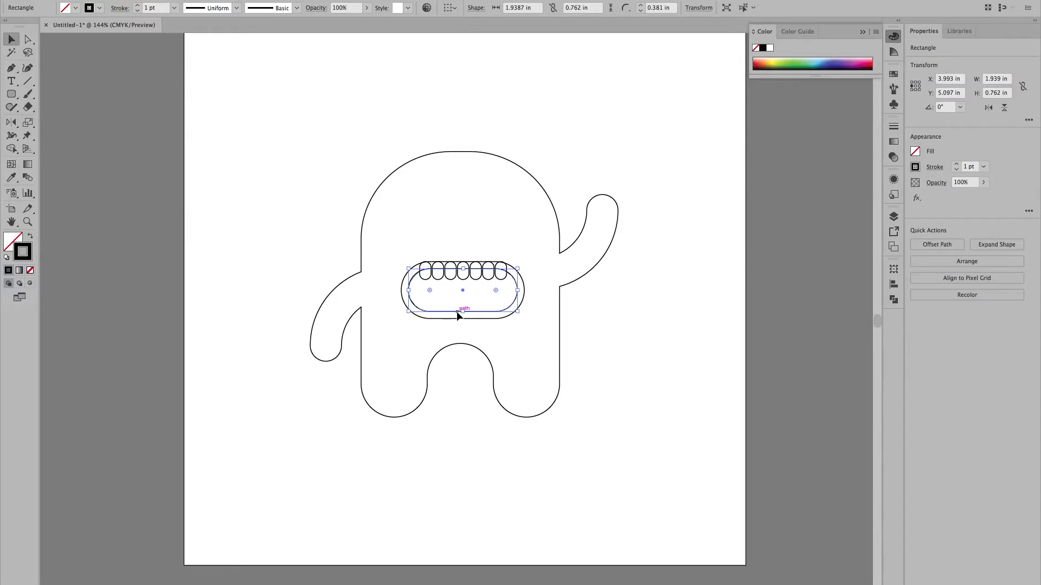
key(super+c)
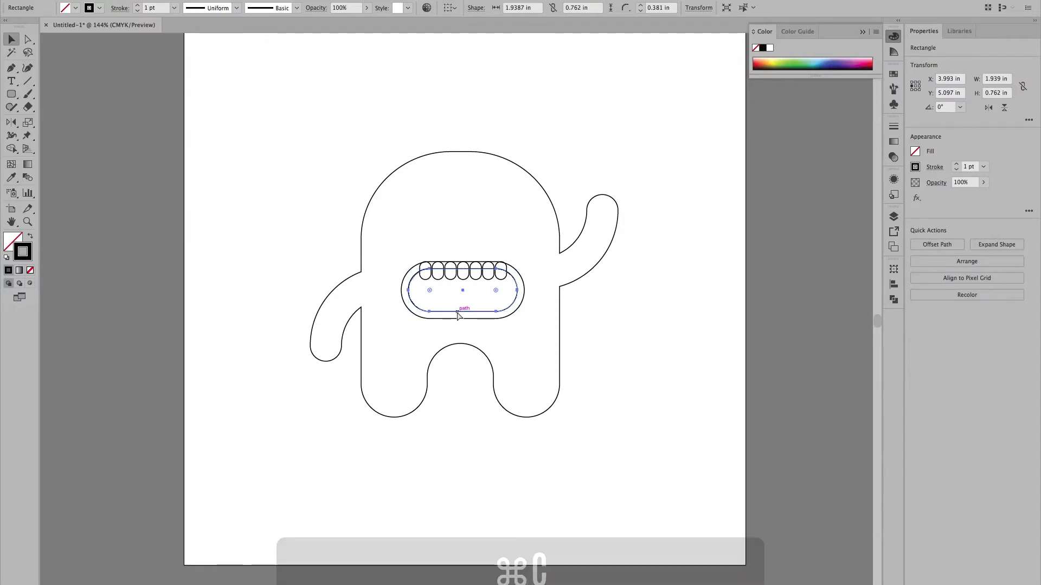
key(super+f)
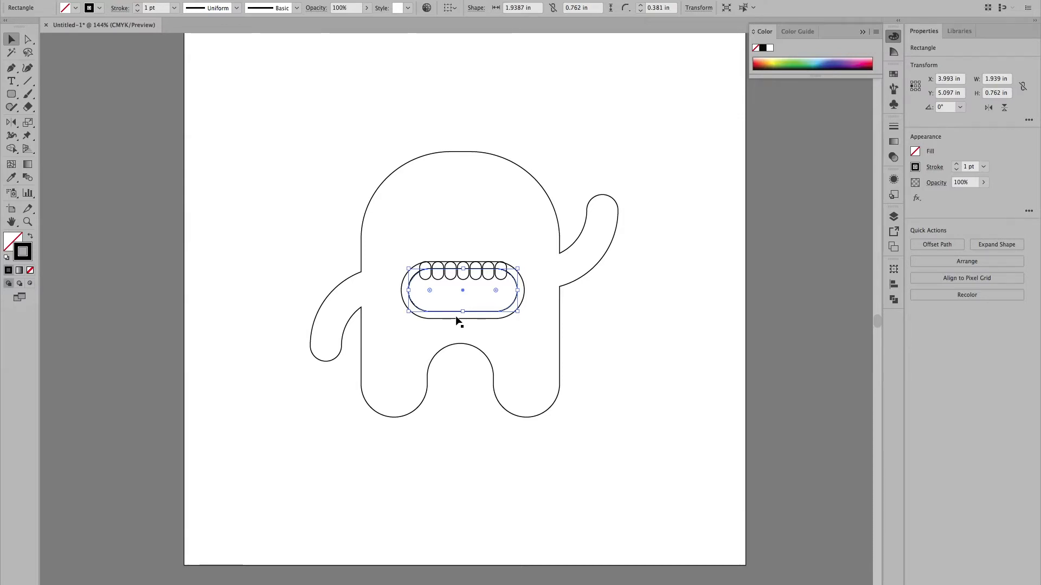
shift+click(440, 278)
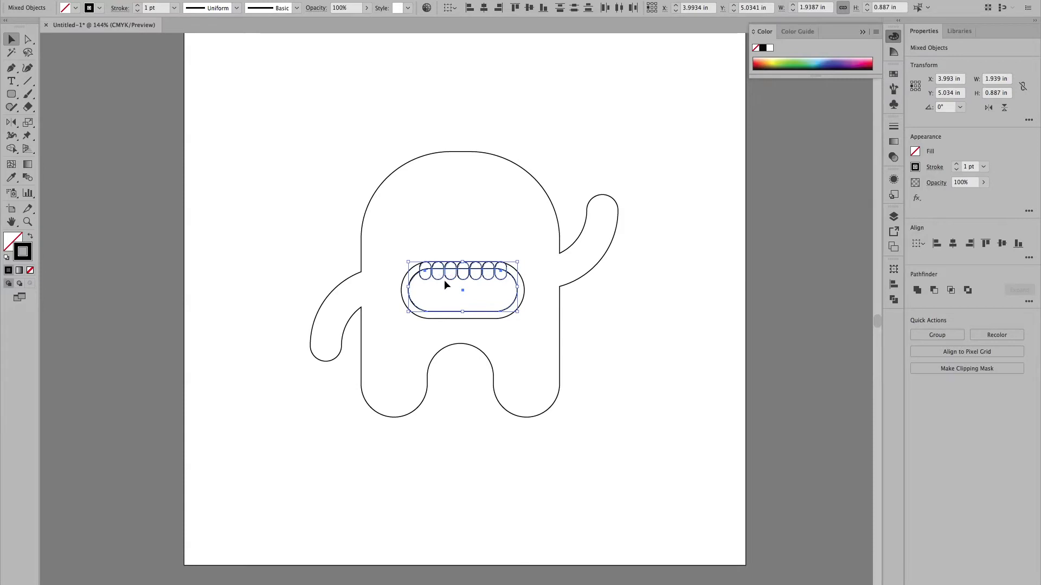
click(951, 292)
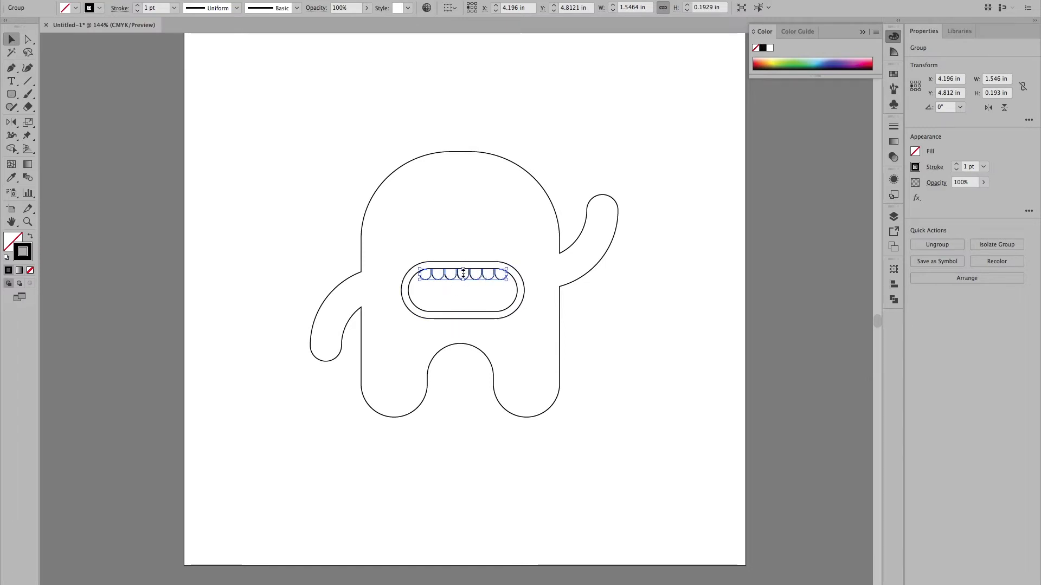
Create a reflected copy of the trimmed teeth across the horizontal axis.
double_click(8, 125)
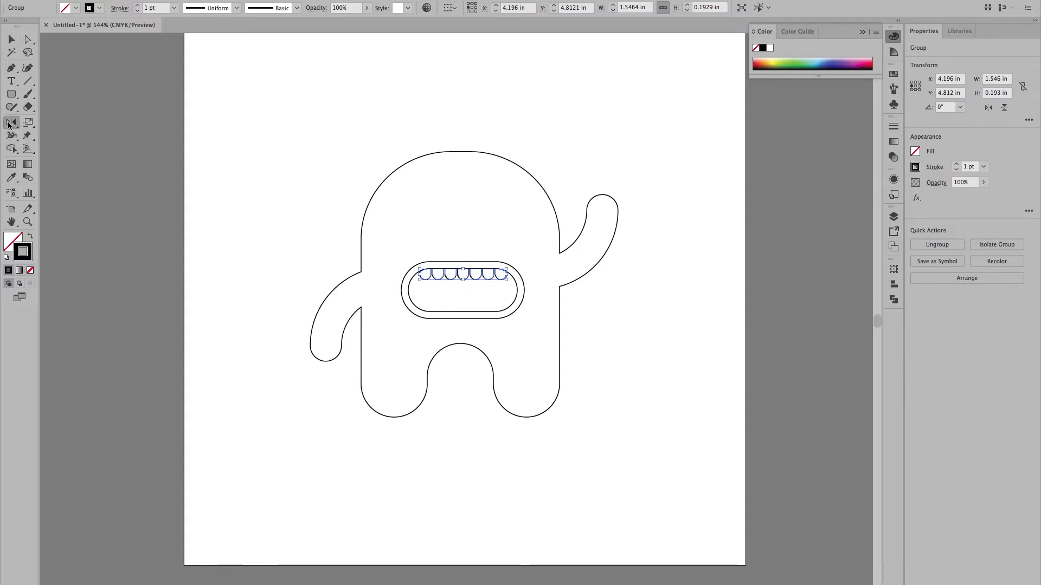
click(74, 94)
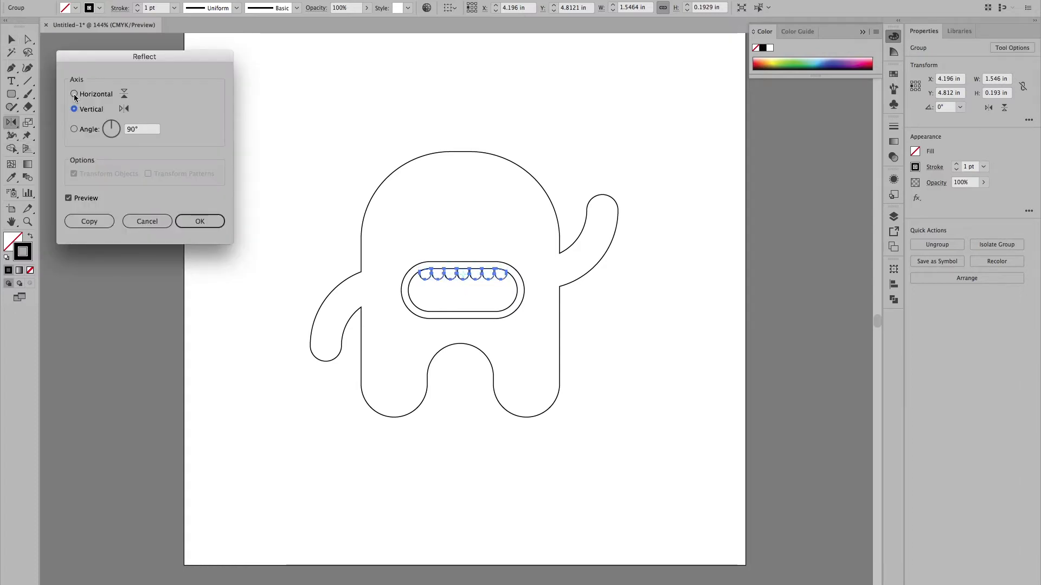
click(89, 222)
click(12, 39)
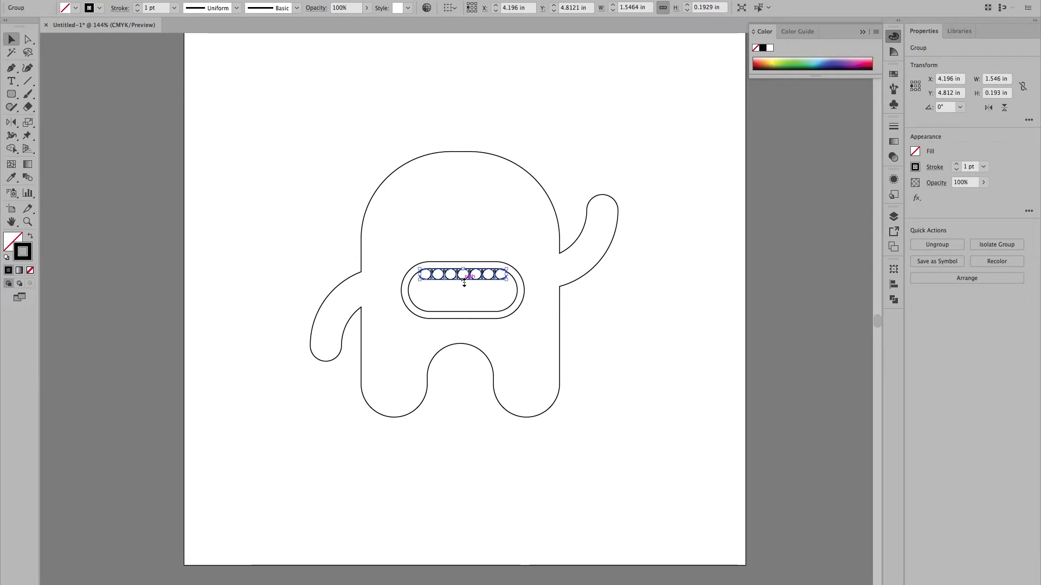
Move the reflected teeth down about 0.56 in so they sit on the mouth's lower edge.
key(shift+Down)
key(shift+Down)
key(shift+Down)
key(shift+Down)
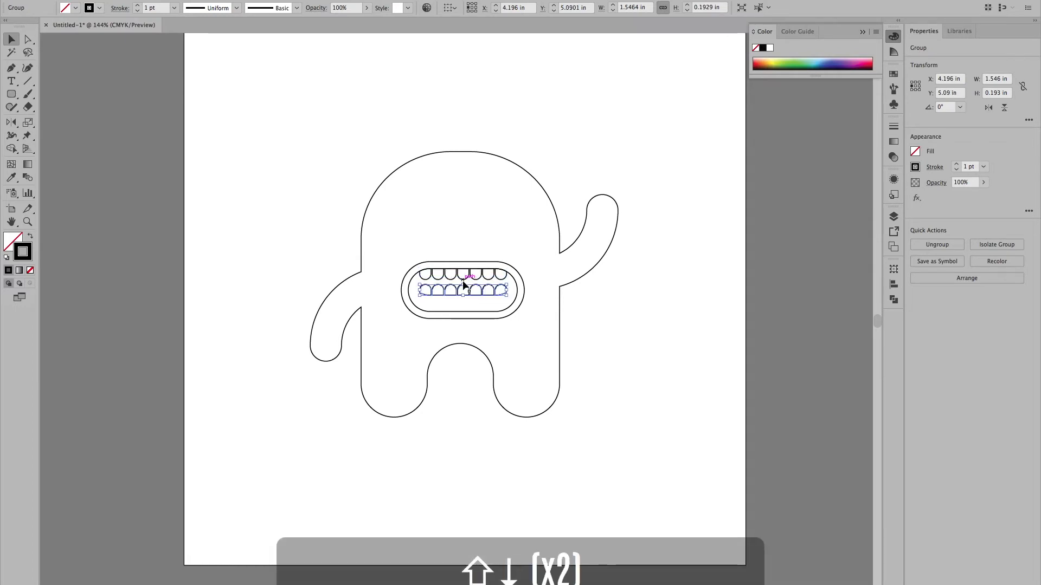
key(Down)
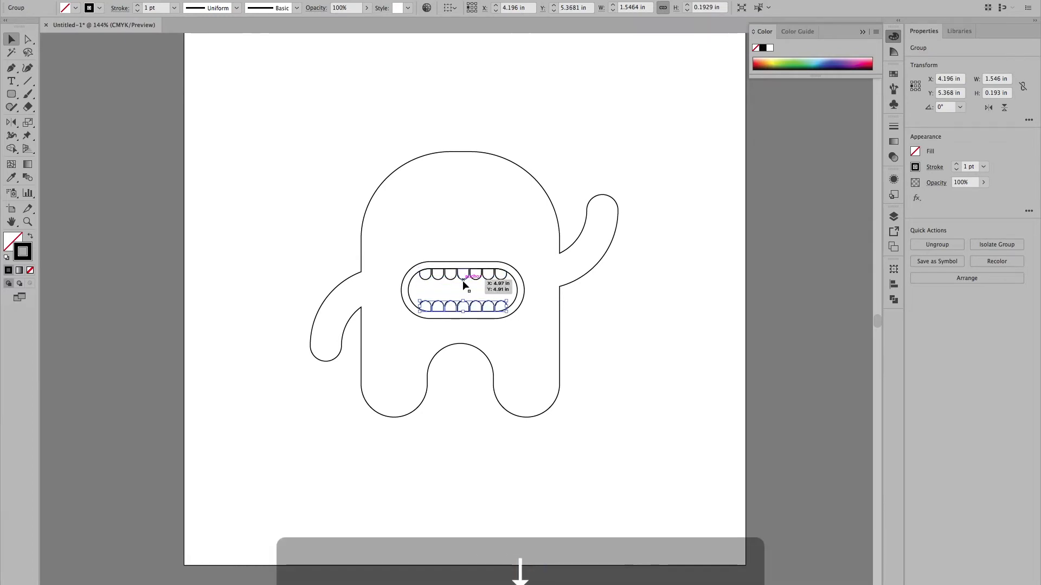
click(606, 373)
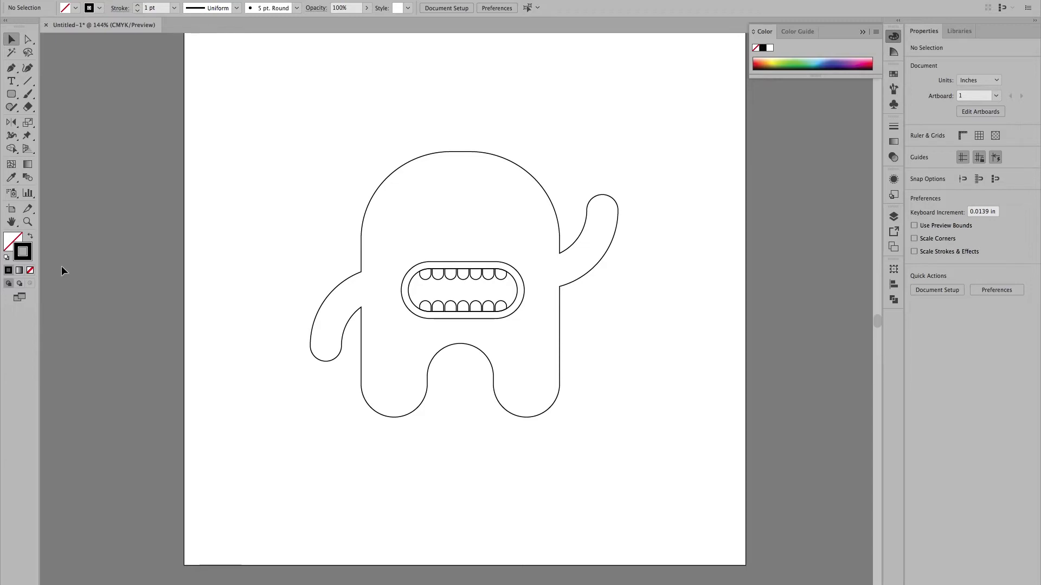
Draw a circle about 0.68 in across for the eye above the left part of the mouth.
drag(8, 96, 45, 124)
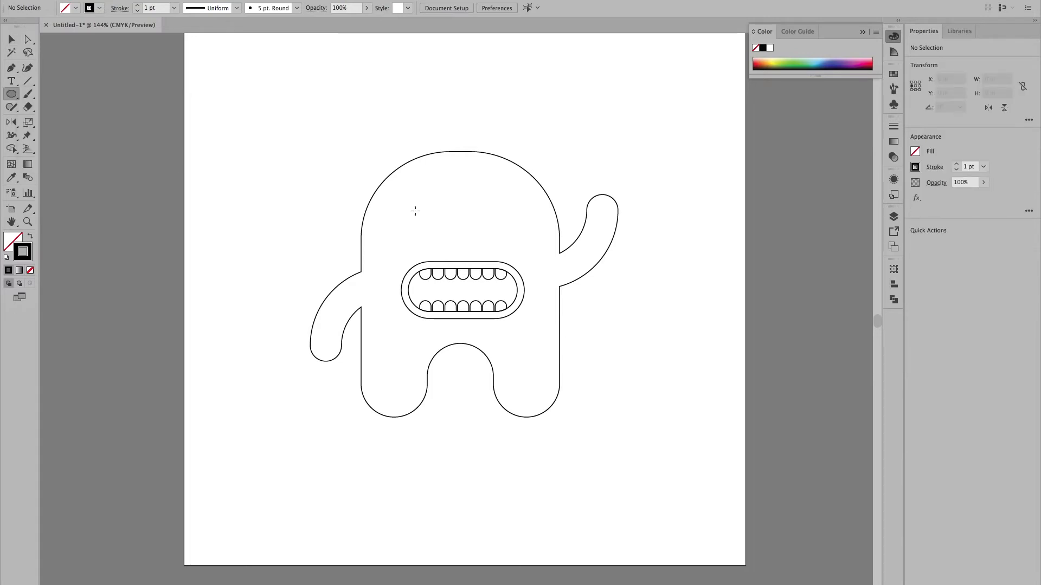
drag(406, 194, 438, 232)
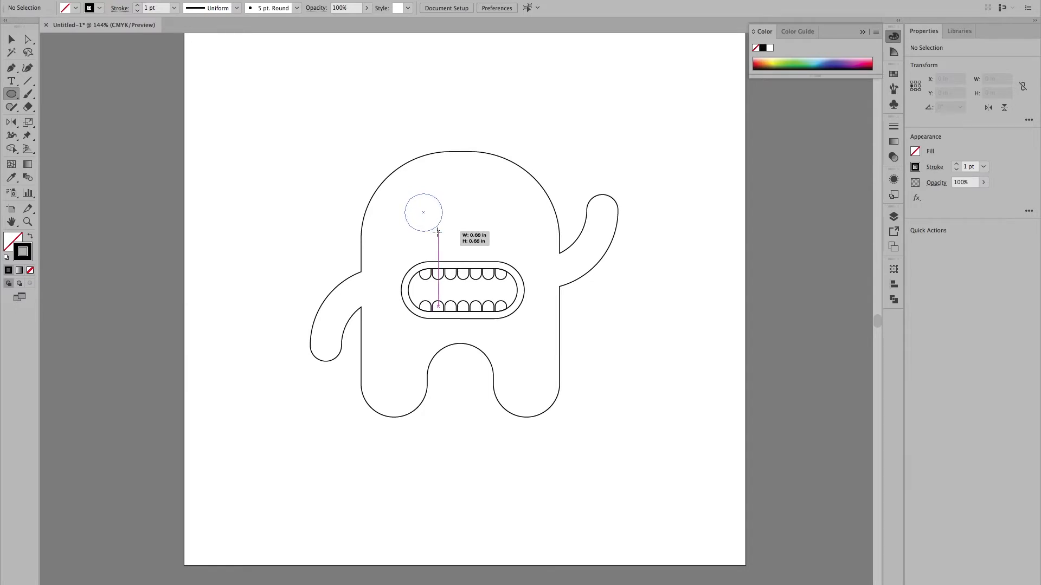
drag(437, 232, 438, 232)
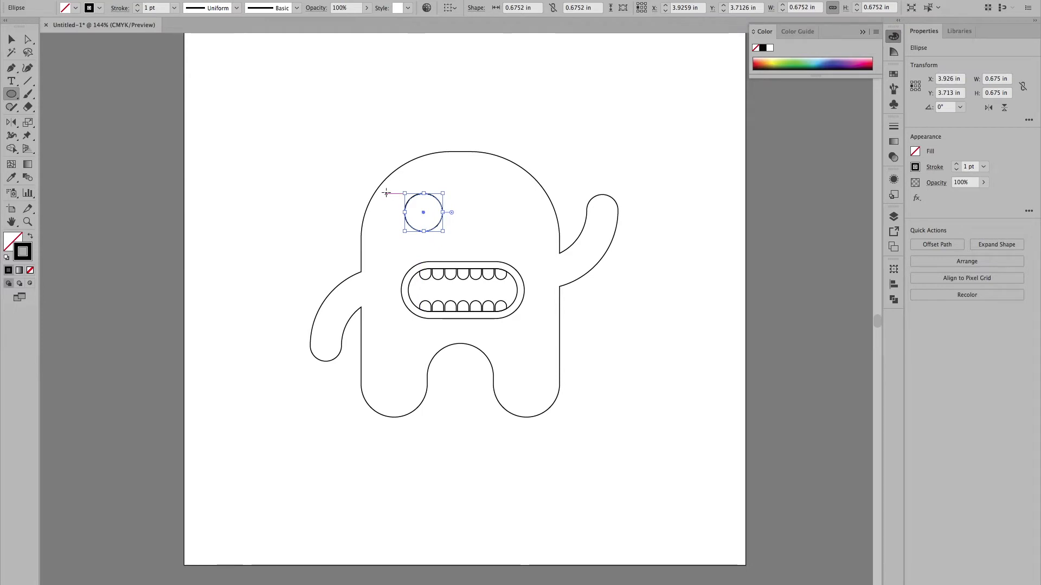
super+click(291, 164)
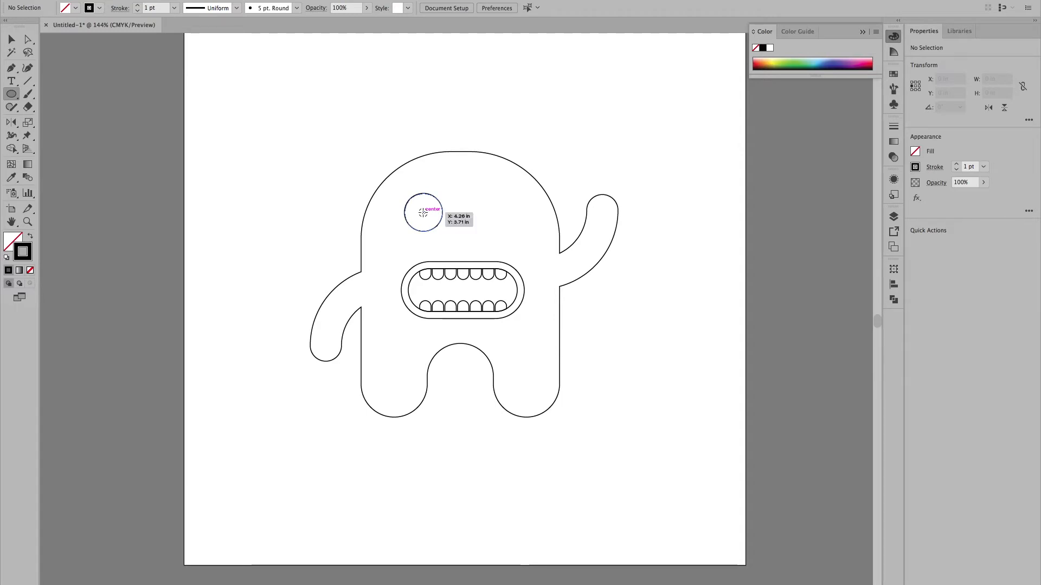
Draw two concentric circles inside the eye from its center, about 0.52 in and 0.27 in across.
drag(423, 213, 434, 227)
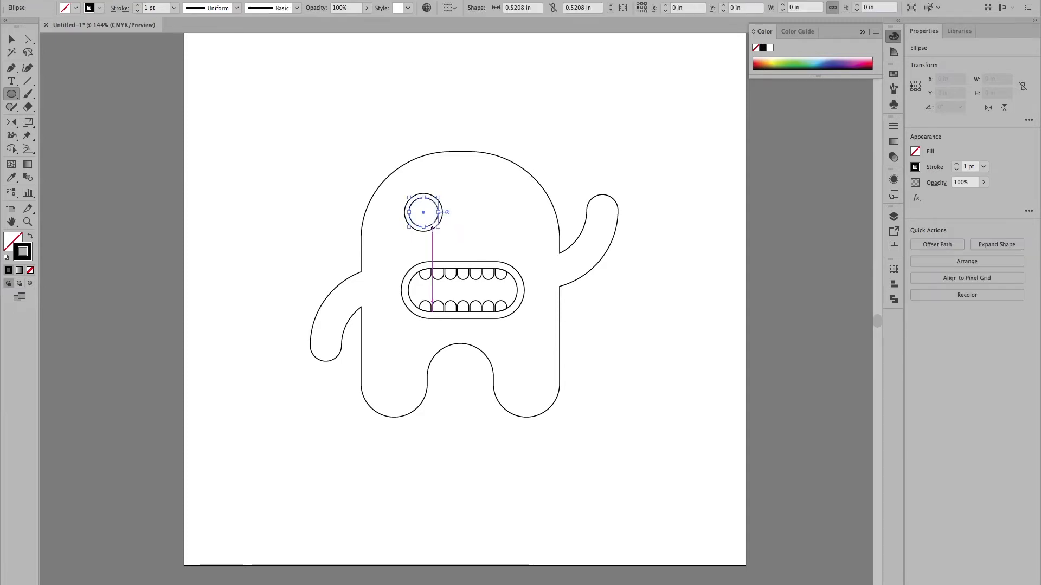
key(super+shift+a)
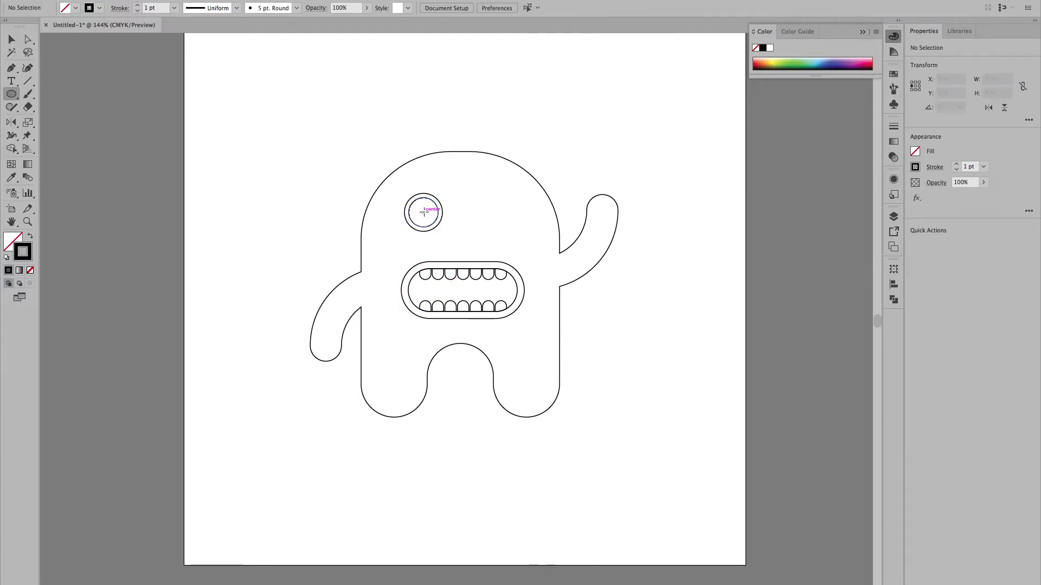
drag(424, 212, 431, 221)
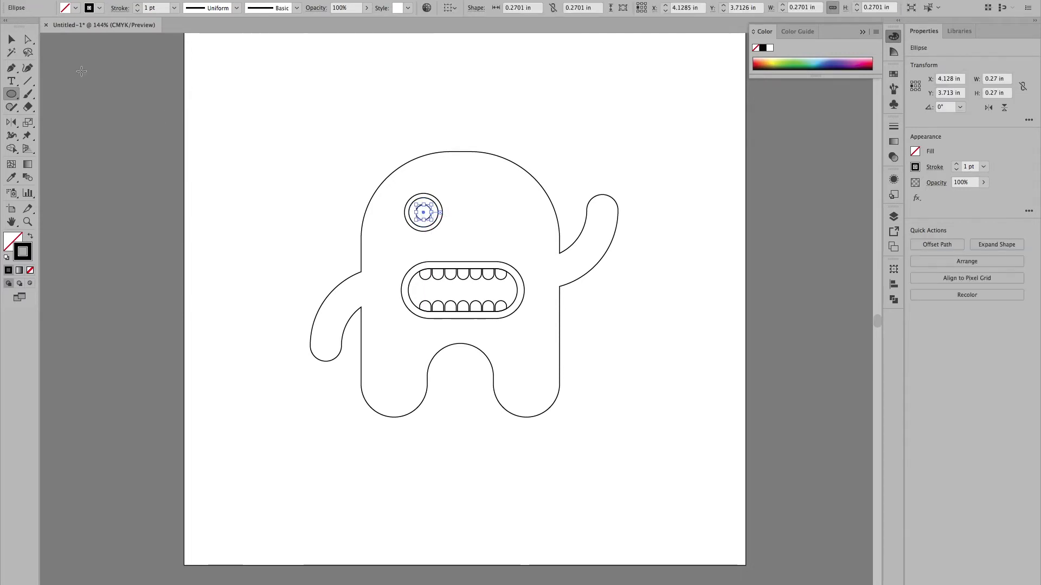
click(11, 41)
click(239, 174)
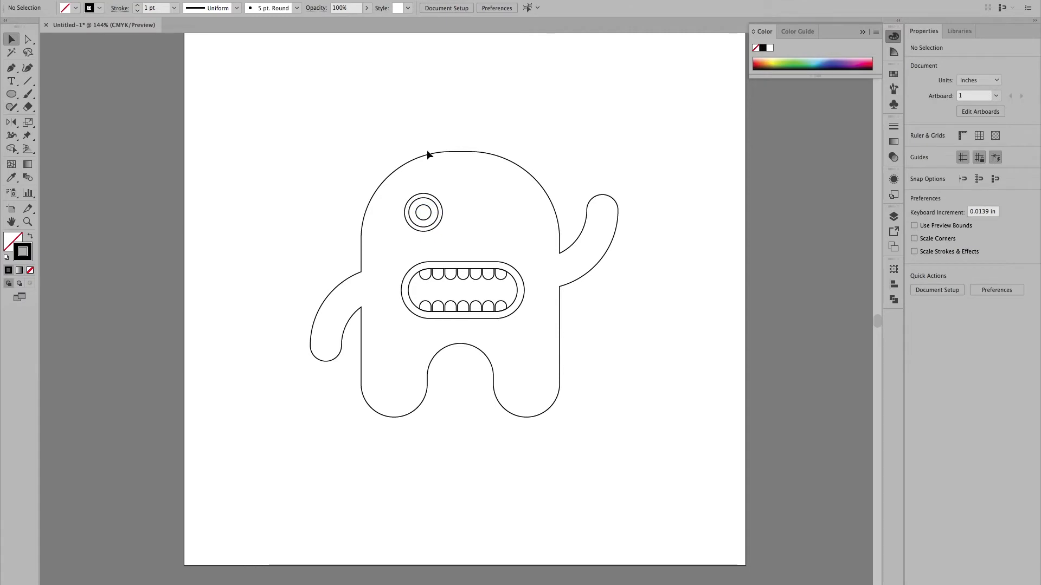
Select the three eye circles and show the full Align options with alignment relative to the selection.
drag(402, 190, 444, 235)
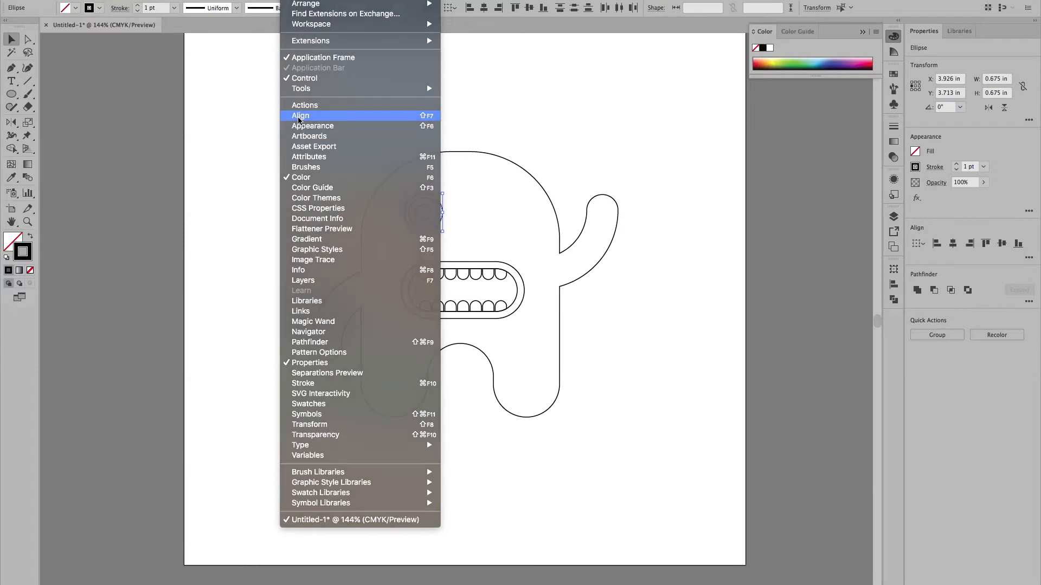
click(301, 117)
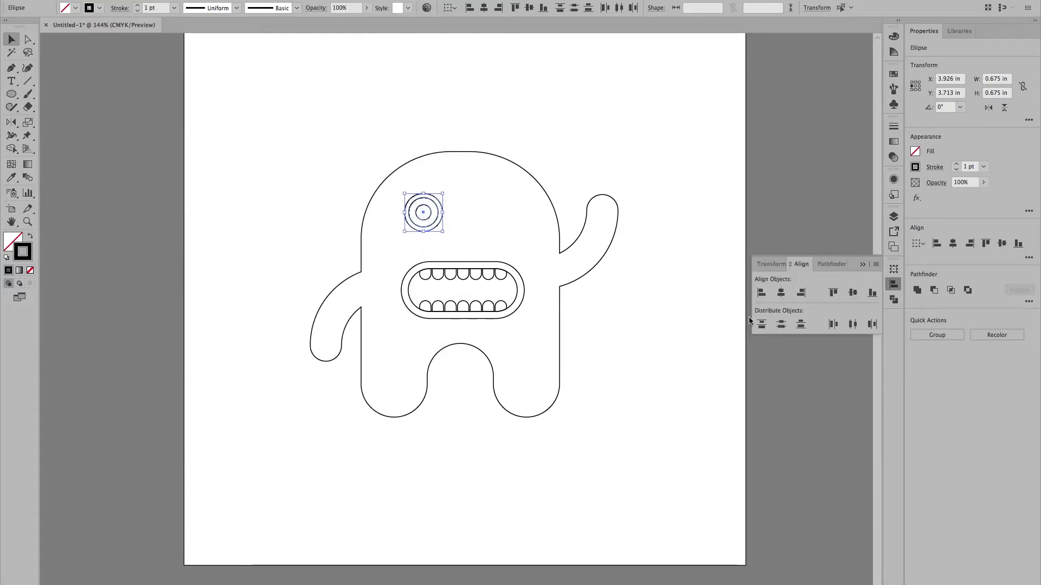
click(877, 265)
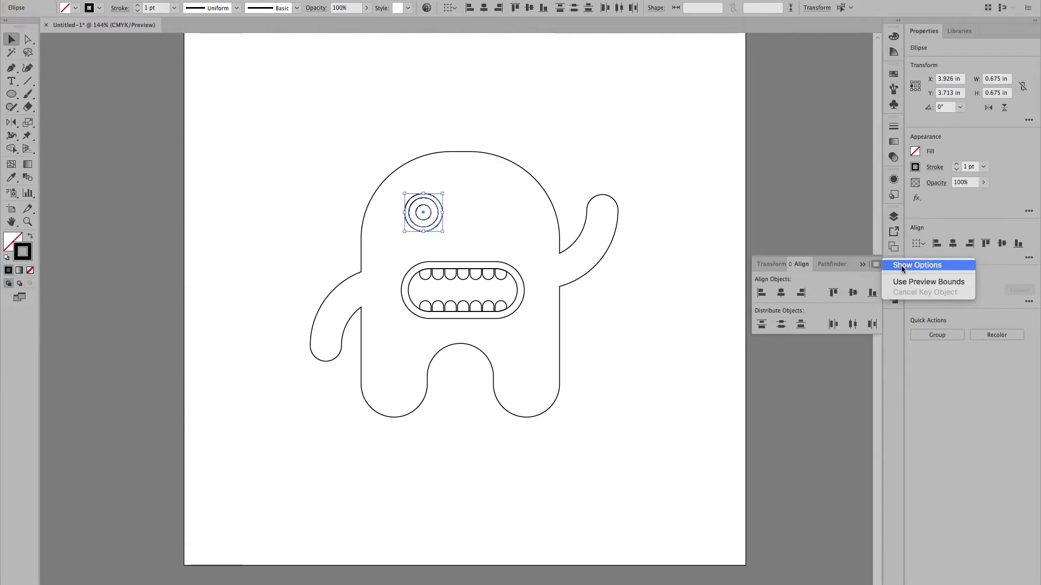
click(902, 266)
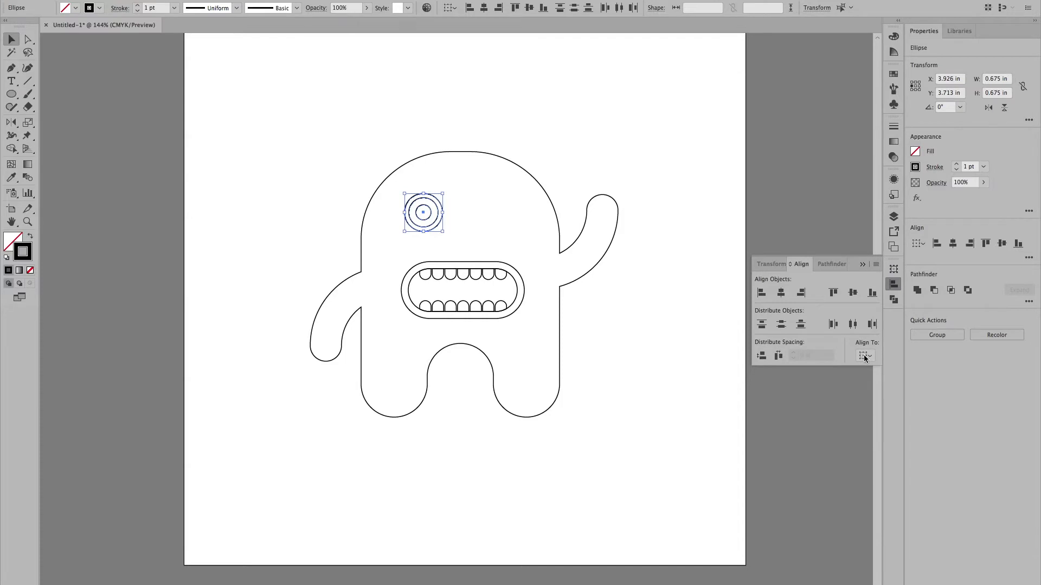
click(867, 360)
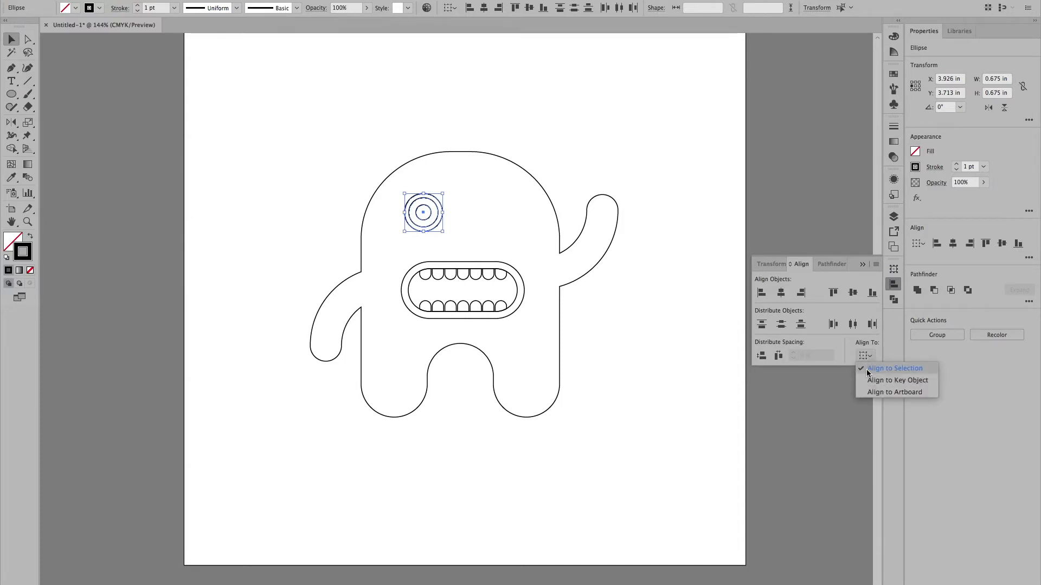
click(868, 370)
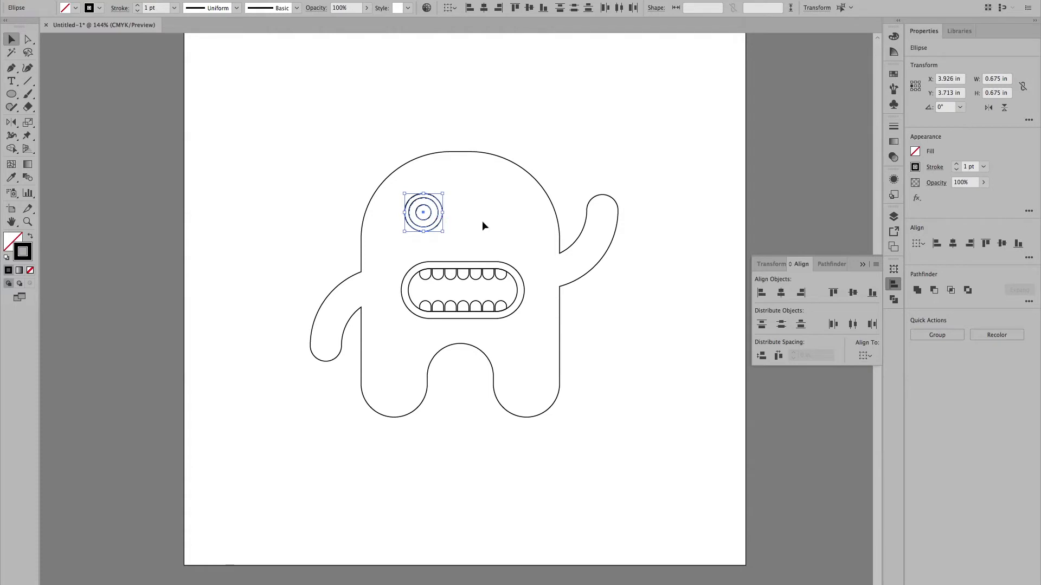
Center the eye circles on each other horizontally and vertically, and place a copy of the eye about 1.28 in to the right.
click(781, 294)
click(852, 297)
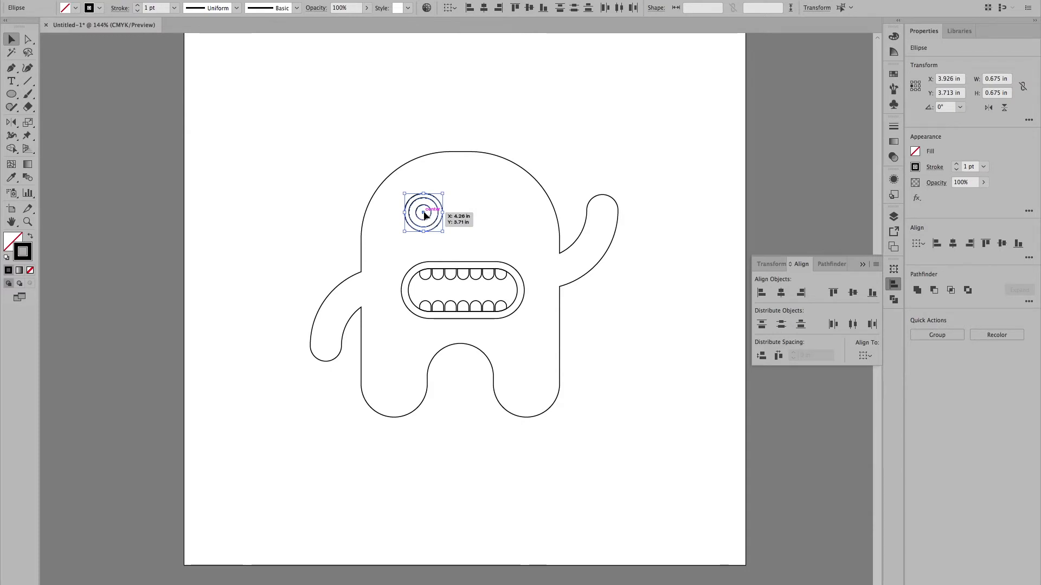
drag(423, 213, 498, 221)
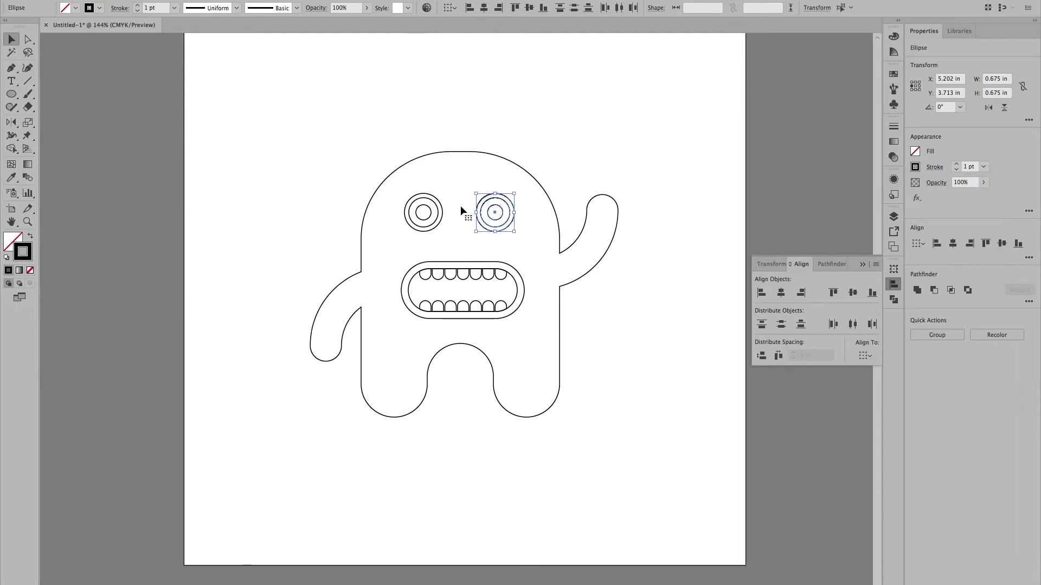
click(225, 230)
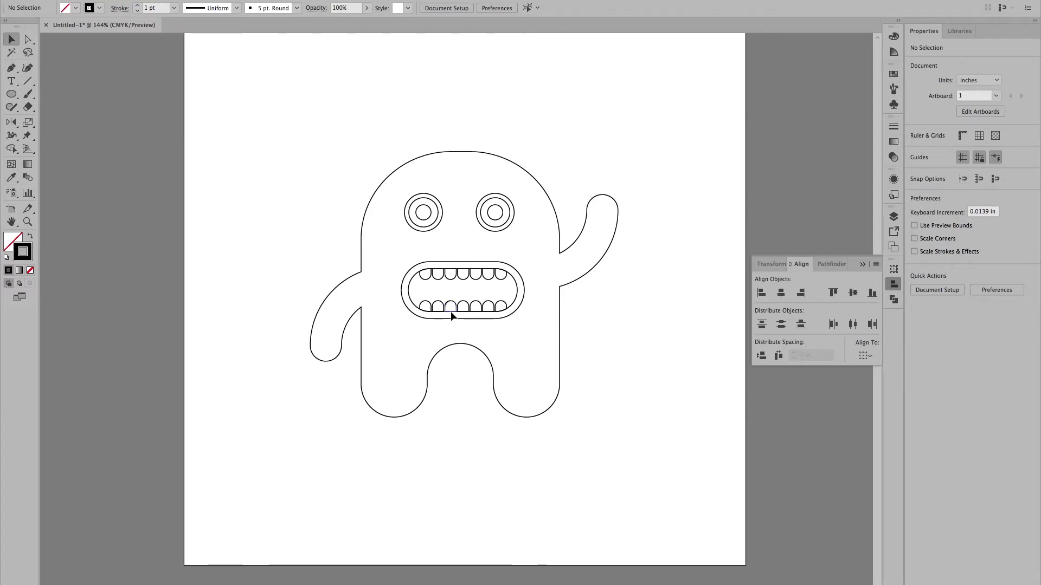
Move the mouth outlines together with both rows of teeth up about 0.18 in.
click(462, 319)
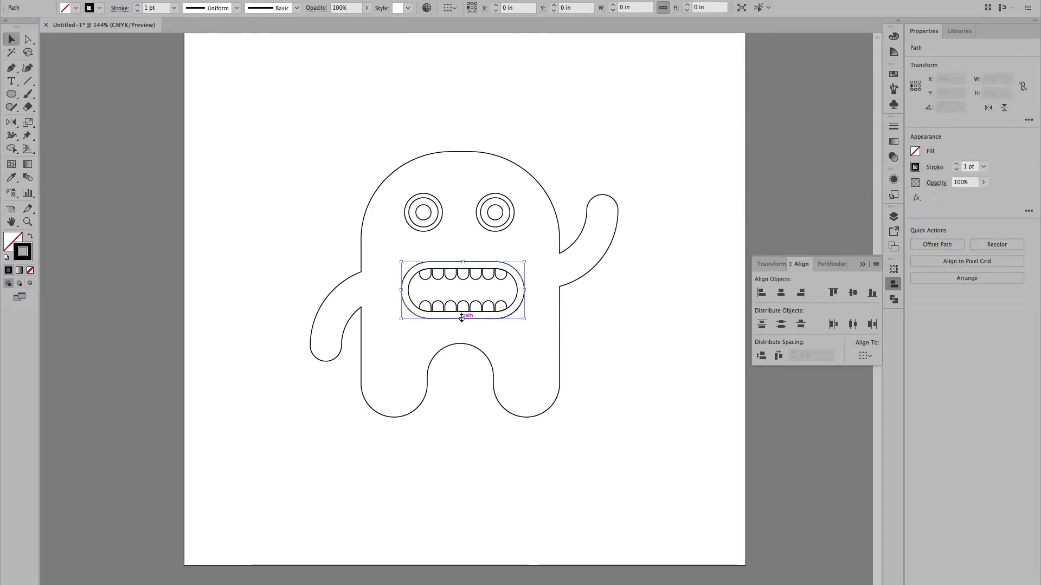
shift+click(463, 313)
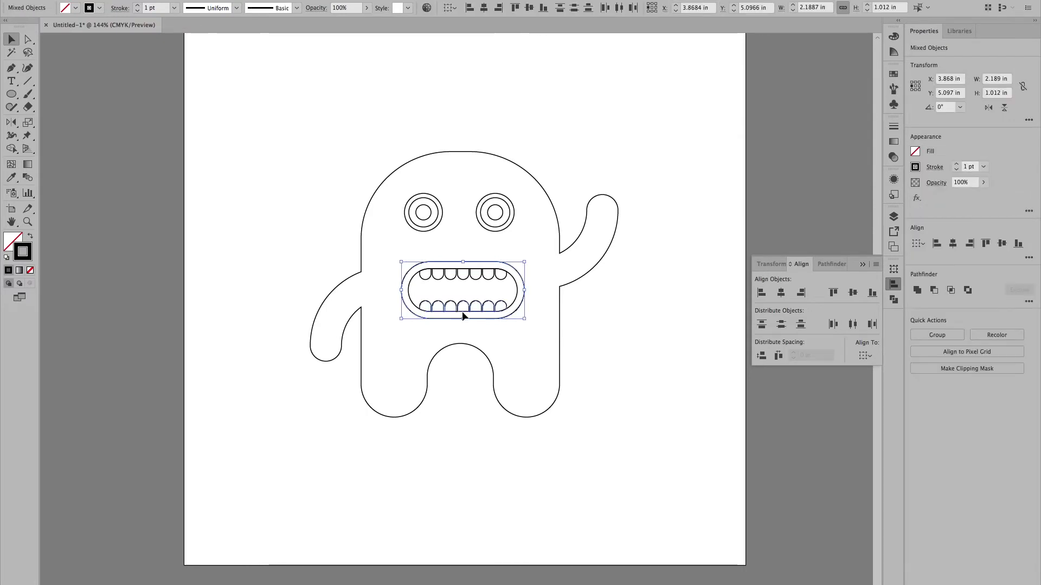
shift+click(432, 277)
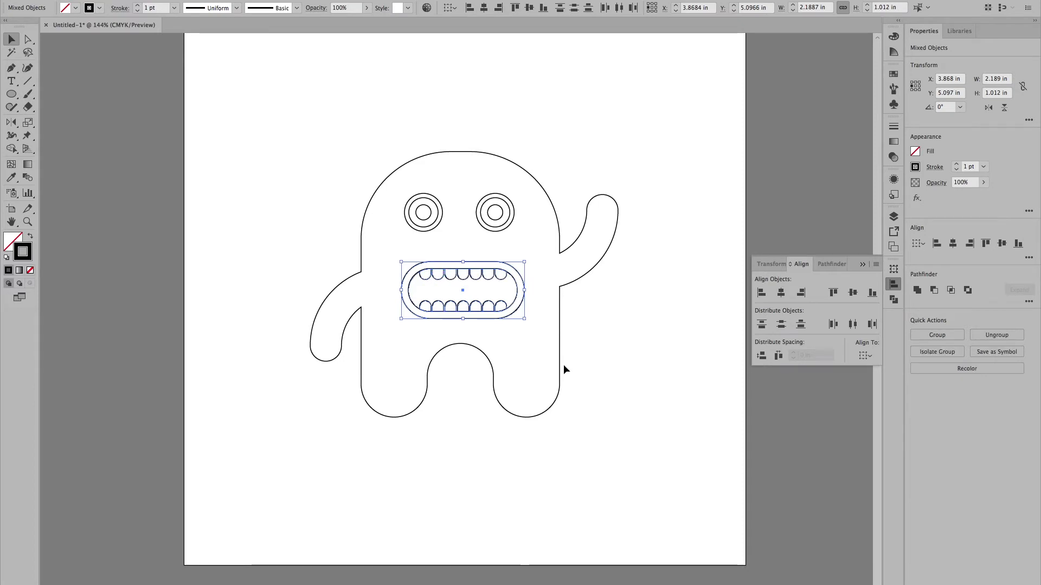
key(shift+Up)
key(Up)
key(Up)
key(Up)
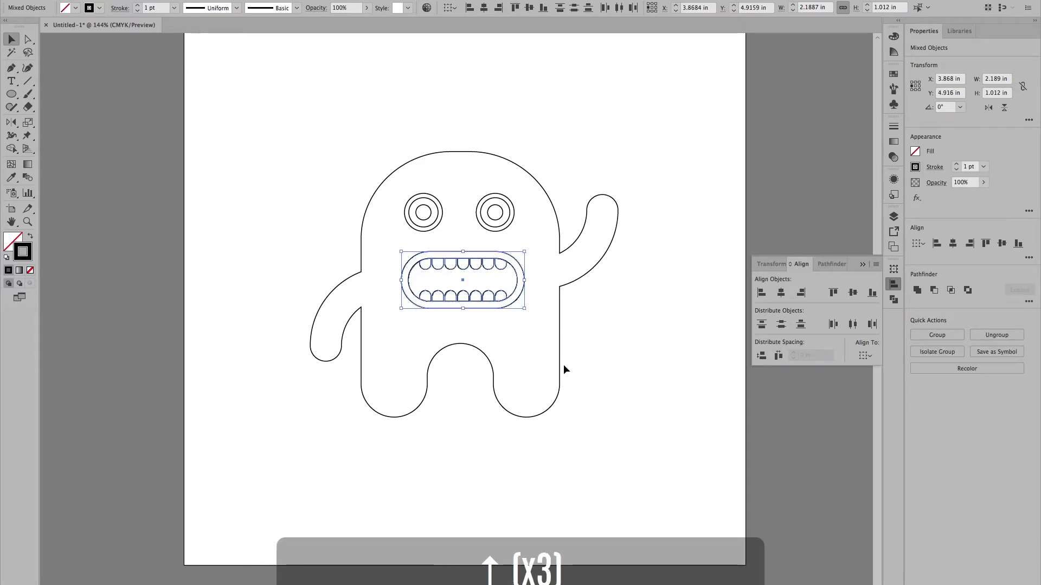
Bring the eyes closer together by moving the left eye about 0.14 in right and the right eye about 0.07 in left.
drag(397, 188, 447, 243)
key(shift+Right)
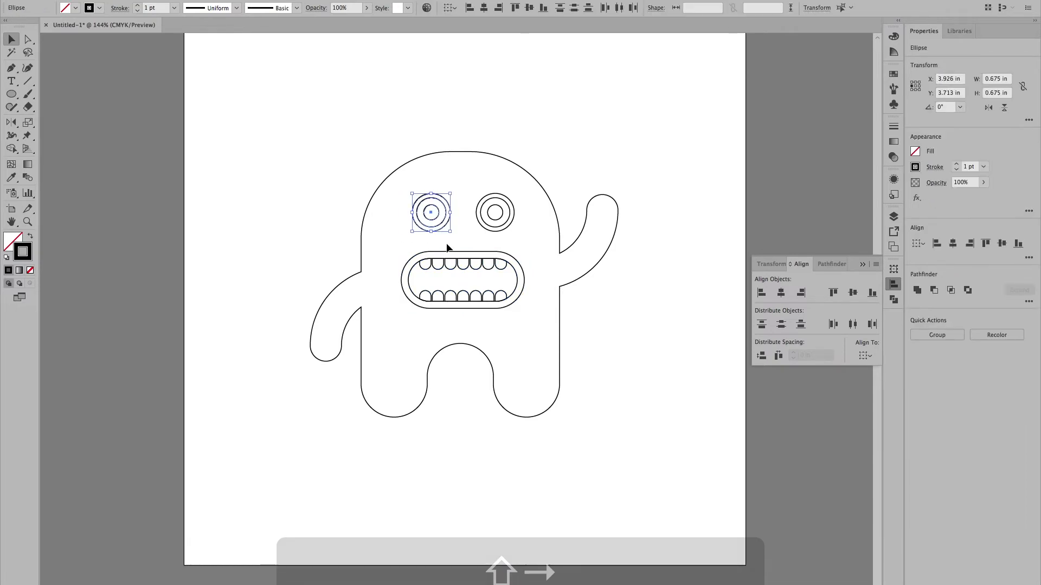
drag(475, 182, 521, 239)
key(Left)
key(Left)
key(Left)
key(Left)
key(Left)
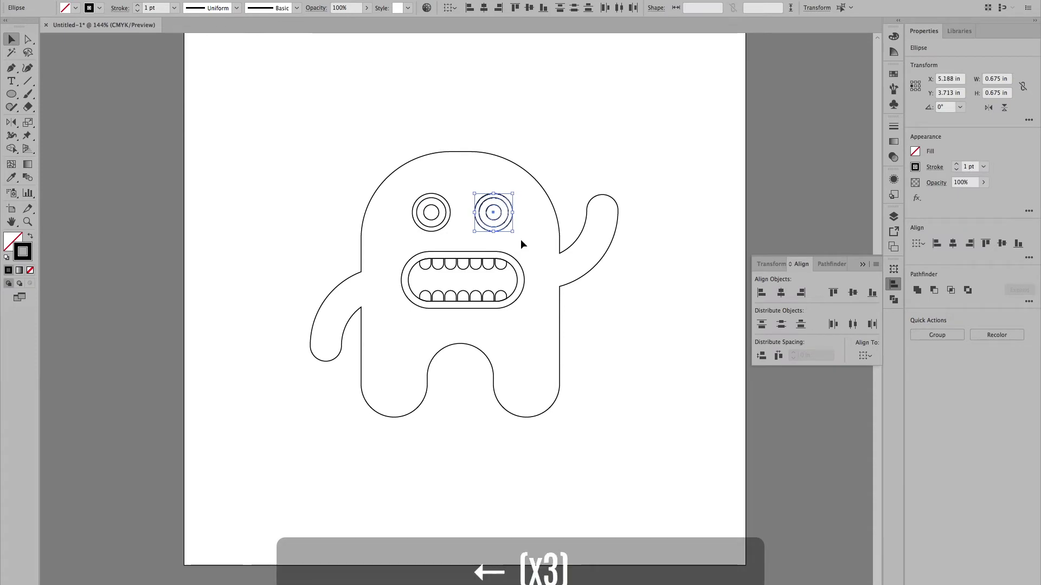
click(591, 132)
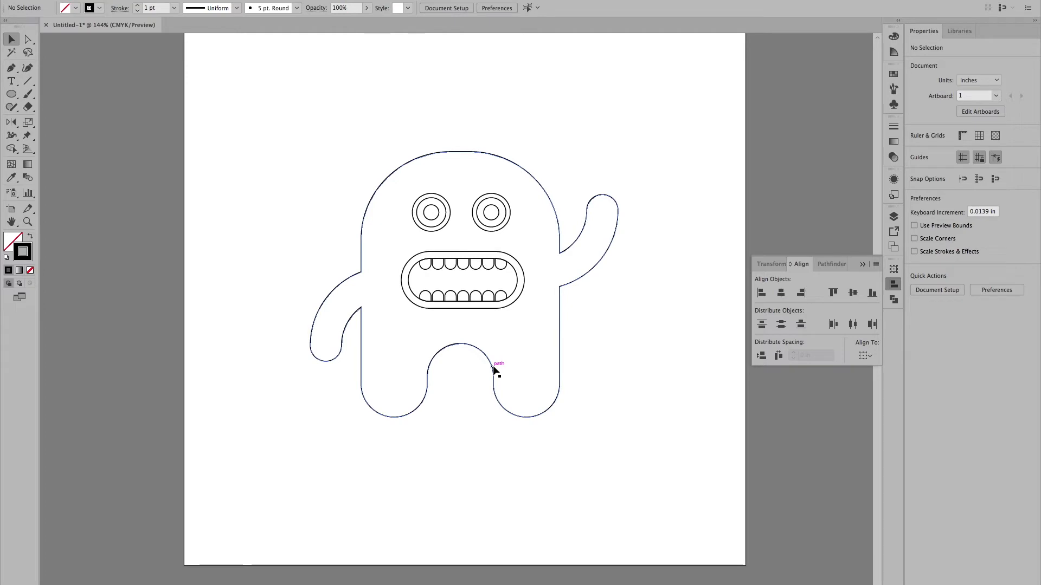
Fill the monster's body with the muted green 6D9369.
drag(495, 367, 341, 407)
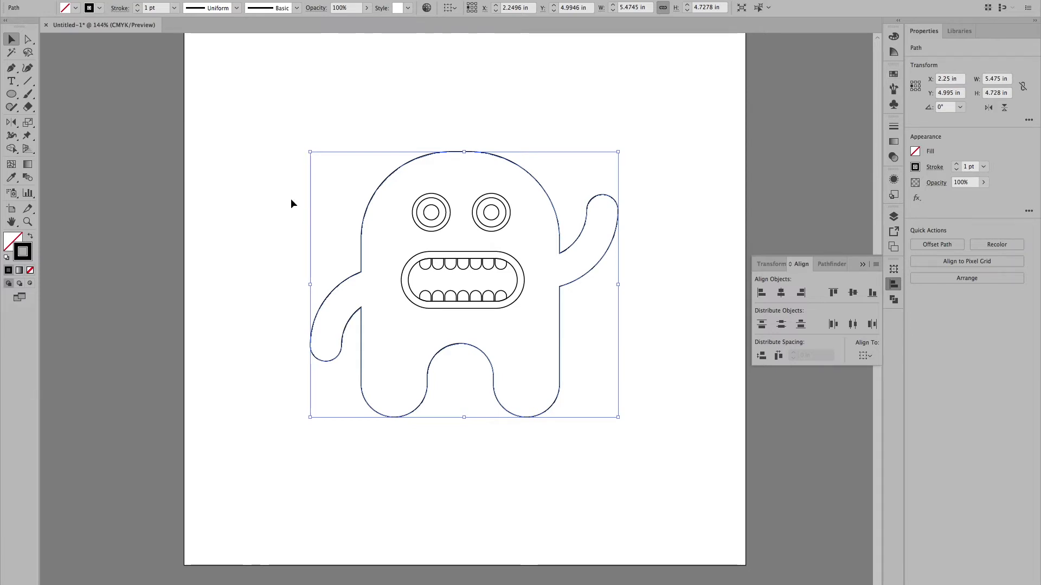
click(14, 245)
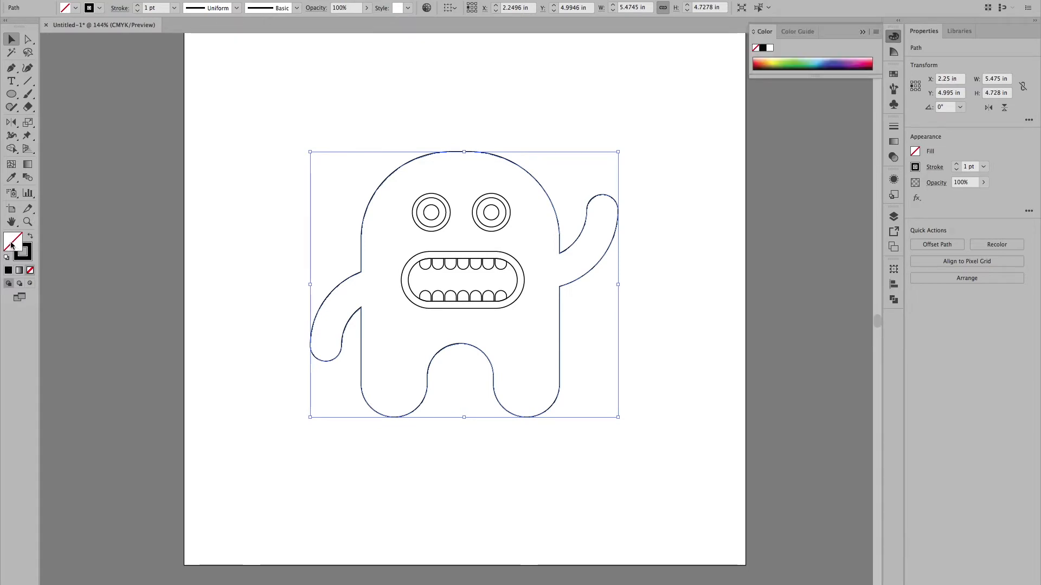
double_click(11, 246)
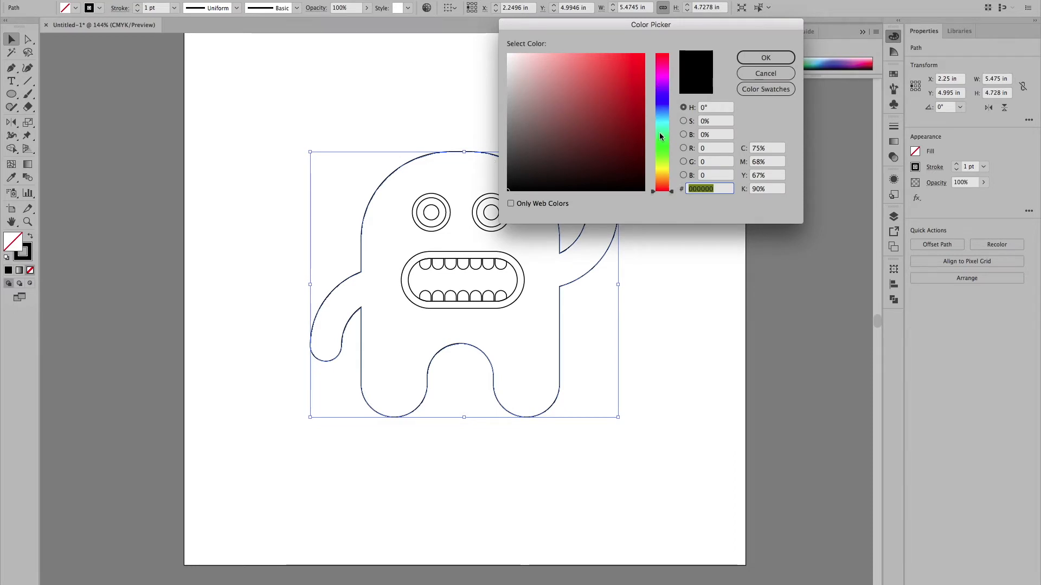
drag(660, 140, 661, 148)
click(628, 121)
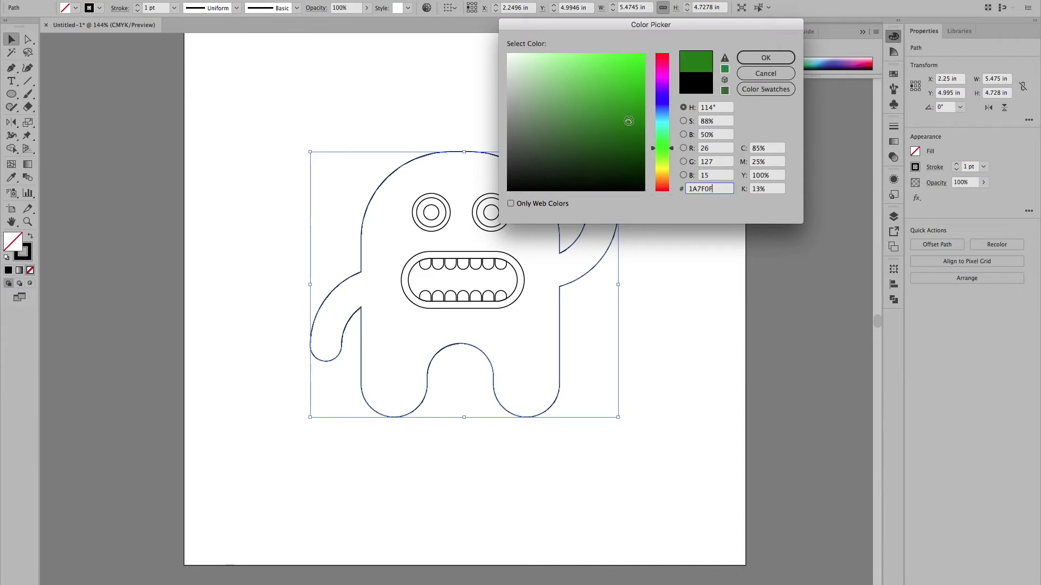
mouse_move(609, 132)
mouse_down()
mouse_move(562, 136)
mouse_move(571, 132)
mouse_move(546, 108)
mouse_up()
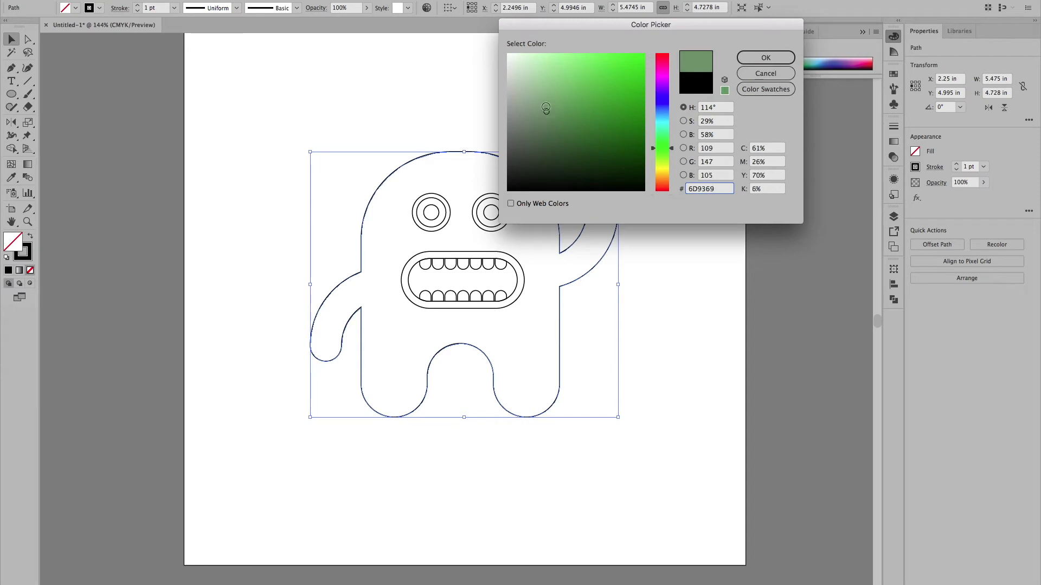
click(765, 57)
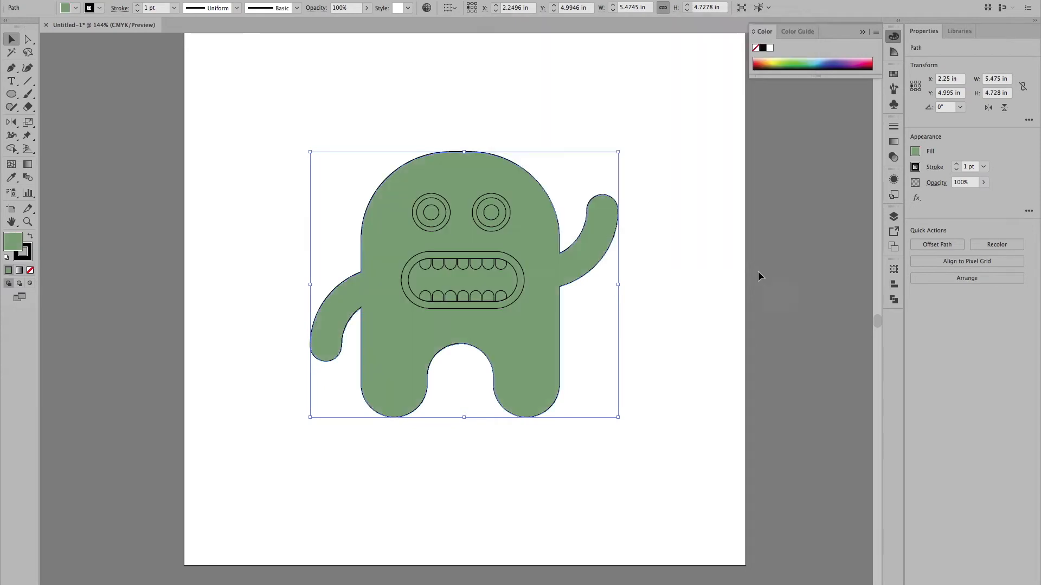
click(30, 256)
double_click(30, 256)
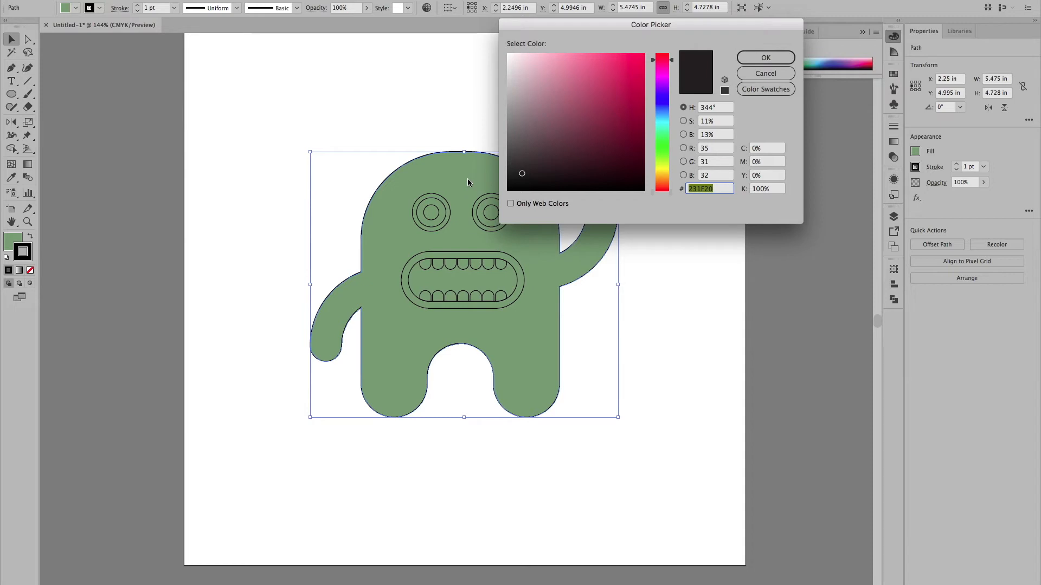
click(759, 73)
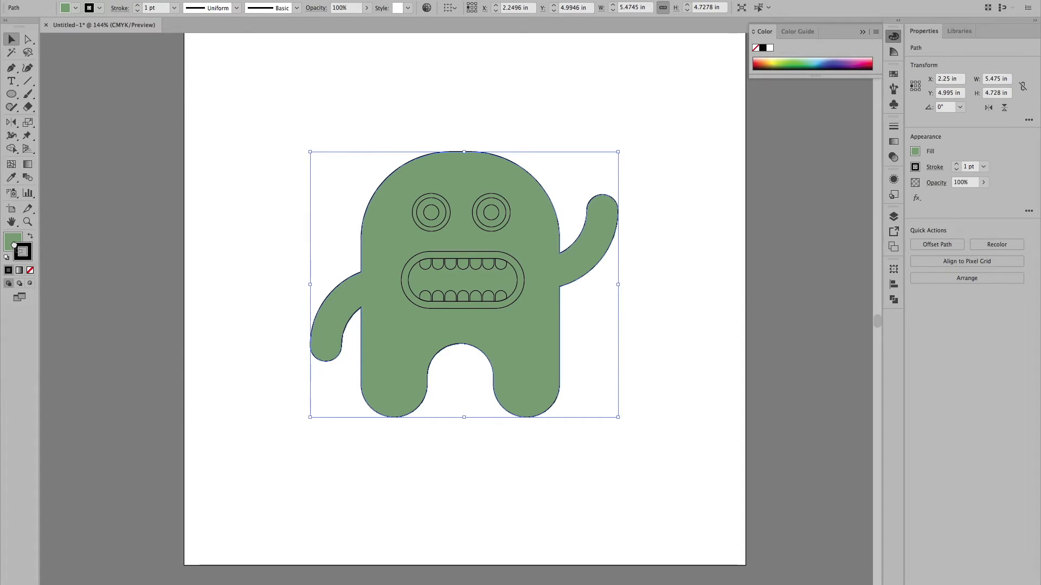
Copy the body's fill color to its stroke and darken the stroke to the green 43683E.
drag(9, 233, 28, 249)
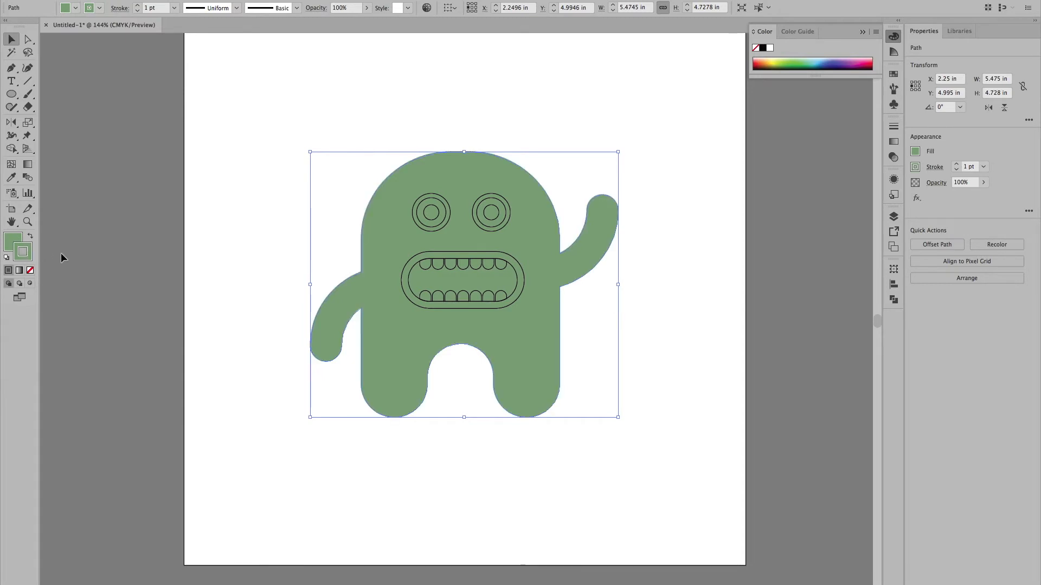
double_click(28, 259)
drag(544, 108, 563, 135)
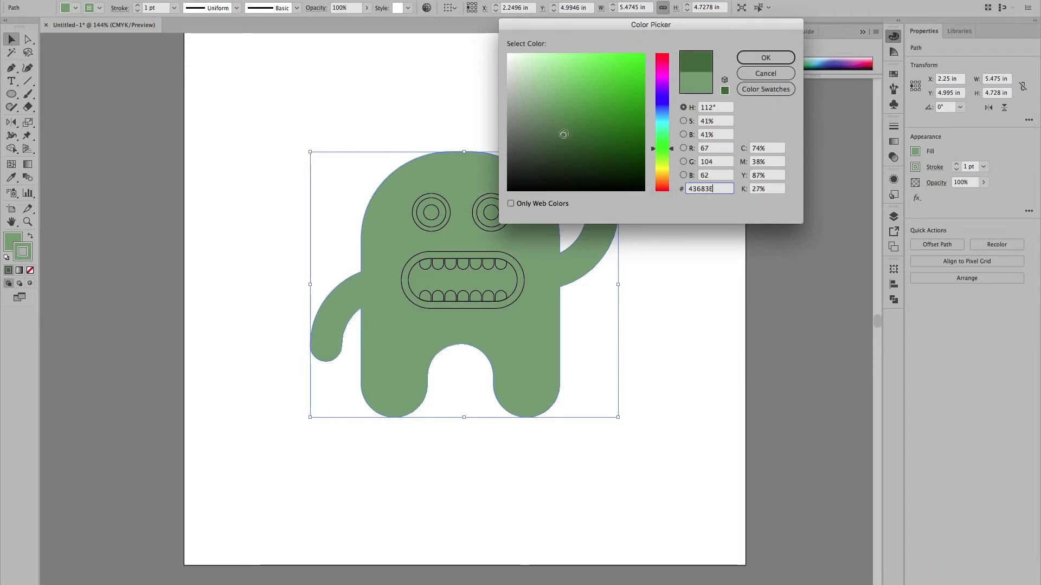
click(792, 56)
Set the body outline's stroke weight to 5 pt.
click(893, 128)
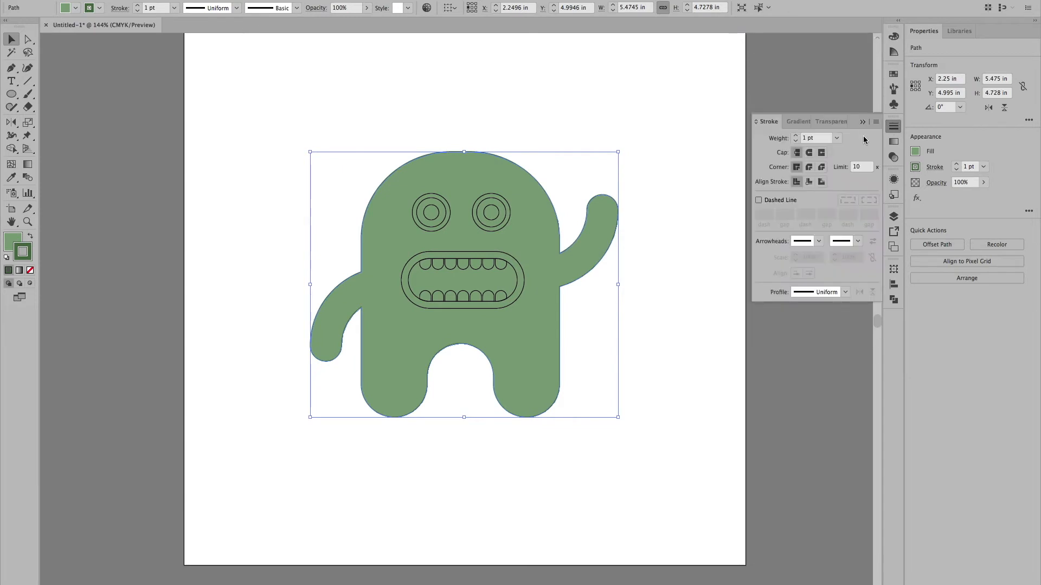
click(796, 139)
click(796, 139)
click(796, 139)
click(795, 139)
click(659, 157)
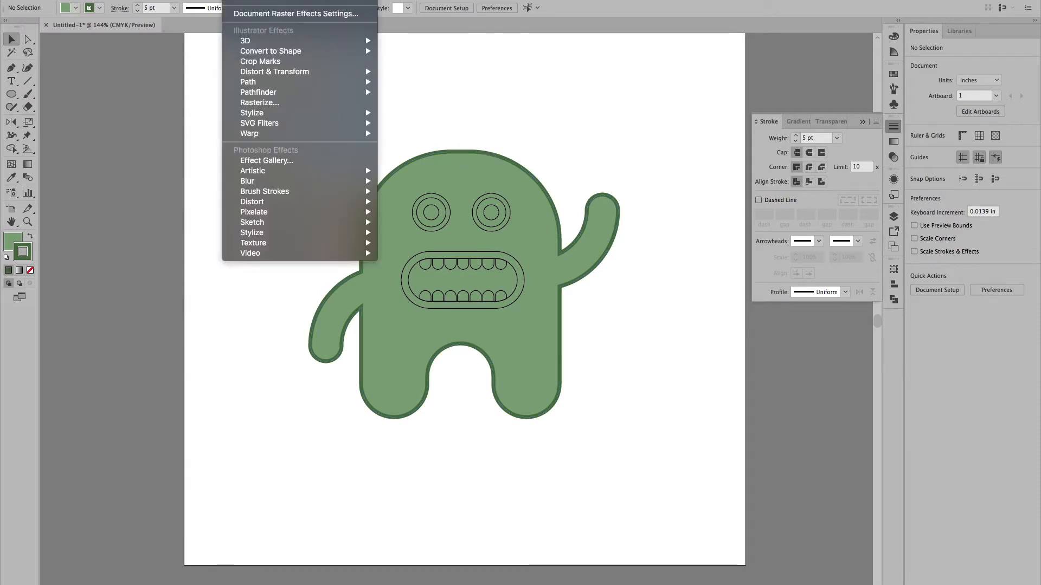
click(625, 200)
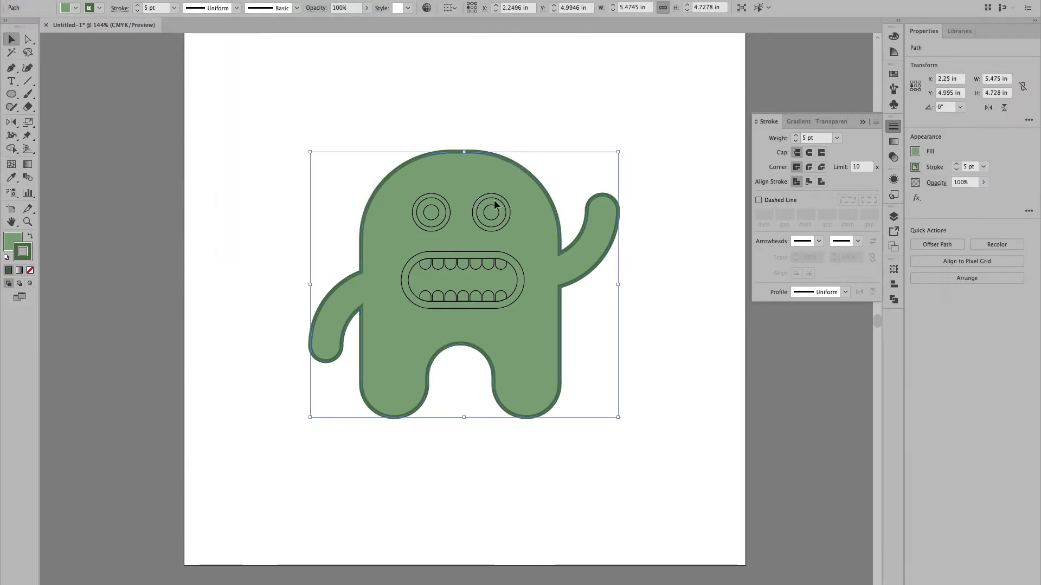
click(236, 0)
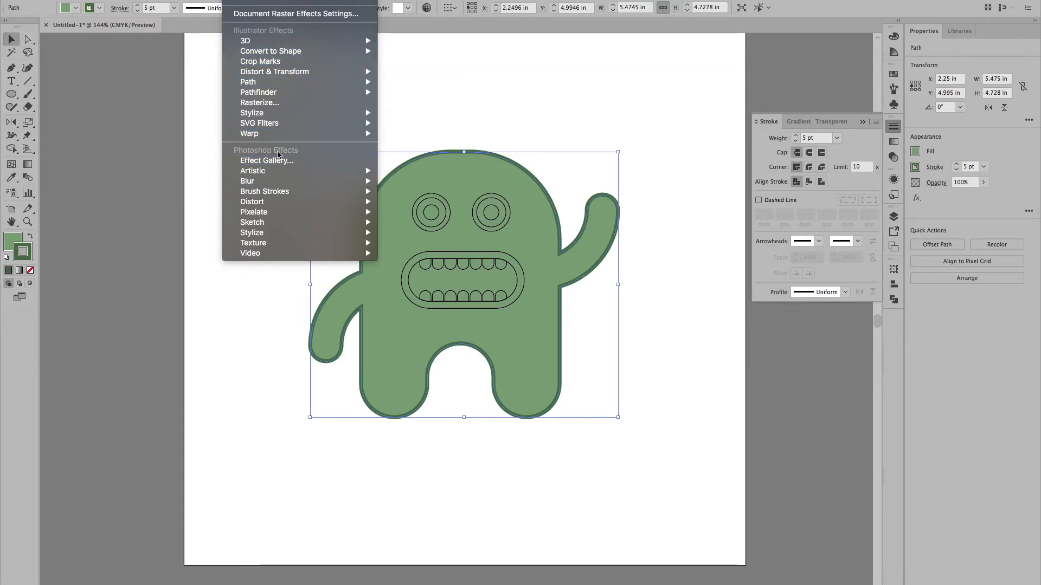
mouse_move(255, 113)
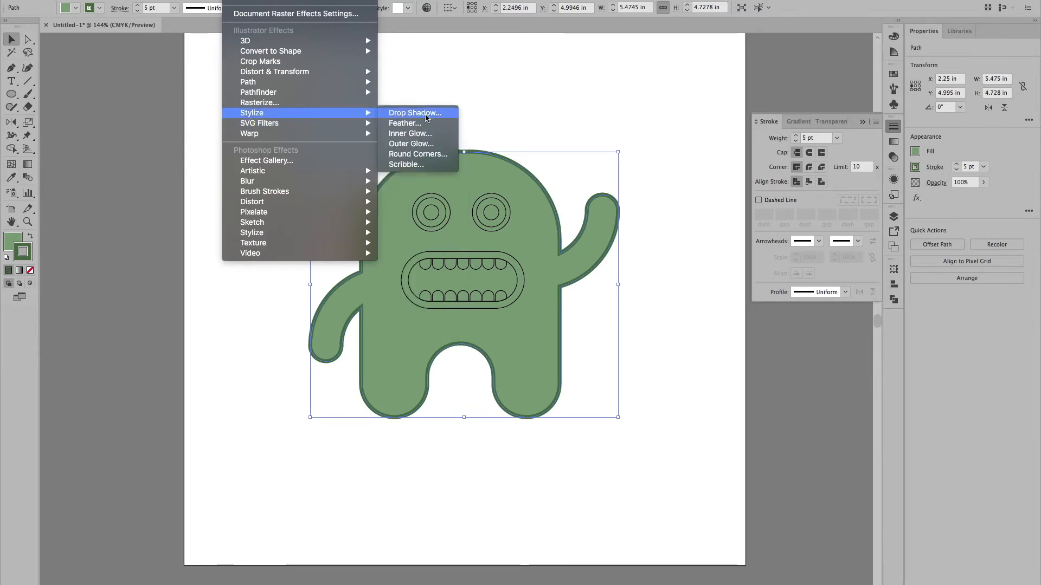
click(427, 136)
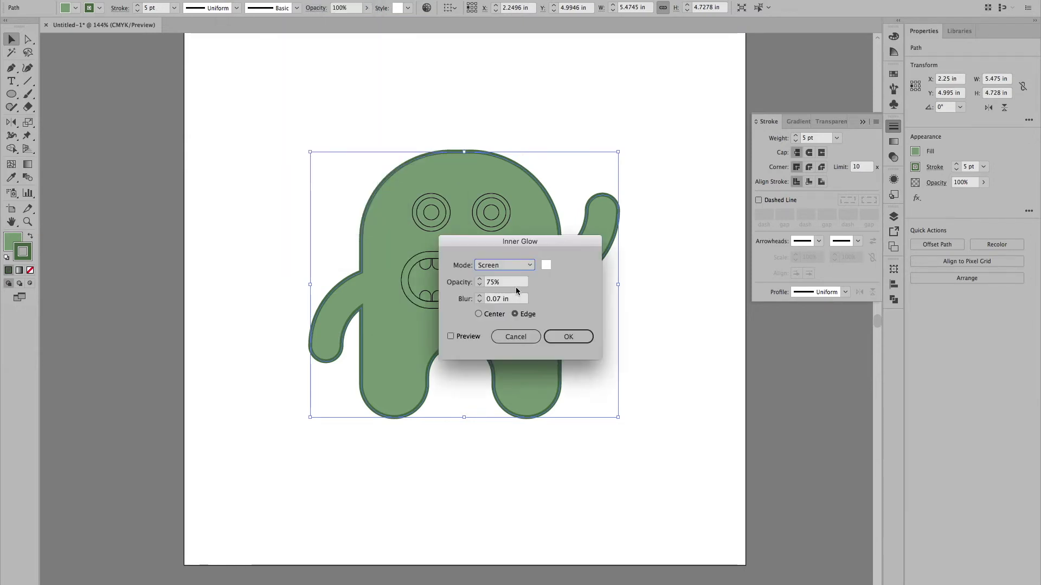
click(505, 263)
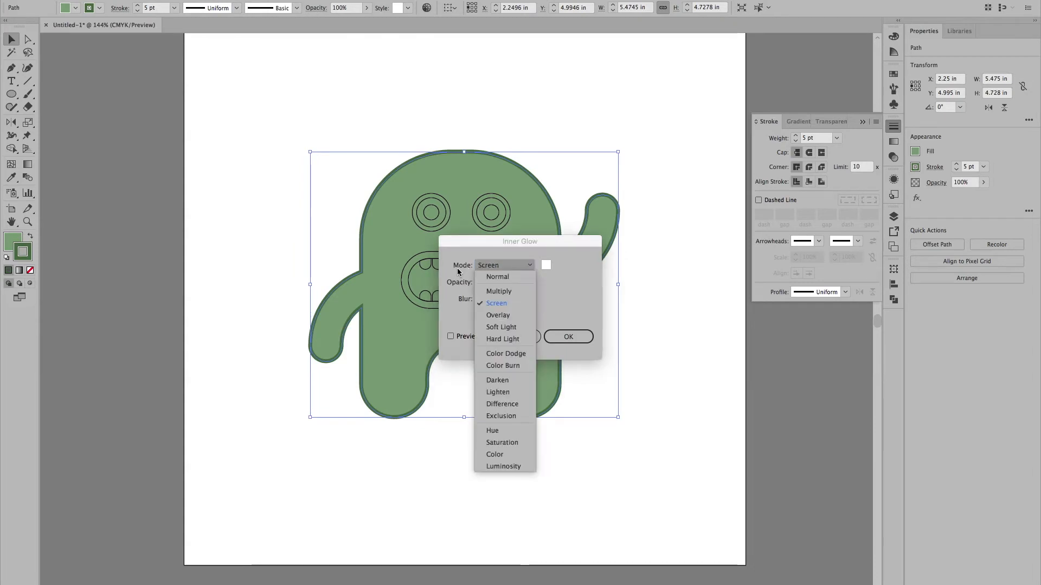
click(505, 276)
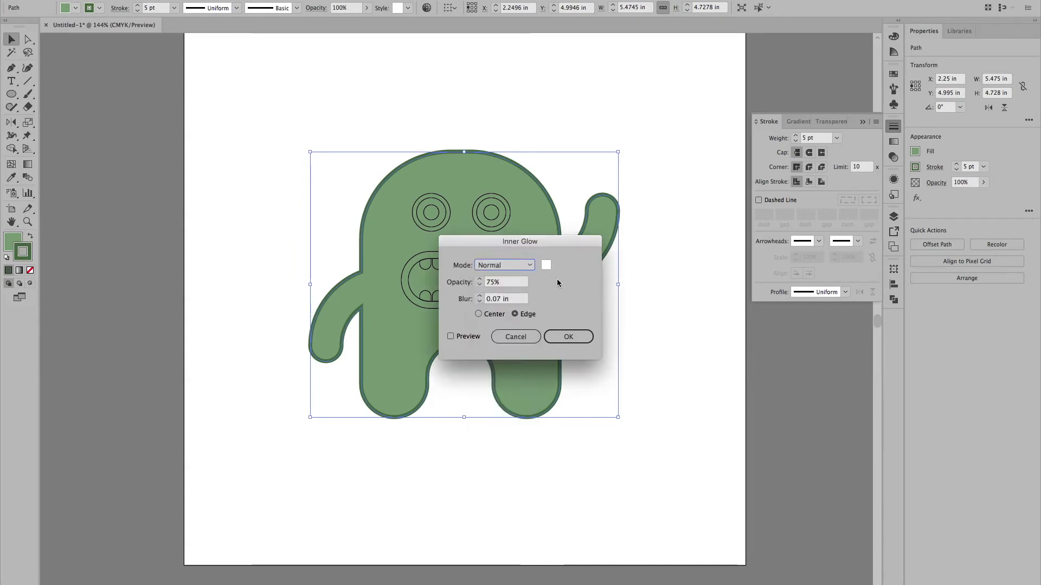
click(450, 336)
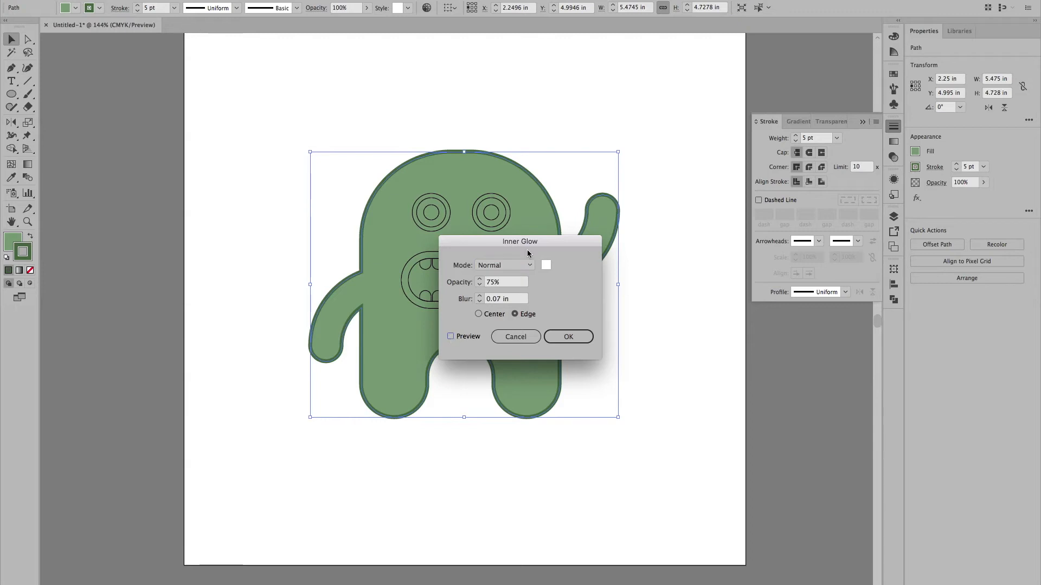
key(space)
click(546, 267)
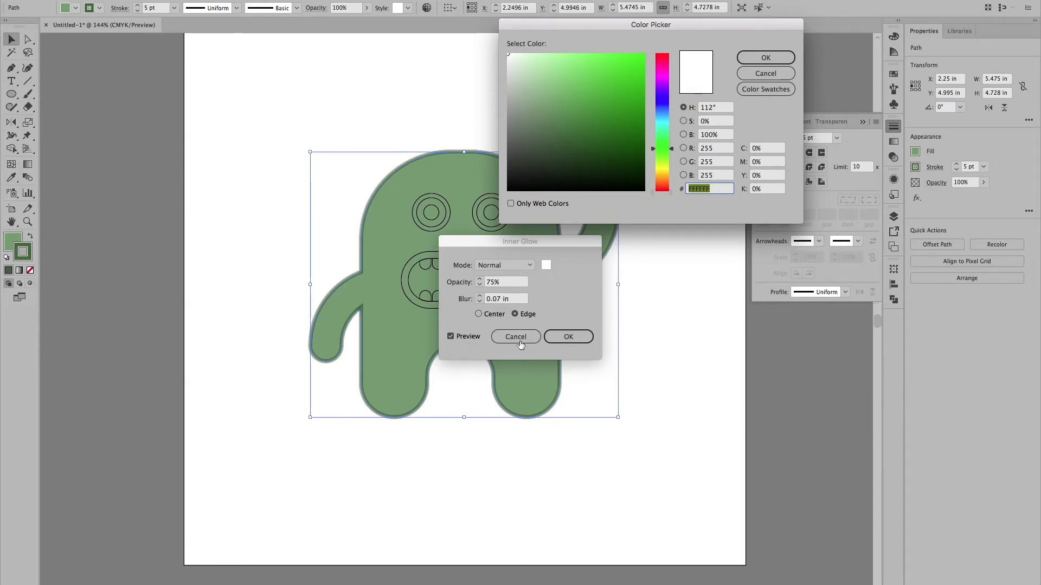
key(Escape)
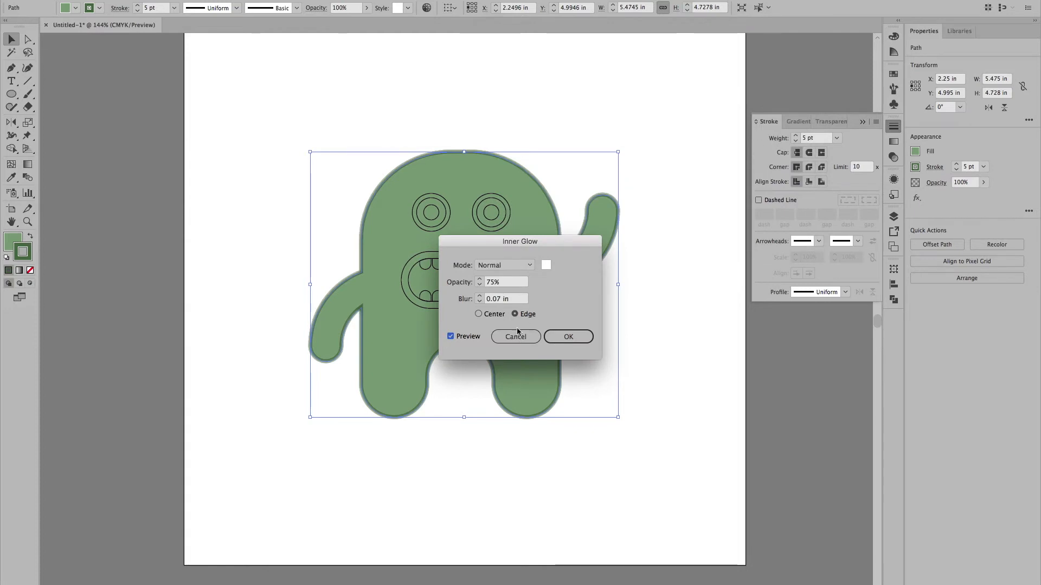
click(515, 337)
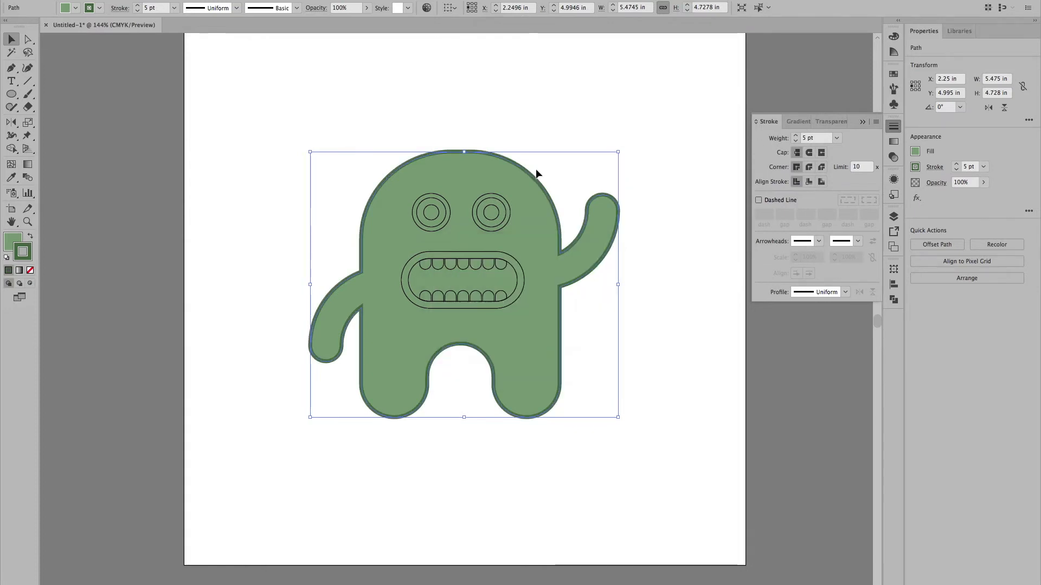
Add an Inner Glow effect to only the fill of the monster's body, with the preview turned on.
click(895, 180)
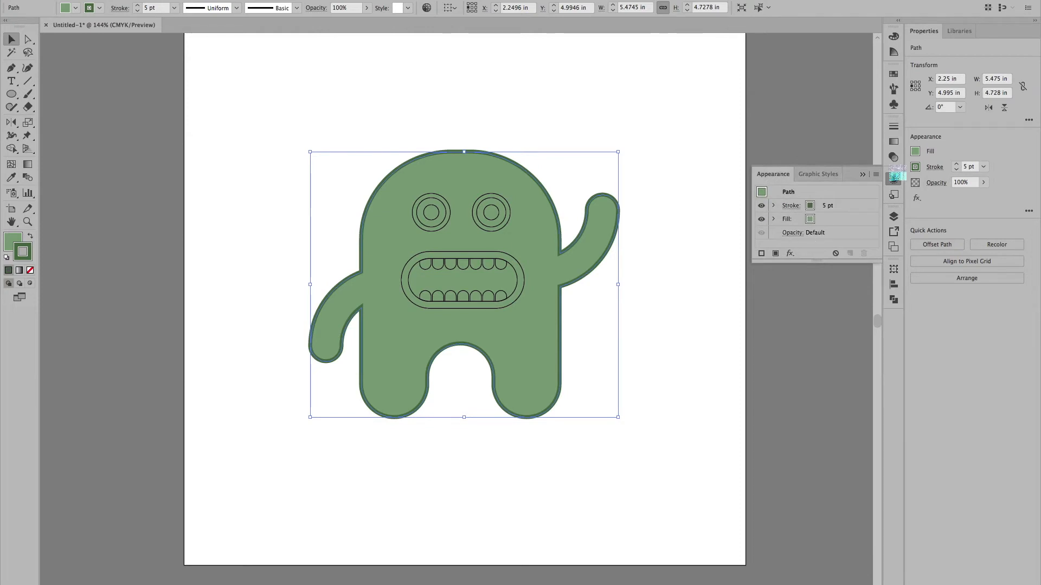
click(787, 223)
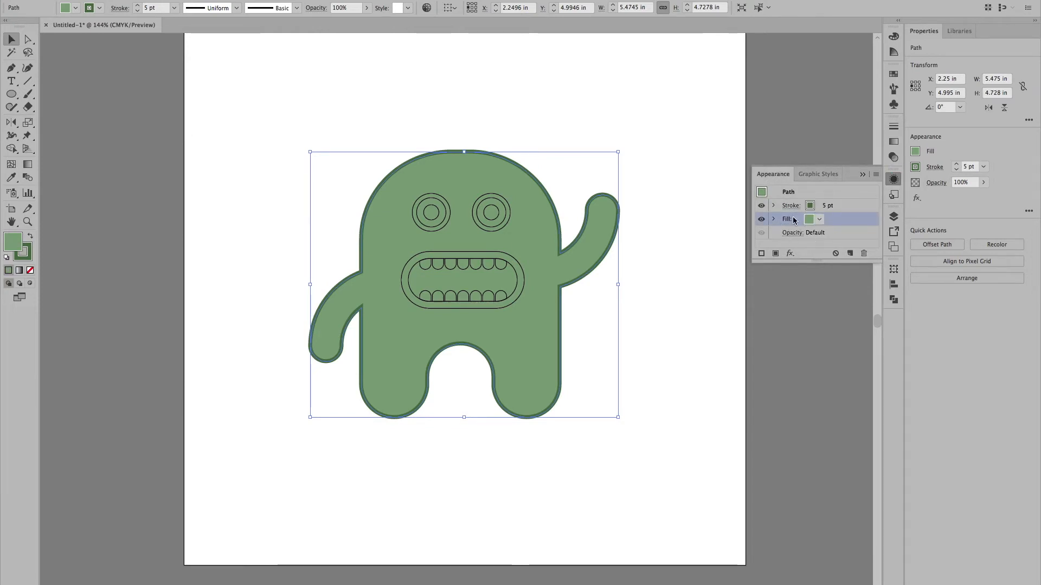
drag(797, 262, 788, 368)
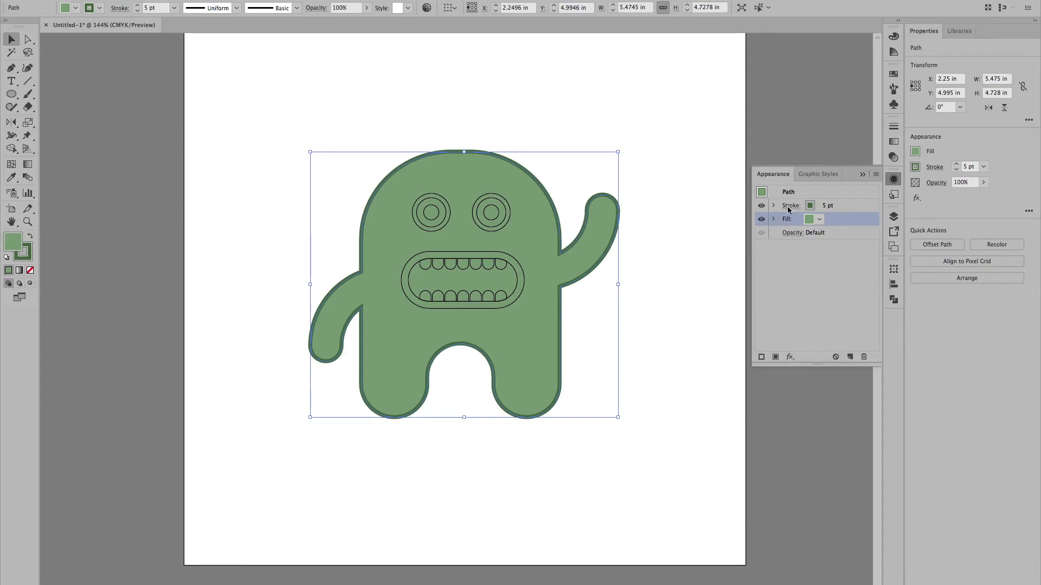
click(789, 356)
mouse_move(806, 433)
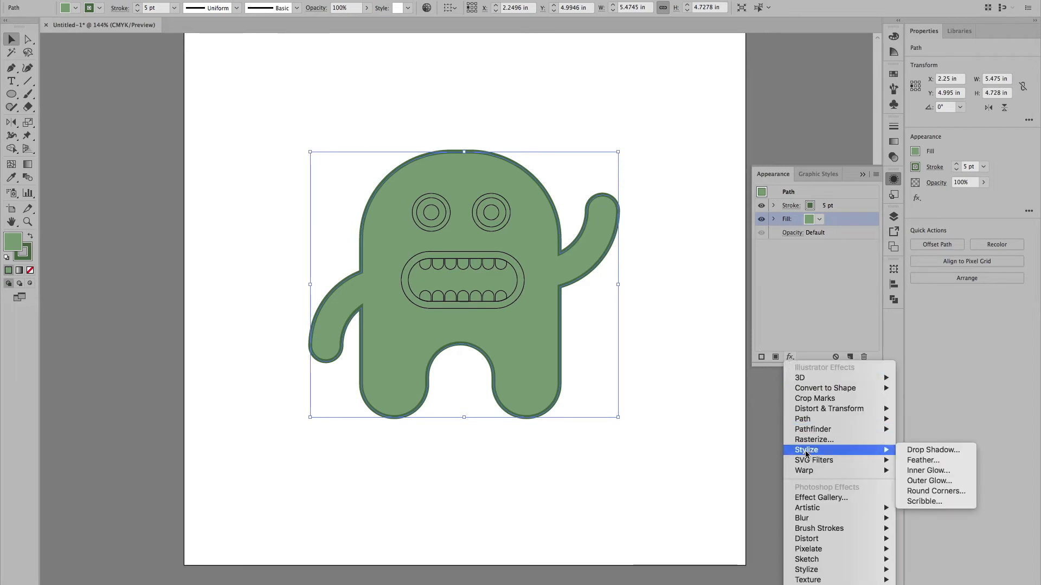
click(921, 472)
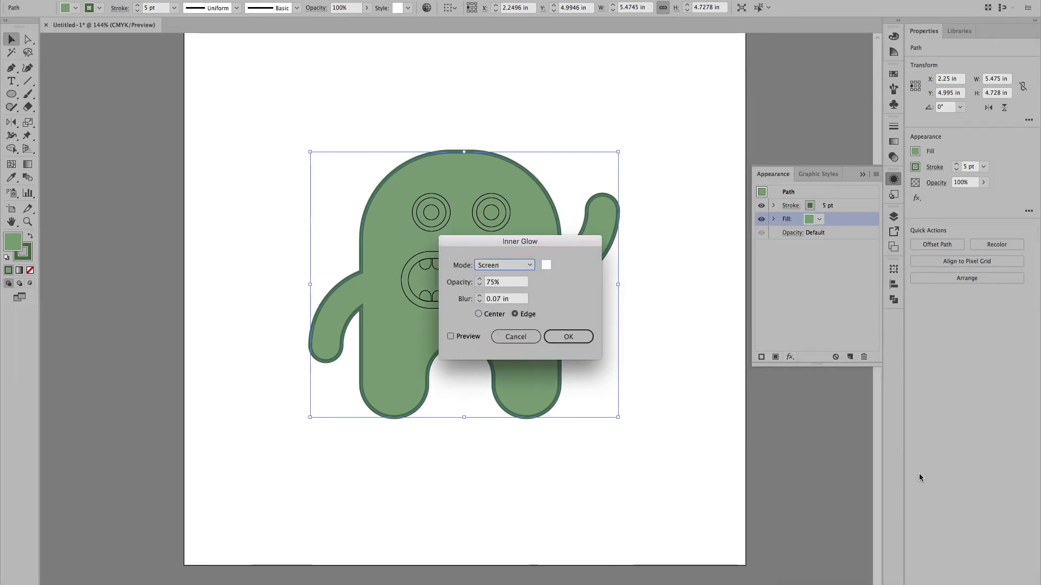
click(450, 337)
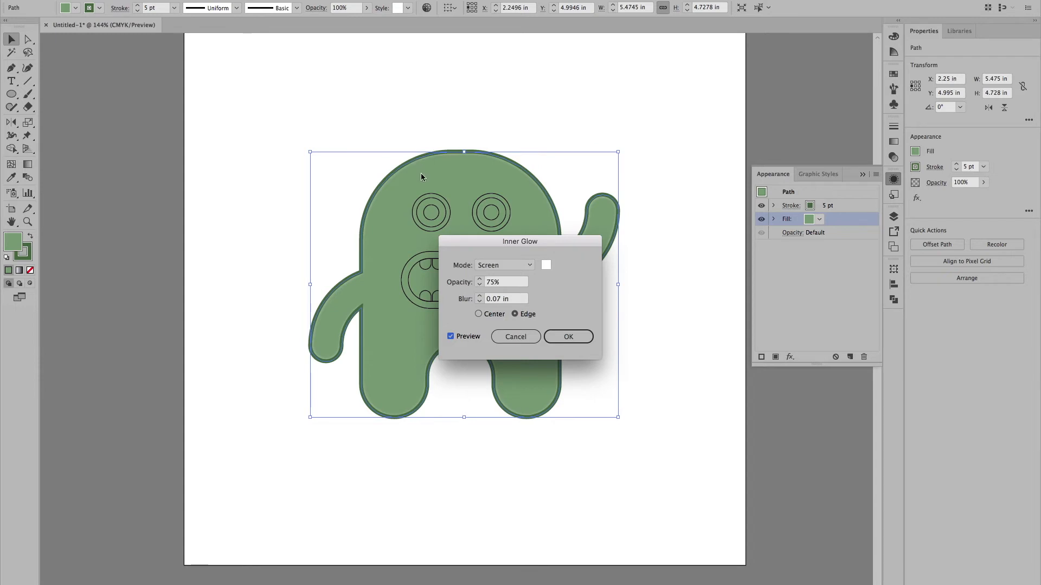
Set the inner glow's blending mode to Normal and its color to the dark green 476344.
click(510, 266)
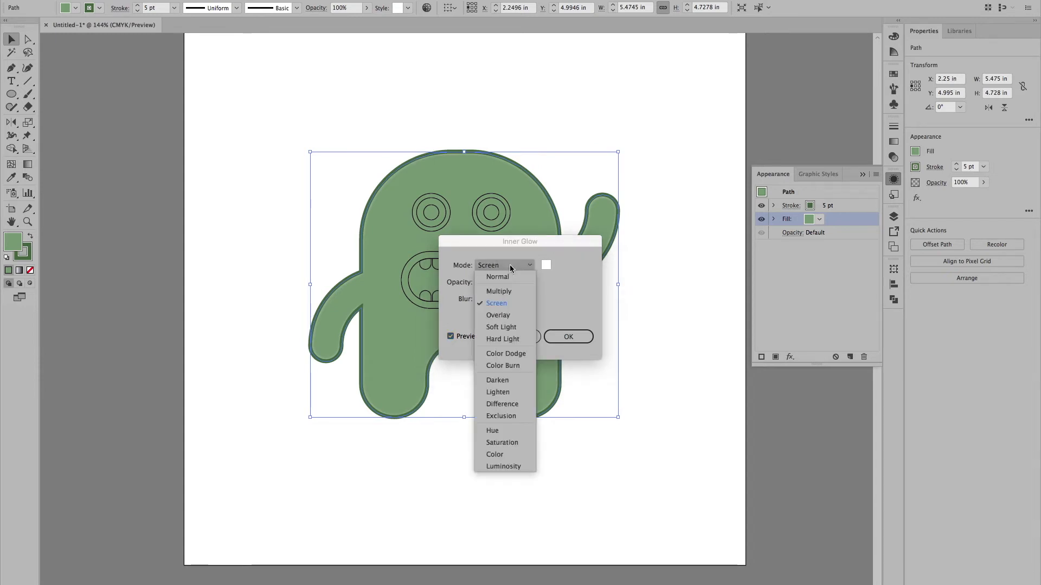
click(512, 276)
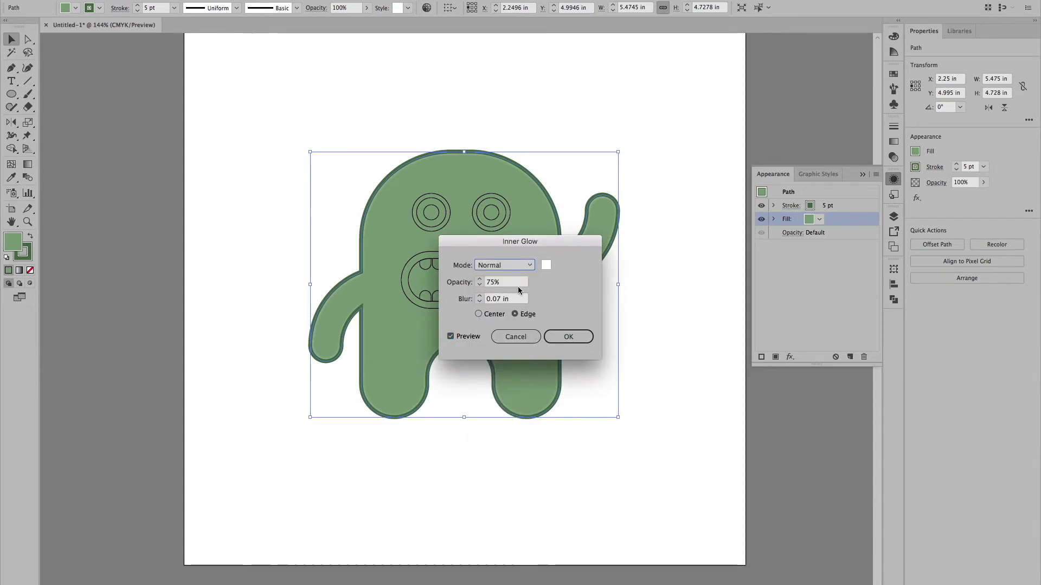
click(546, 265)
click(551, 137)
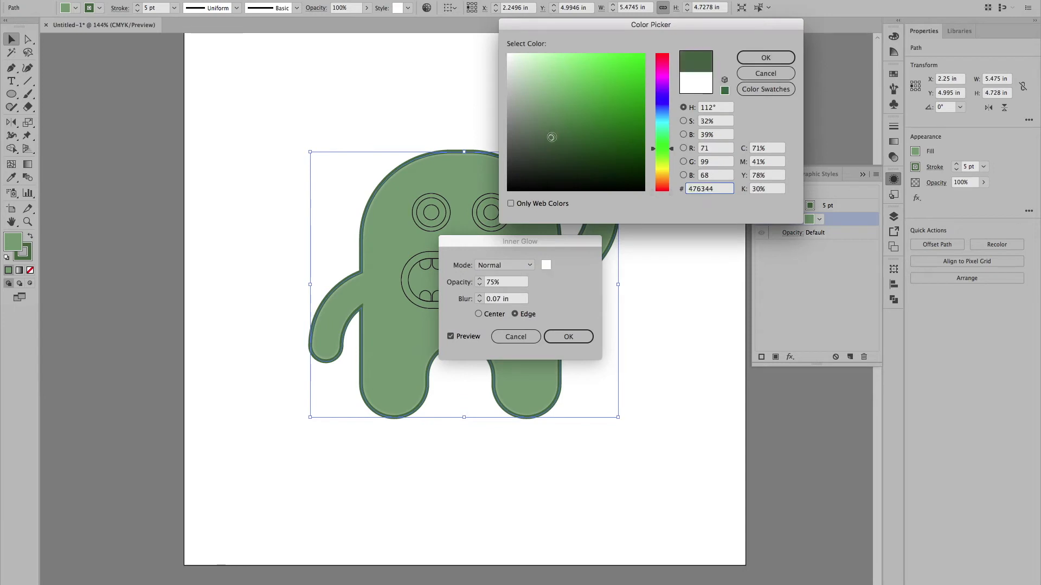
click(765, 58)
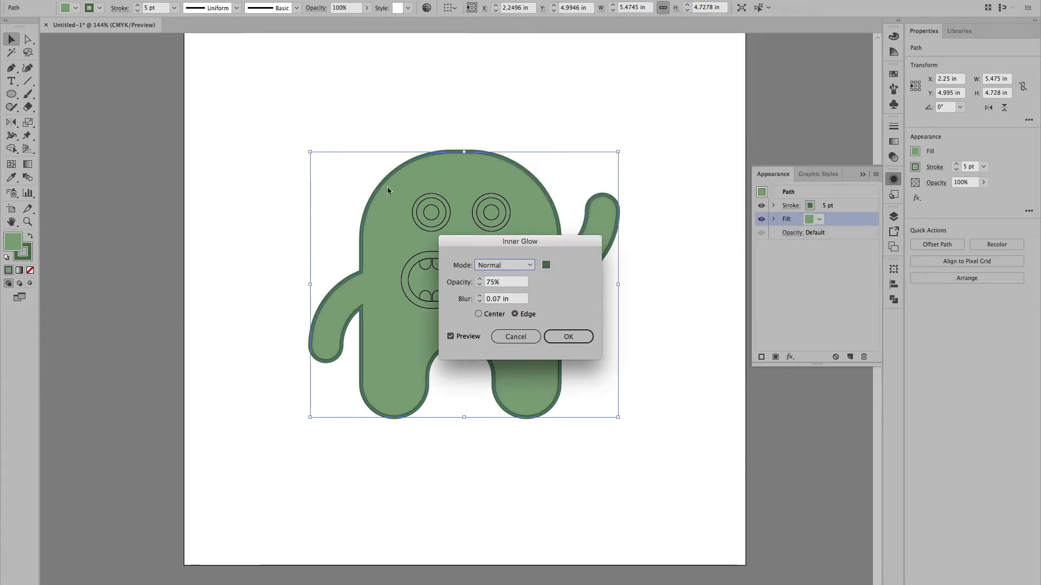
Set the inner glow's blur to 0.3 in, apply the effect and deselect the body.
click(480, 296)
click(480, 296)
click(479, 296)
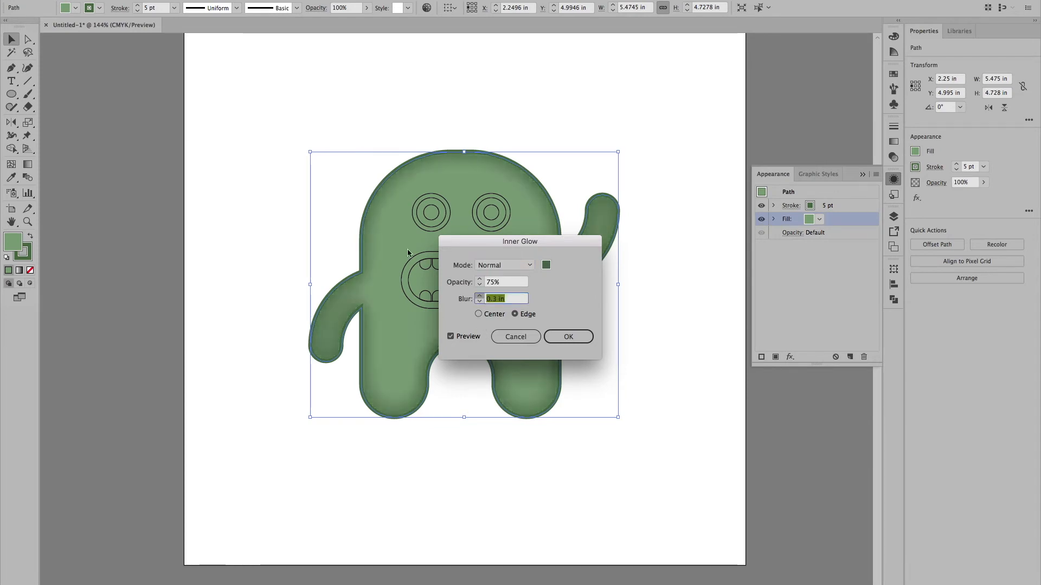
text(0.5 in)
click(479, 301)
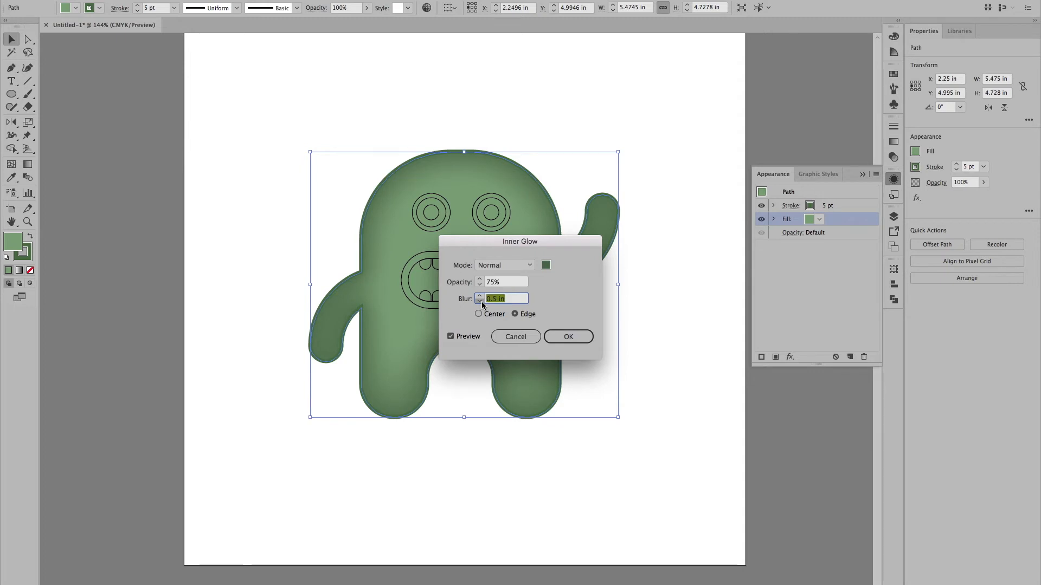
click(479, 301)
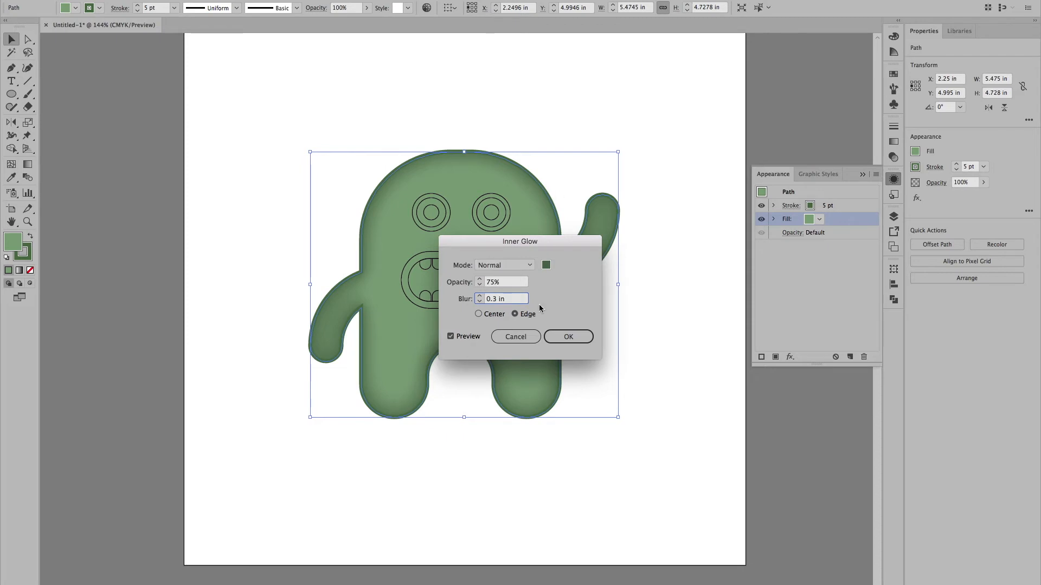
click(574, 342)
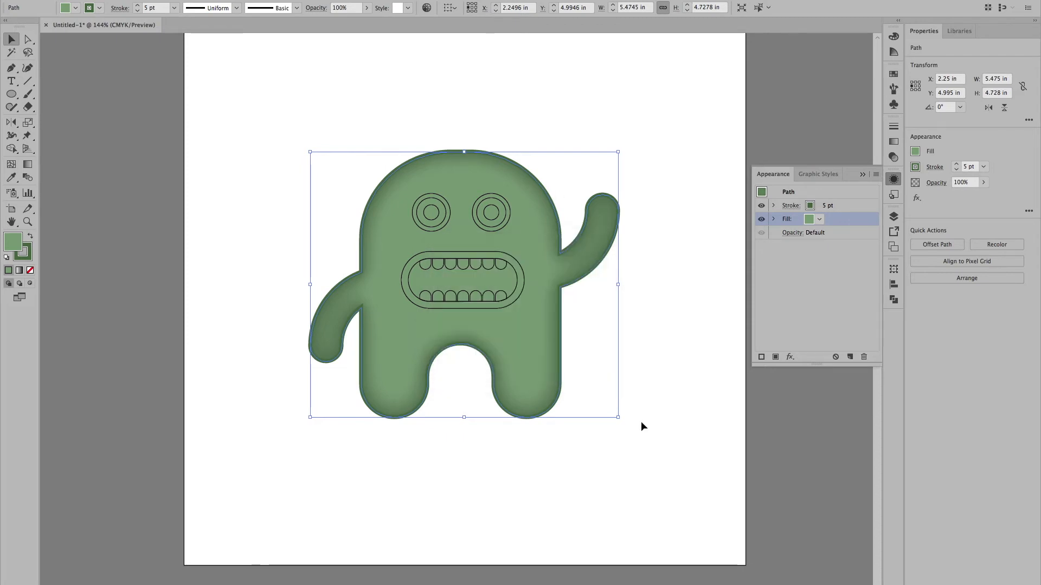
click(652, 434)
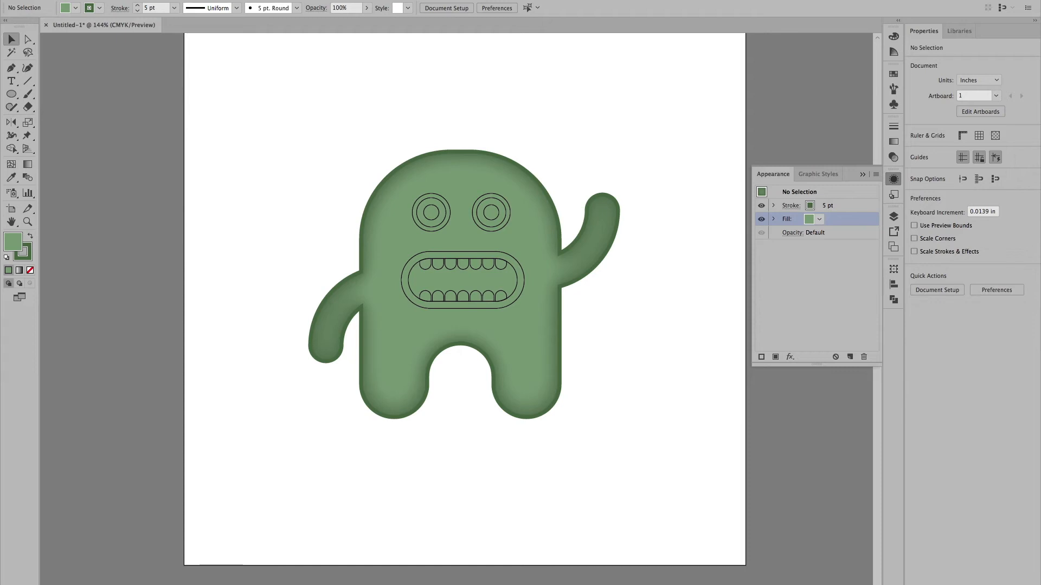
Swap fill and stroke on the innermost circles of both eyes to make solid black pupils without an outline.
click(437, 219)
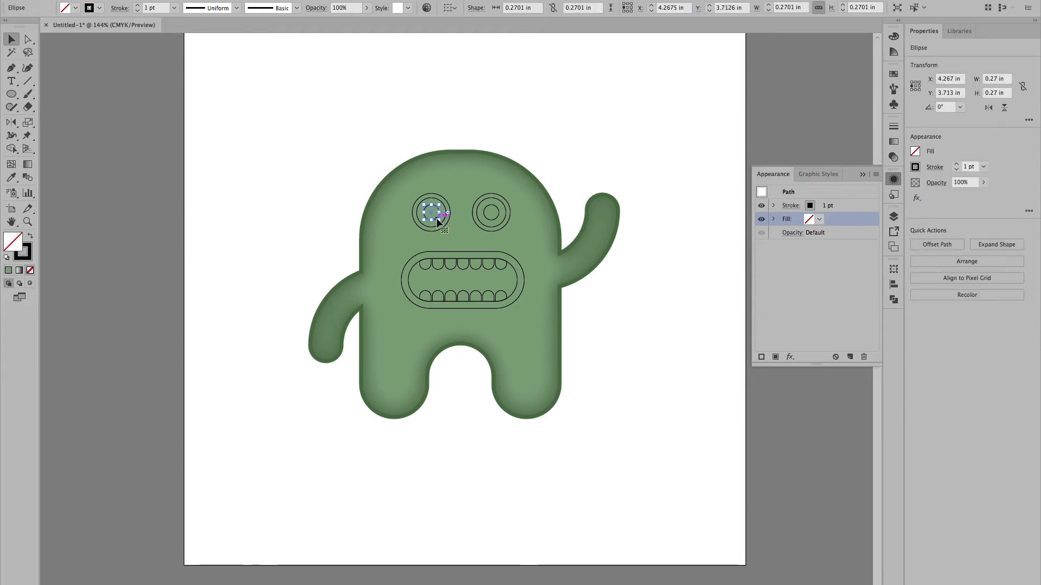
shift+click(495, 213)
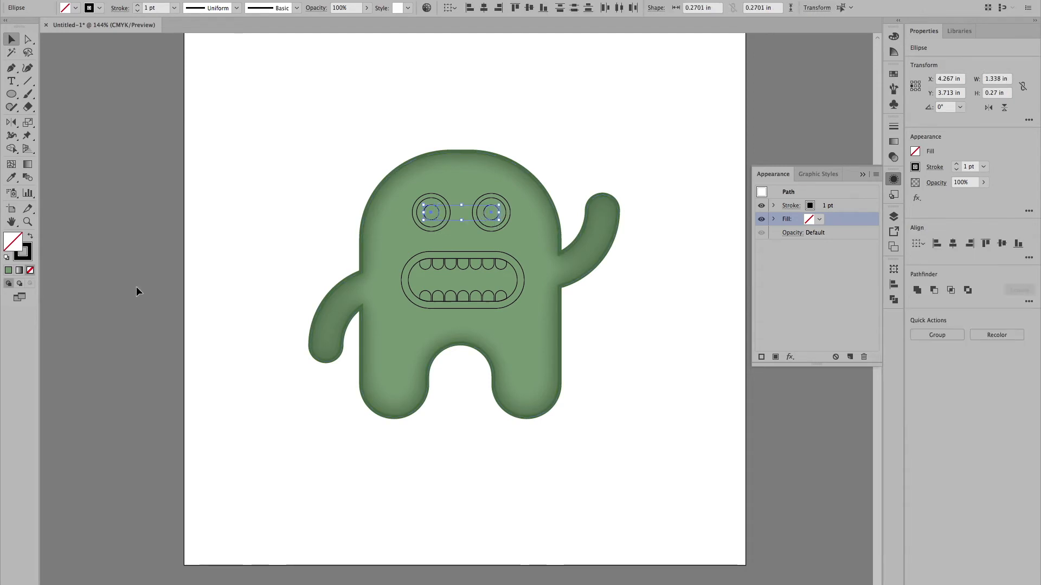
click(31, 238)
click(262, 227)
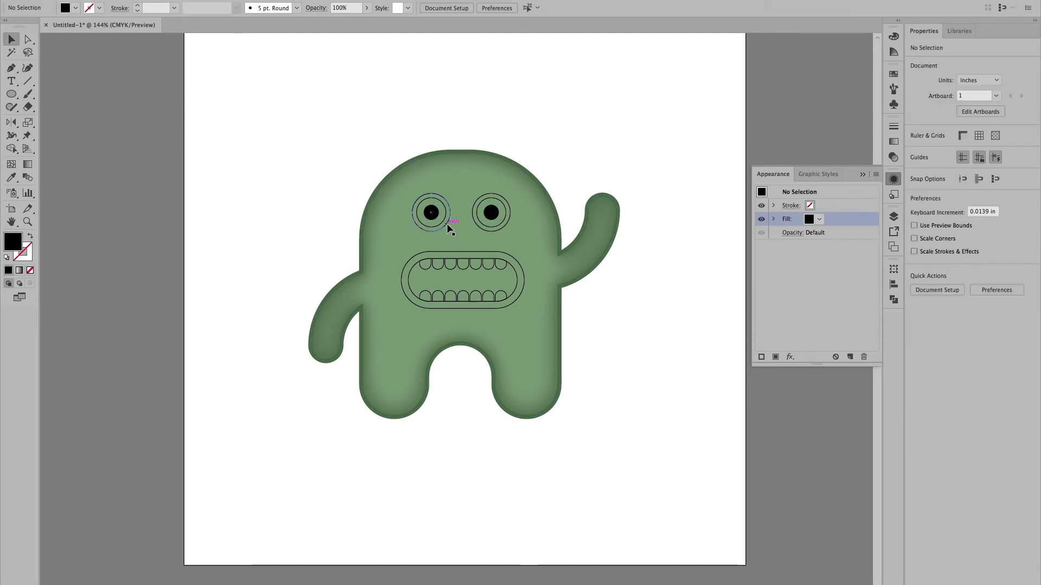
Fill the middle circles of both eyes with the light purple 9E7DC9.
click(445, 224)
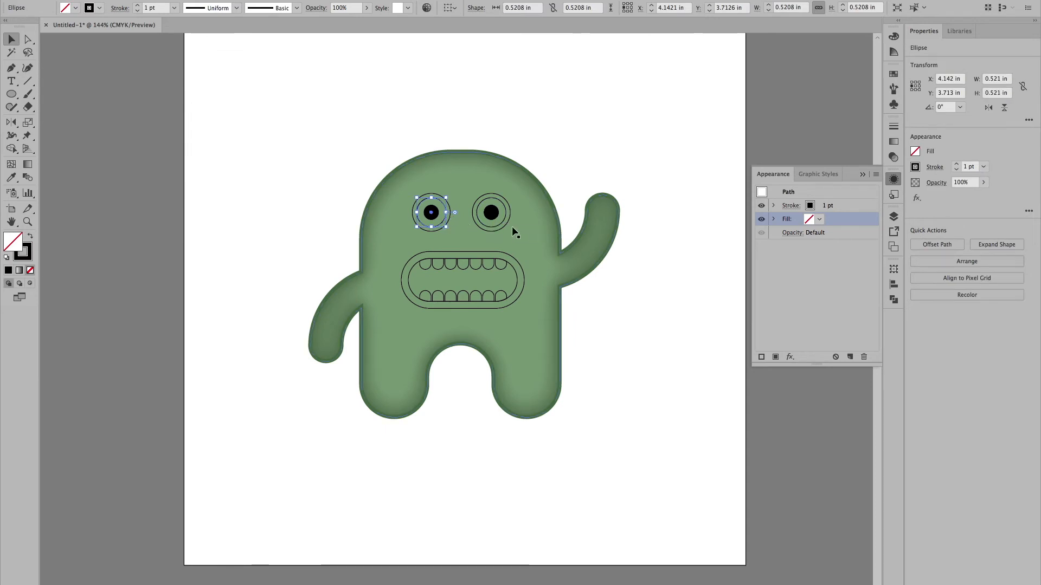
shift+click(494, 230)
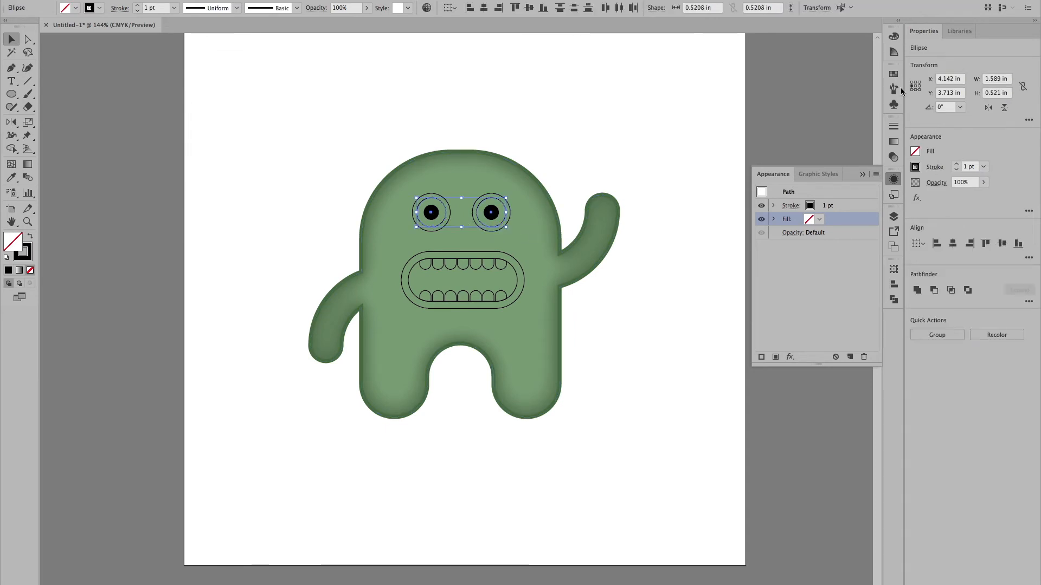
click(893, 74)
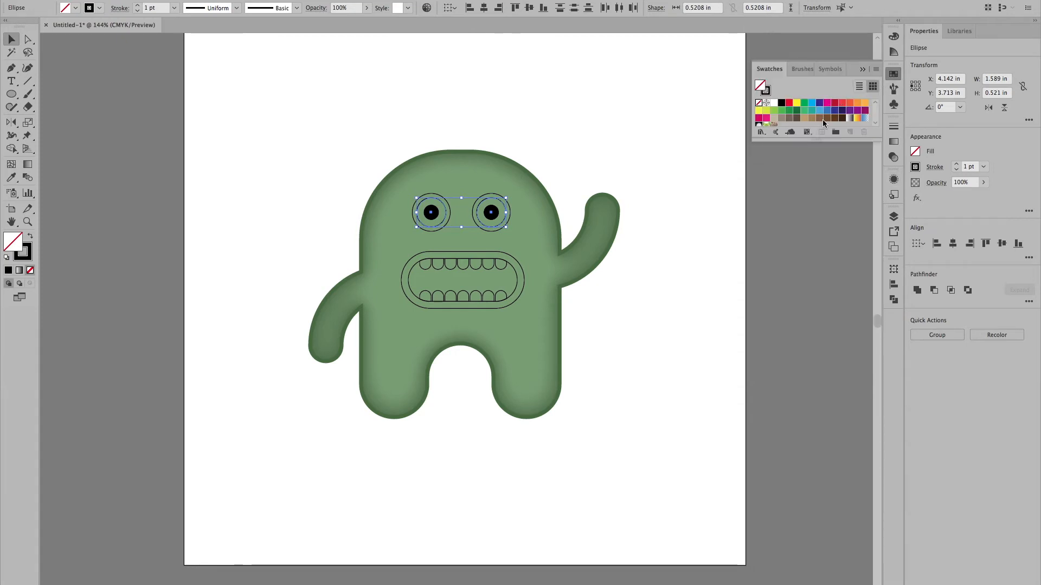
click(827, 111)
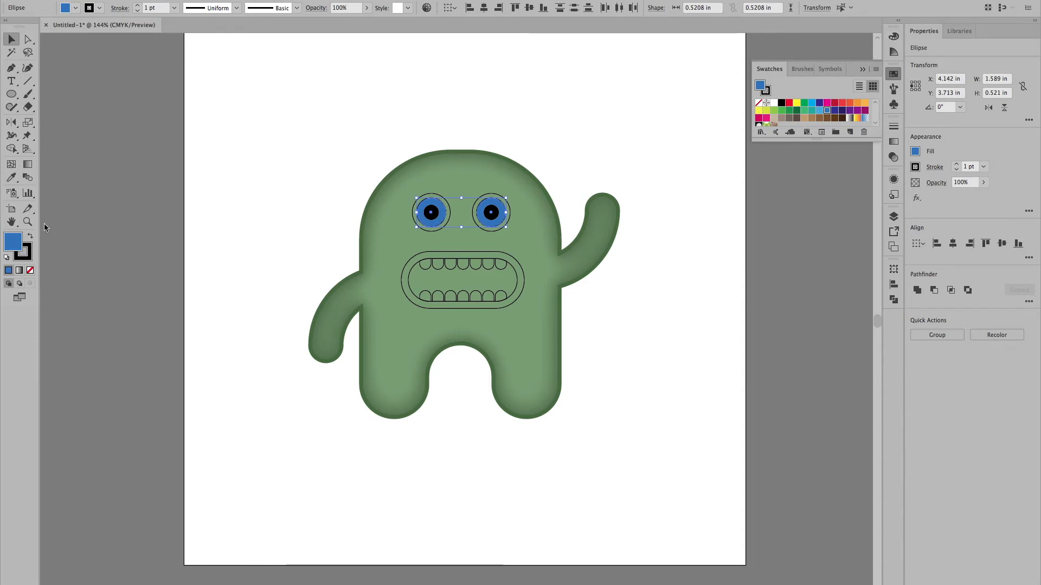
double_click(16, 240)
drag(652, 115, 653, 88)
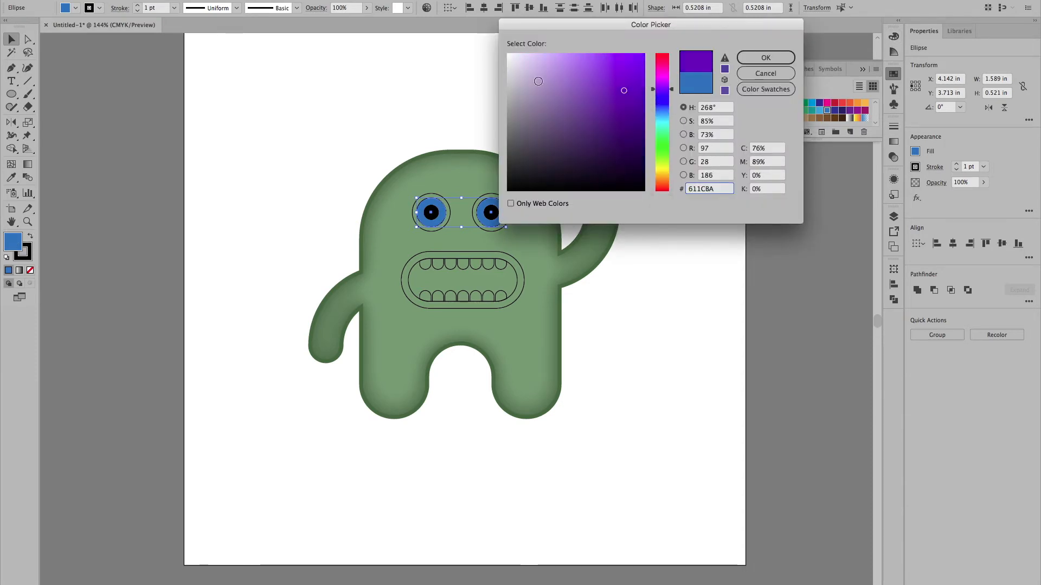
click(560, 81)
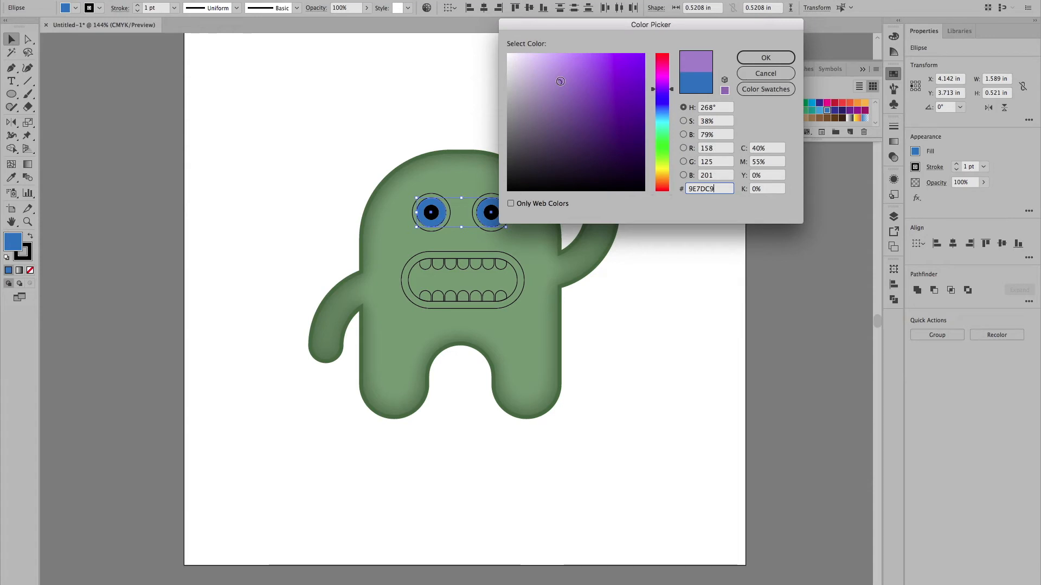
click(765, 58)
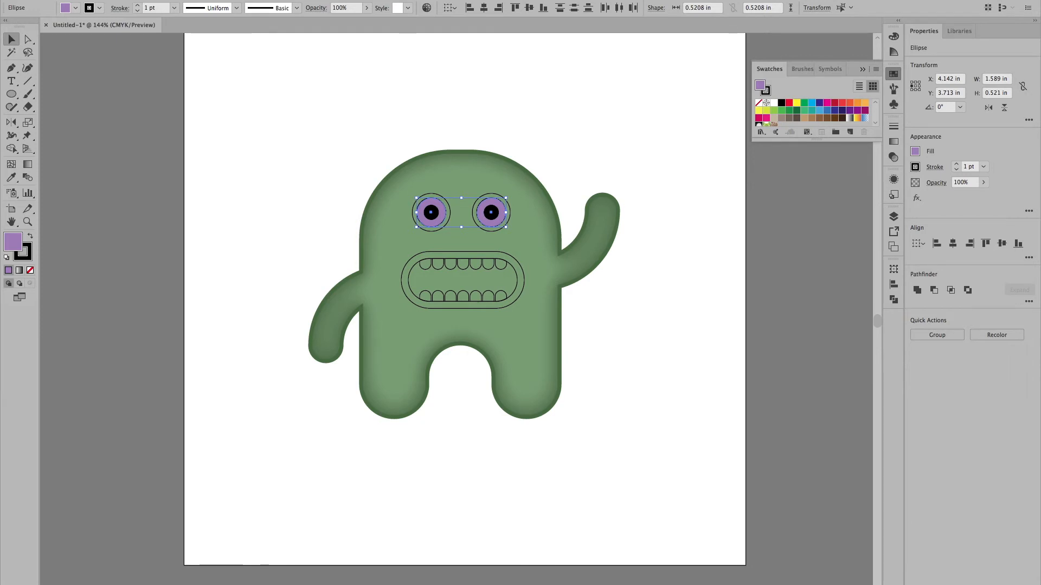
Fill the outermost circles of both eyes with white.
click(437, 193)
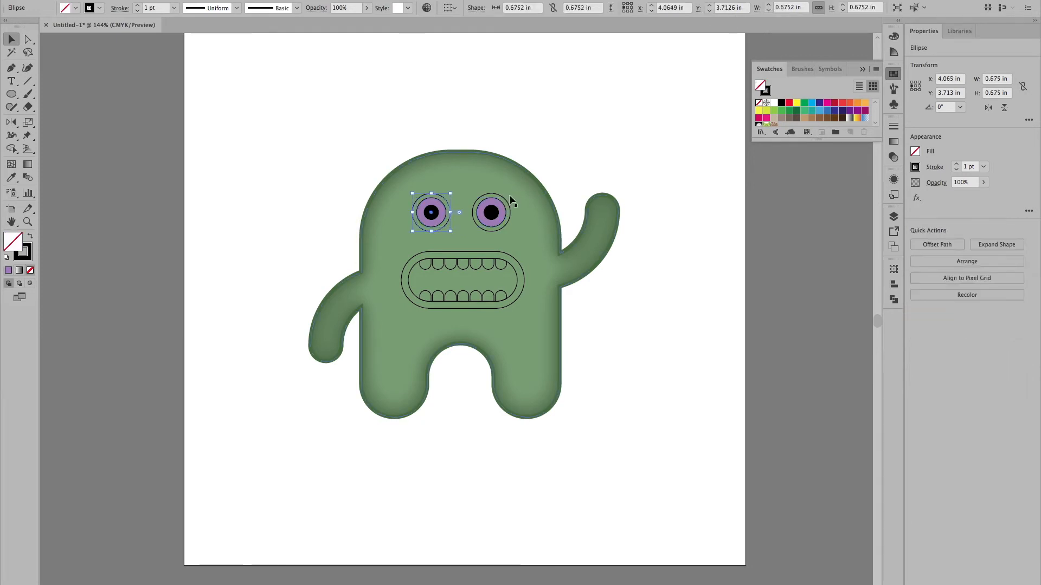
shift+click(503, 195)
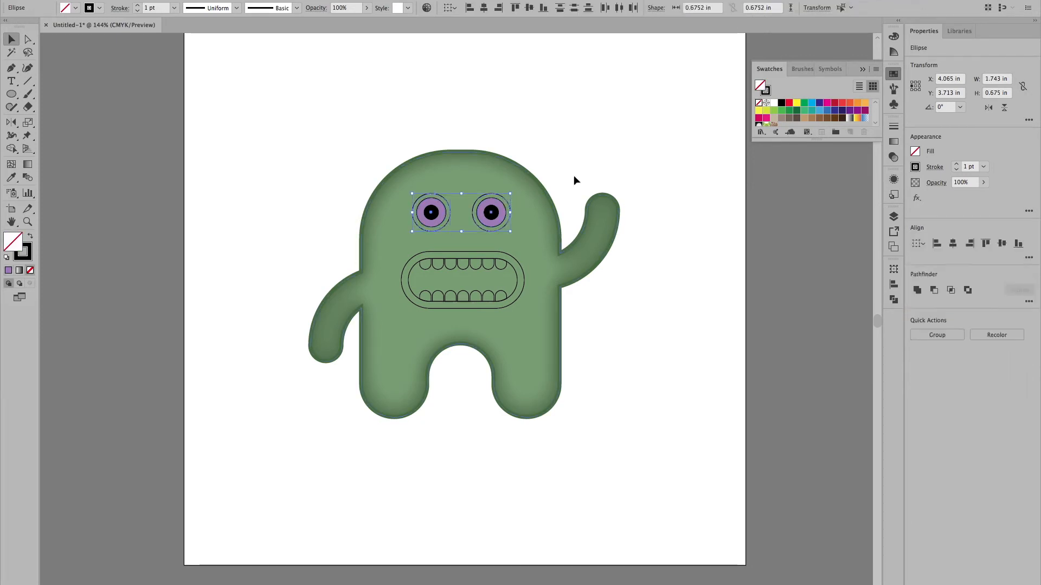
click(774, 103)
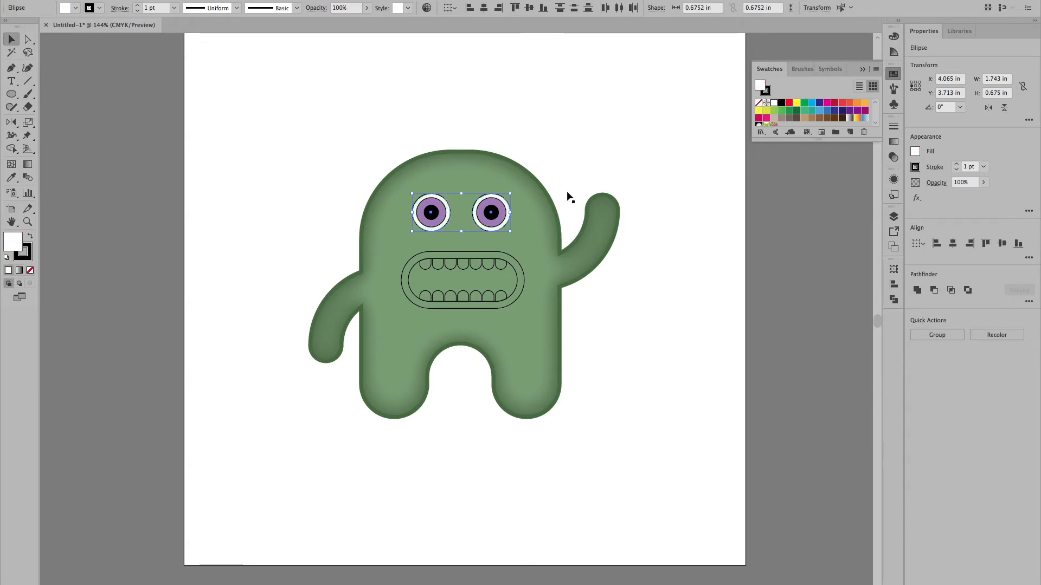
Remove the stroke from the purple middle circles of both eyes.
click(485, 222)
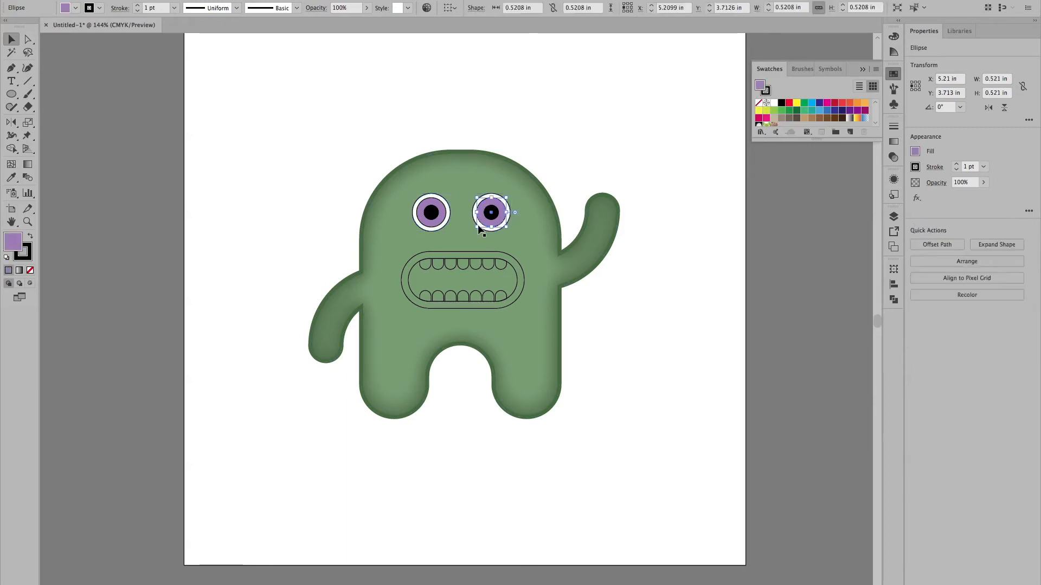
shift+click(444, 223)
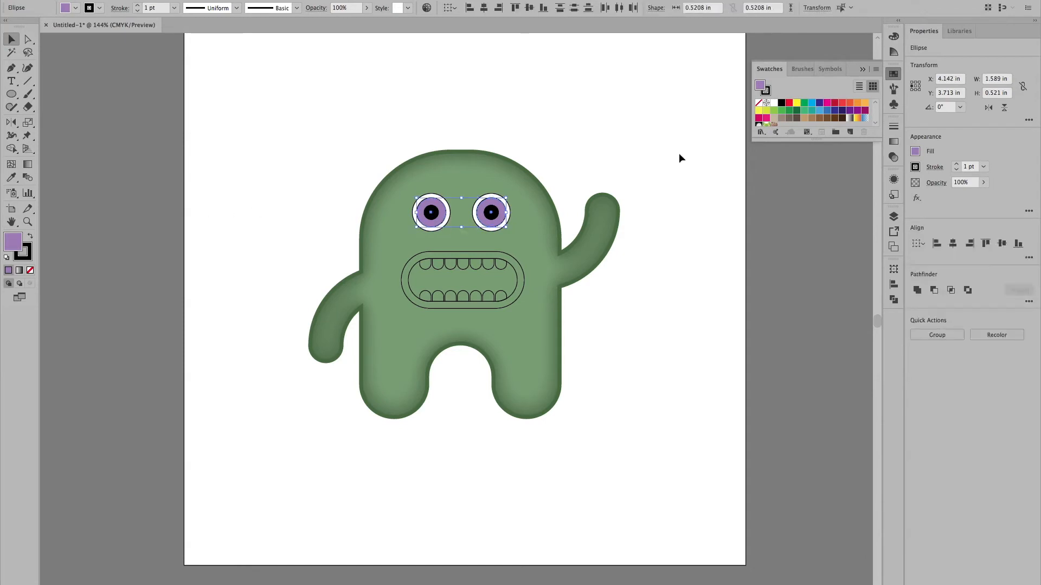
click(765, 90)
click(759, 103)
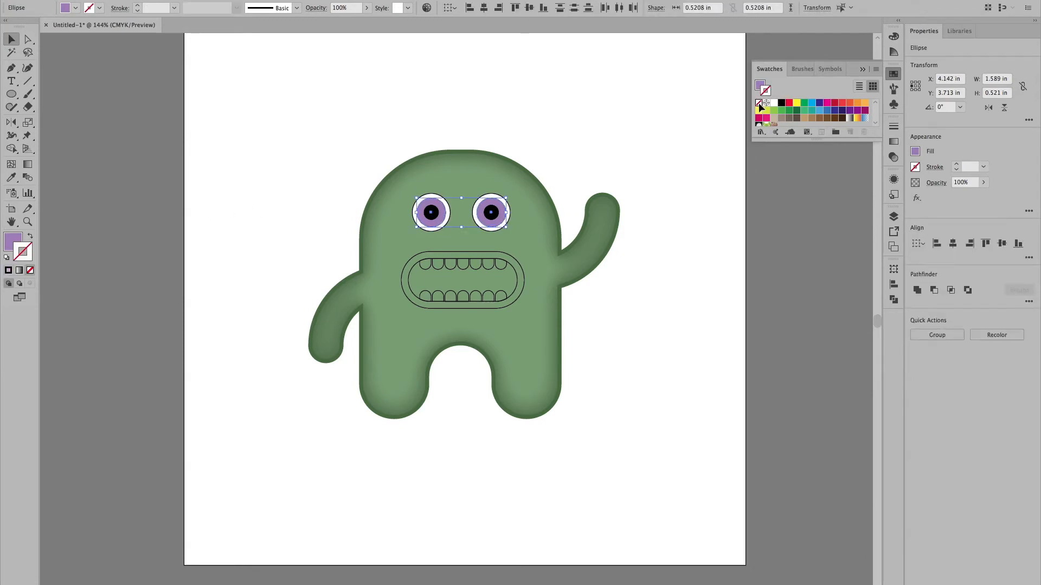
click(612, 134)
Remove the stroke from the white outer circles of both eyes and deselect them.
click(420, 223)
shift+click(503, 223)
click(758, 103)
click(684, 109)
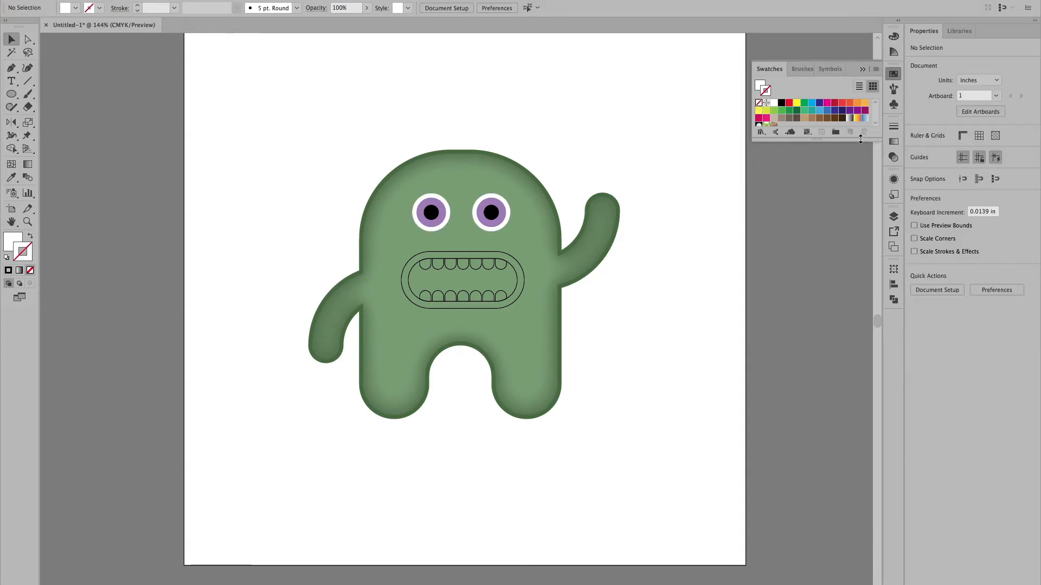
Save the body's dark green stroke color and its green fill (C=58 M=24 Y=66 K=4) as new swatches.
drag(862, 140, 844, 252)
click(447, 168)
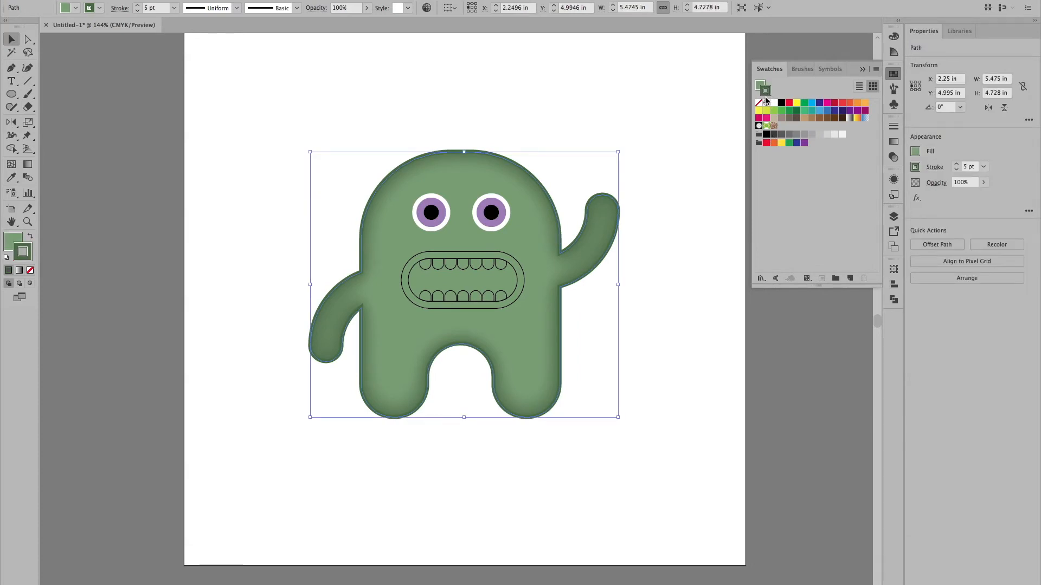
click(851, 278)
click(480, 245)
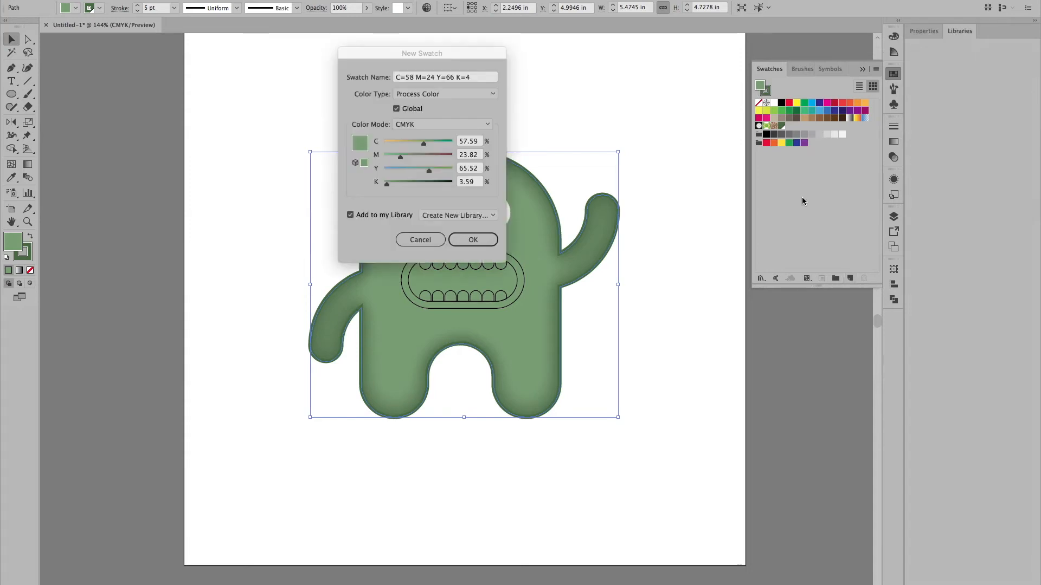
click(484, 243)
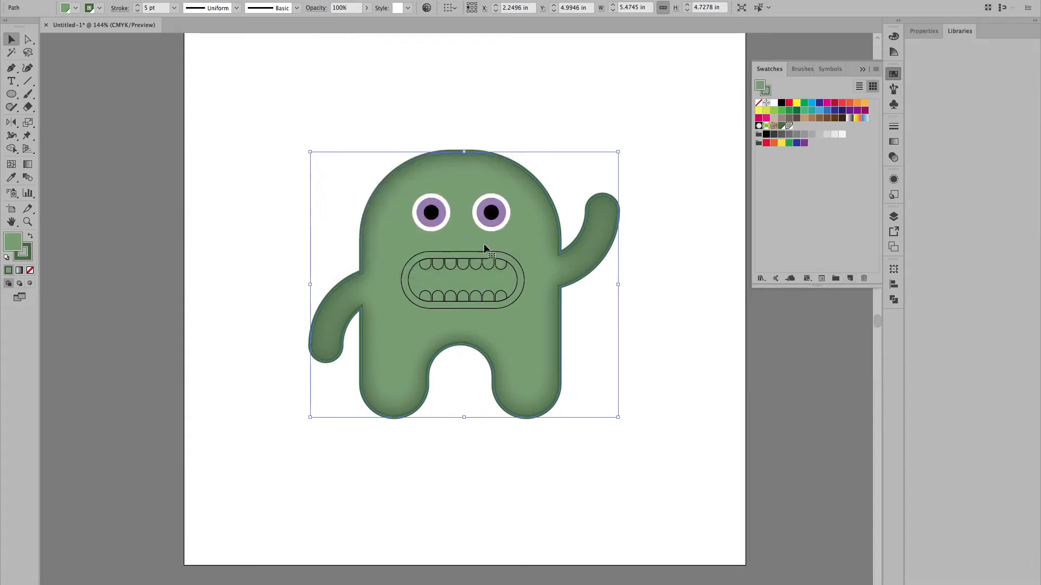
Copy the left eye's white outer circle and paste the duplicate in front, exactly over the original.
click(441, 200)
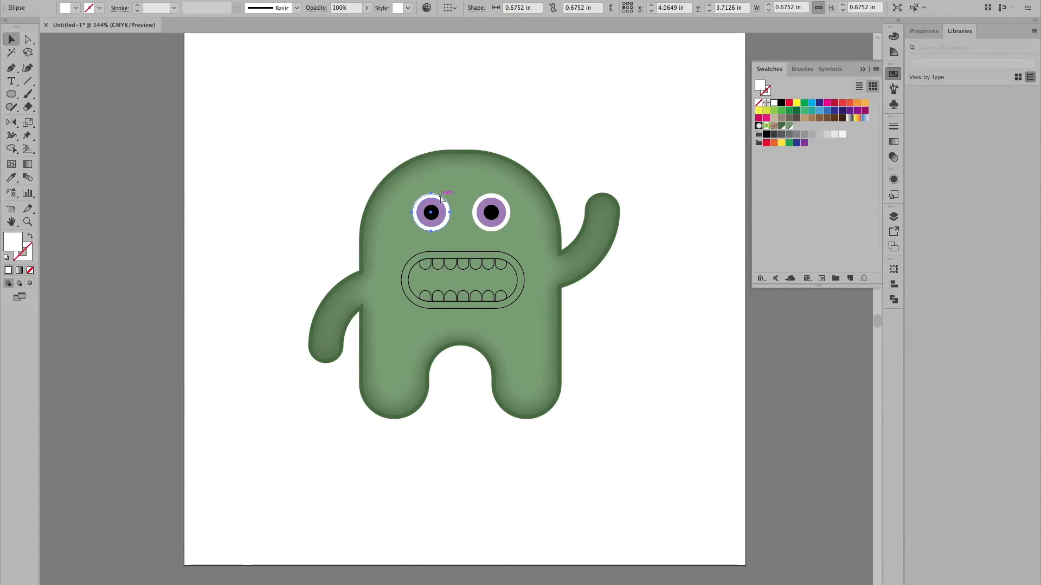
key(super+c)
key(super+f)
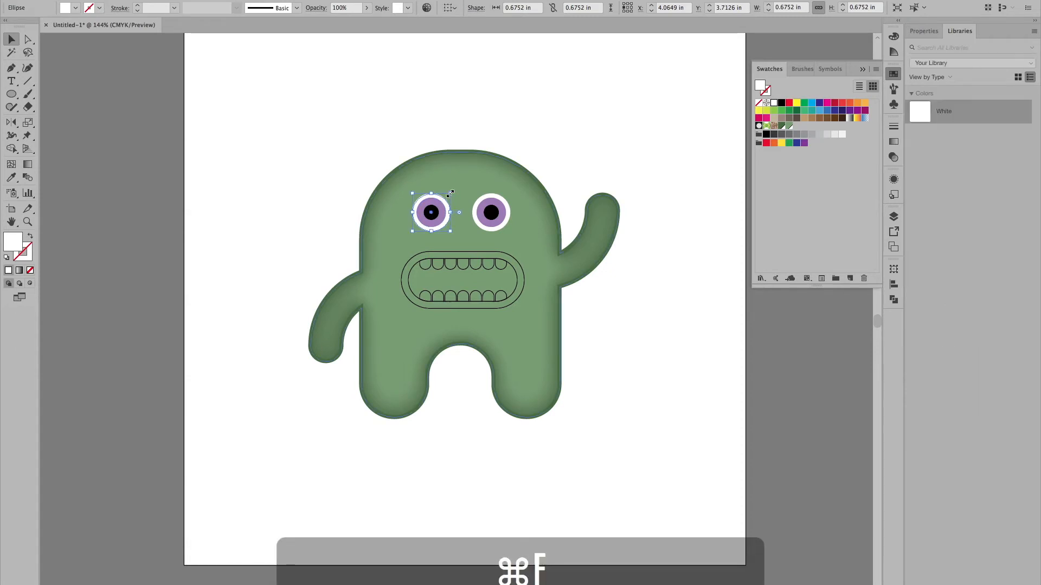
drag(449, 192, 455, 187)
drag(457, 193, 455, 188)
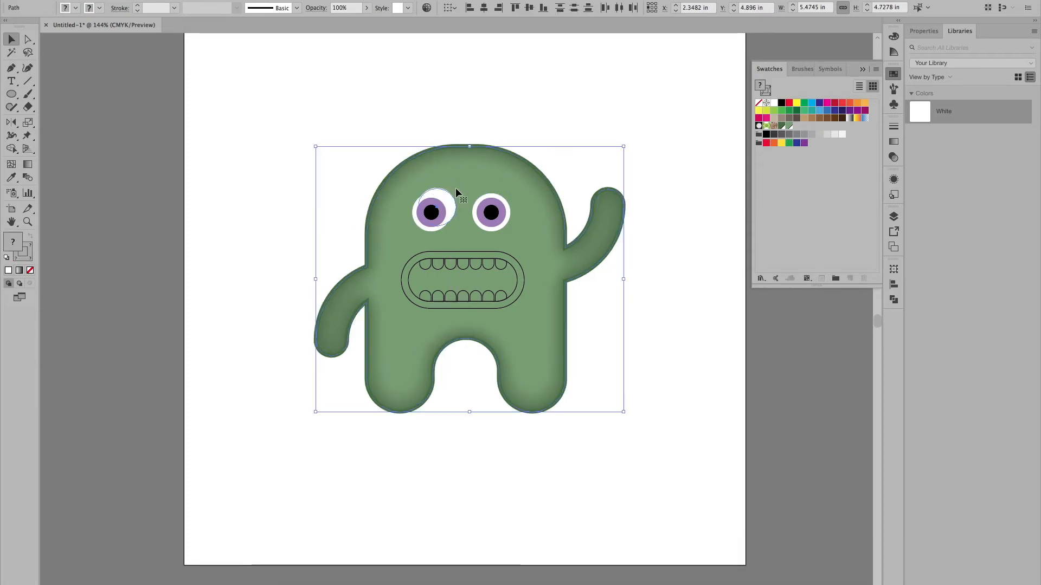
key(super+z)
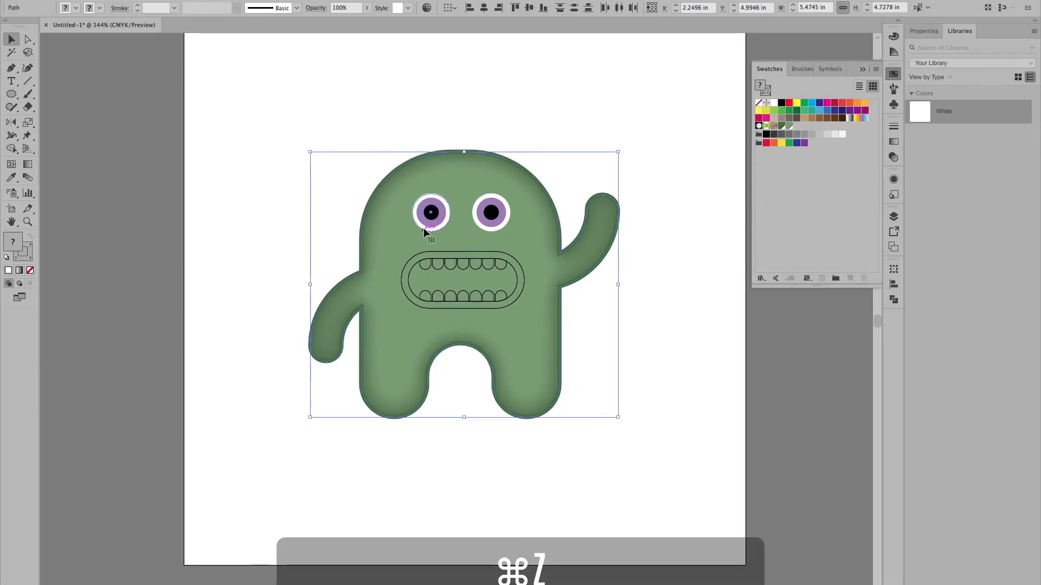
Enlarge the duplicated circle from its center to about 0.888 in and give it a radial gradient fill.
click(444, 203)
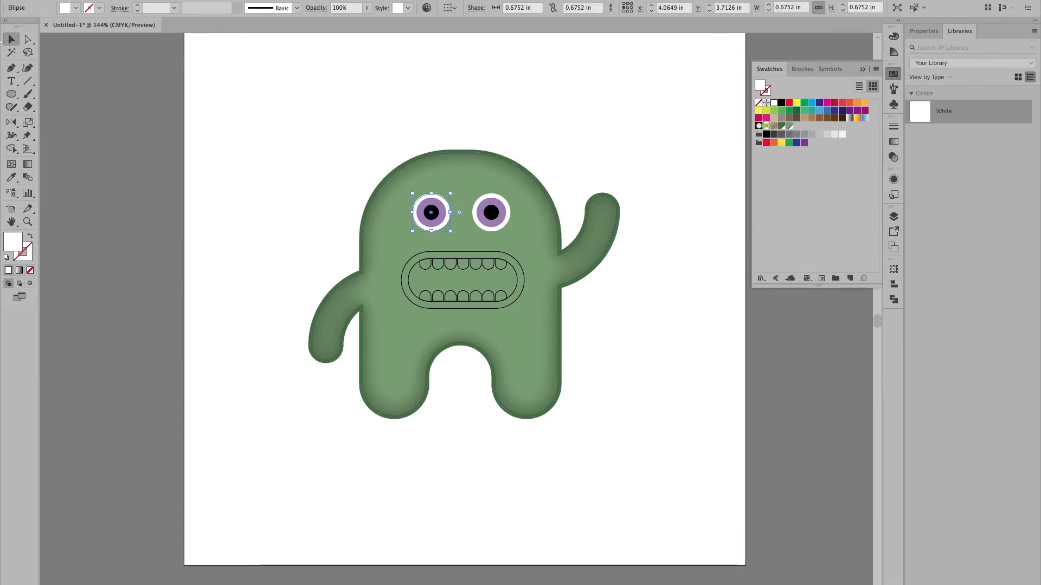
drag(449, 194, 456, 190)
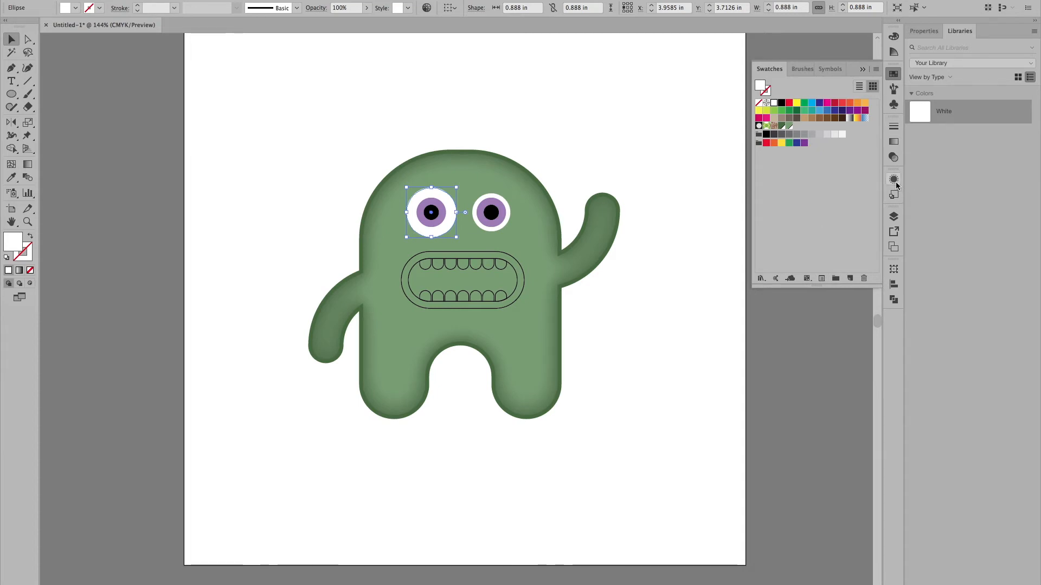
click(894, 142)
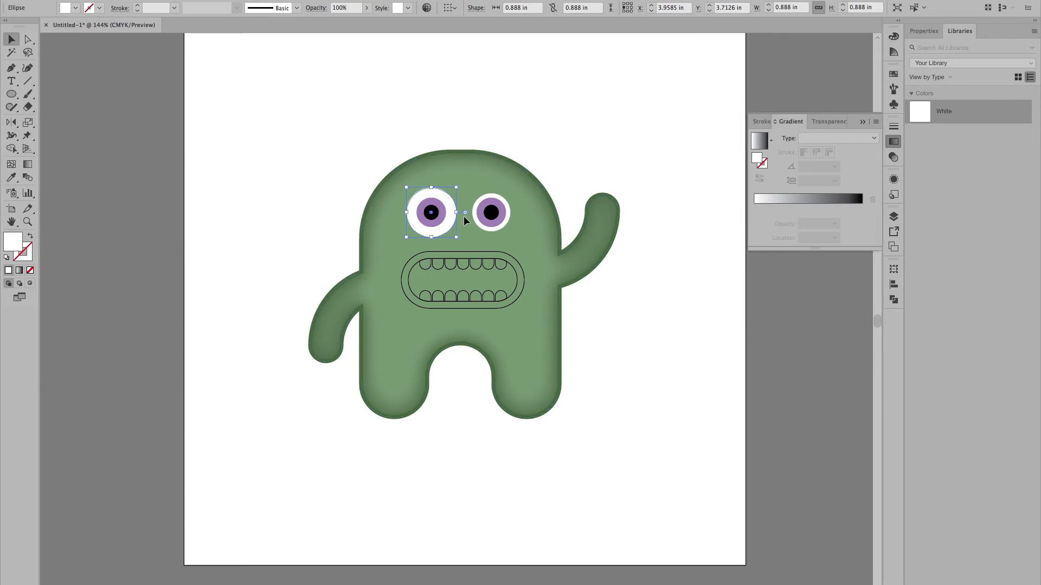
click(813, 139)
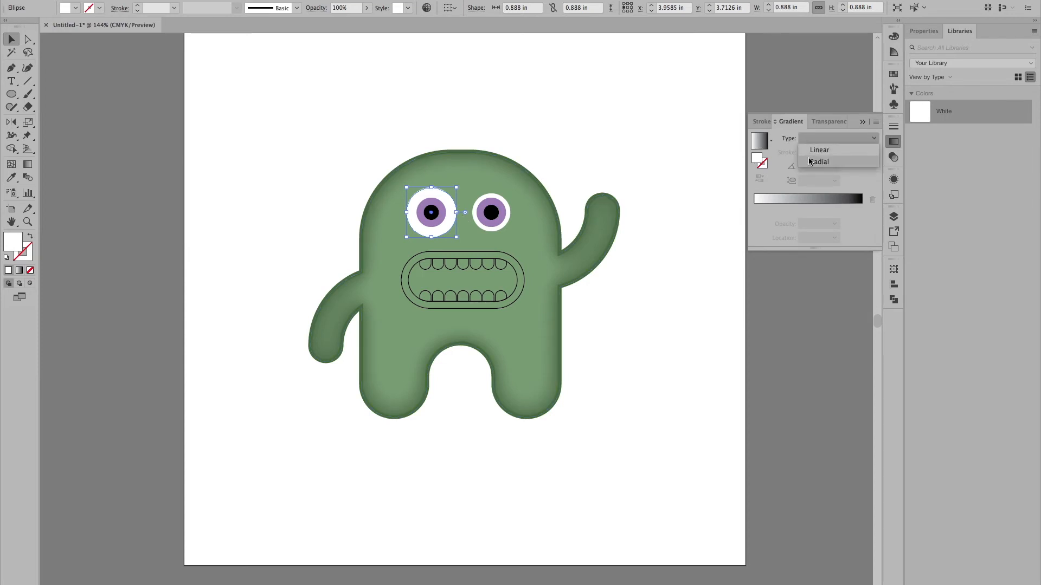
click(809, 161)
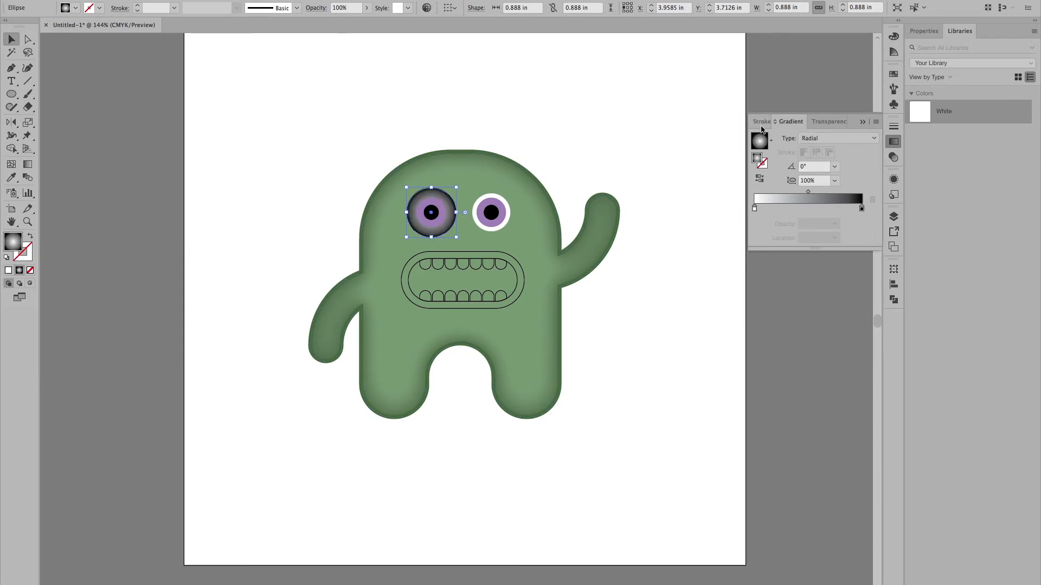
Change the black end stop of the circle's radial gradient to the saved dark green swatch.
double_click(861, 209)
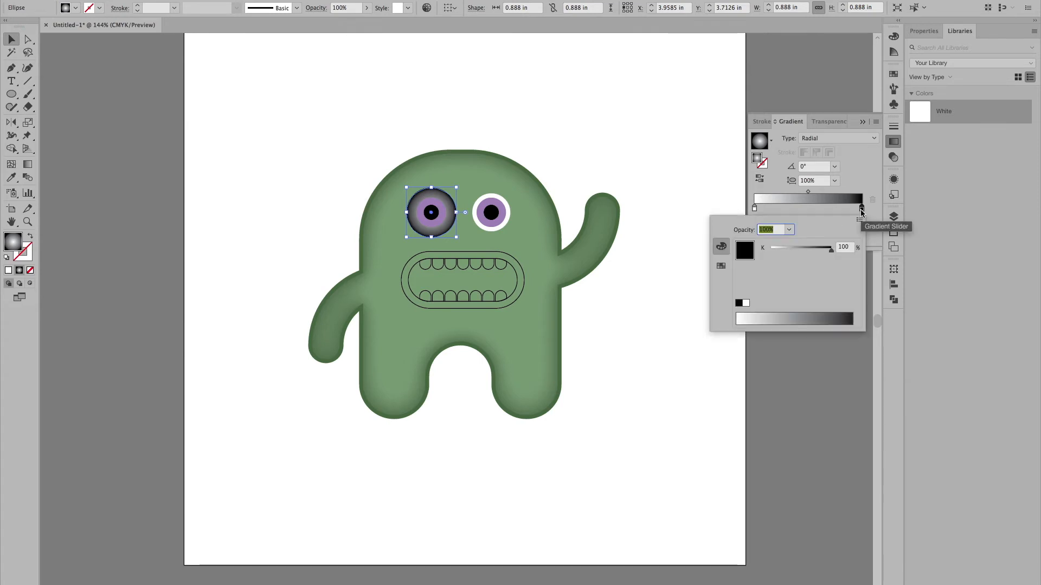
click(721, 267)
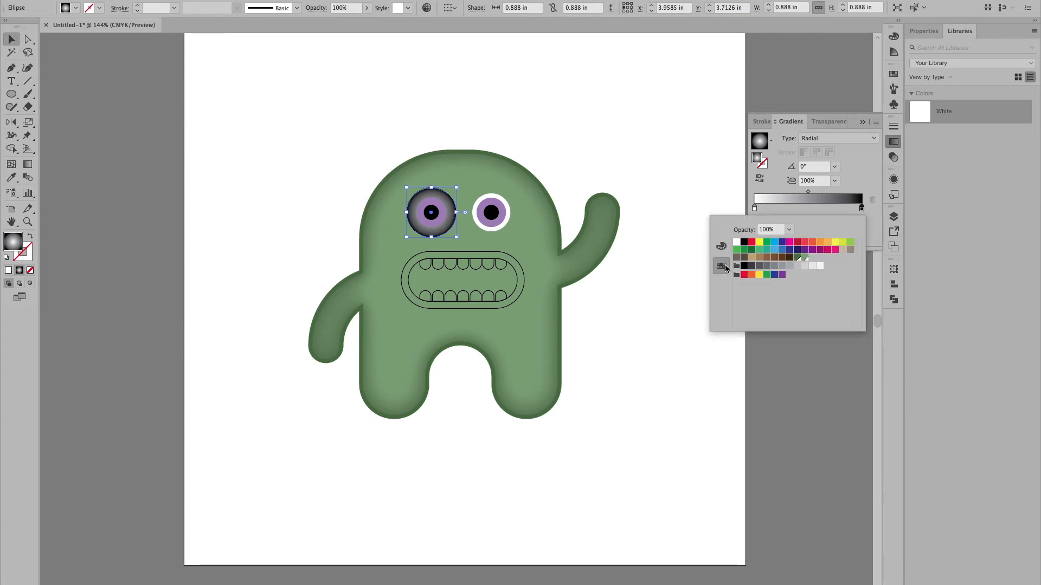
click(804, 258)
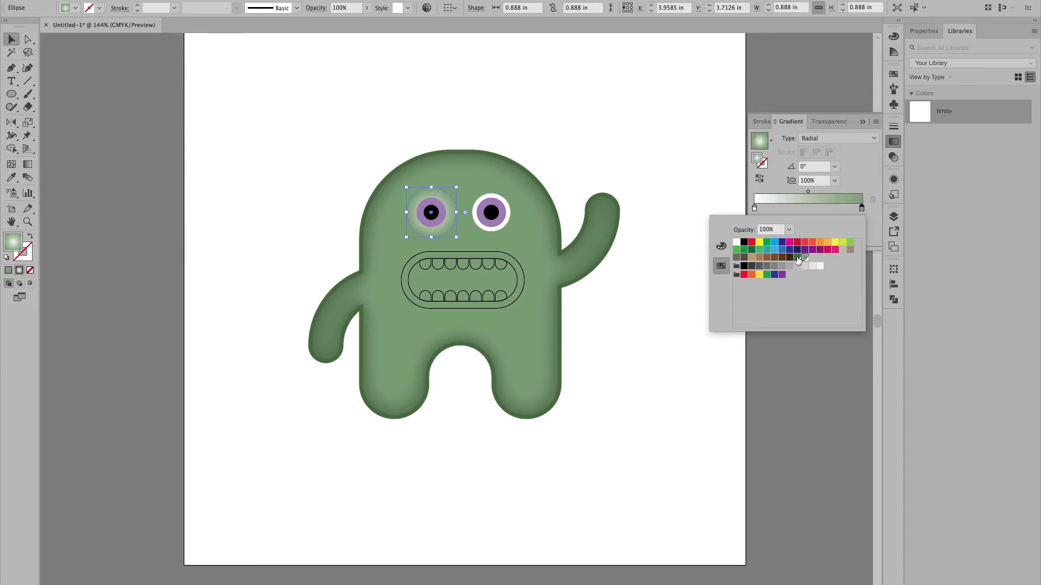
click(797, 258)
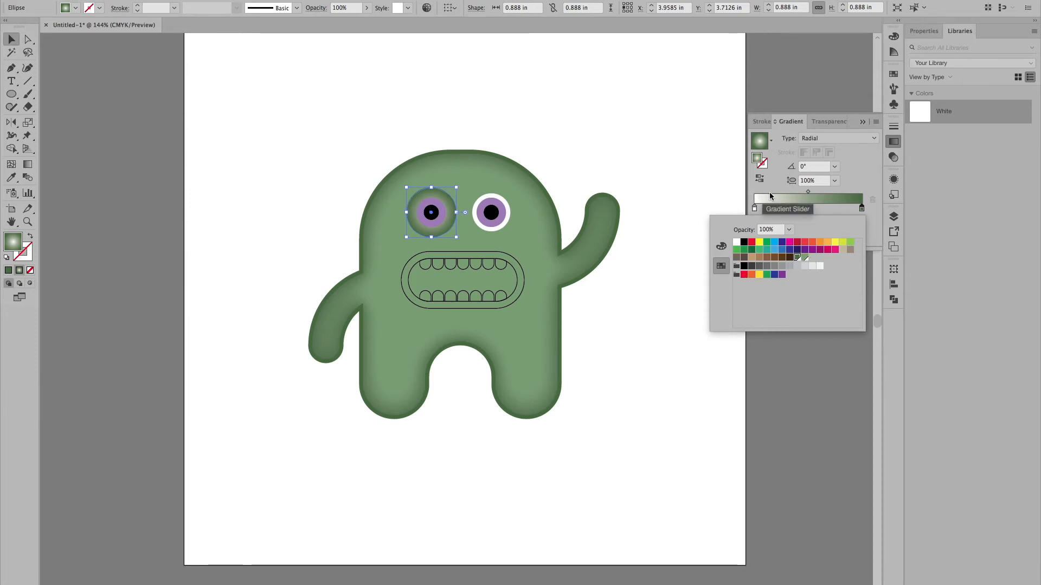
click(805, 214)
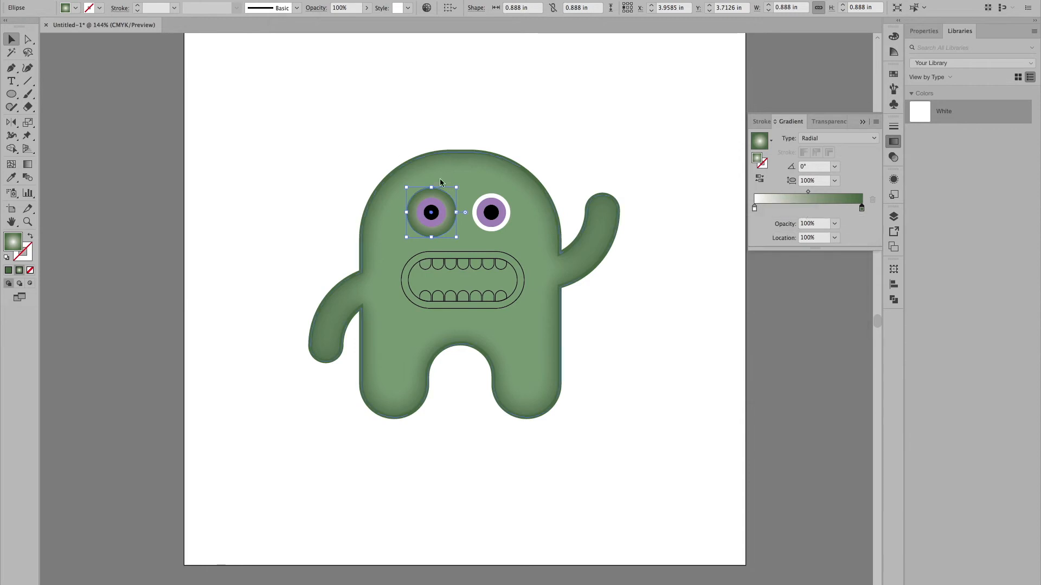
Send the gradient circle backward so it sits behind the left eye's white circle, and deselect it.
click(147, 0)
mouse_move(163, 1)
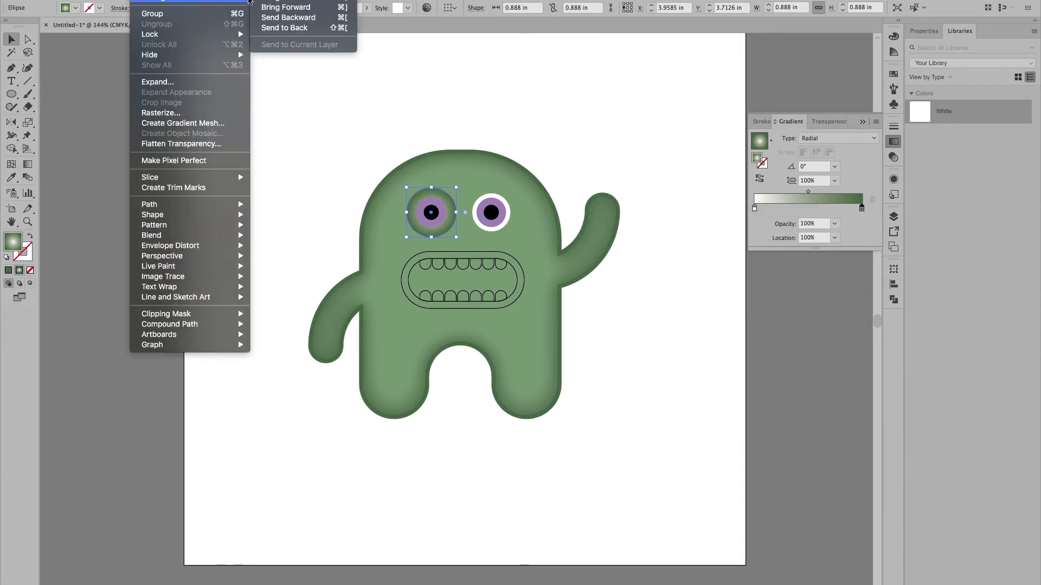
click(282, 18)
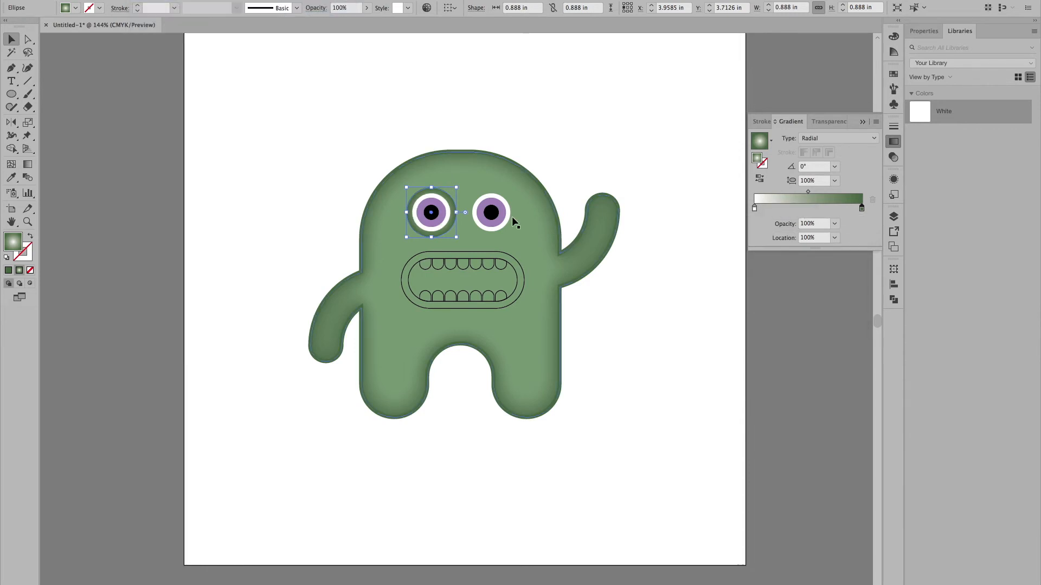
click(321, 201)
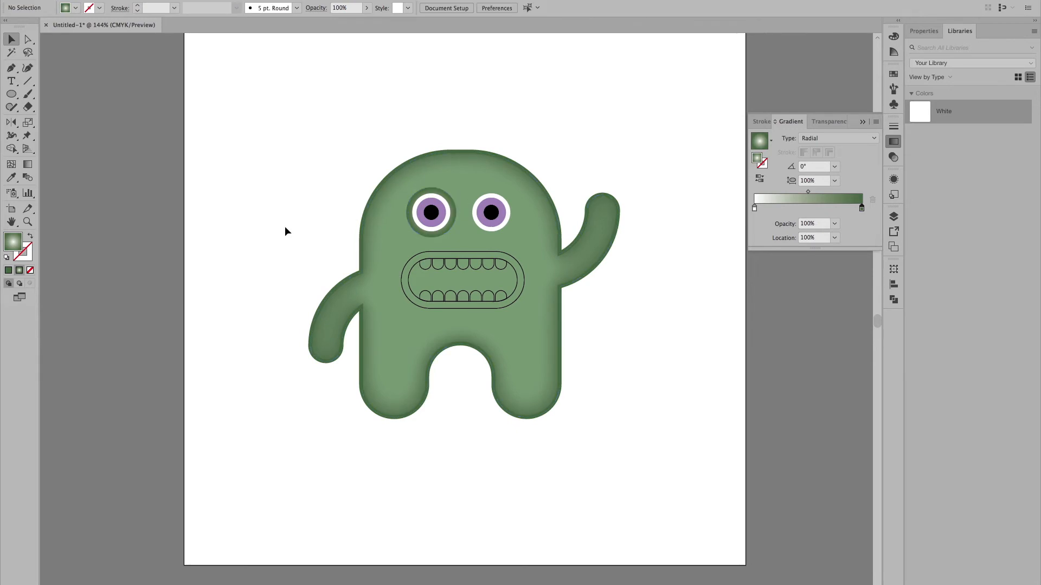
Reorder the circle's gradient with dark green at the start, white at 96.69% and the midpoint at 83.19%.
click(450, 201)
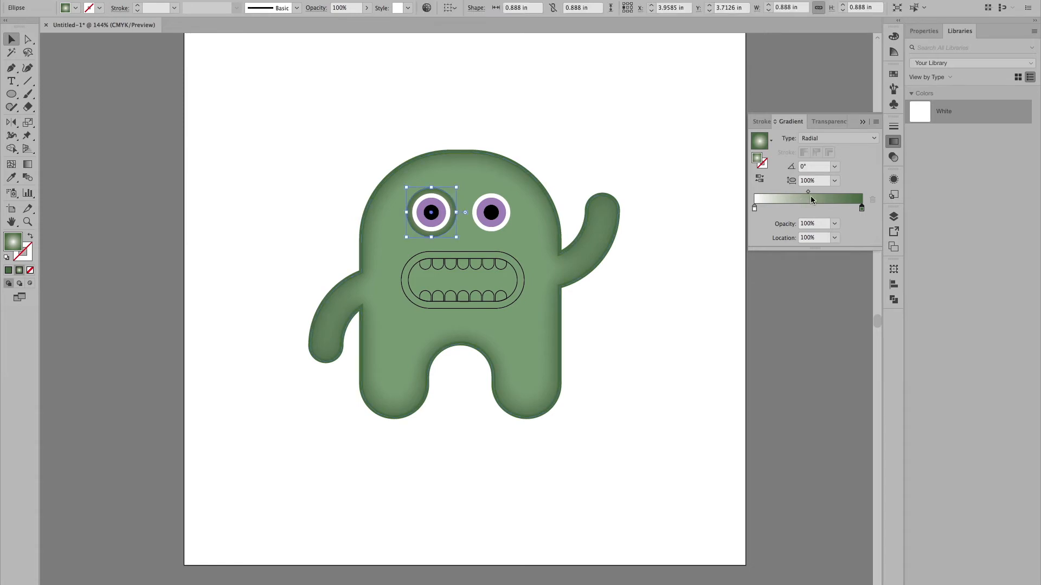
drag(807, 191, 858, 210)
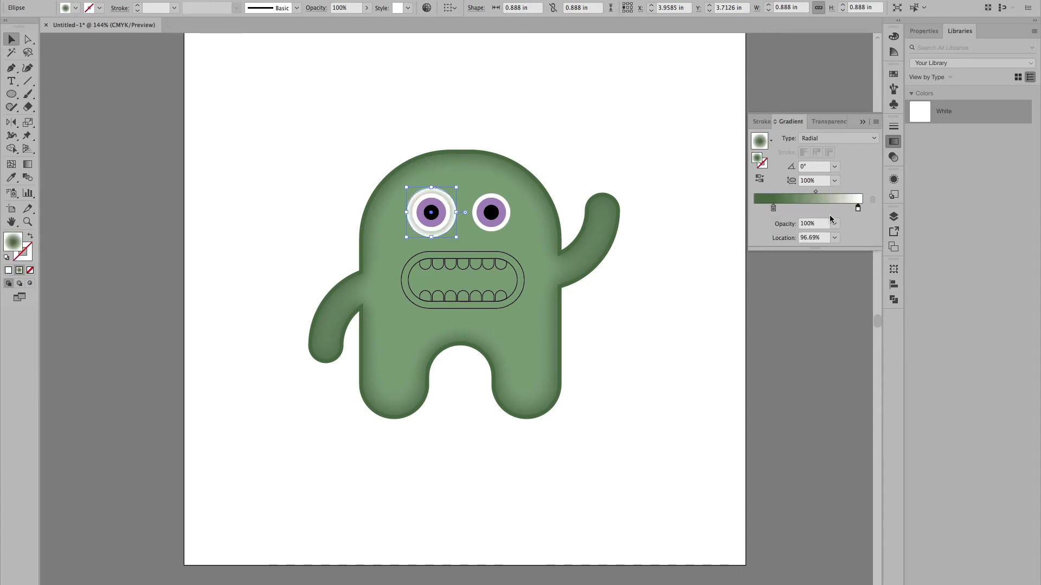
drag(773, 209, 841, 193)
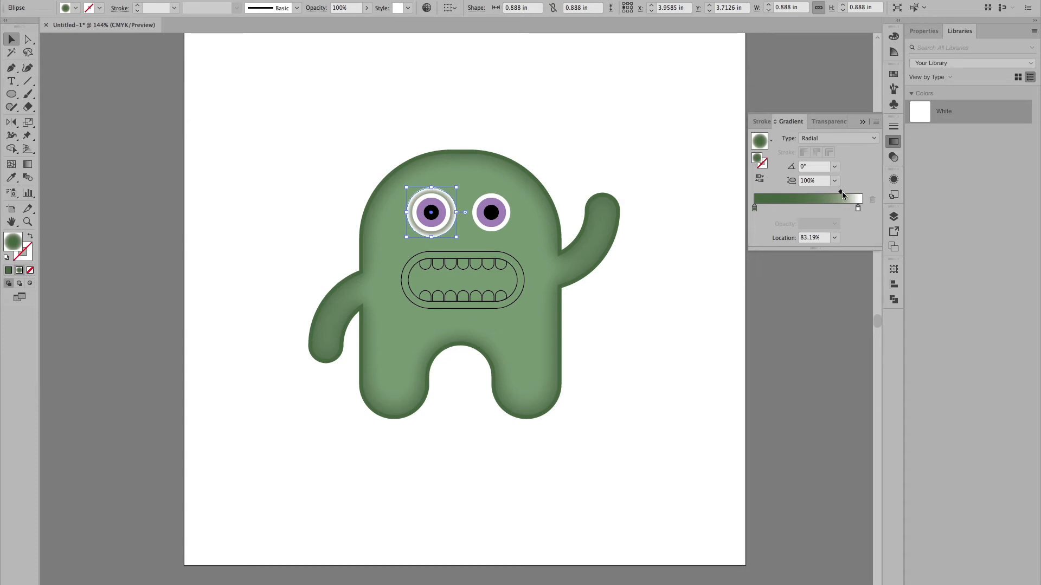
Change the white outer stop of the circle's gradient to the saved lighter body green swatch.
double_click(858, 208)
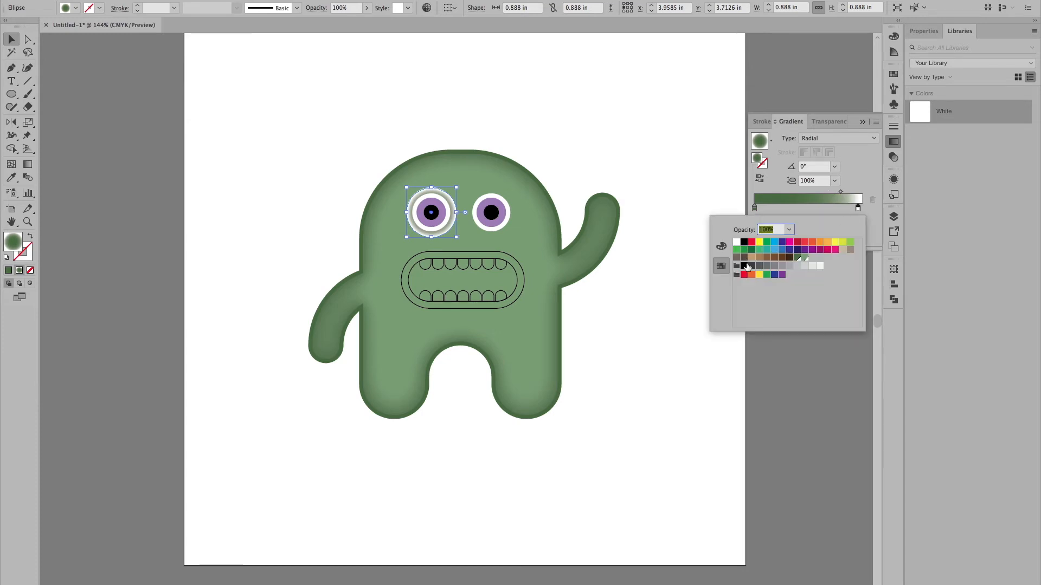
click(806, 259)
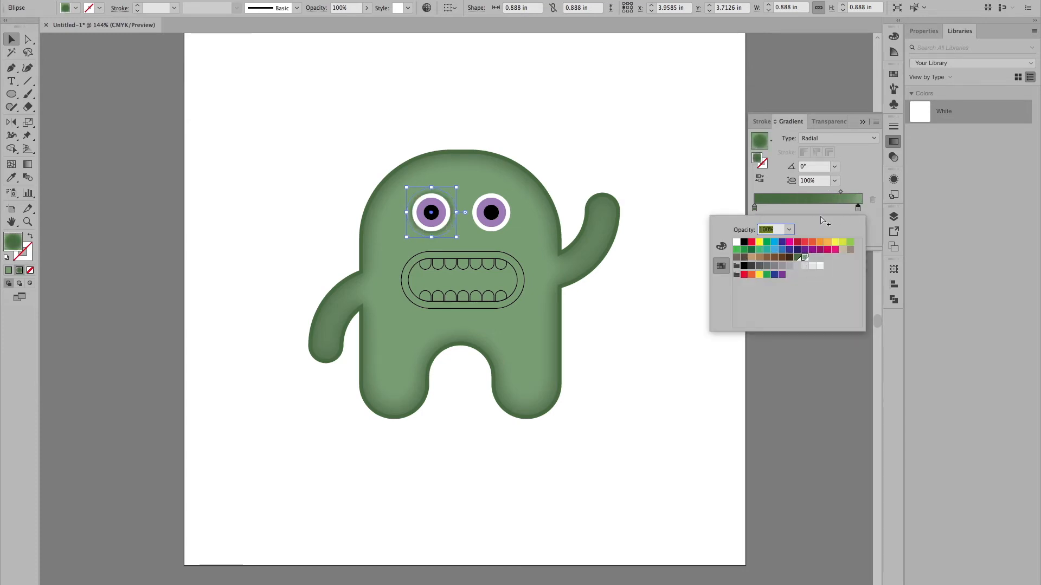
click(837, 204)
Set the light green stop's location to 100% and the gradient midpoint to 79.79% to soften the eye's shadow.
drag(857, 207, 834, 193)
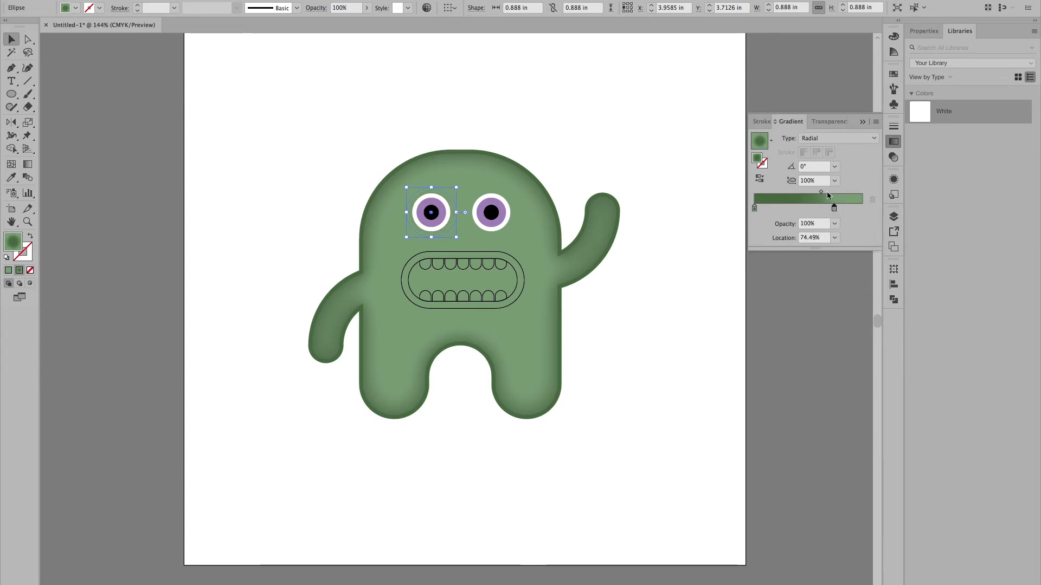
drag(835, 209, 862, 210)
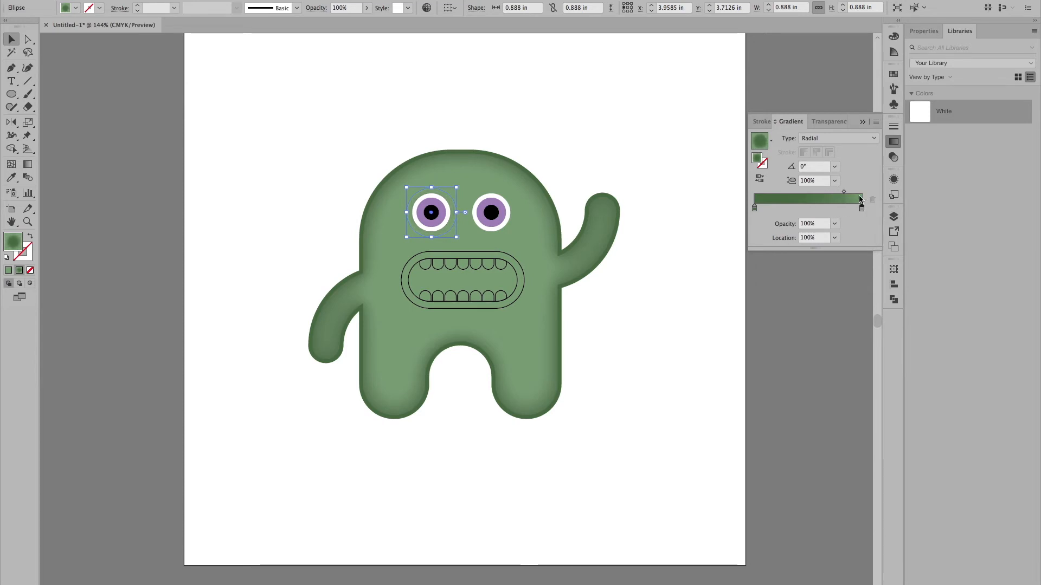
click(843, 192)
drag(842, 193, 840, 192)
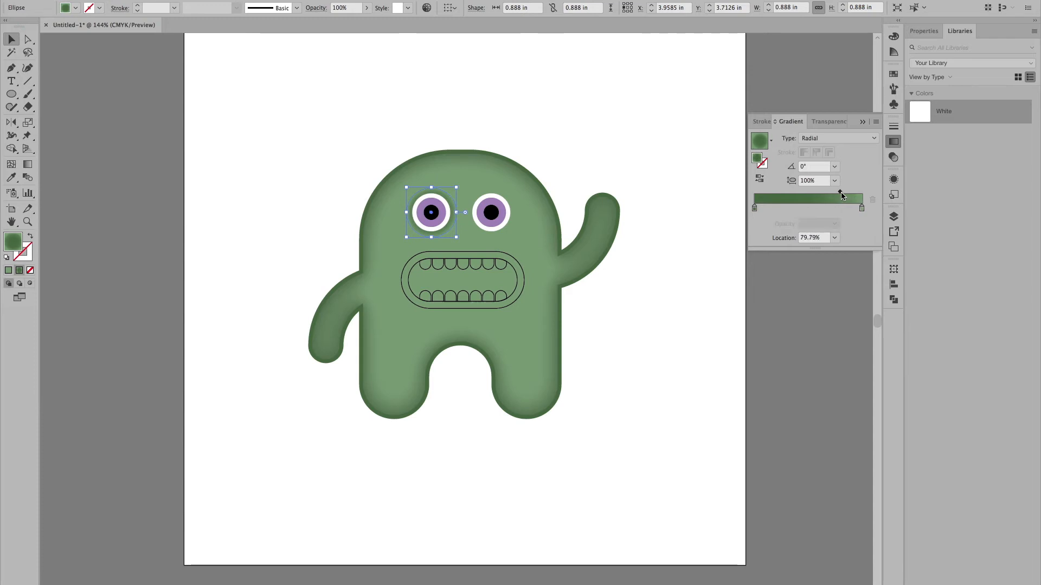
Duplicate the left eye's gradient shadow circle, centre the copy behind the right eye, and deselect it.
click(498, 217)
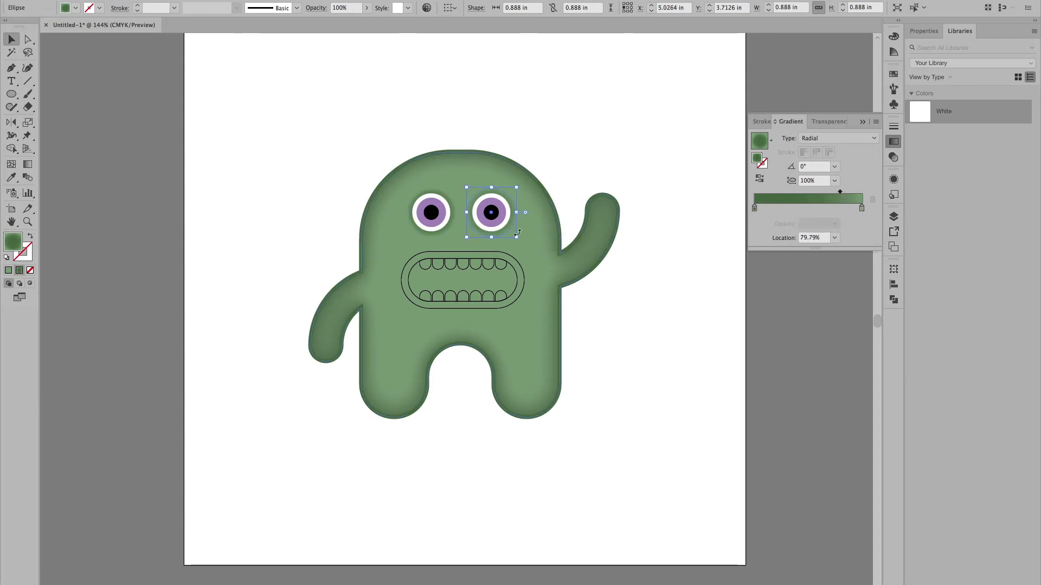
click(593, 150)
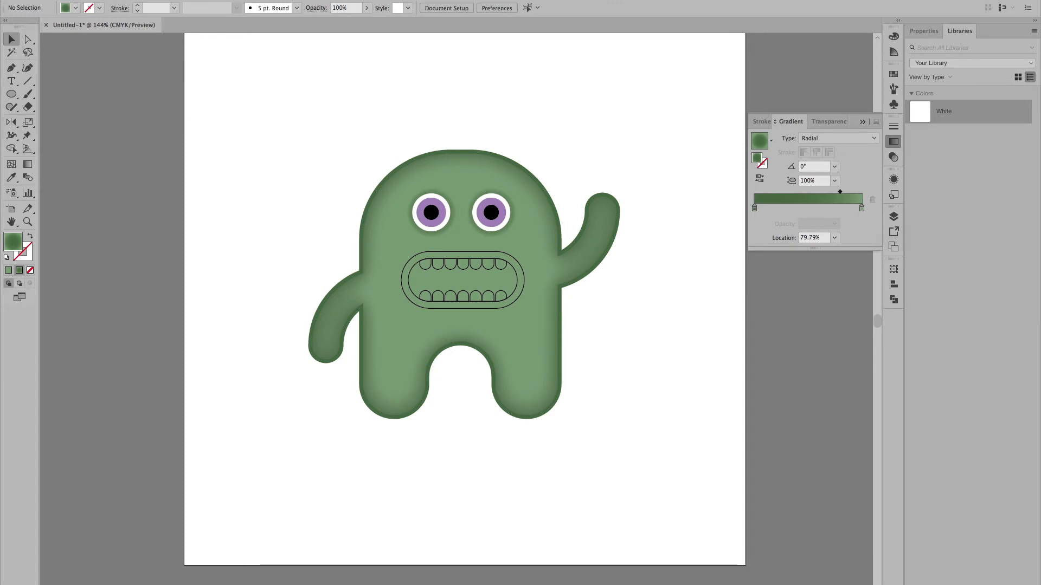
Create a new global process color swatch from the purple fill of the left eye's iris.
click(438, 221)
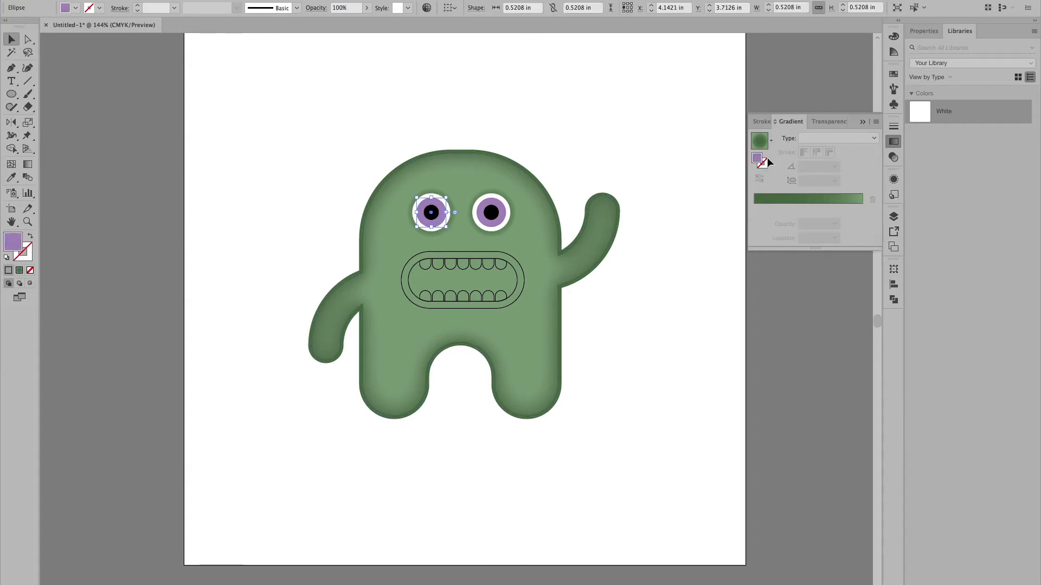
click(813, 139)
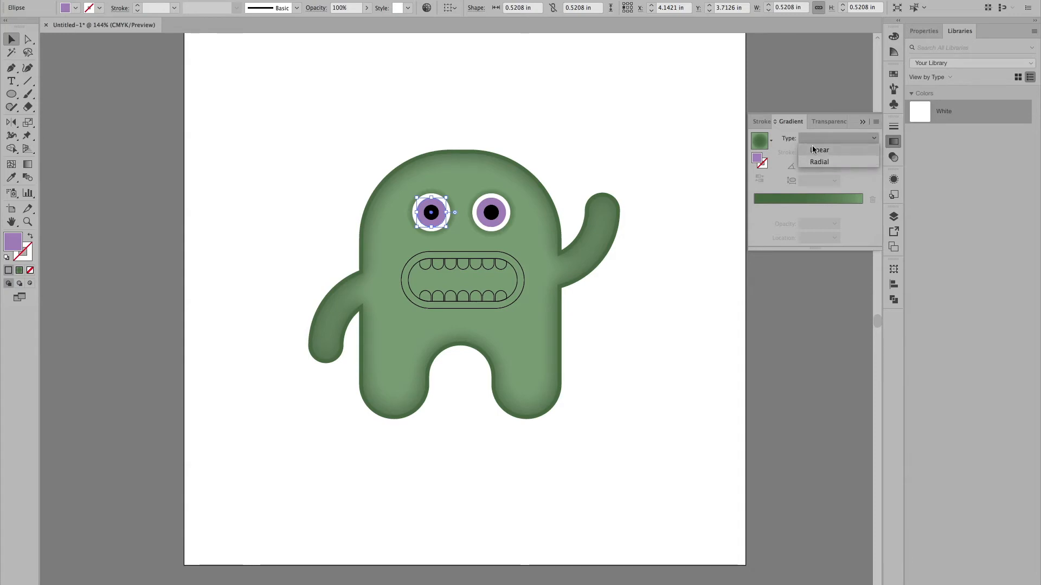
click(893, 73)
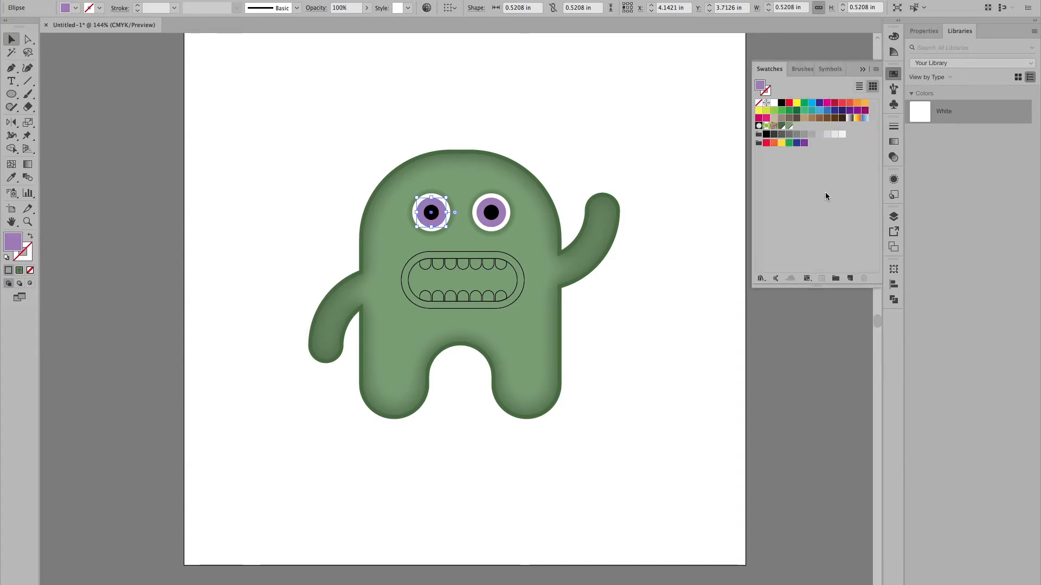
click(850, 278)
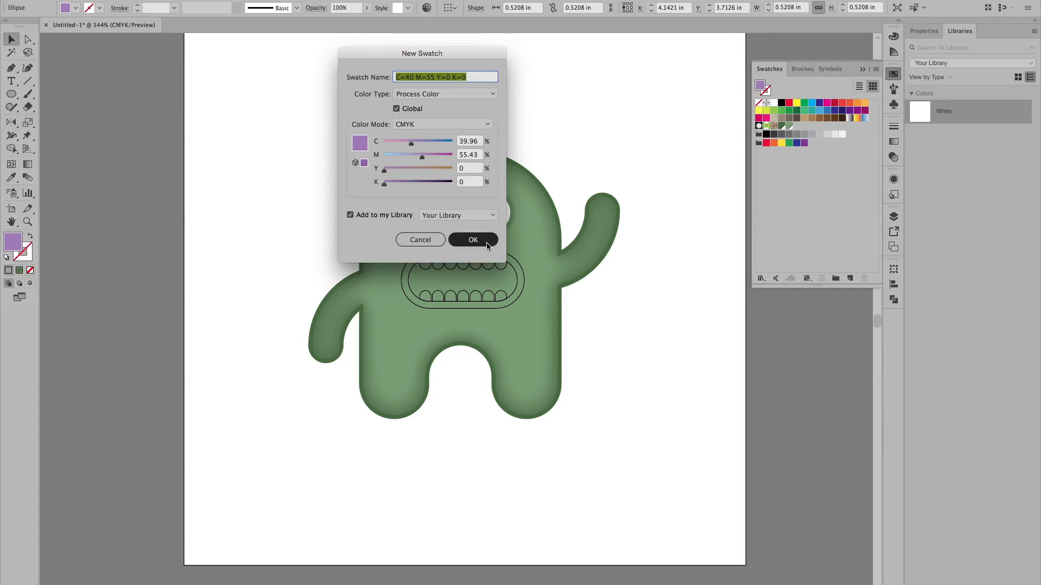
Save the purple C=40 M=55 Y=0 K=0 as a global library swatch and give the left iris a radial gradient fill.
key(Return)
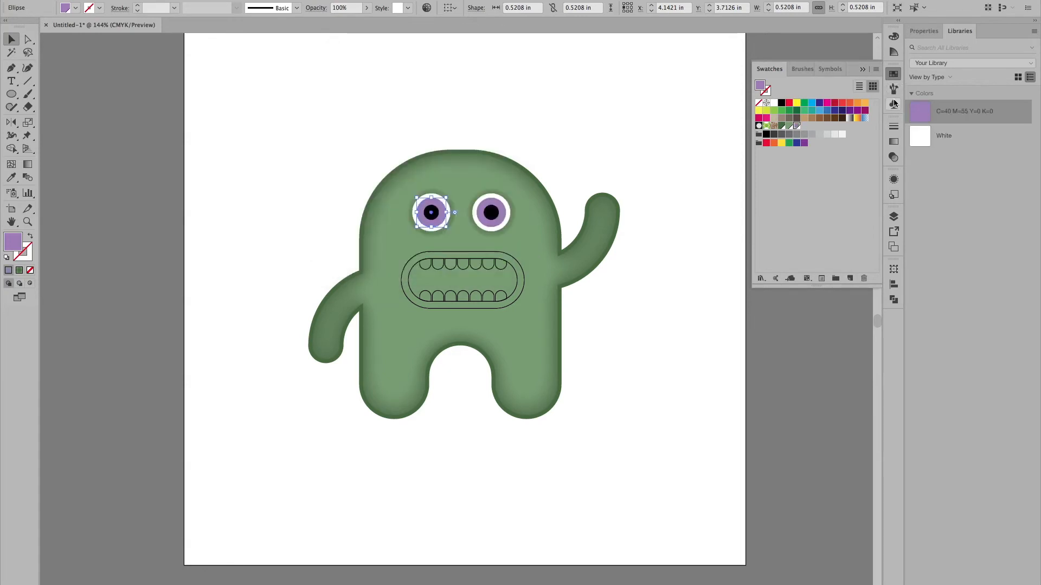
click(895, 158)
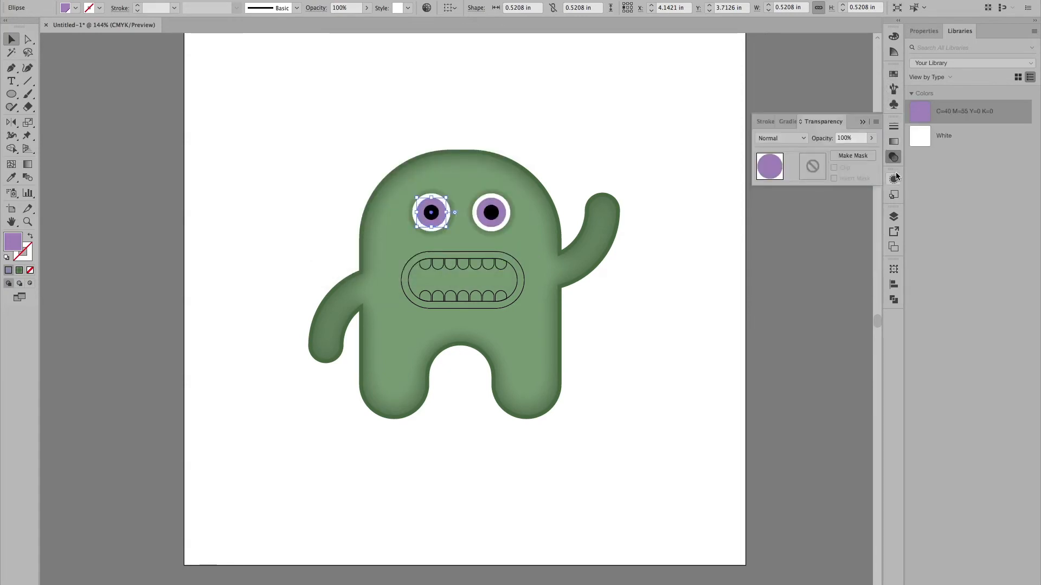
click(894, 142)
click(836, 140)
click(834, 158)
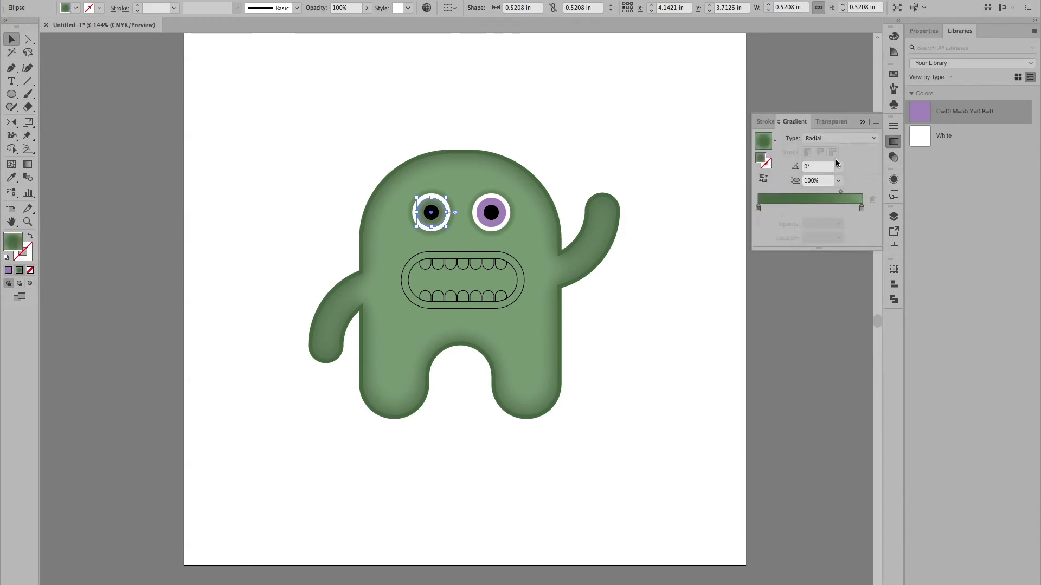
Colour the left iris gradient from the saved light purple at the centre to the dark purple swatch at the edge.
click(758, 209)
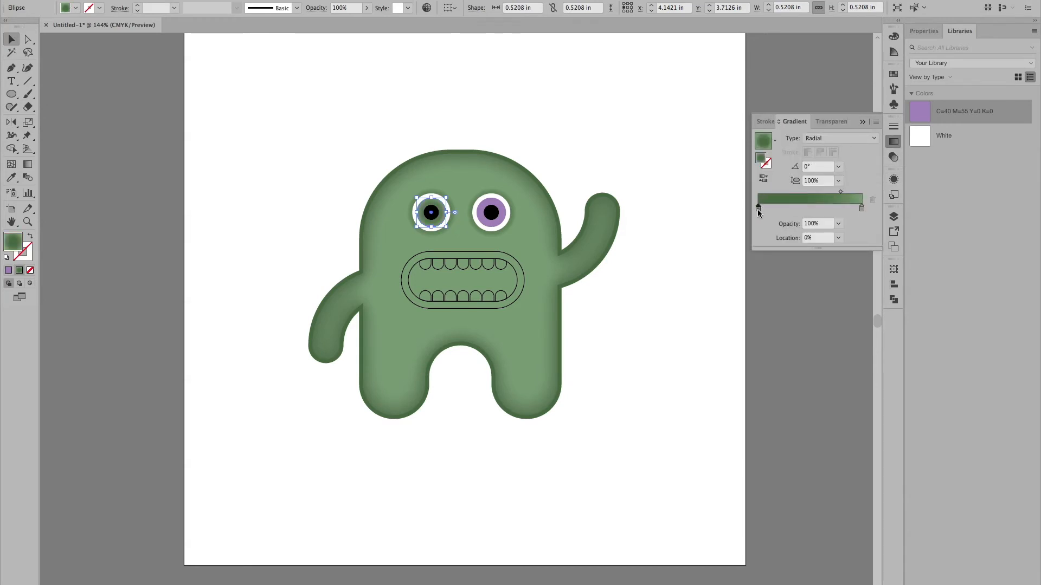
double_click(757, 208)
click(811, 258)
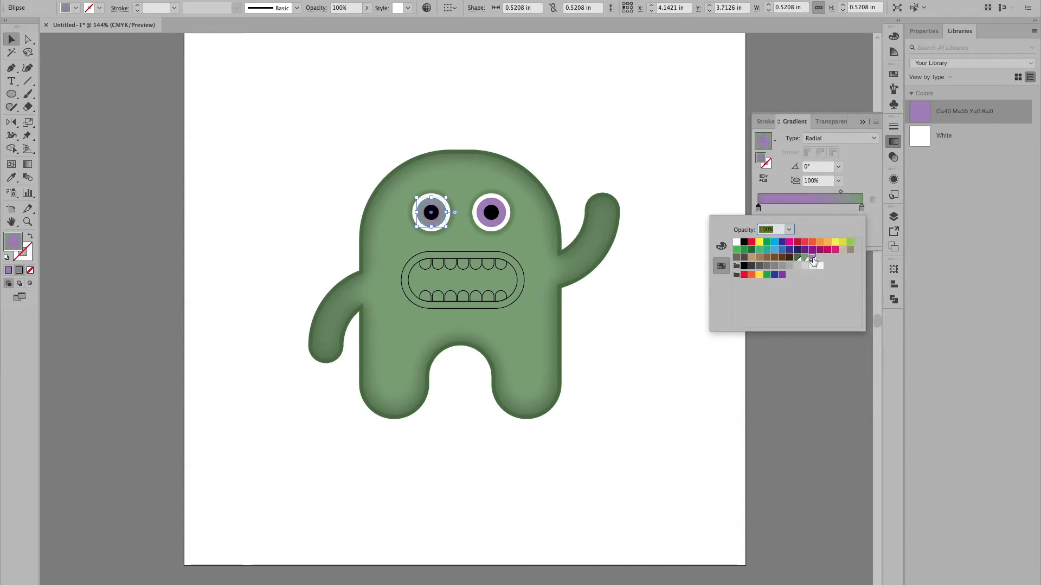
click(861, 208)
double_click(861, 208)
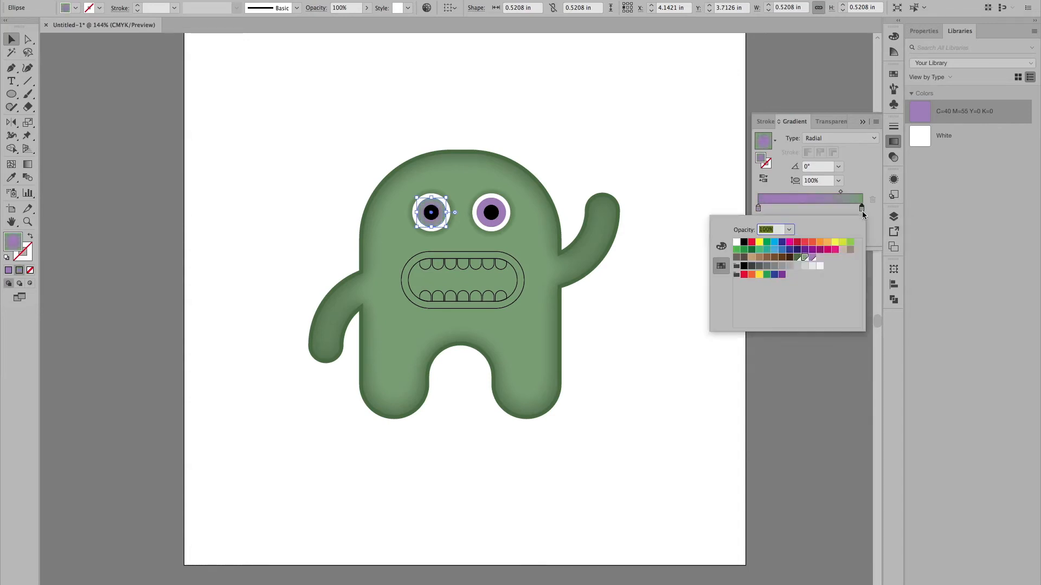
click(782, 275)
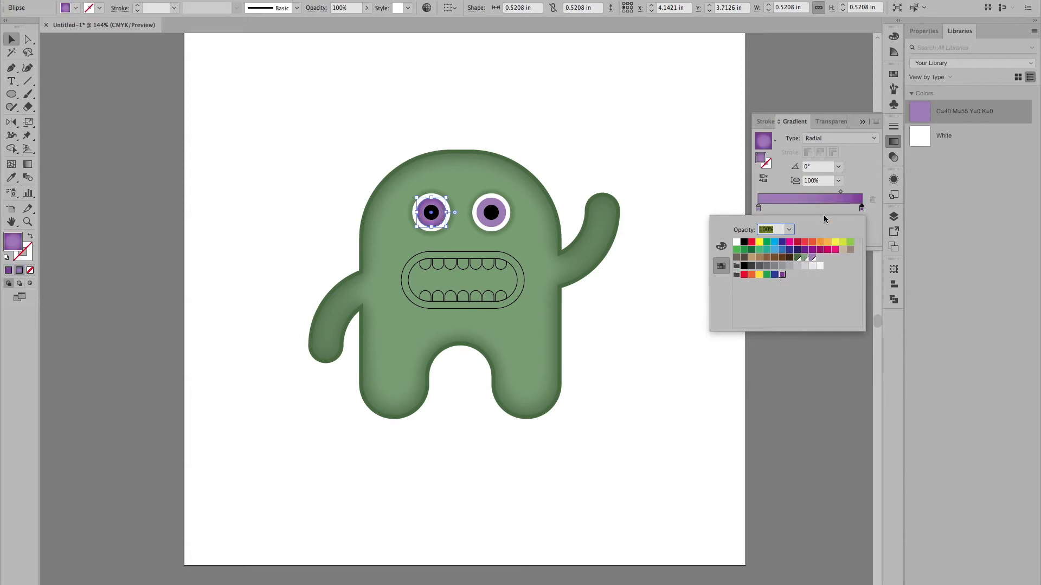
click(661, 275)
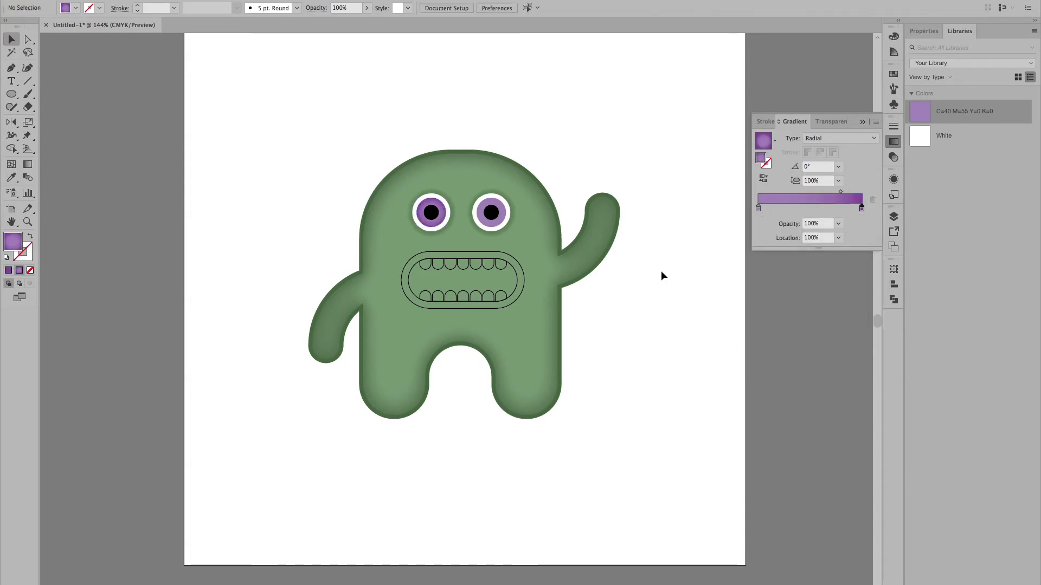
Apply a radial gradient to the left eye's outer white circle and set its centre stop to white.
click(440, 227)
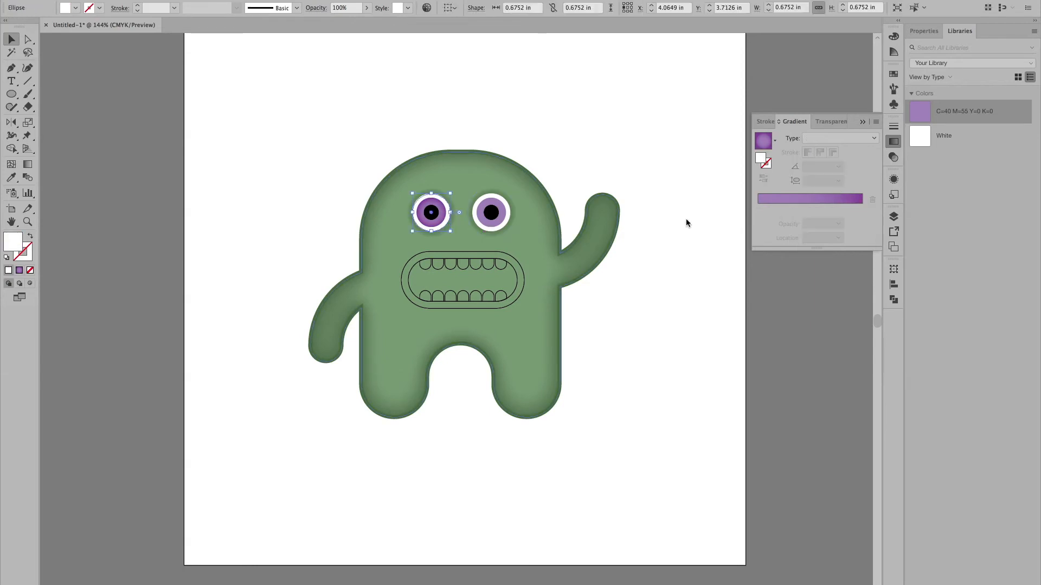
click(813, 139)
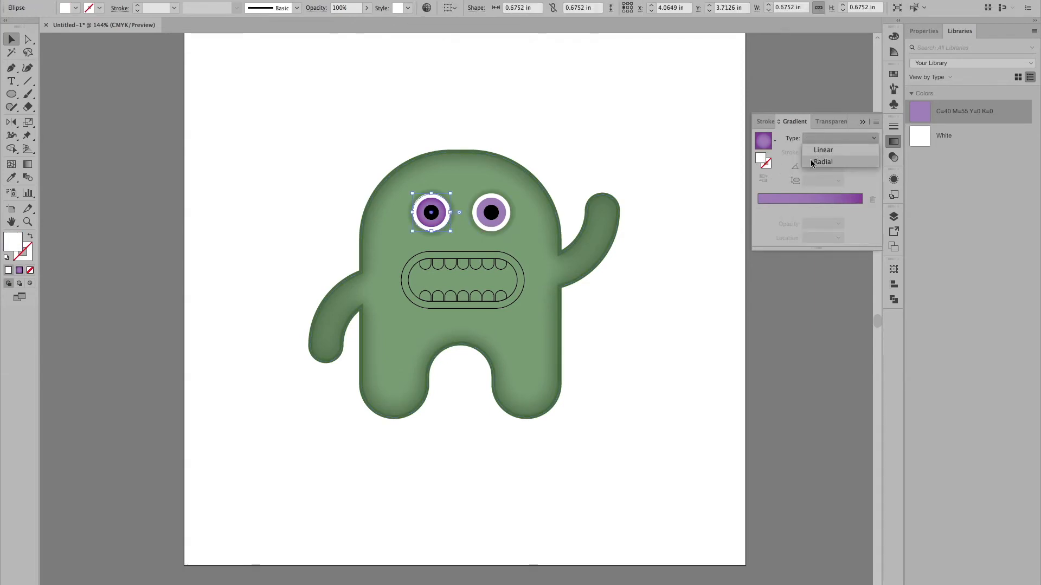
click(812, 163)
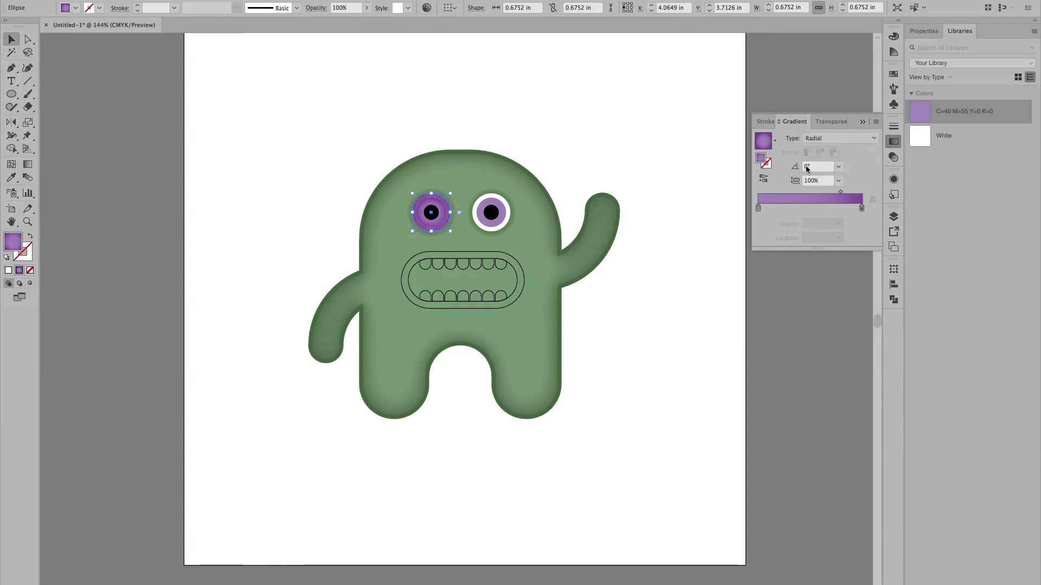
double_click(758, 209)
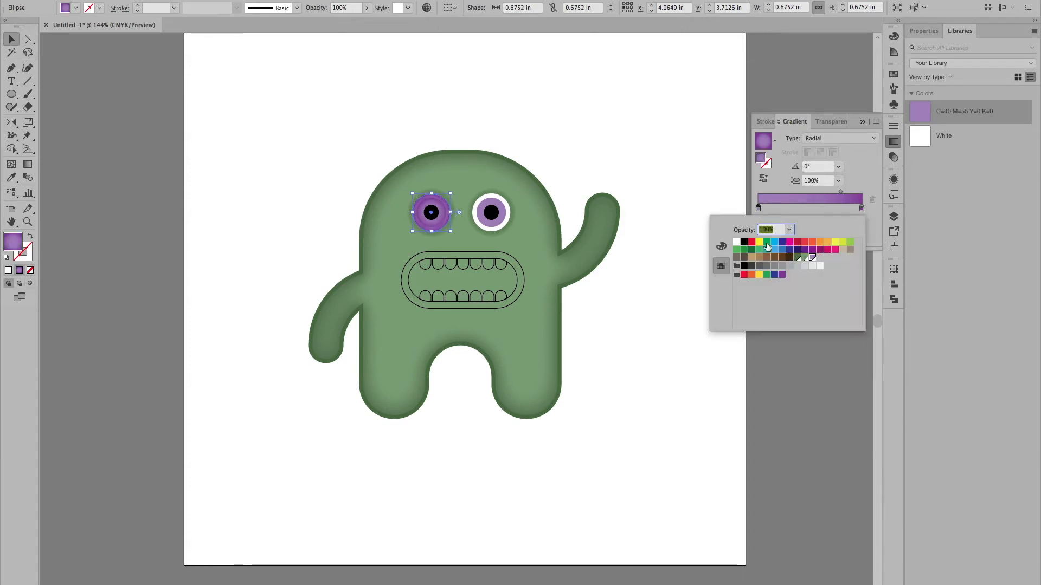
click(737, 243)
Set the outer gradient stop of the left eye white to pale yellow with C 0, M 0, Y 13, K 0.
double_click(862, 209)
click(720, 247)
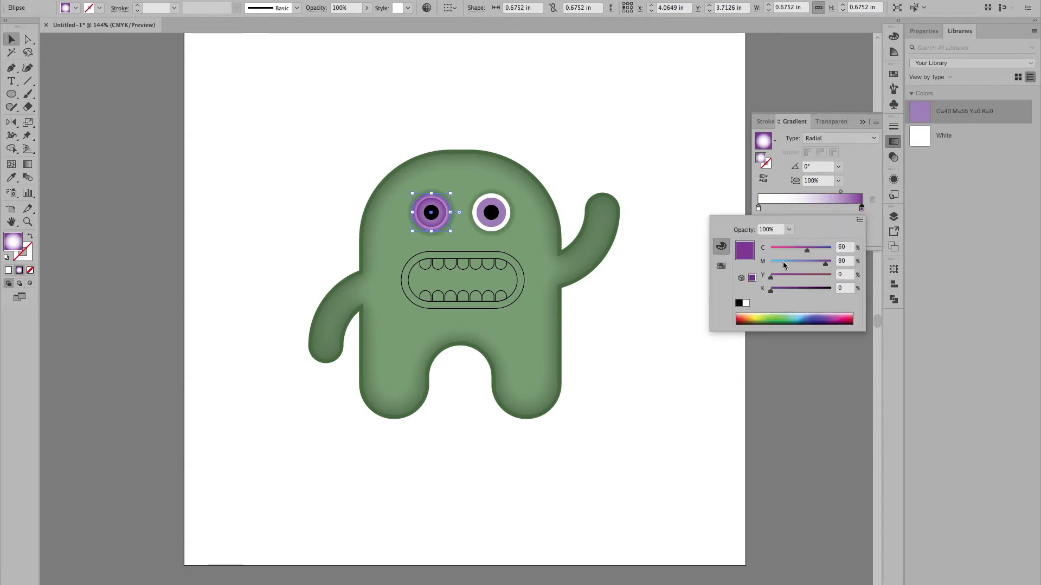
click(746, 303)
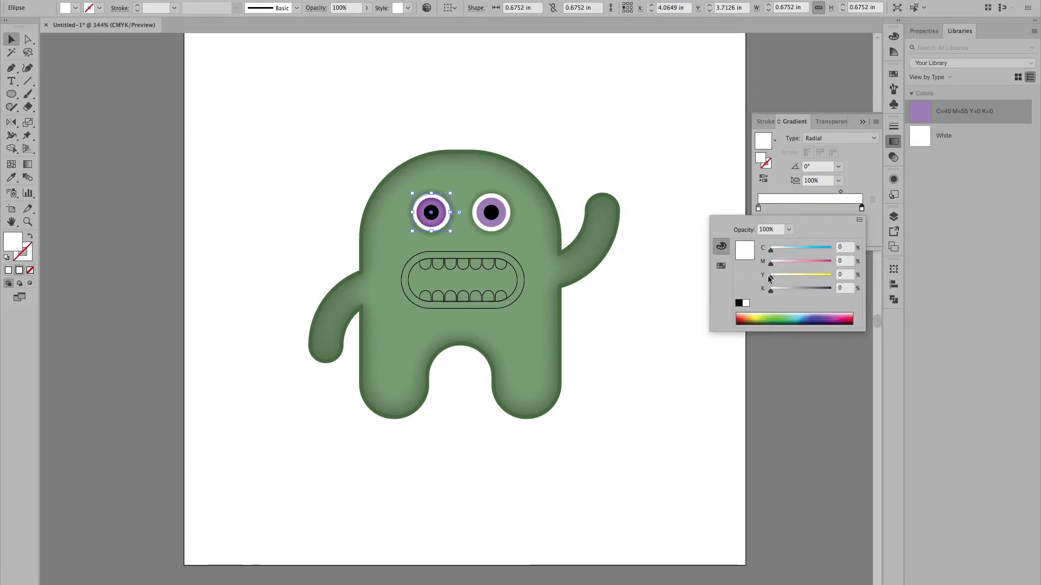
drag(771, 279, 777, 276)
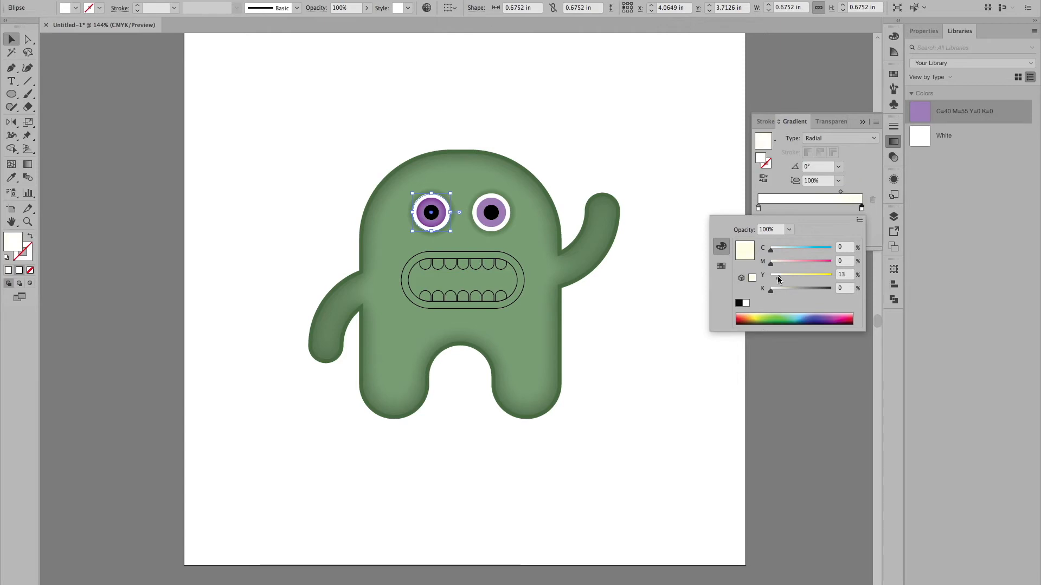
click(806, 214)
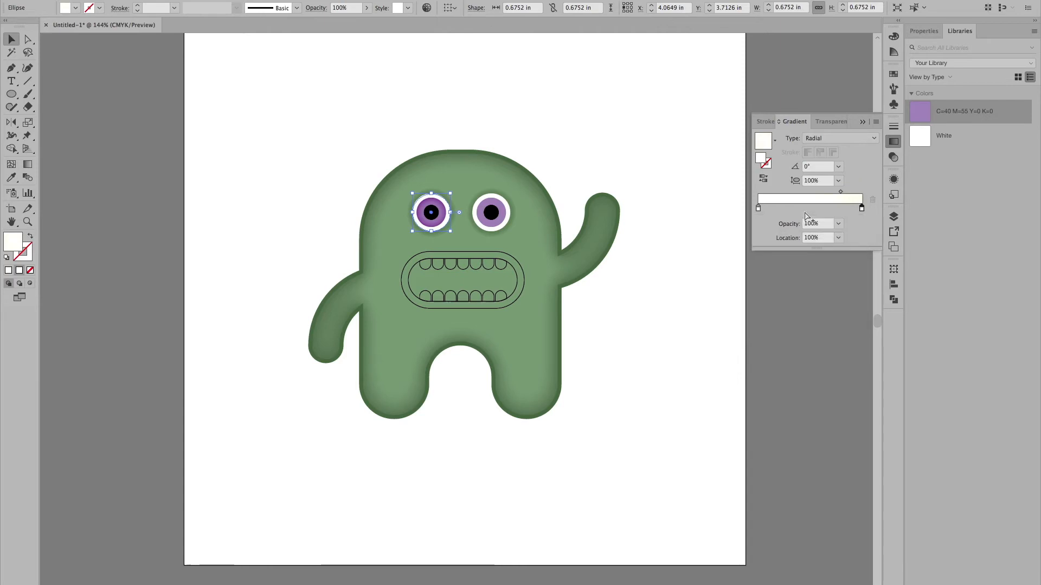
click(655, 317)
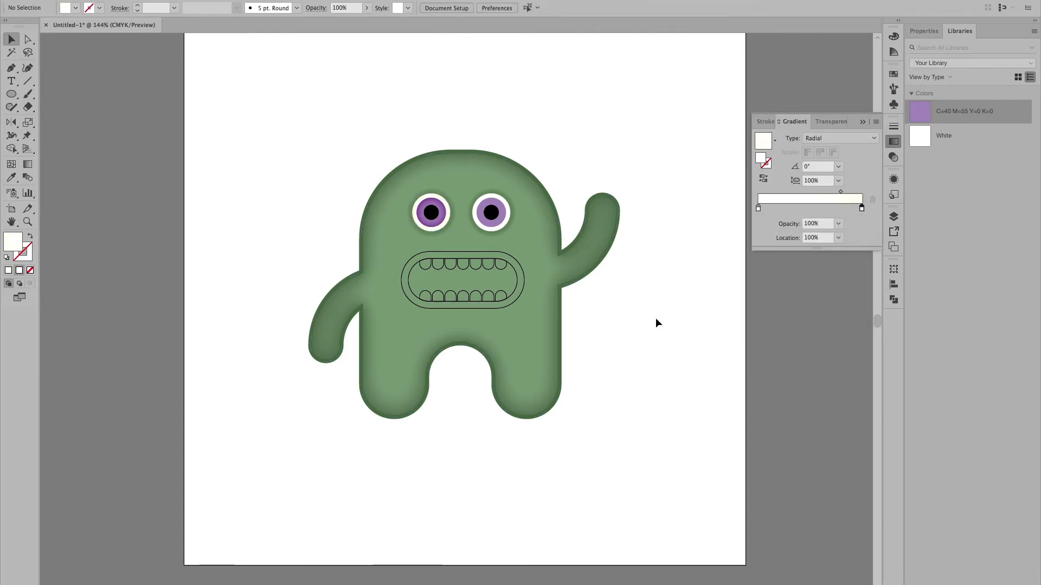
Copy the left iris's purple gradient onto the right iris with the Eyedropper.
click(503, 204)
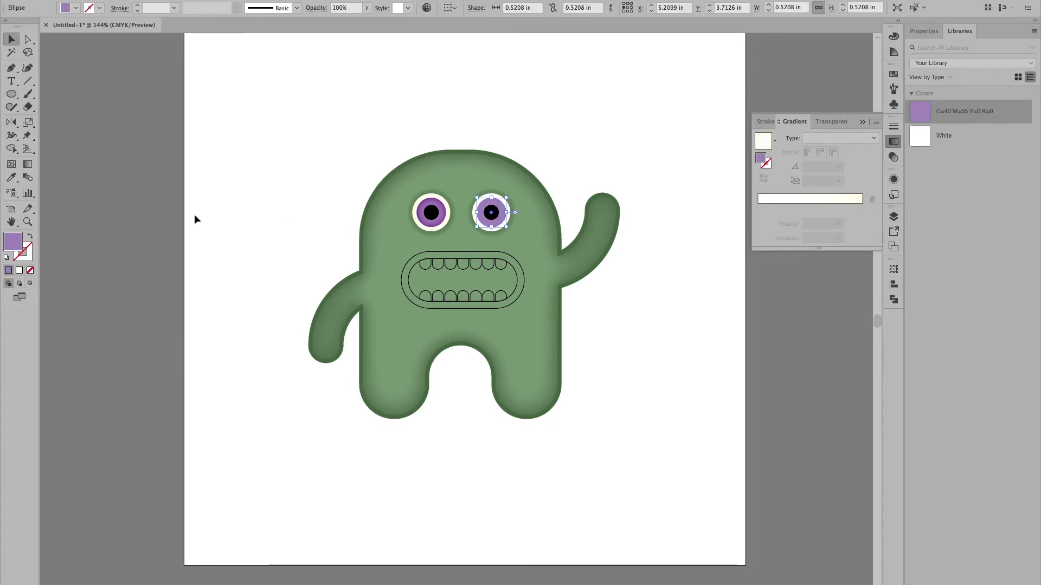
click(11, 177)
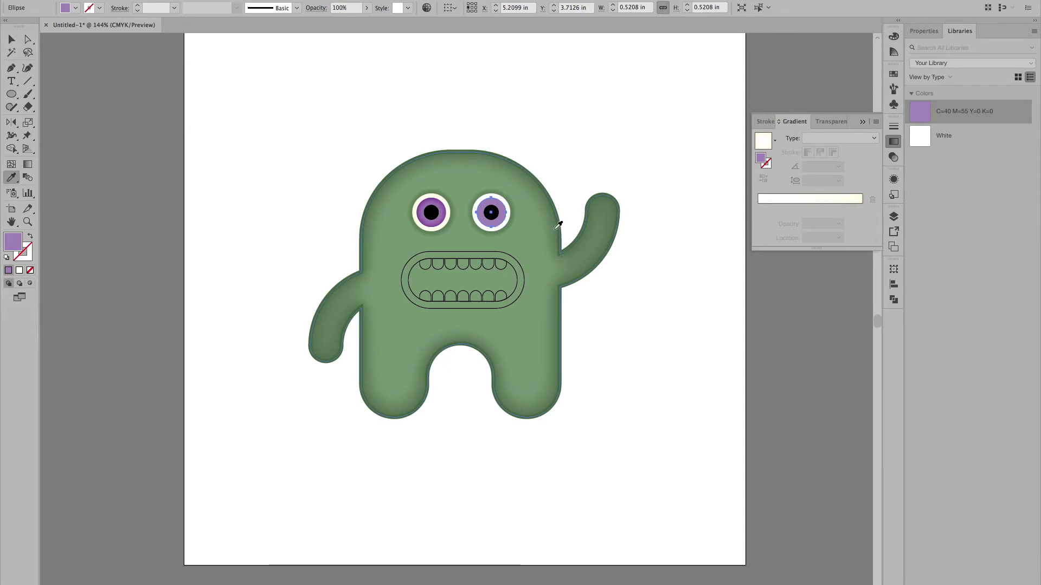
click(446, 212)
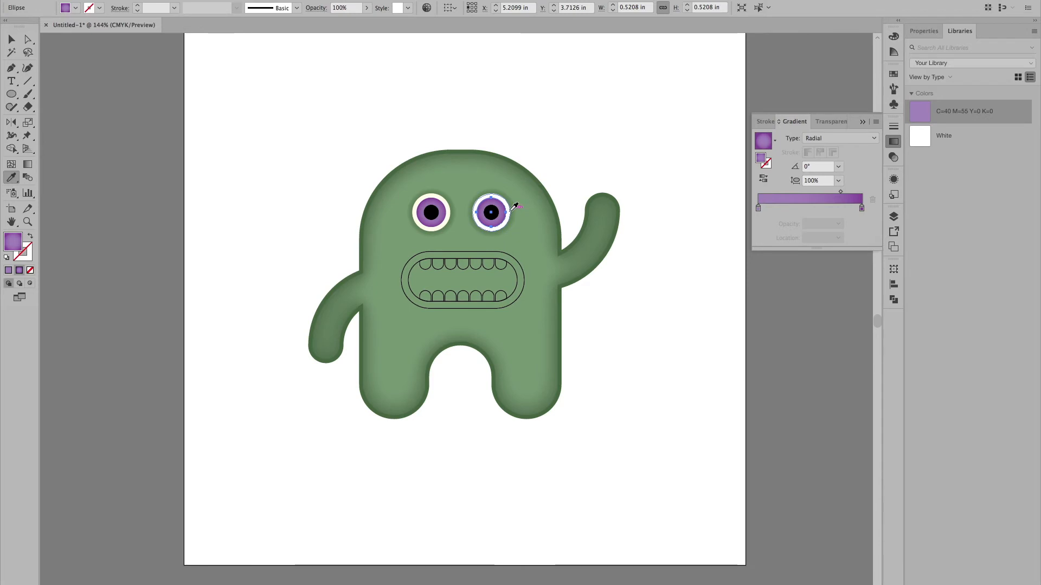
Try to copy the left eye white's pale gradient onto the right eye white with the Eyedropper.
key(super)
super+click(508, 219)
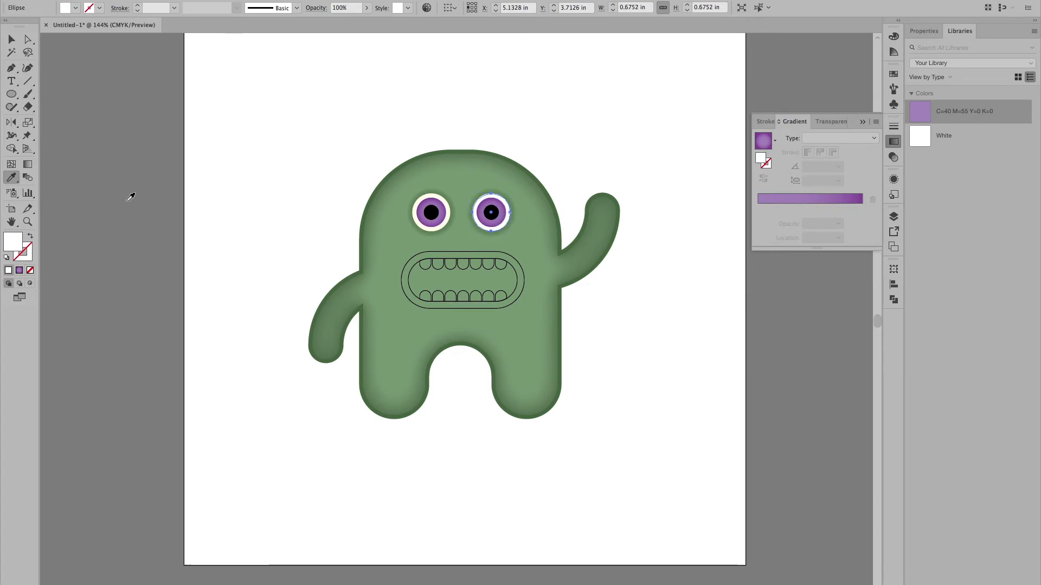
click(448, 206)
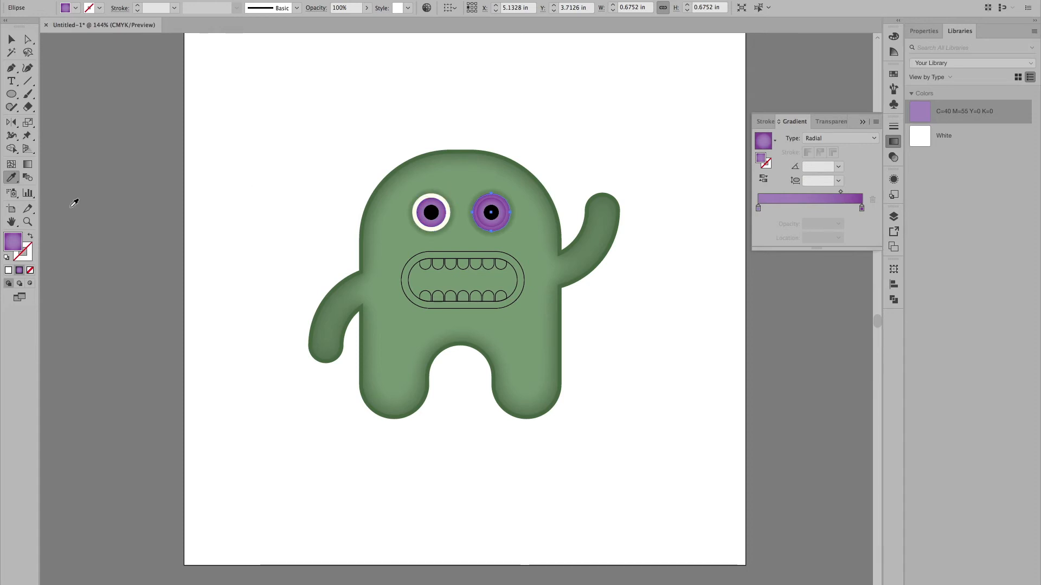
Delete the right eye's outer circle and replace it with a duplicate of the left eye's pale outer circle.
key(v)
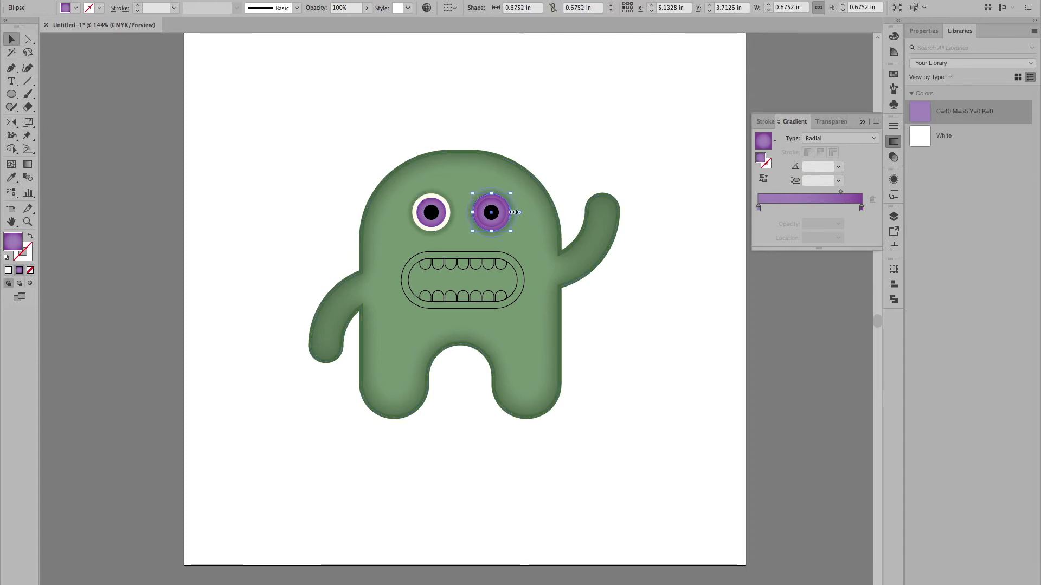
key(BackSpace)
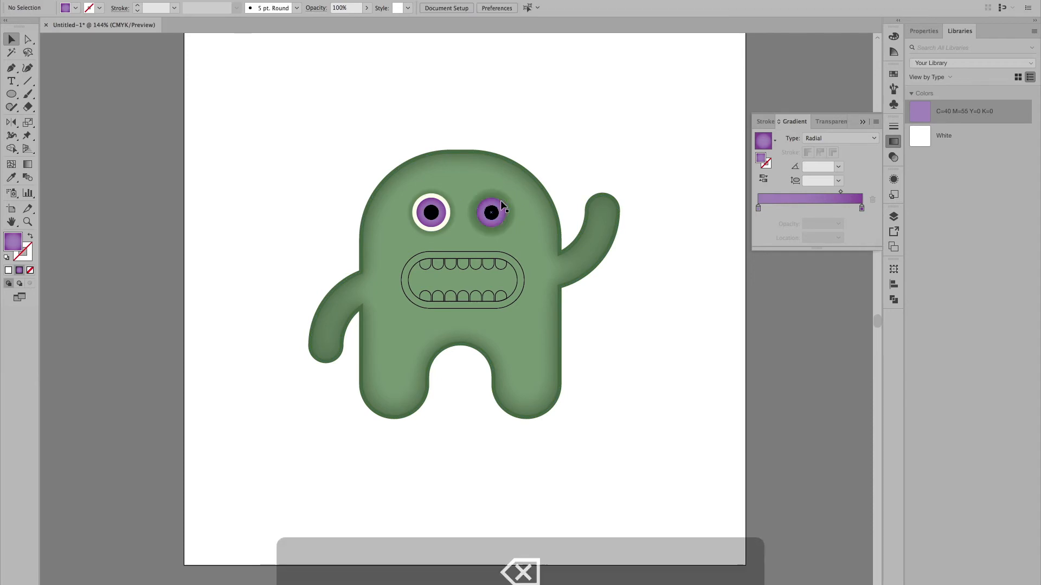
click(452, 211)
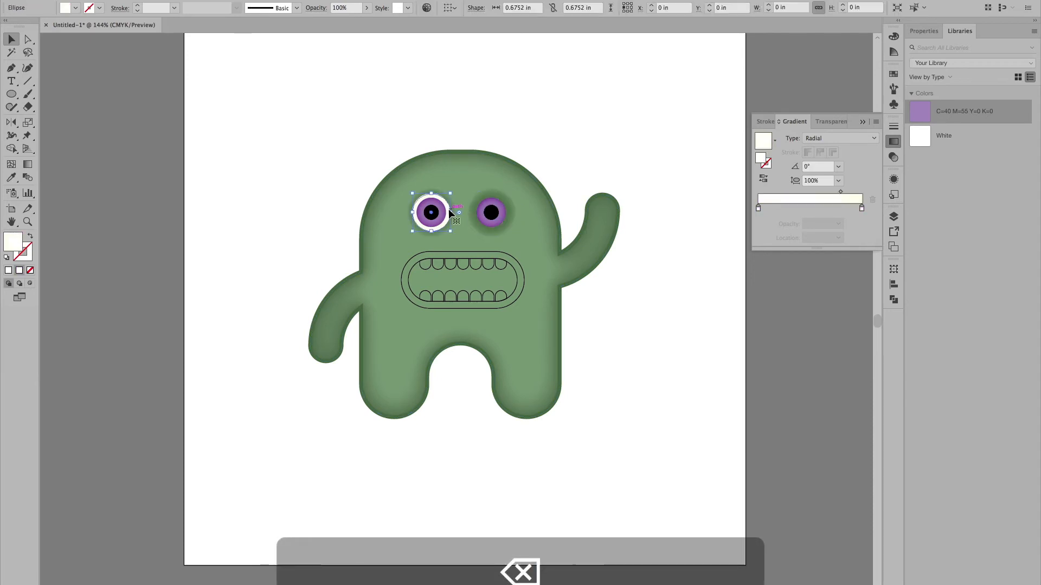
drag(449, 212, 510, 211)
click(609, 163)
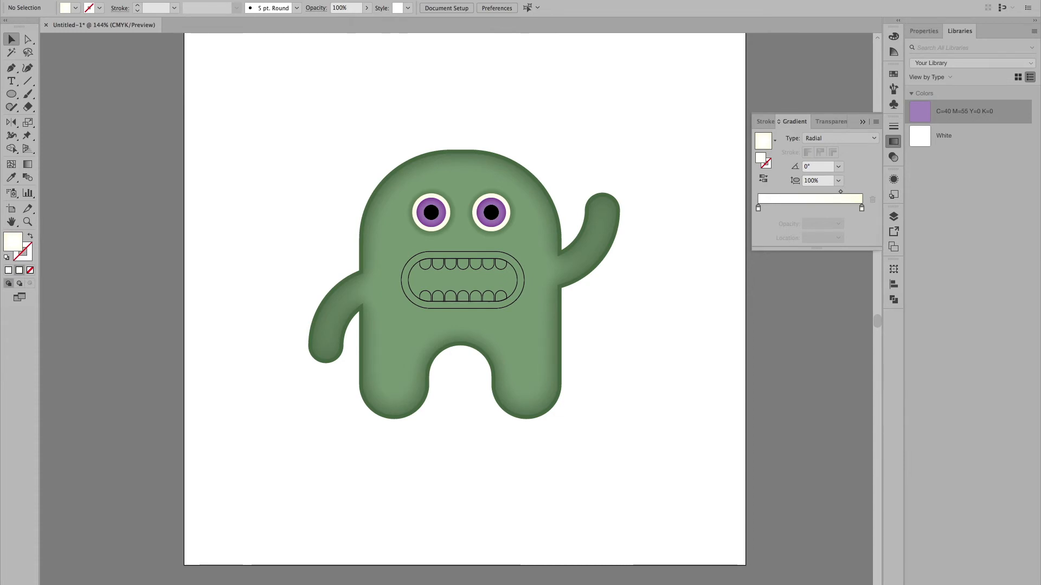
Draw two pale highlight circles on the left eye, a small one in the pupil and one about 0.12 in wide at the iris edge.
click(13, 96)
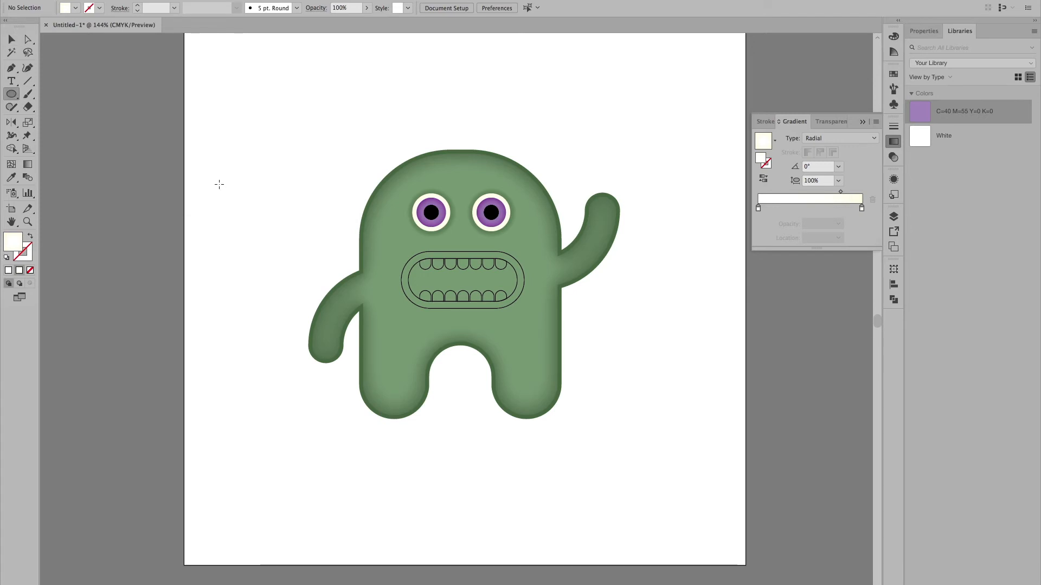
key(super+equal)
key(super+equal)
key(super+equal)
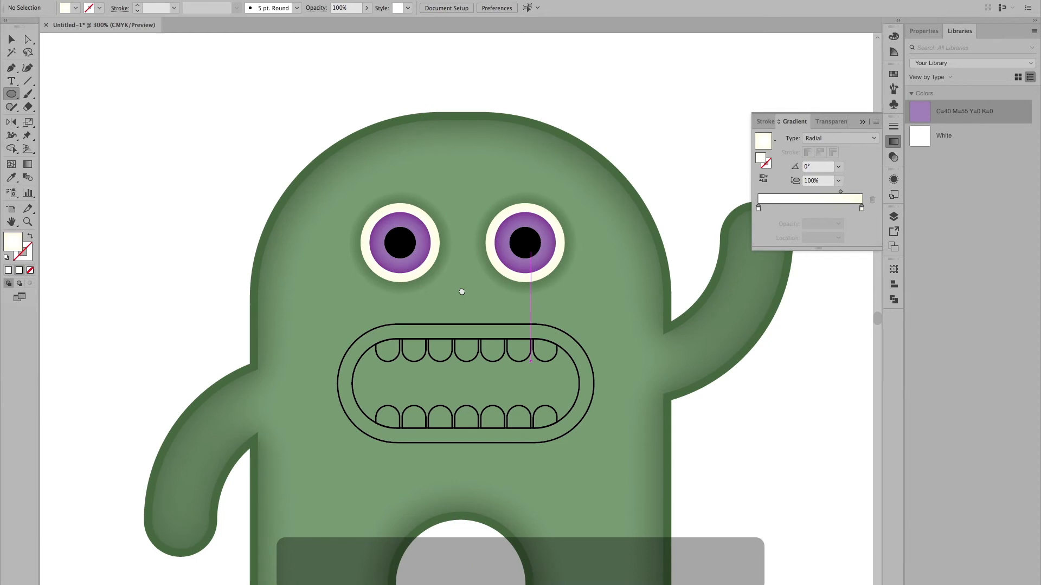
drag(464, 139, 462, 289)
key(super+equal)
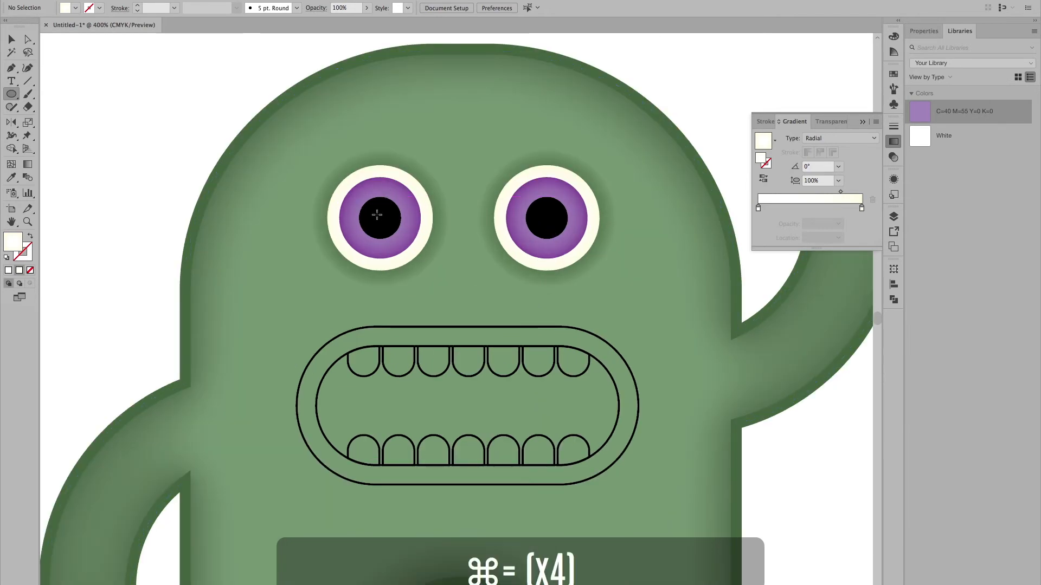
drag(388, 213, 428, 215)
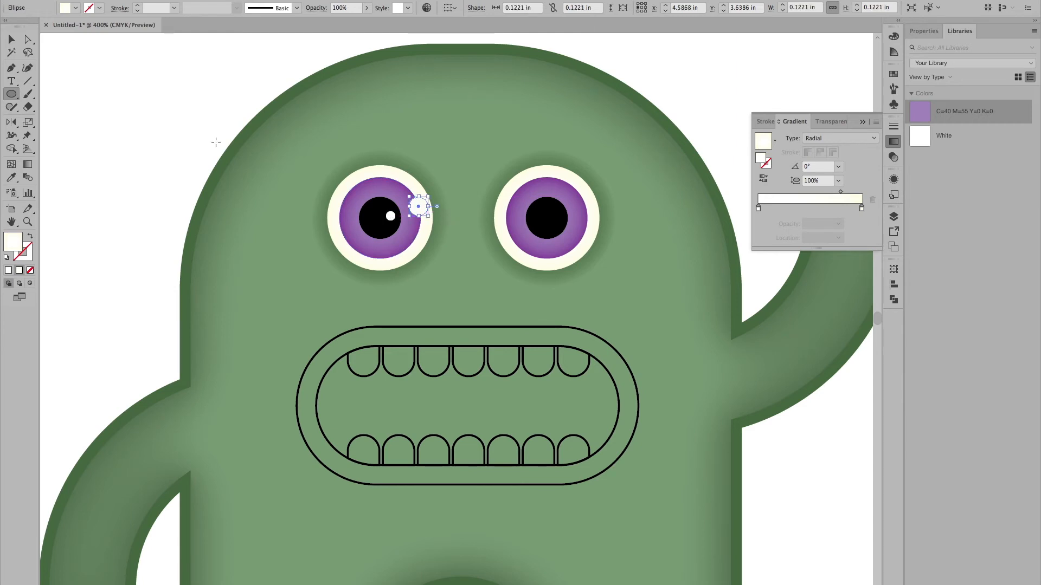
Duplicate both left eye highlights together onto the matching spots of the right eye.
key(v)
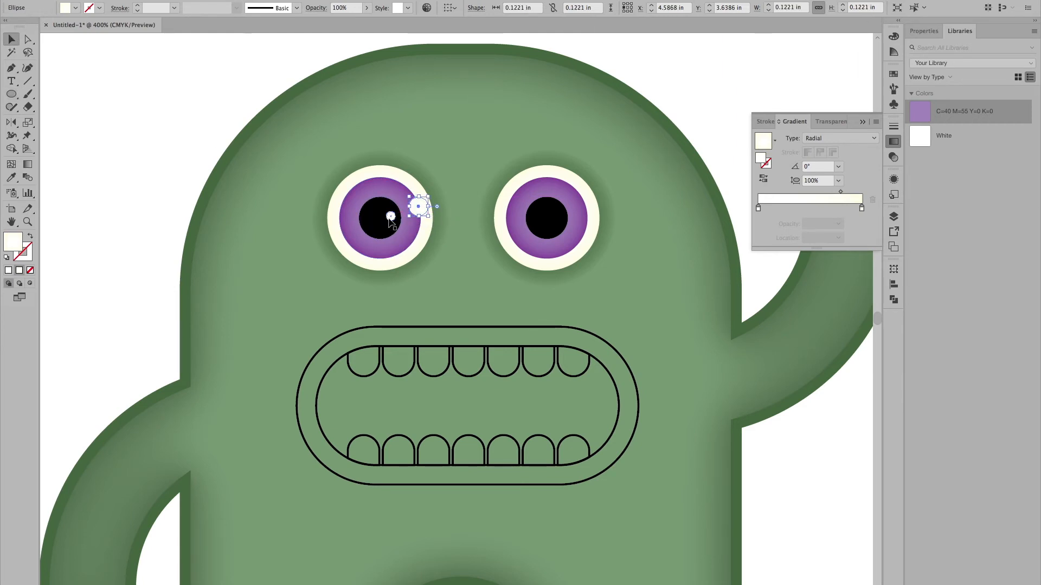
shift+click(392, 218)
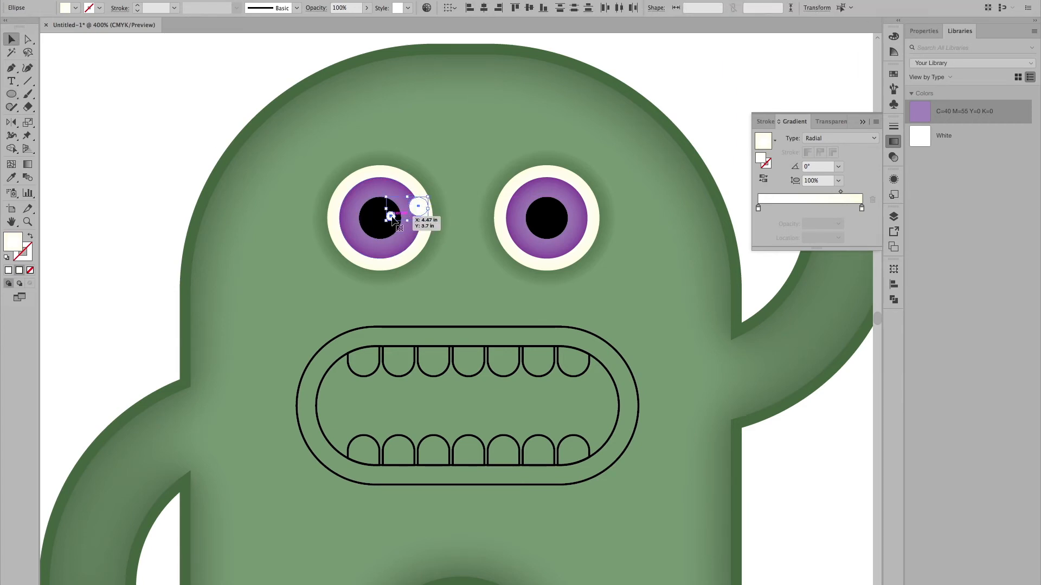
drag(391, 217, 556, 215)
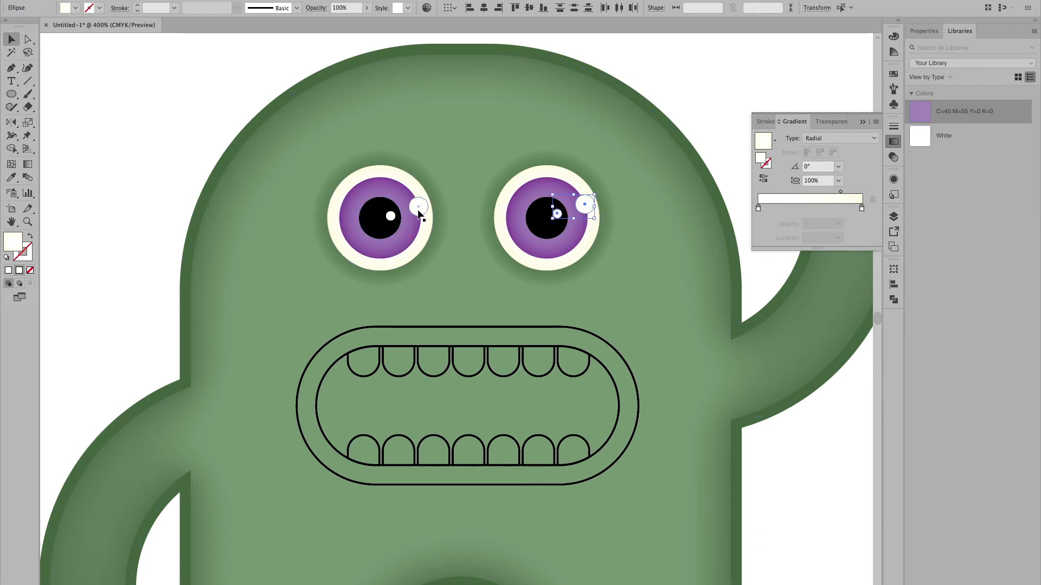
Lower the opacity of all four eye highlights, small and large, to 55%.
shift+click(393, 217)
click(894, 159)
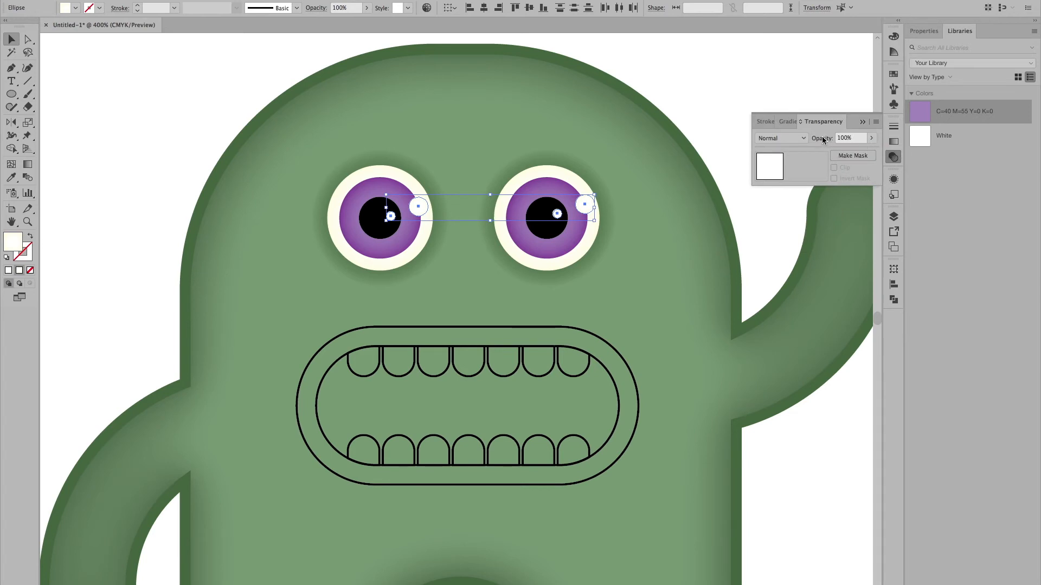
click(802, 140)
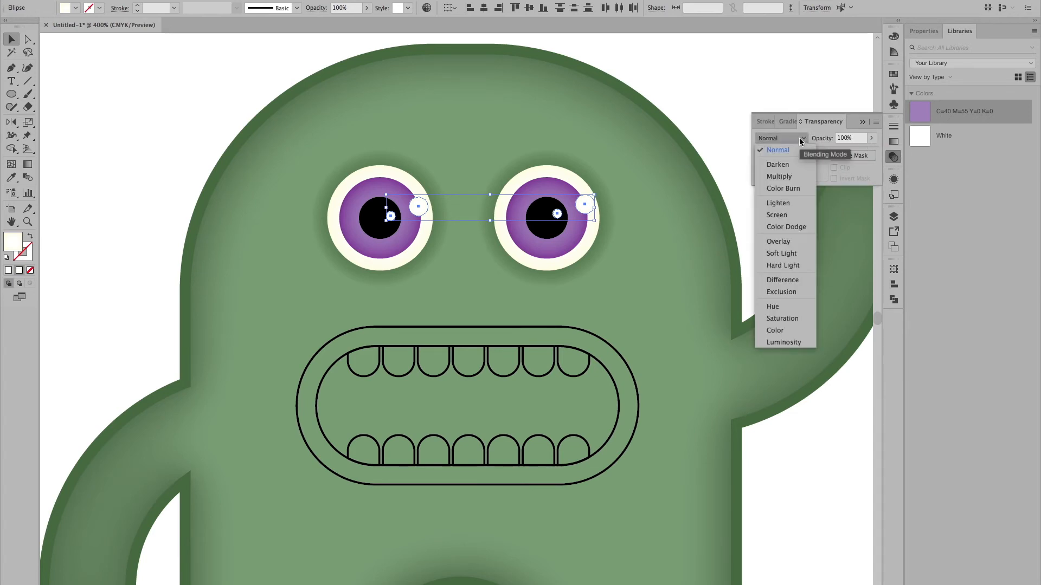
click(801, 141)
click(871, 138)
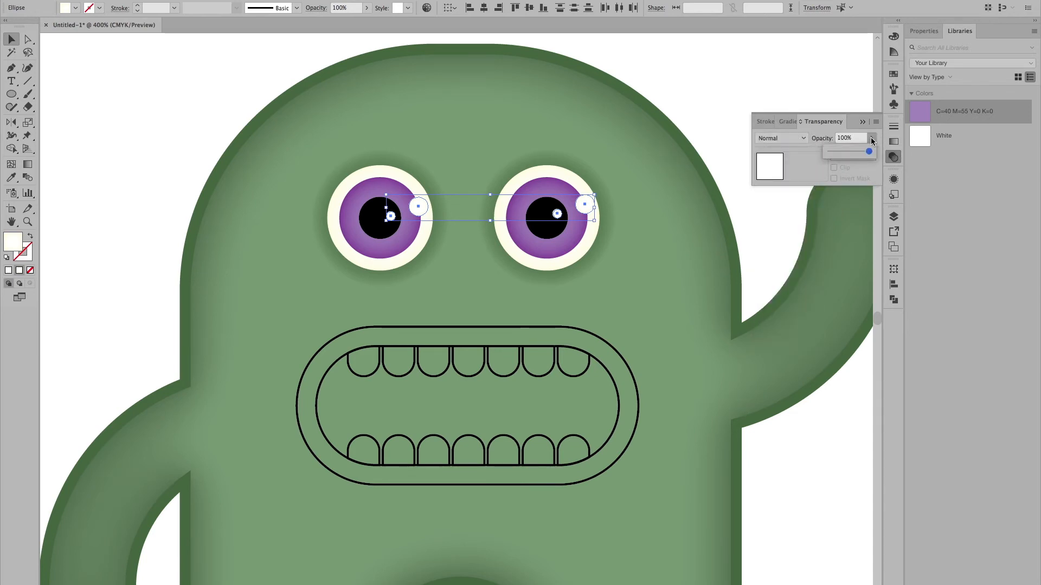
drag(870, 152, 852, 151)
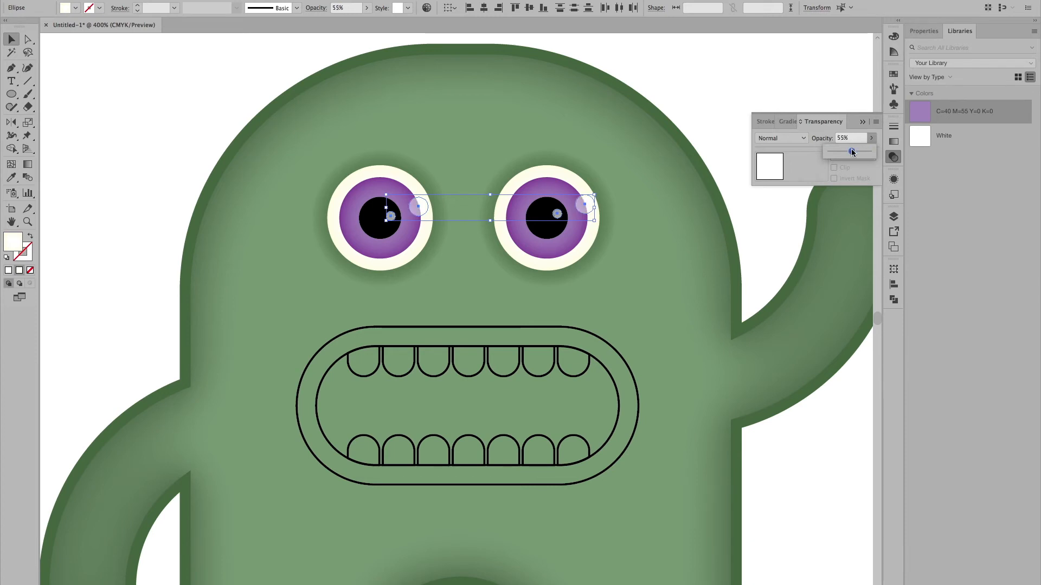
click(670, 105)
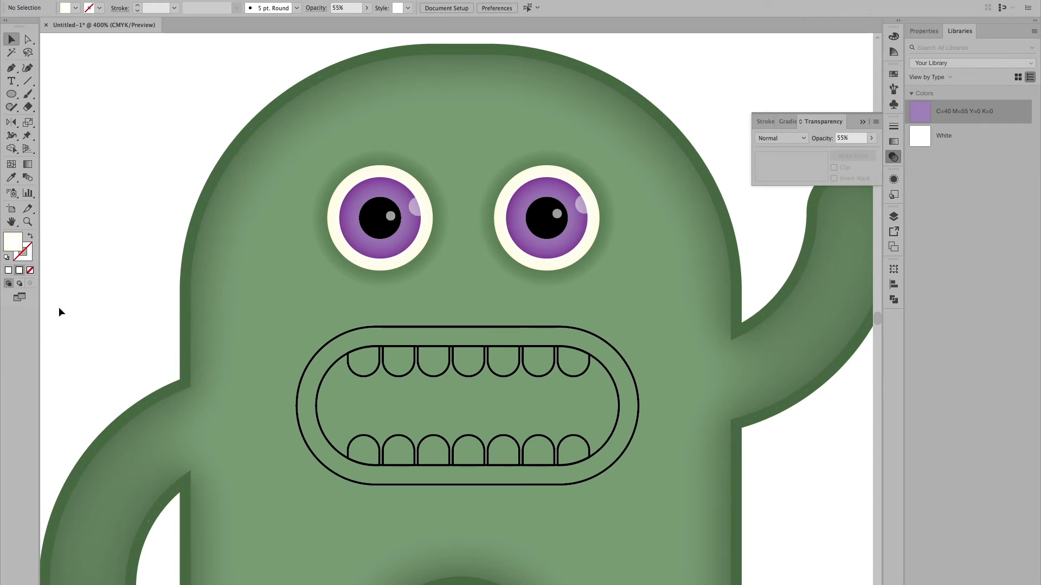
Nudge the large highlights of both eyes three increments left so they sit inside the purple irises.
click(415, 207)
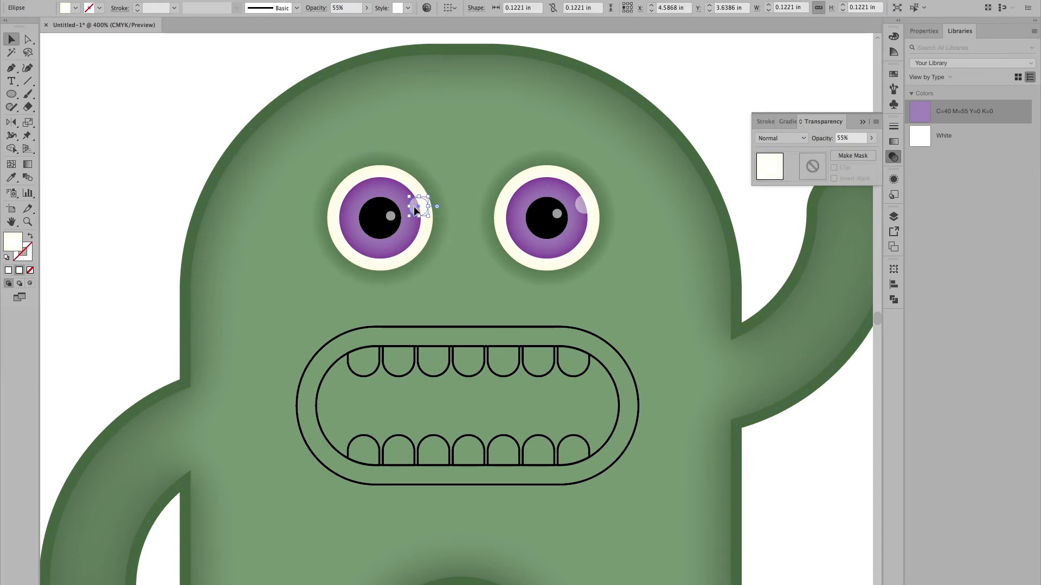
shift+click(588, 212)
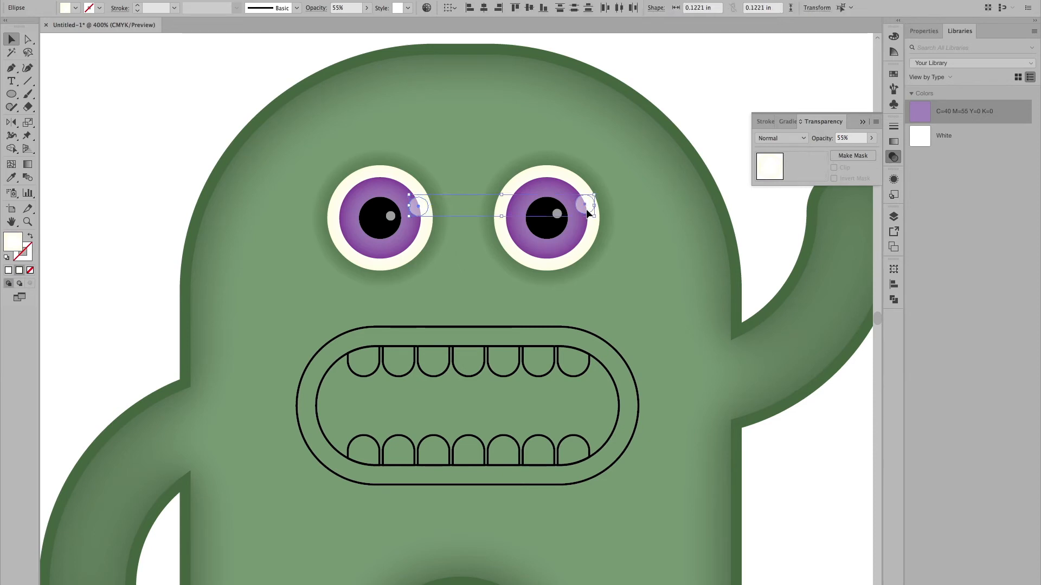
key(Left)
key(Left)
key(Left)
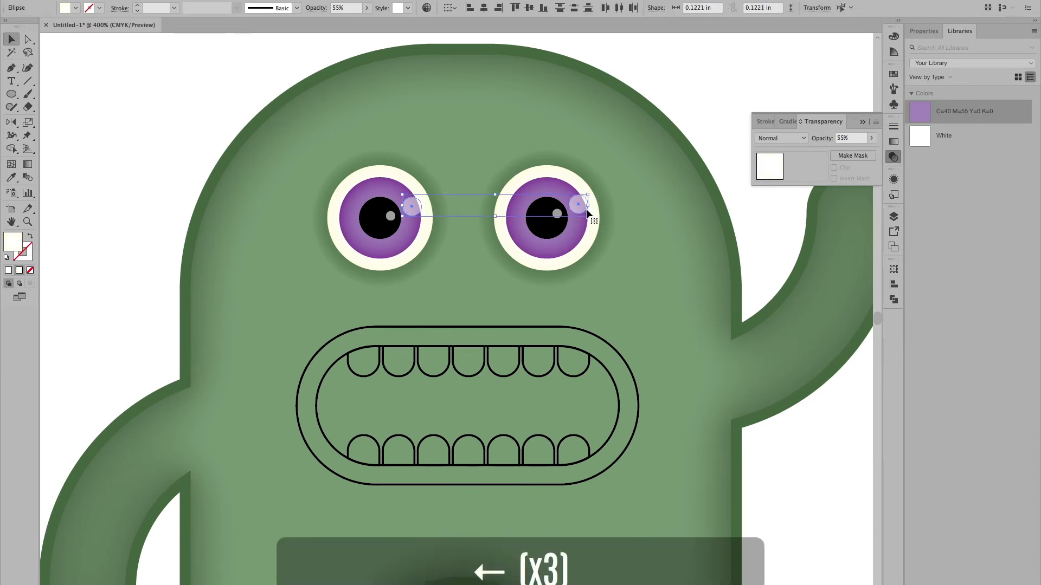
click(721, 105)
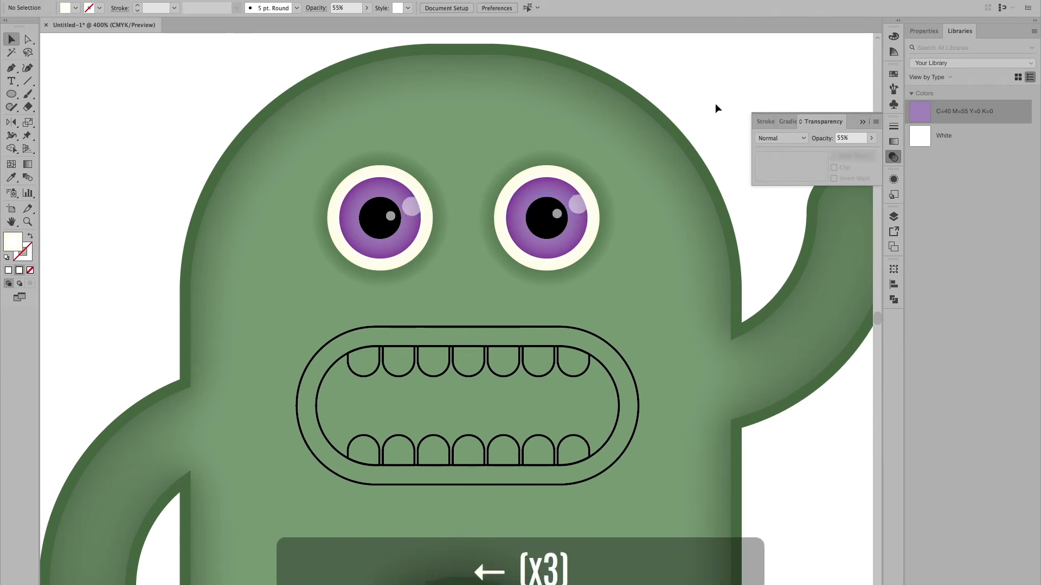
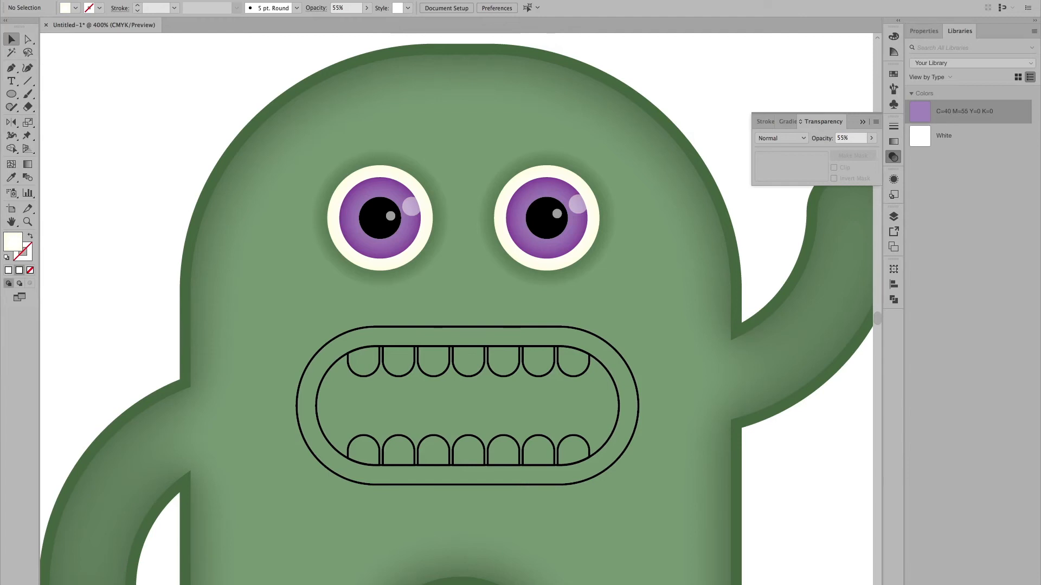
Fill the outer mouth shape with the dark red swatch and remove its stroke.
click(574, 328)
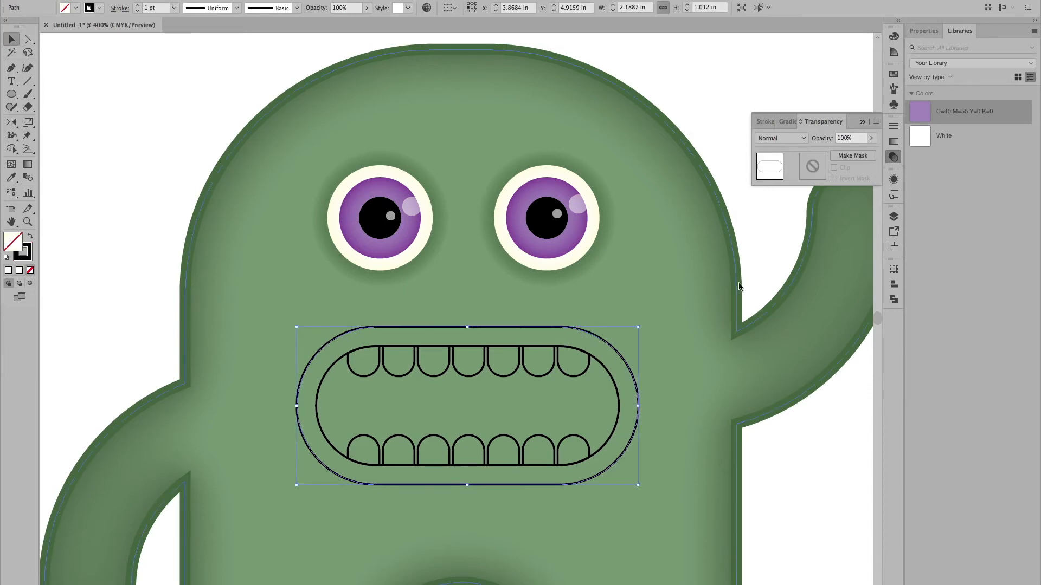
click(893, 74)
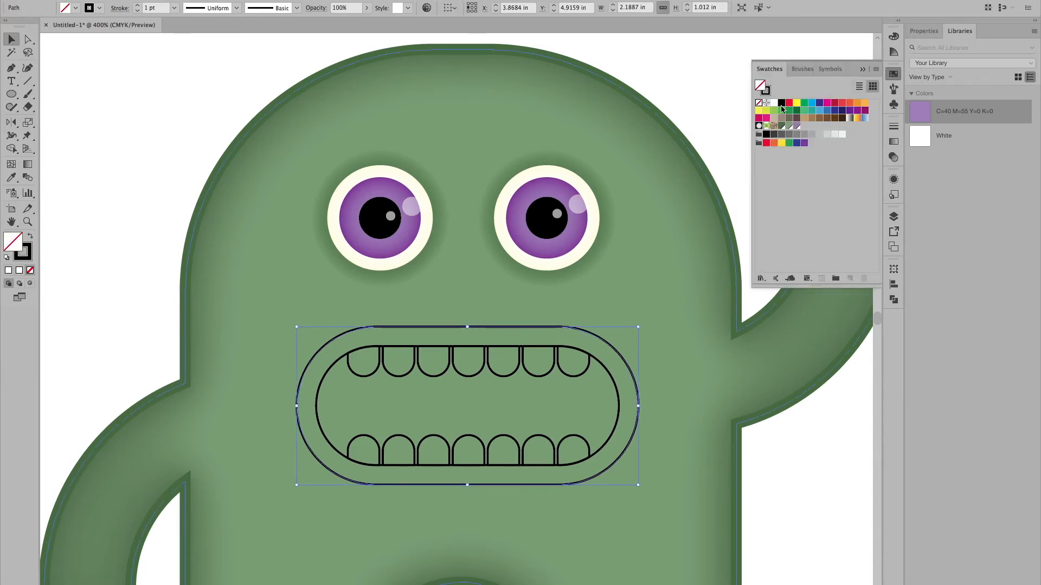
click(835, 103)
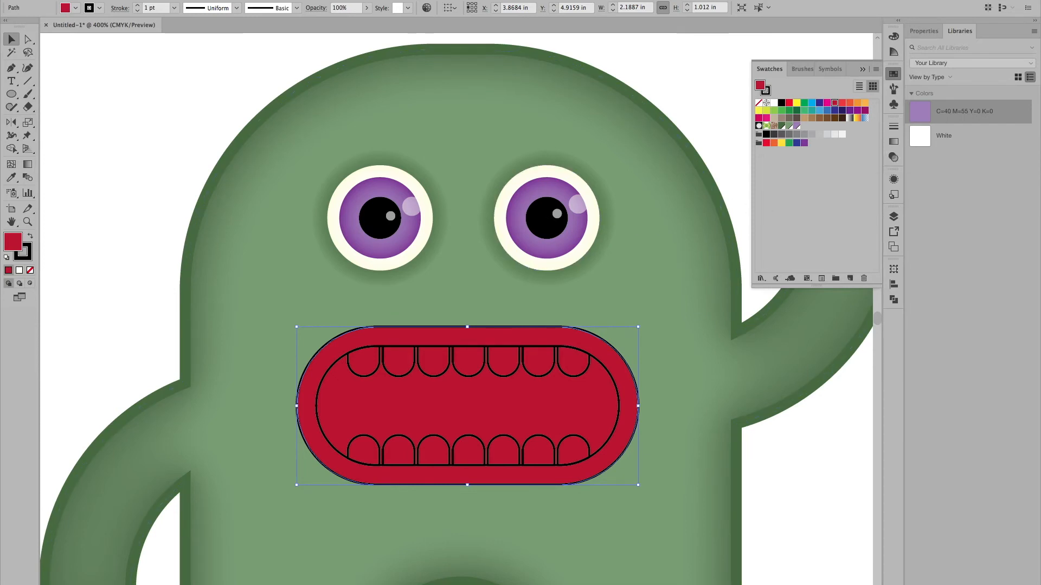
click(767, 93)
click(758, 103)
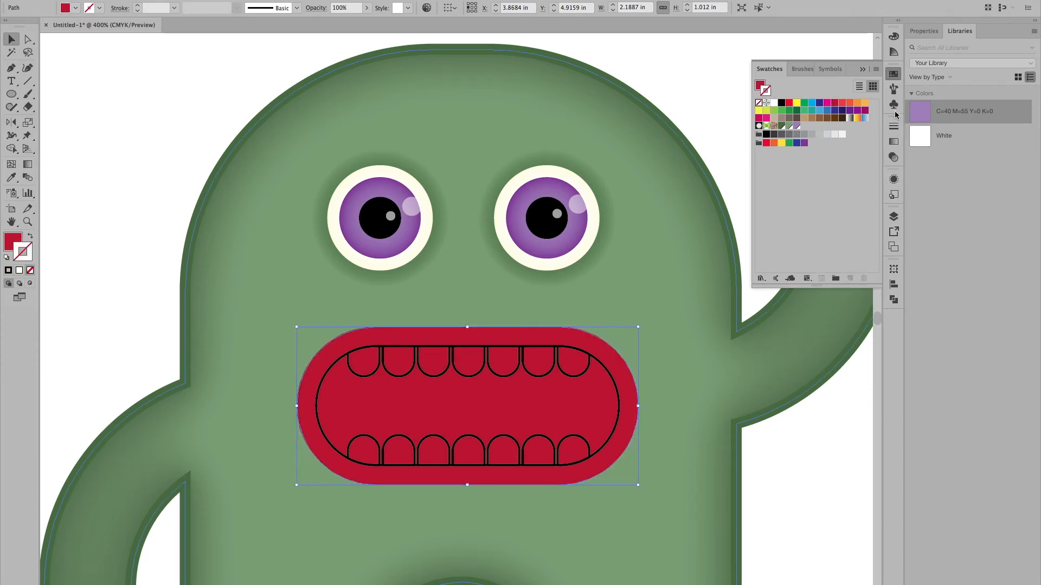
Start an Inner Glow effect on the red fill of the outer mouth shape.
click(894, 180)
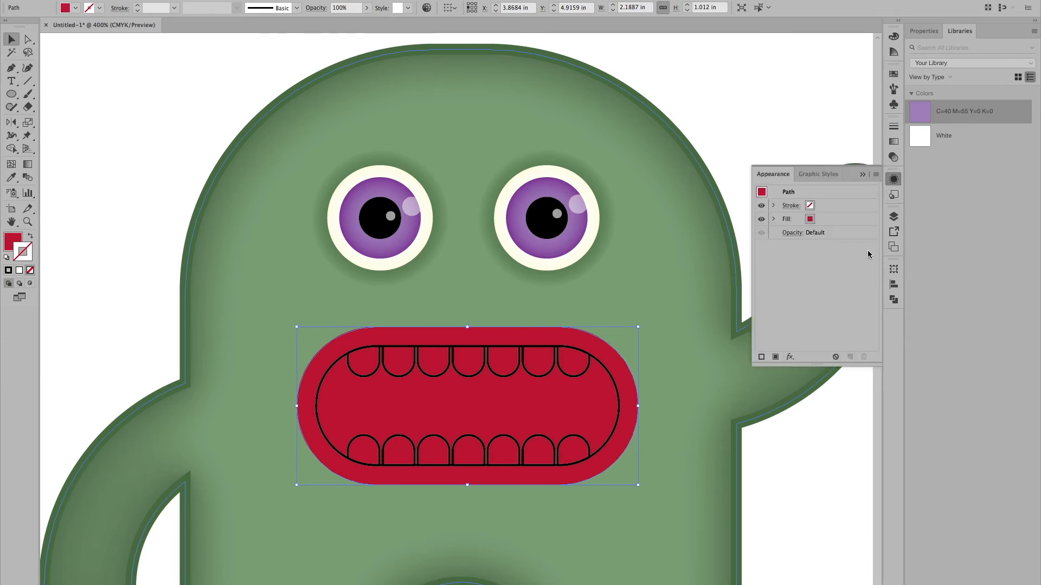
click(798, 220)
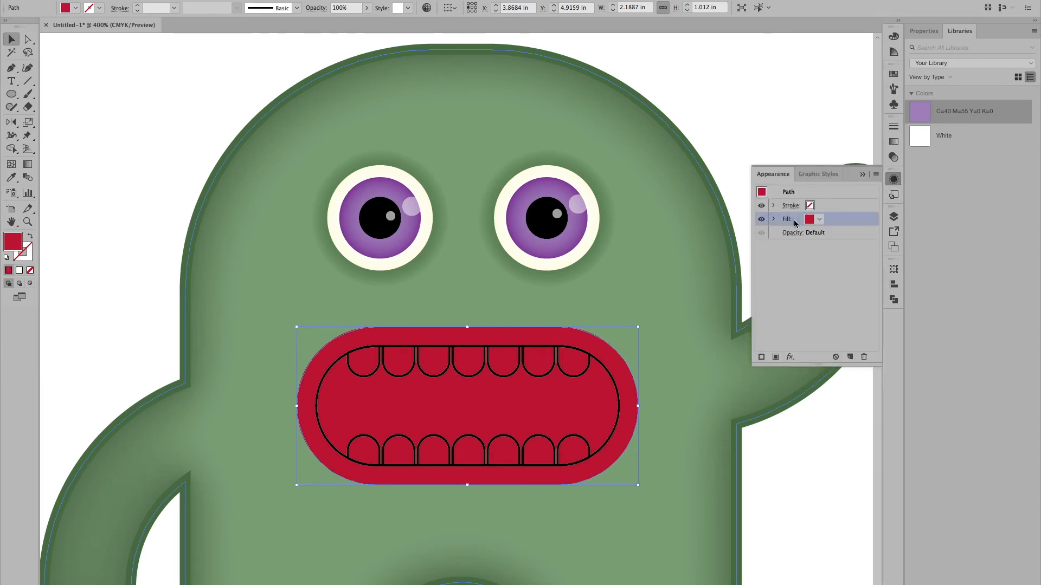
click(790, 357)
mouse_move(803, 453)
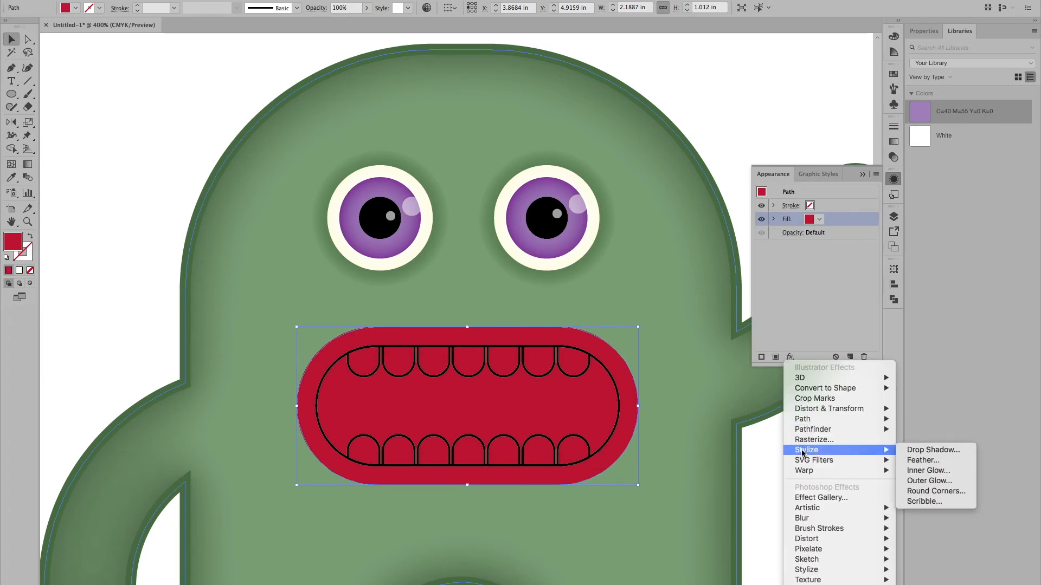
click(914, 472)
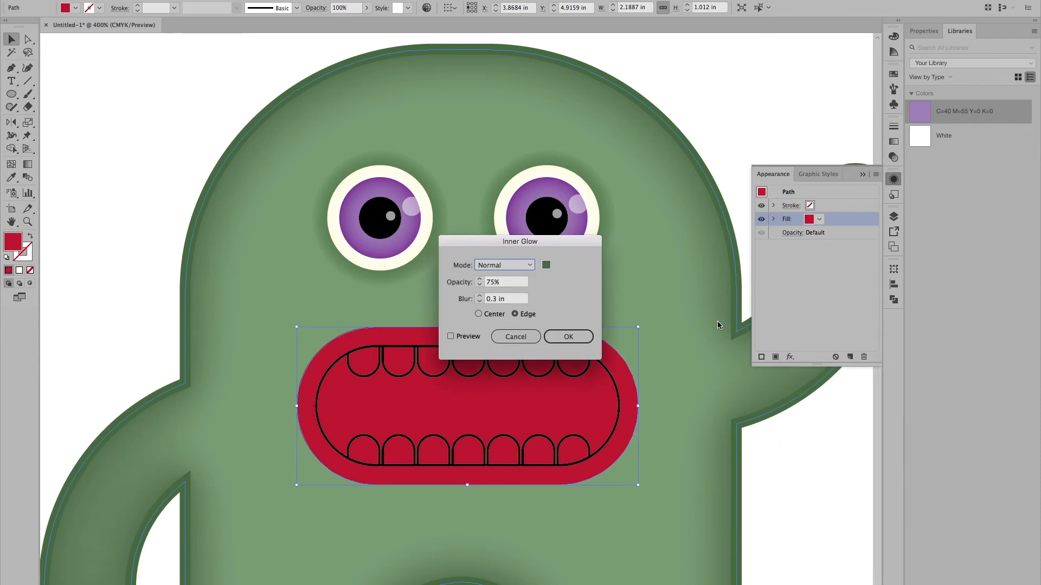
Set the Inner Glow colour to a lighter red and apply it in Normal mode at 75% opacity with 0.3 in edge blur.
click(545, 265)
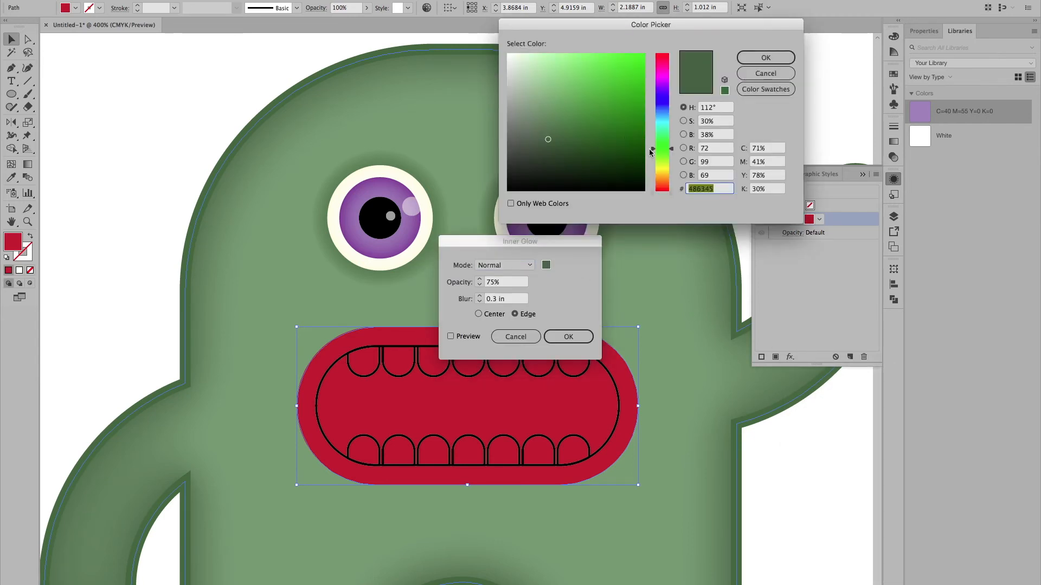
drag(654, 152, 654, 55)
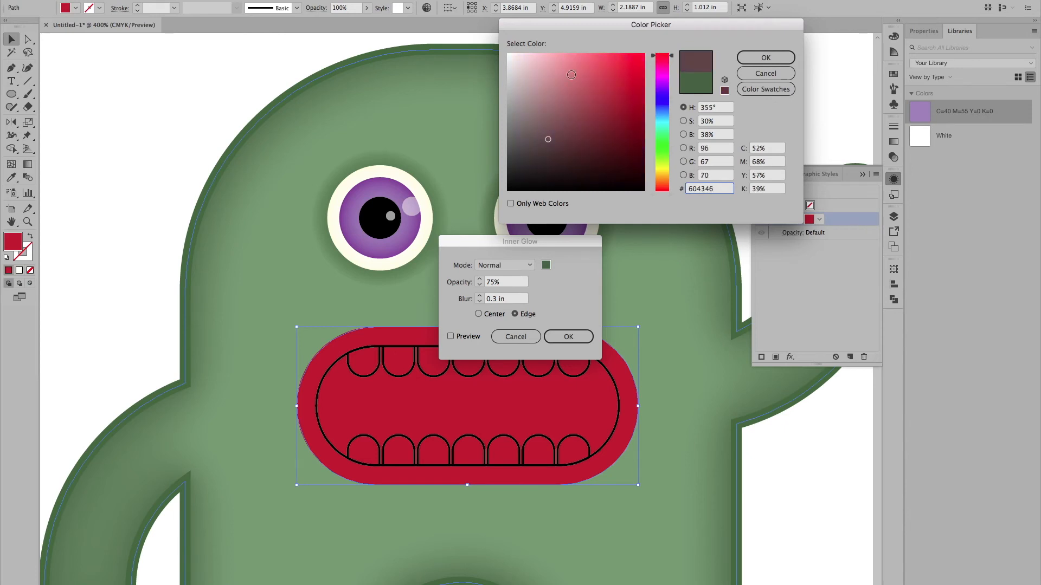
click(573, 74)
click(585, 81)
click(762, 58)
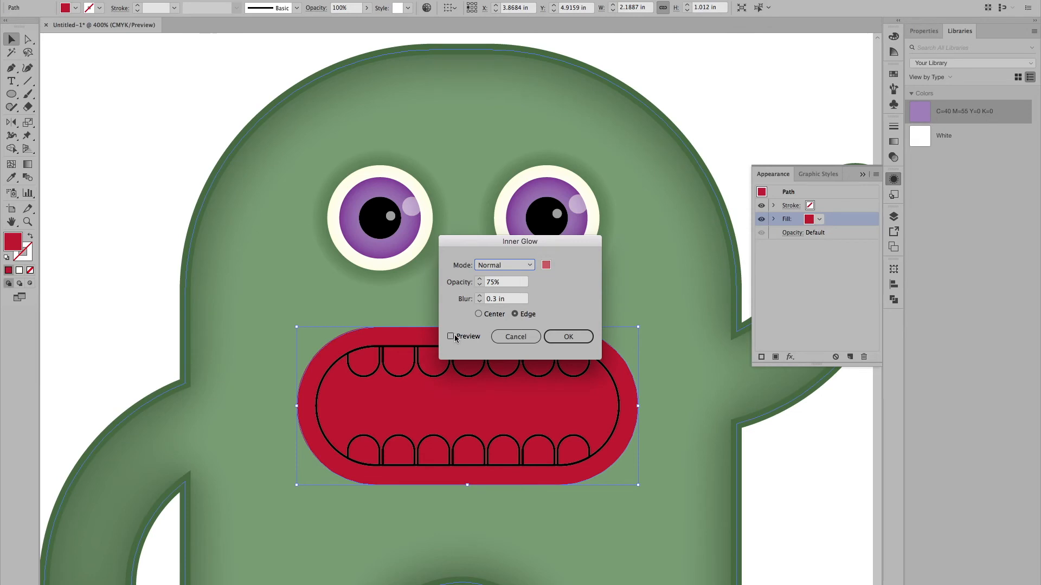
click(450, 336)
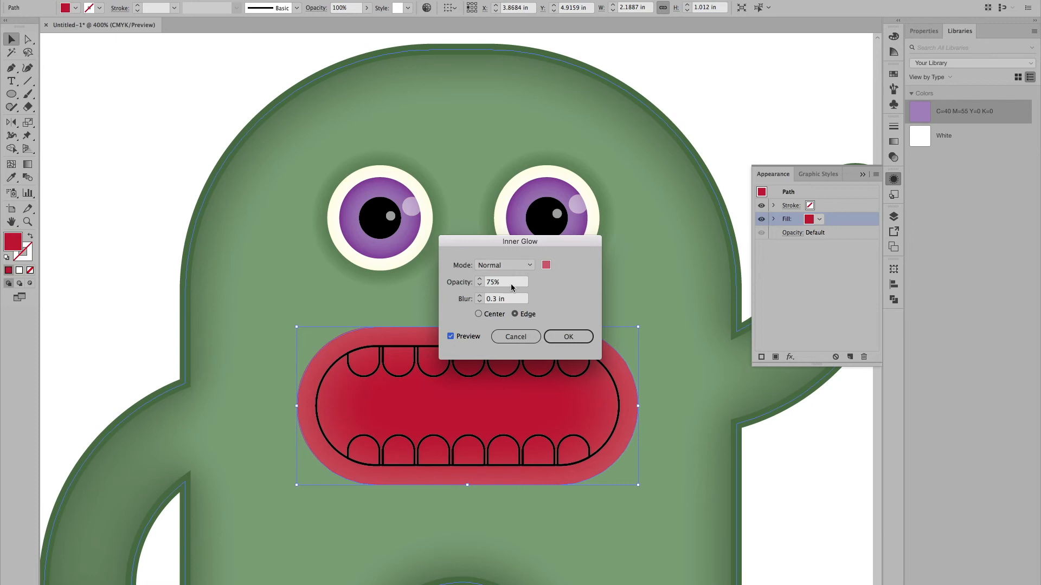
click(452, 339)
click(587, 338)
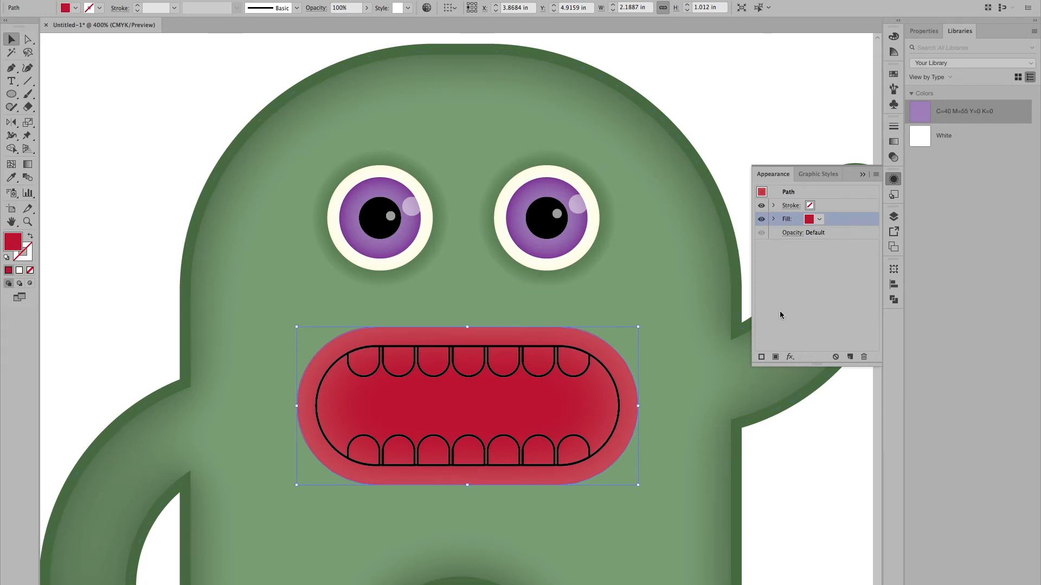
Start an Outer Glow on the mouth's red fill and colour it with the dark green swatch C=74 M=38 Y=87 K=27.
click(790, 357)
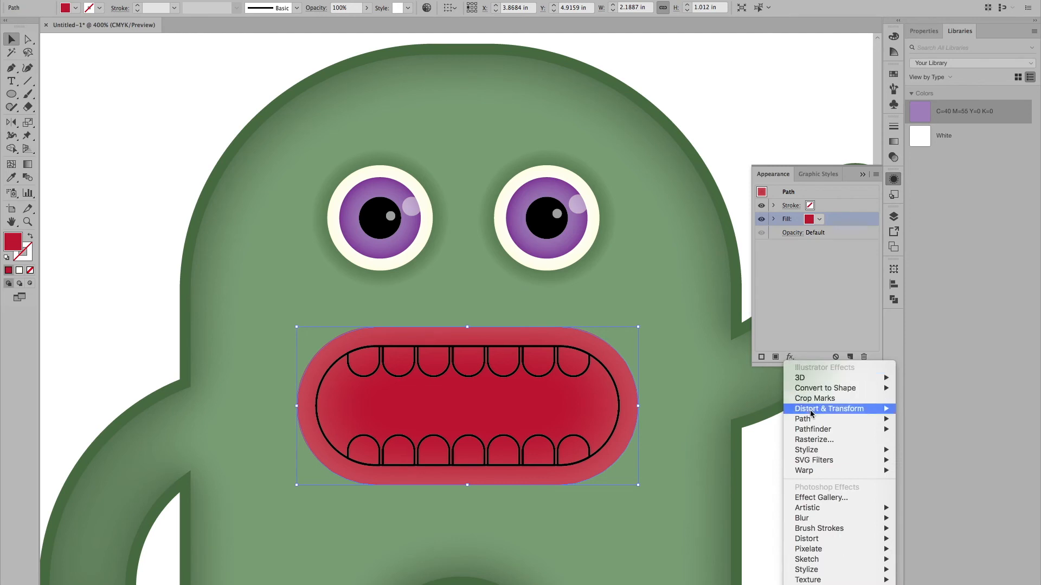
mouse_move(822, 455)
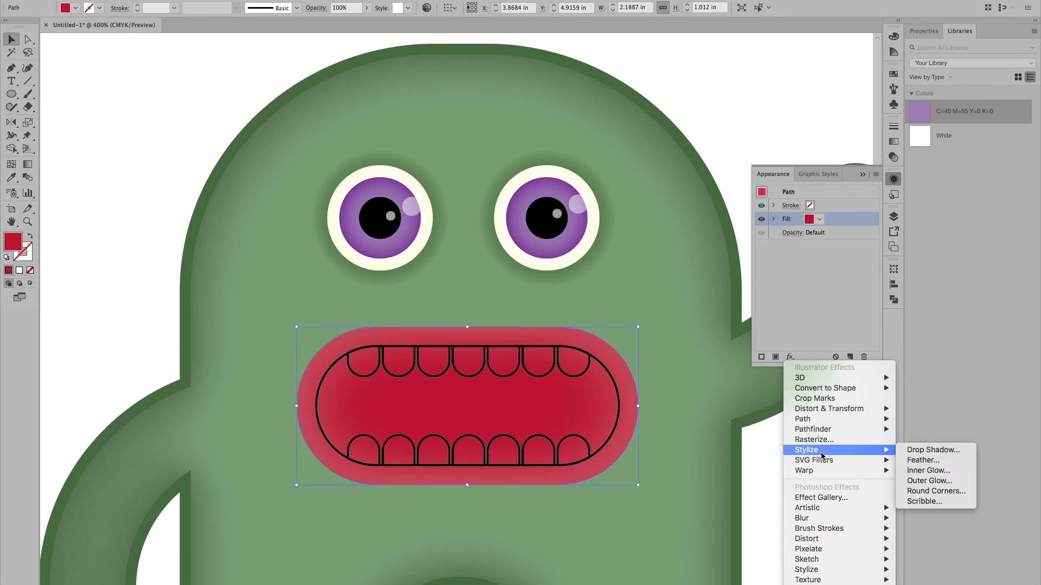
click(949, 482)
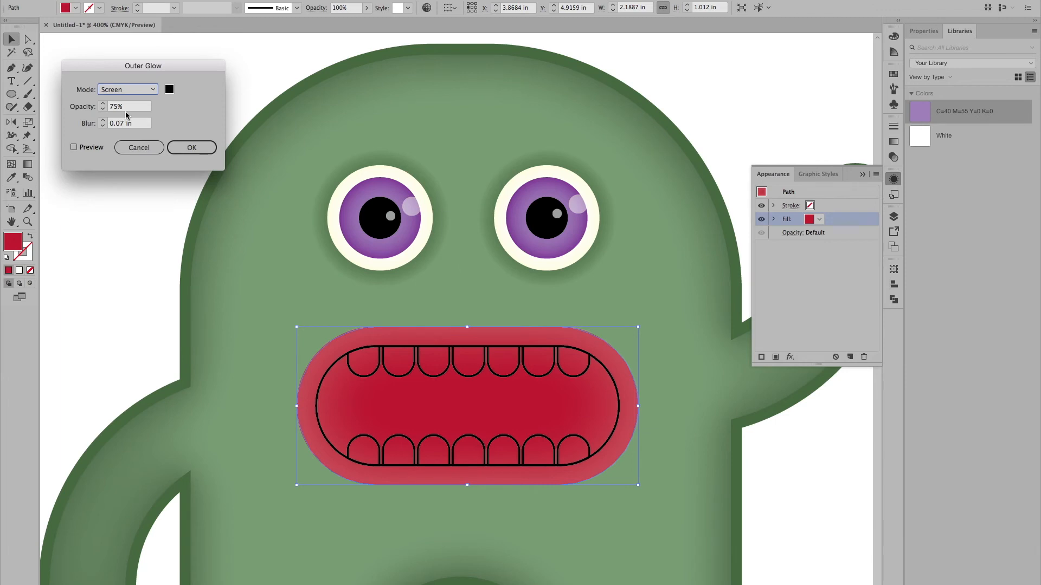
click(169, 91)
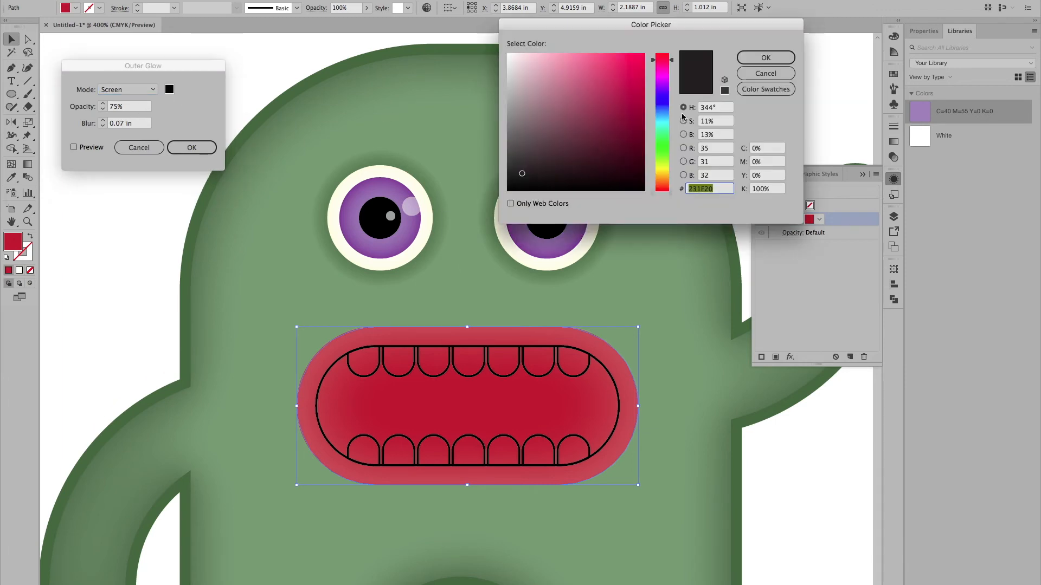
click(745, 91)
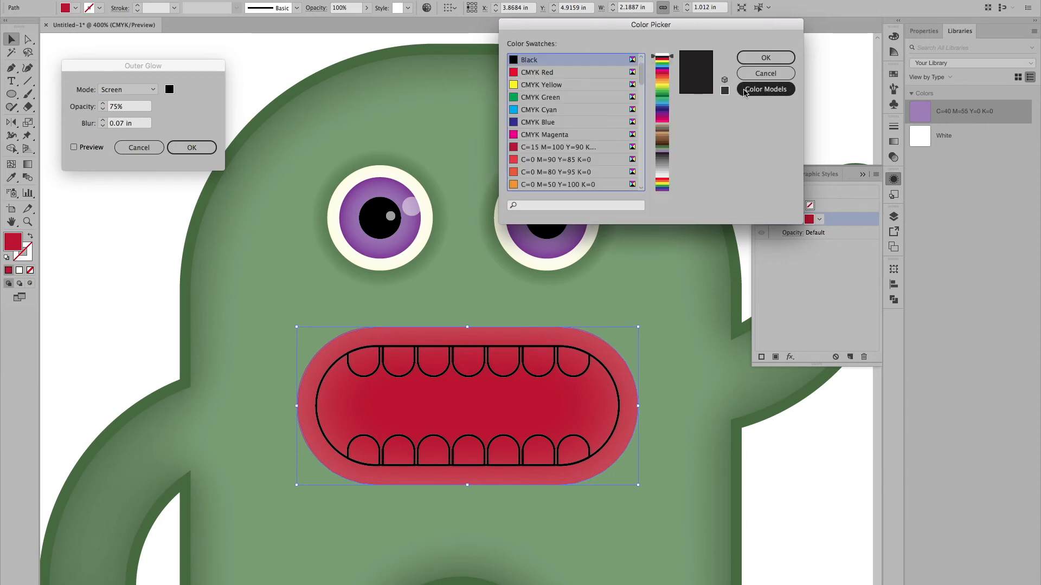
scroll(588, 114, down, 5)
scroll(584, 118, down, 4)
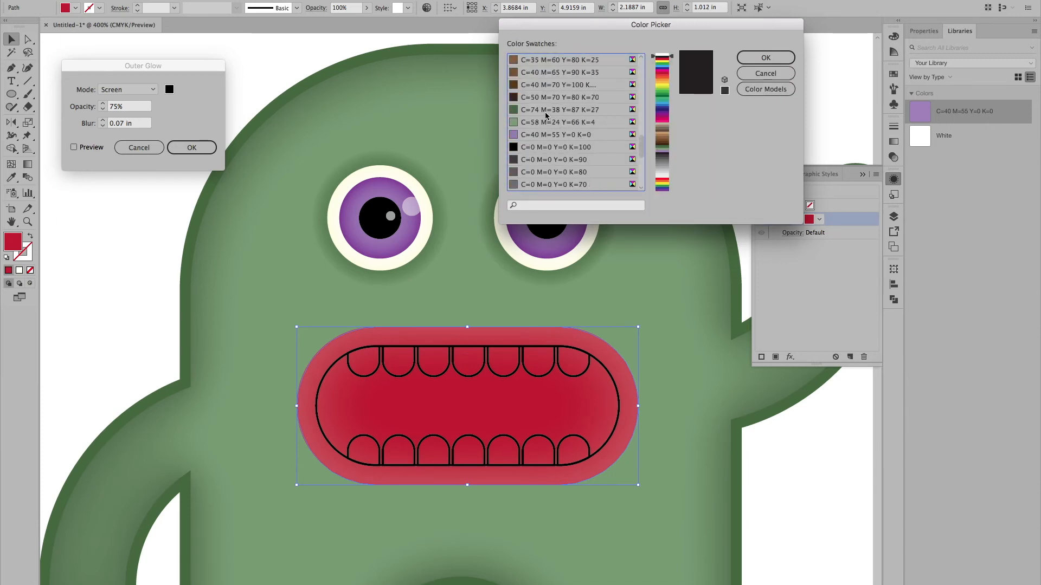
click(539, 111)
click(765, 58)
Preview the Outer Glow, set it to Normal mode, 100% opacity and 0.2 in blur, and apply it.
click(76, 150)
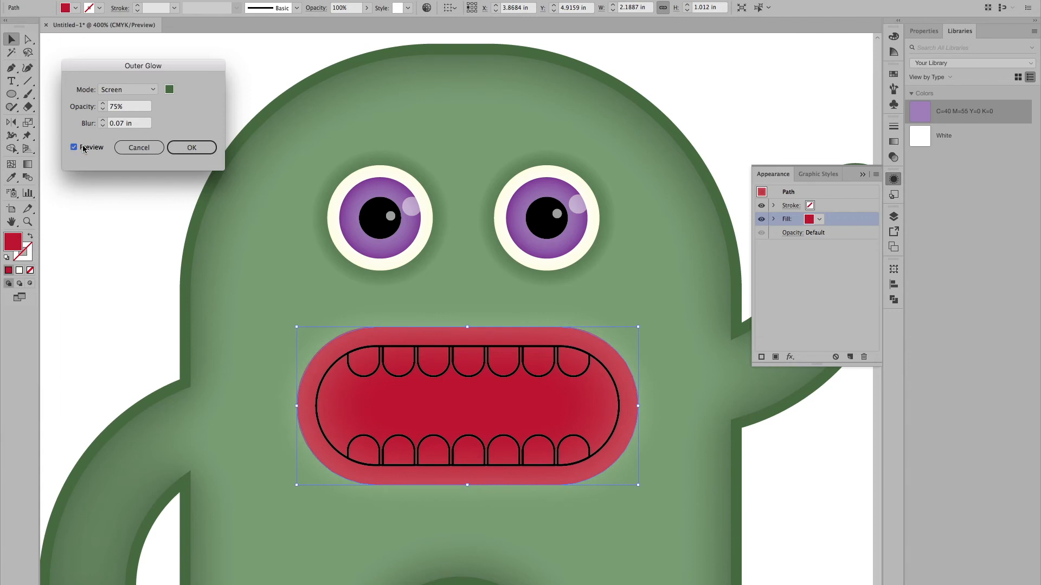
click(149, 93)
click(142, 106)
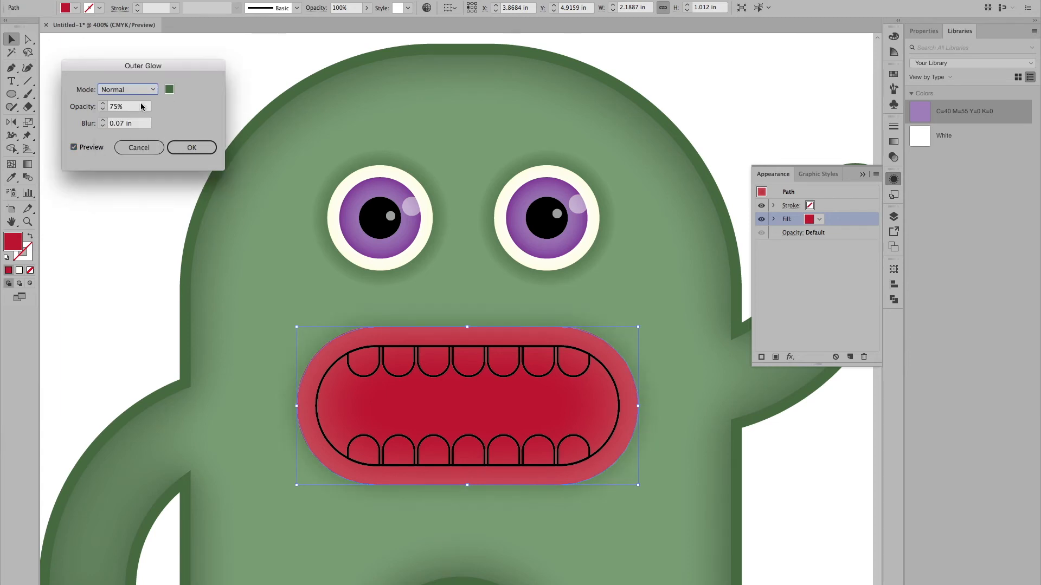
click(102, 121)
click(102, 120)
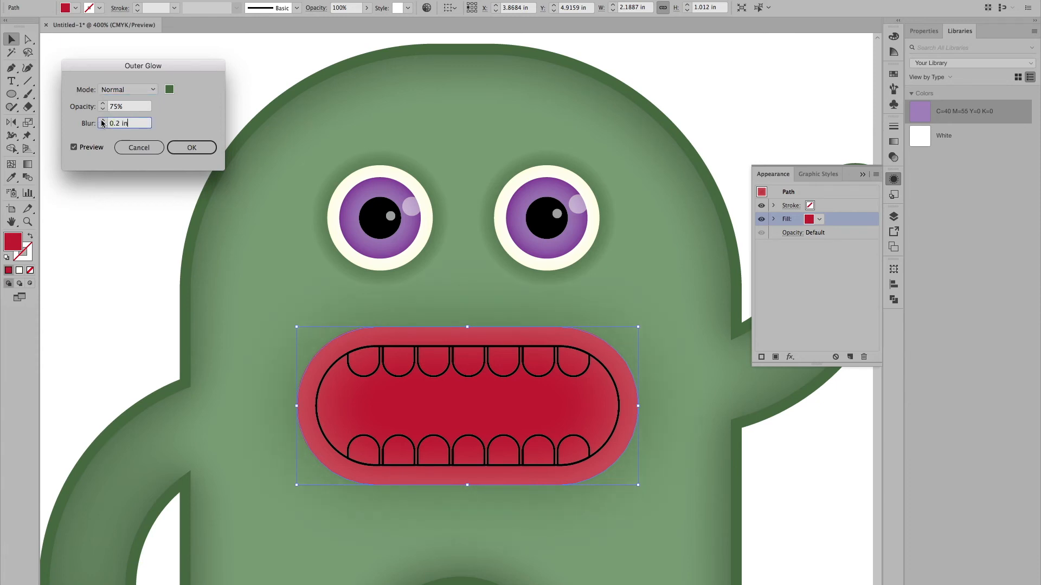
click(104, 121)
click(102, 126)
double_click(119, 108)
text(100)
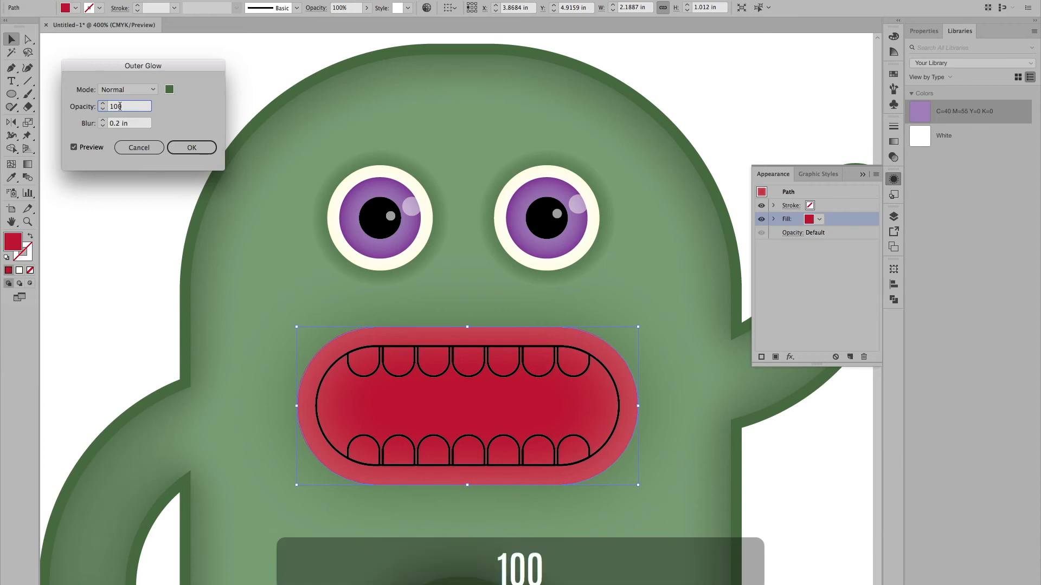
click(148, 125)
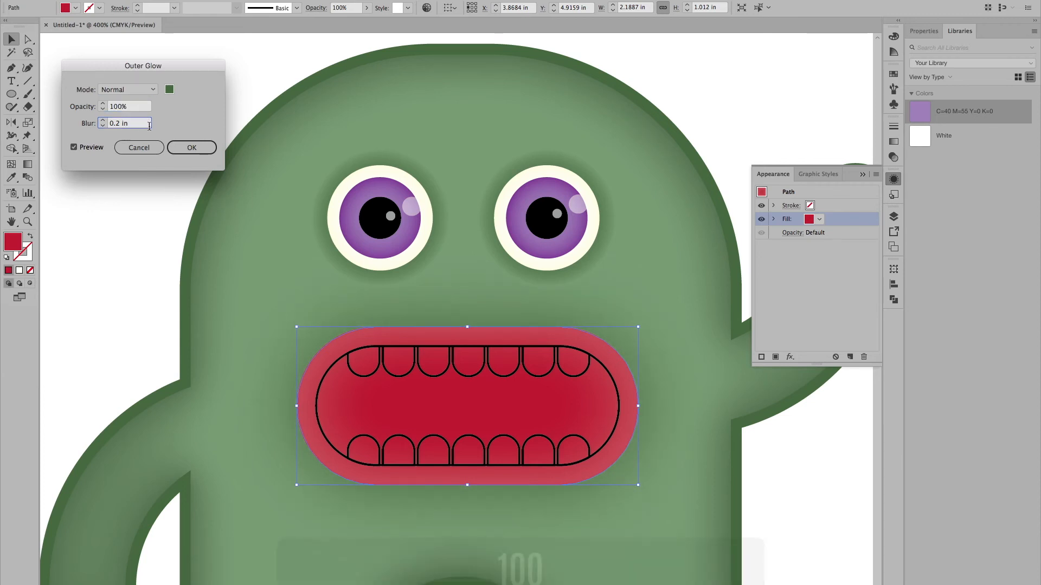
click(184, 148)
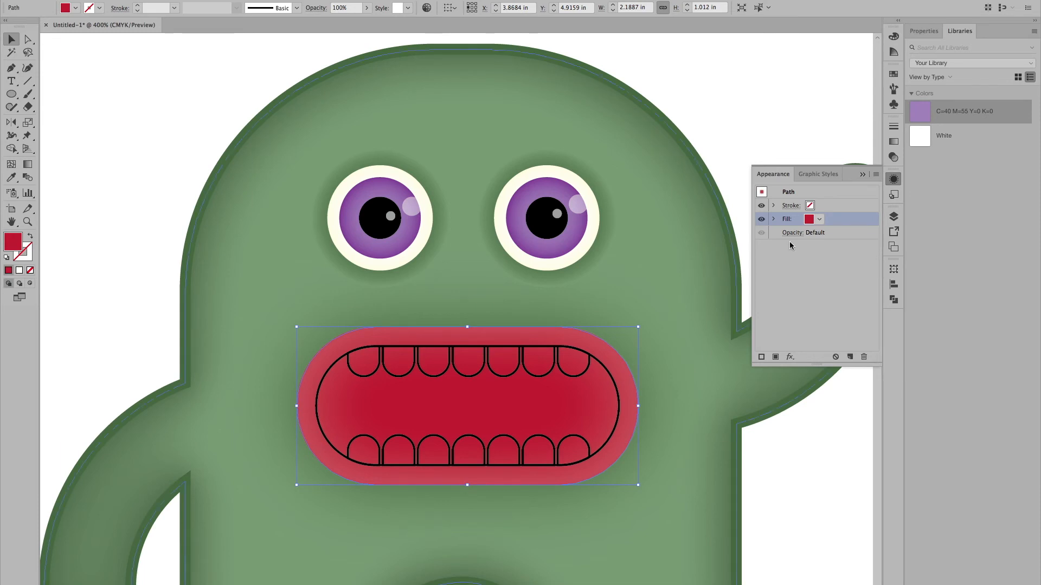
Compare the mouth with its Outer Glow hidden and shown again in the red fill's effects.
click(773, 219)
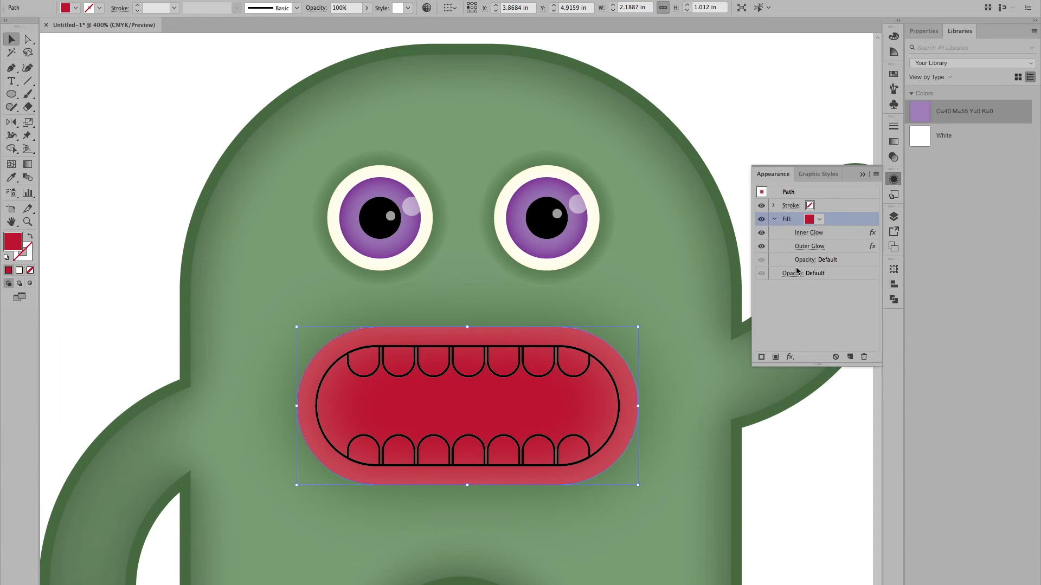
click(761, 247)
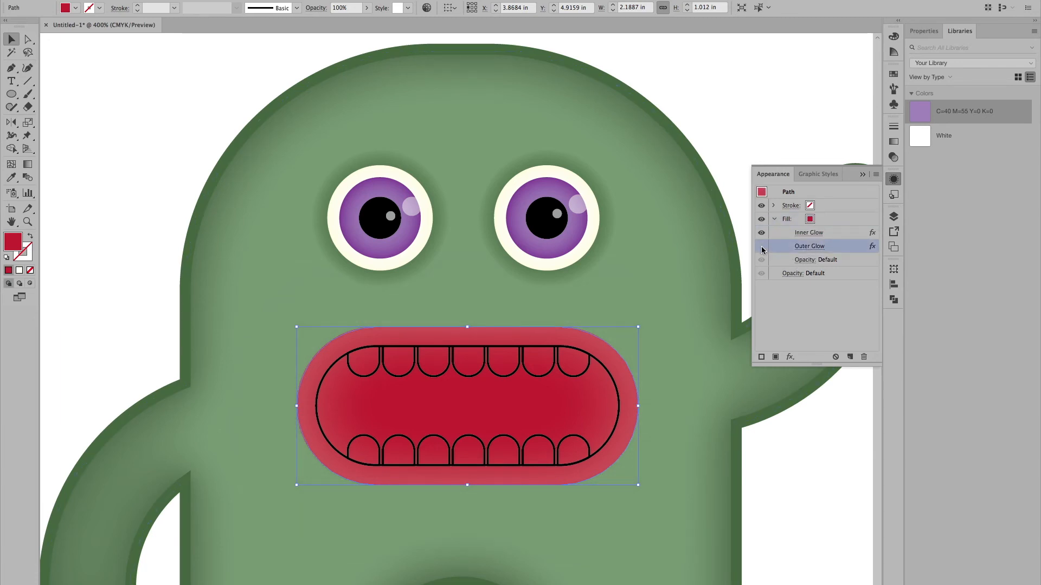
click(762, 247)
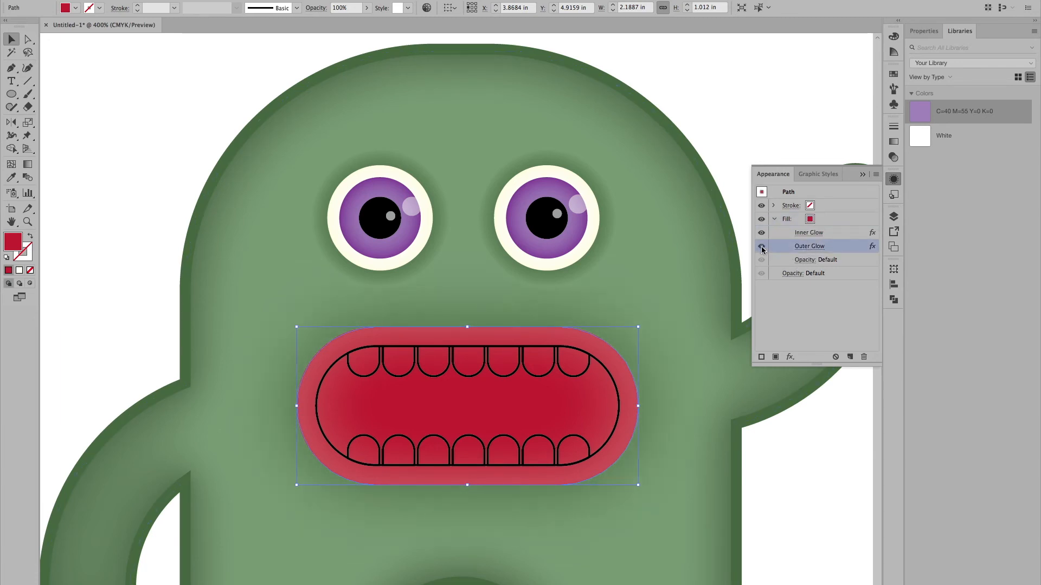
click(774, 220)
click(775, 220)
click(762, 248)
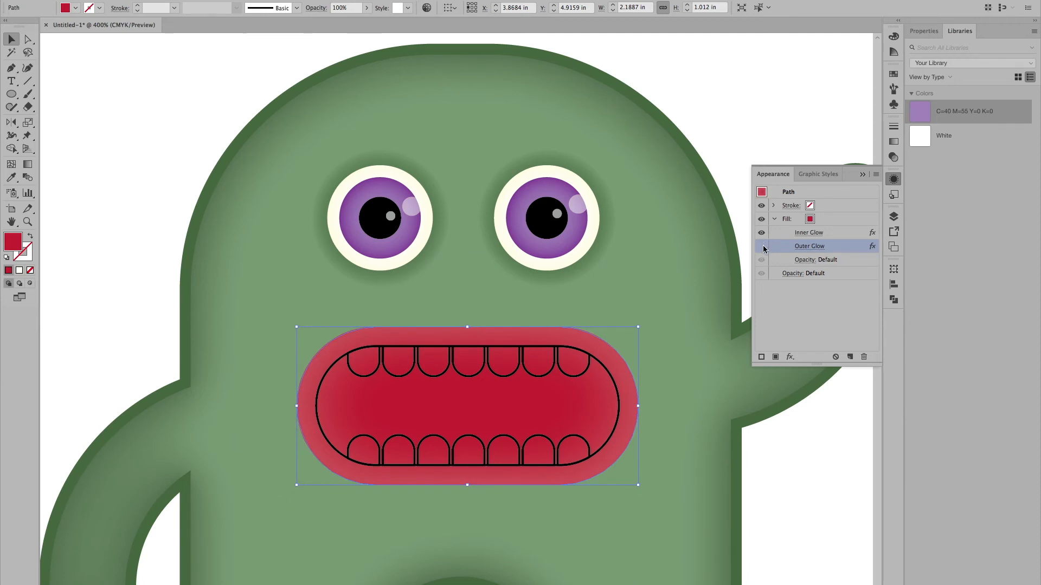
click(762, 247)
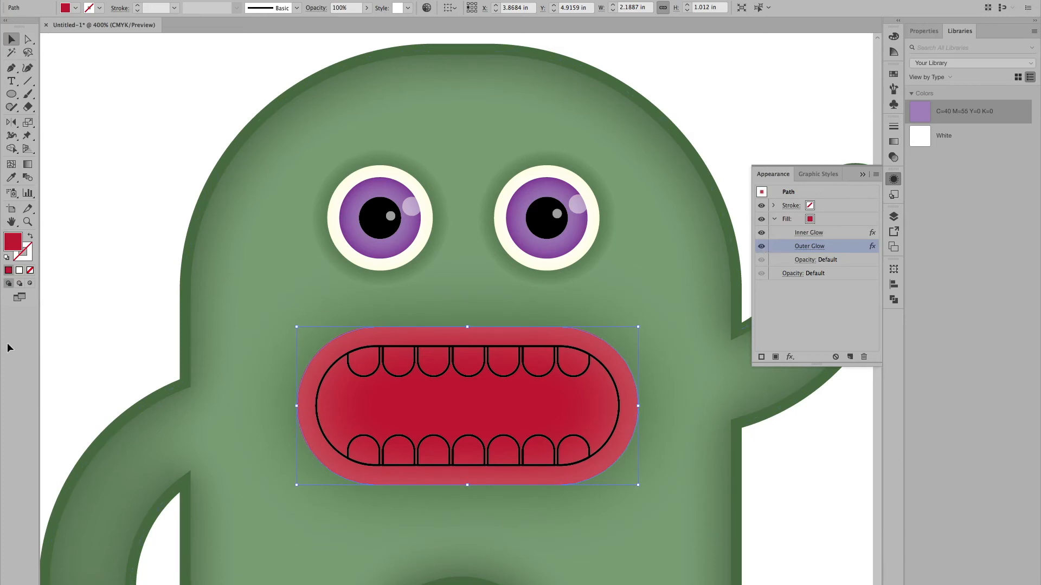
Change the blending mode of the mouth's Outer Glow to Multiply, with preview on, and apply it.
click(808, 247)
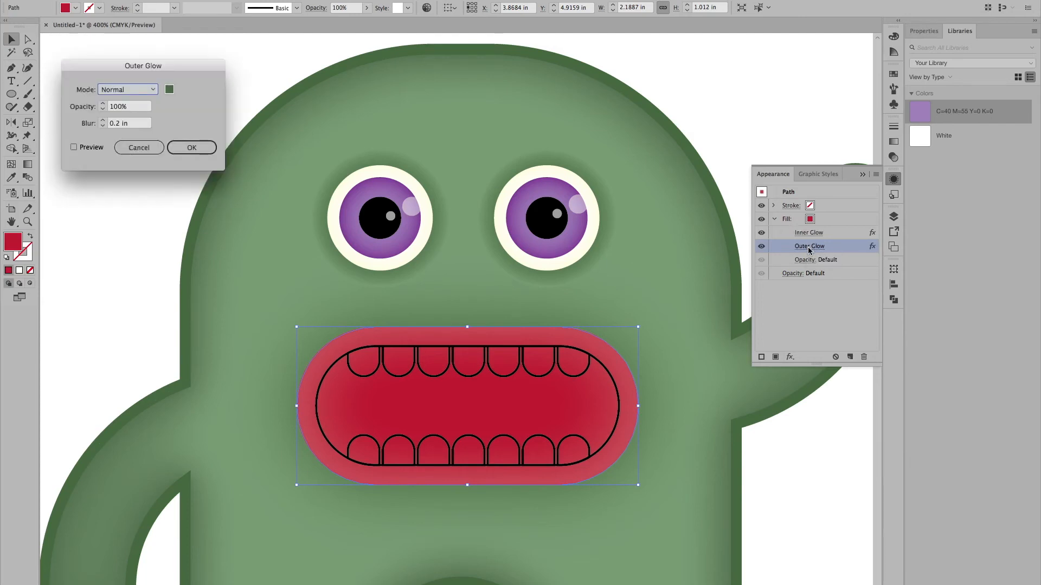
click(127, 89)
click(118, 114)
click(74, 147)
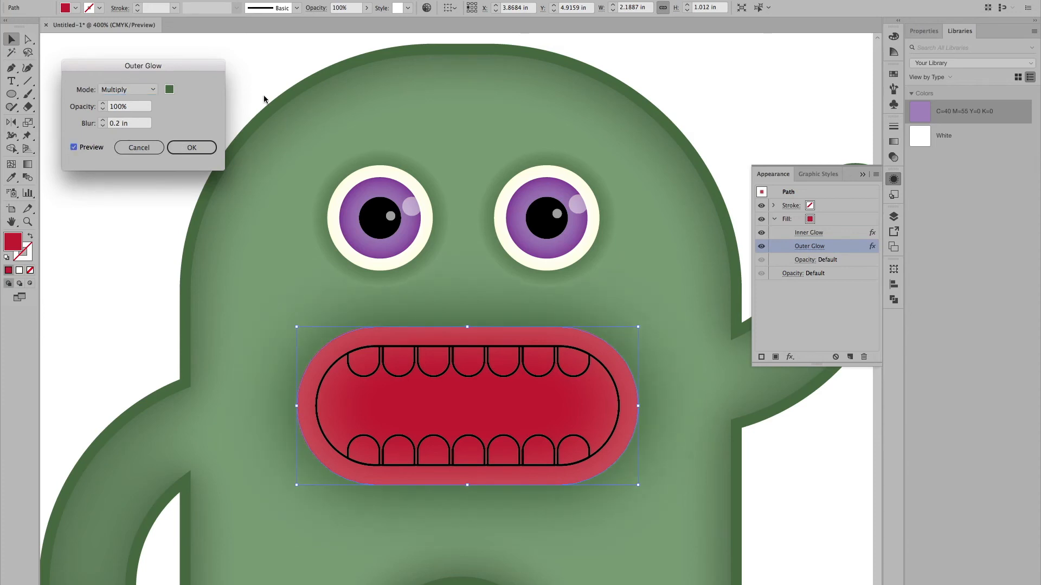
click(185, 147)
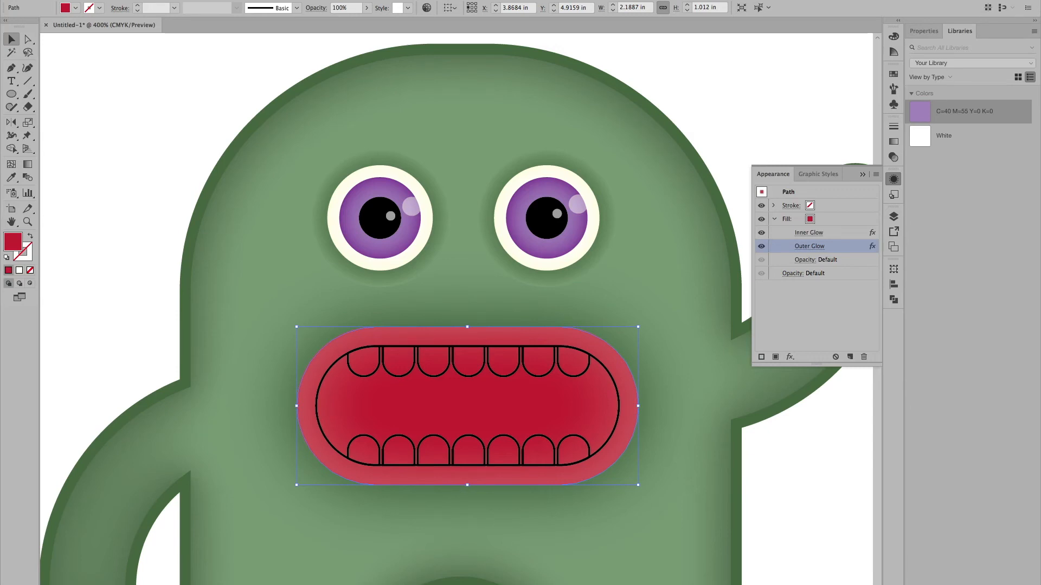
Remove the black outline of the inner mouth shape and fill it with the dark red swatch.
click(614, 383)
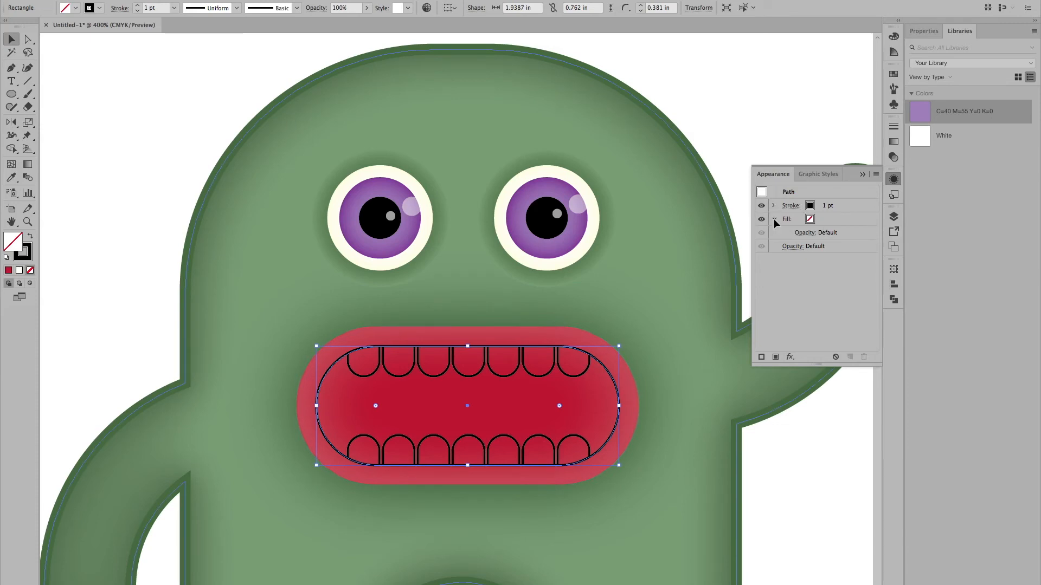
click(29, 253)
click(30, 270)
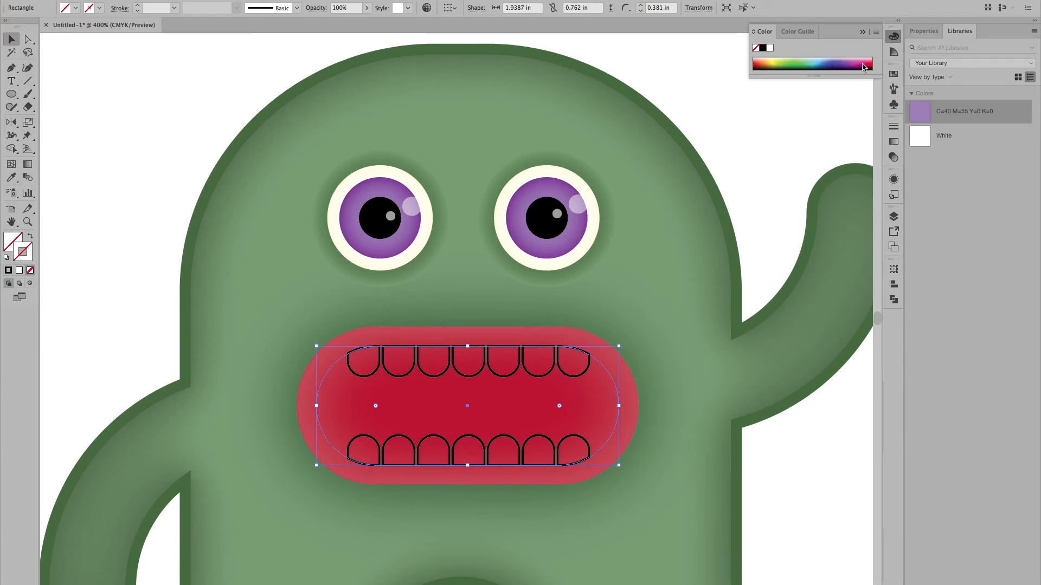
click(894, 74)
click(835, 103)
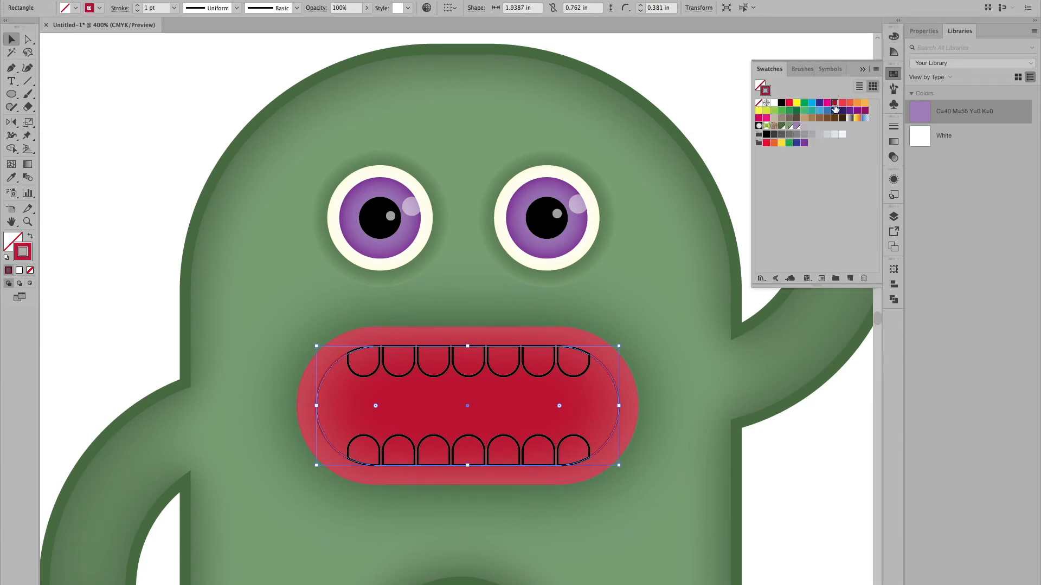
click(31, 237)
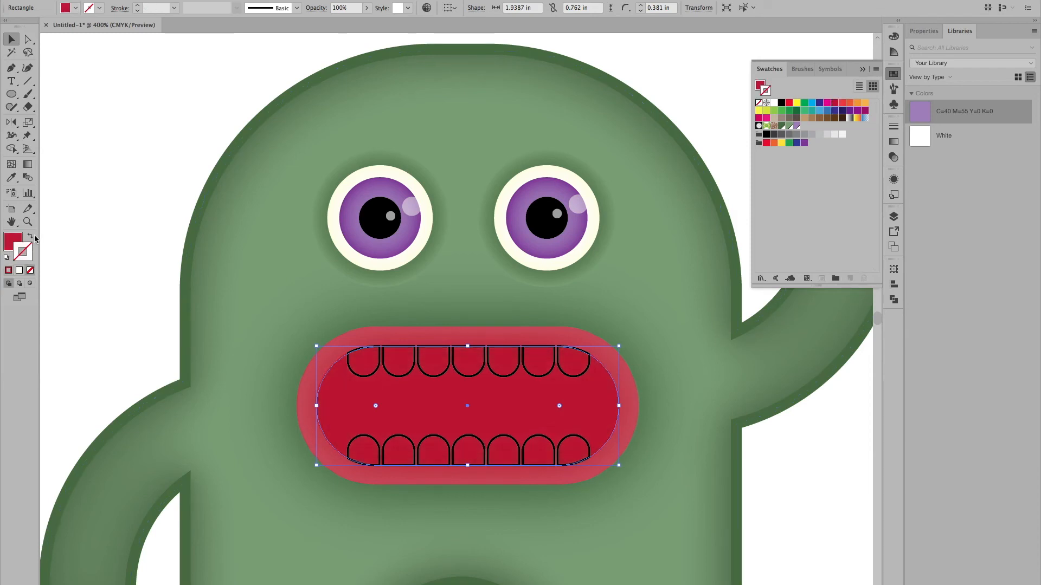
Enlarge the colour spectrum and recolour the inner mouth's fill a very dark brown.
click(894, 36)
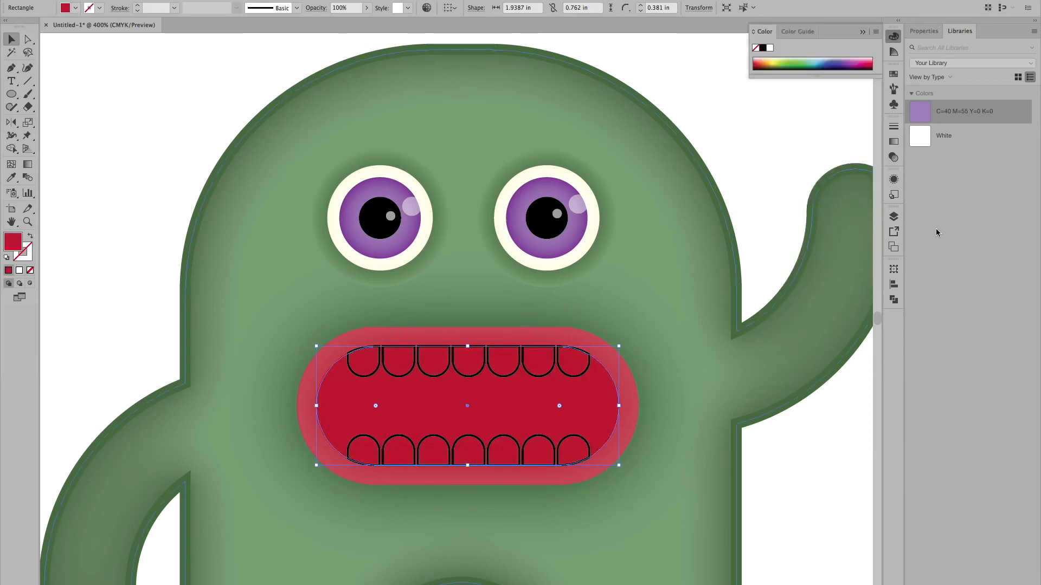
drag(804, 77, 800, 130)
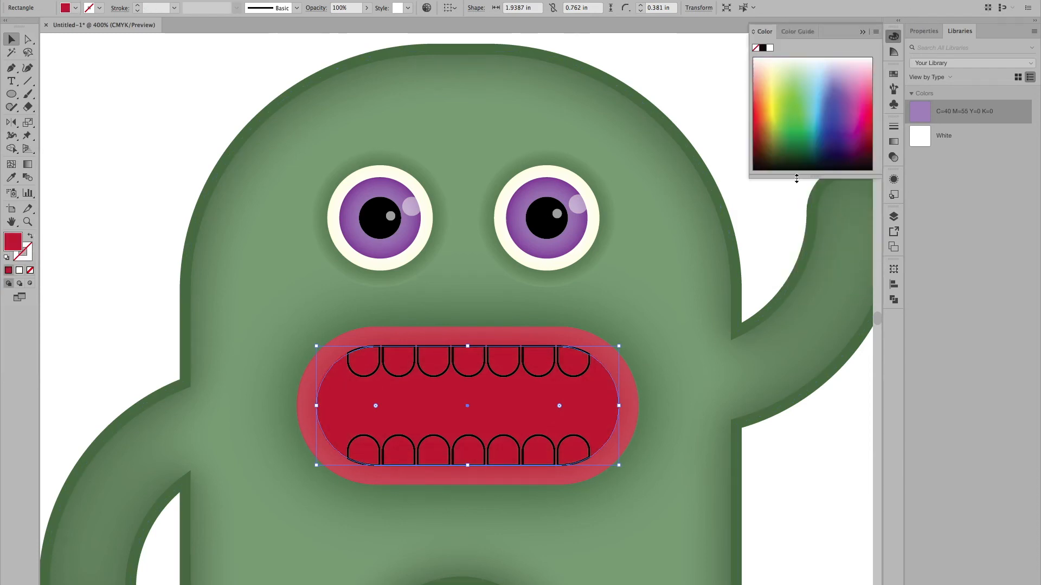
drag(866, 139, 866, 148)
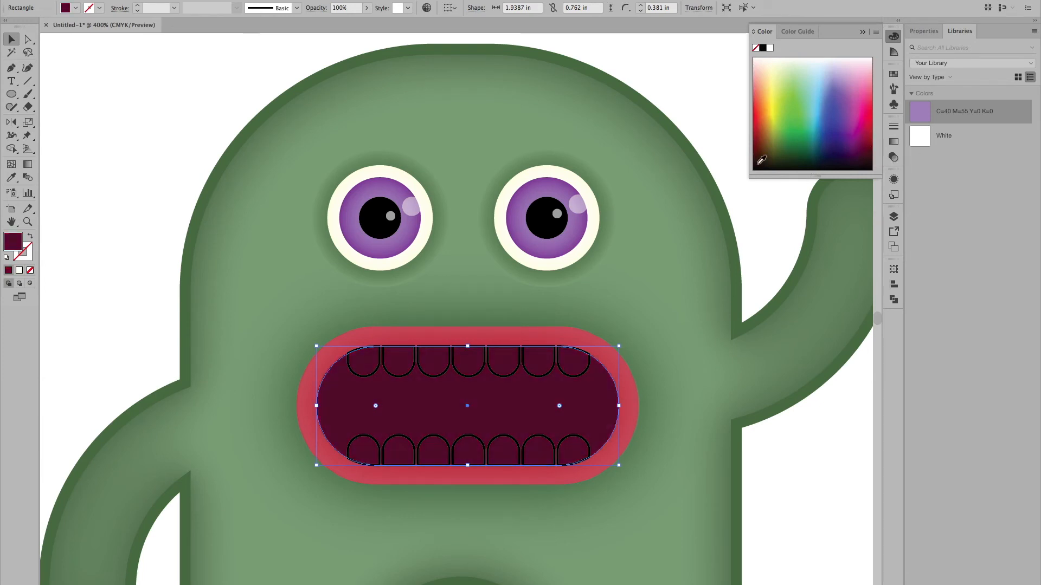
click(764, 160)
click(764, 148)
click(761, 159)
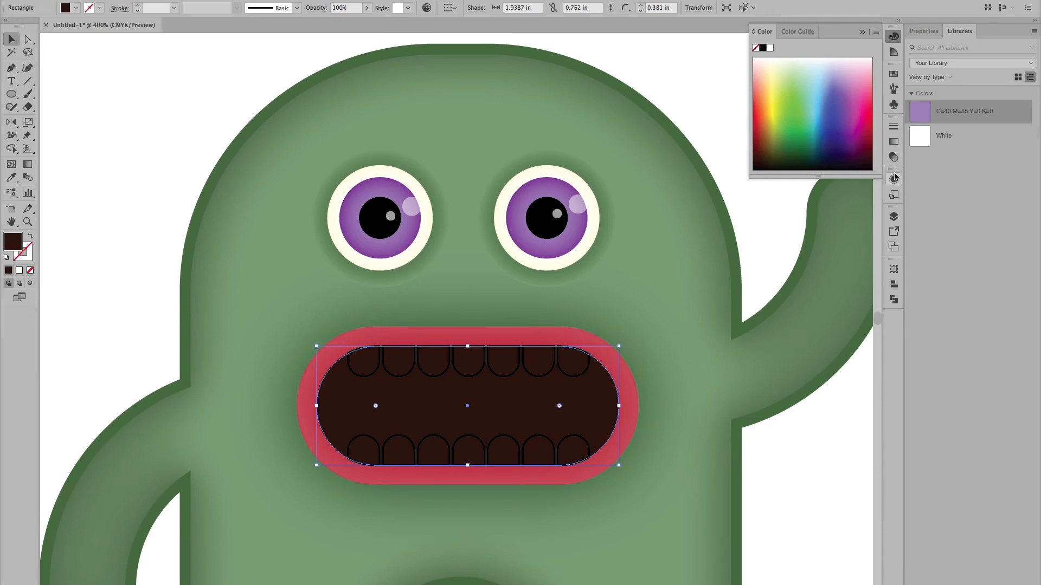
Give the inner mouth a radial gradient and set its outer colour stop to C=0 M=89 Y=74 K=71.
click(893, 142)
click(838, 139)
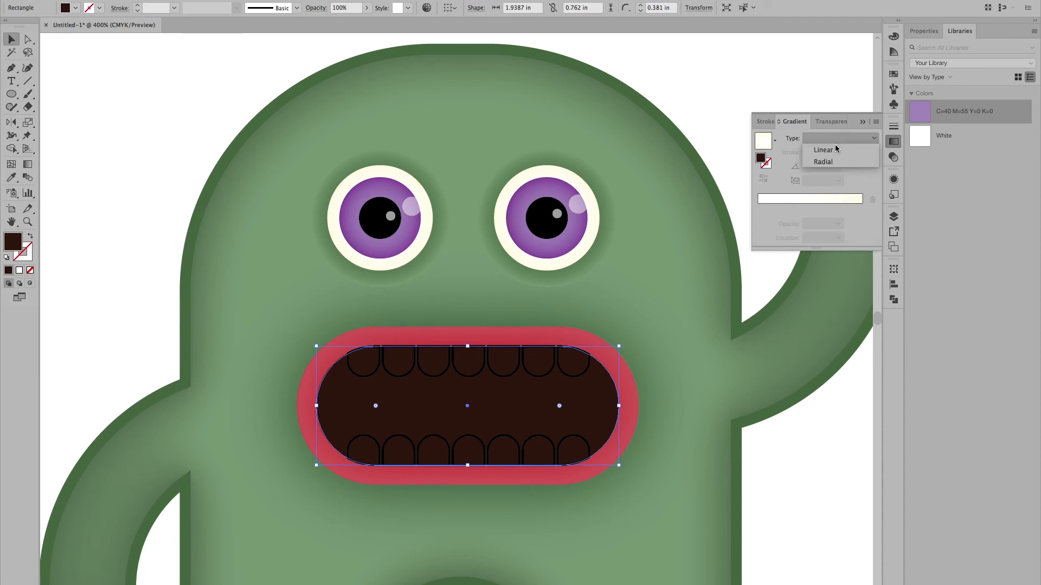
click(834, 161)
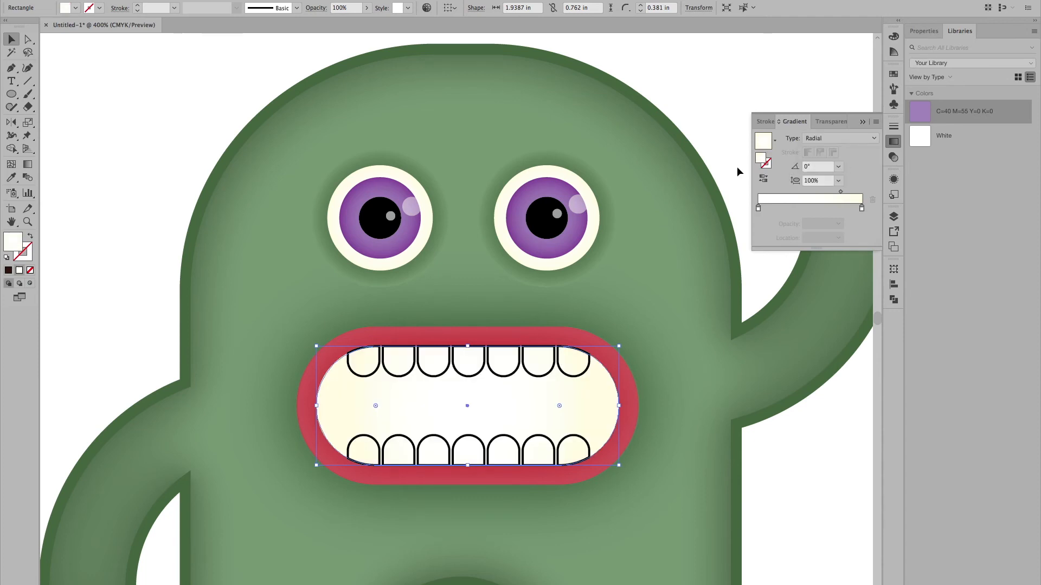
double_click(862, 208)
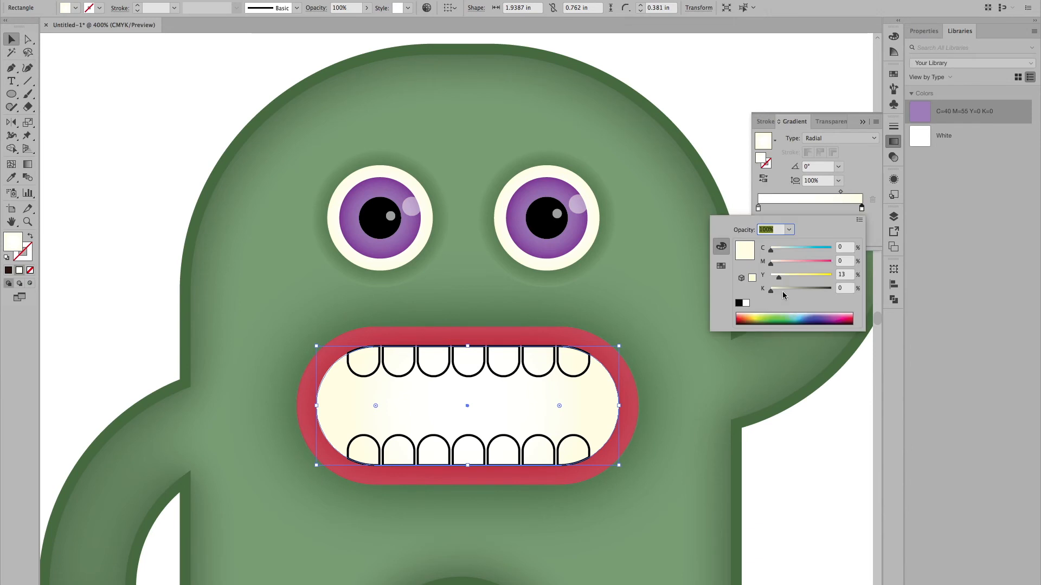
drag(771, 263, 815, 291)
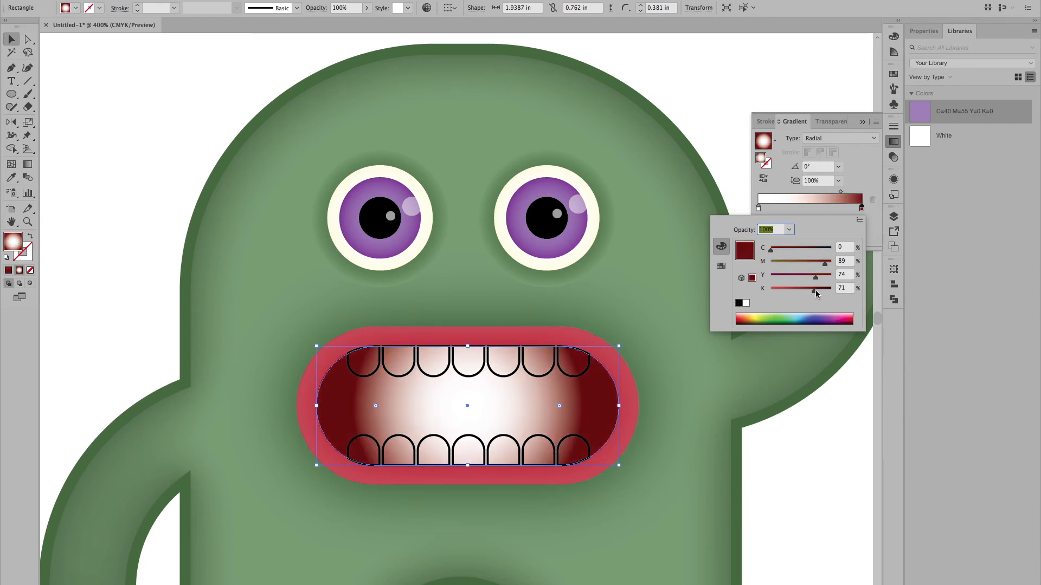
Set the centre colour stop of the mouth's radial gradient to C=0 M=100 Y=90 K=34.
double_click(758, 210)
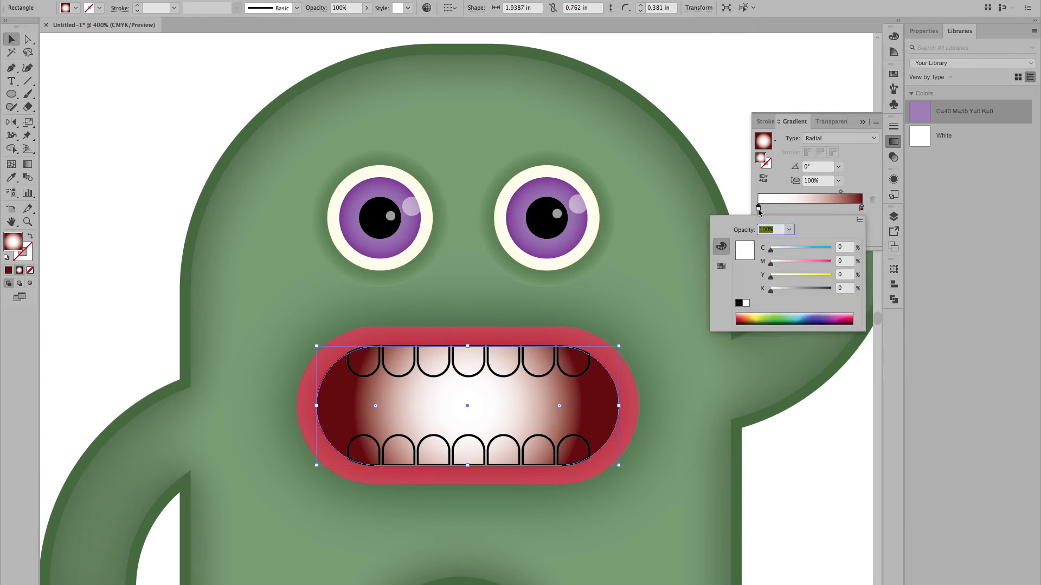
drag(771, 264, 835, 271)
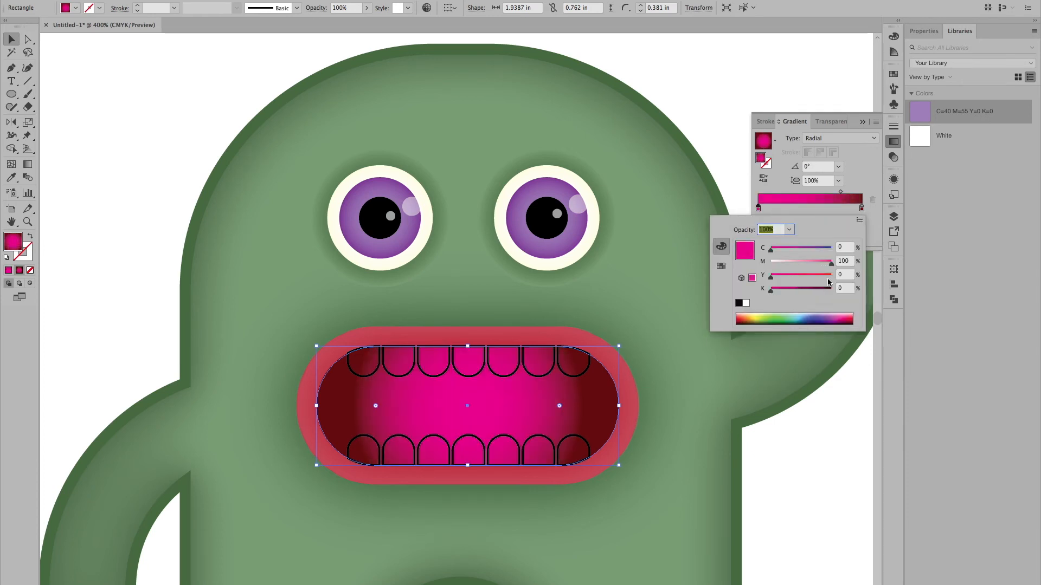
drag(770, 276, 792, 292)
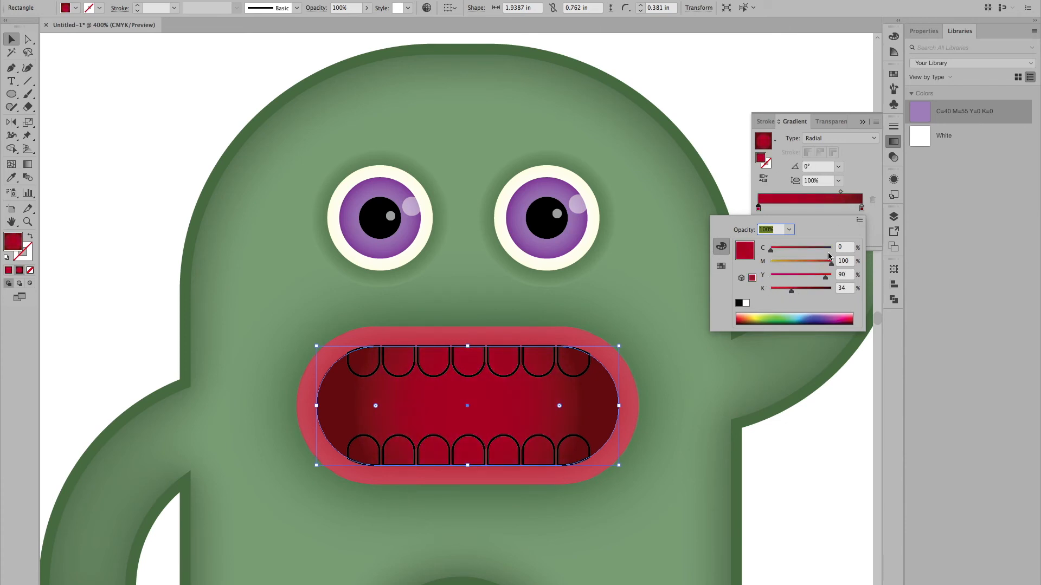
Darken the gradient's outer colour stop by setting its black value to 82%.
click(861, 208)
double_click(861, 208)
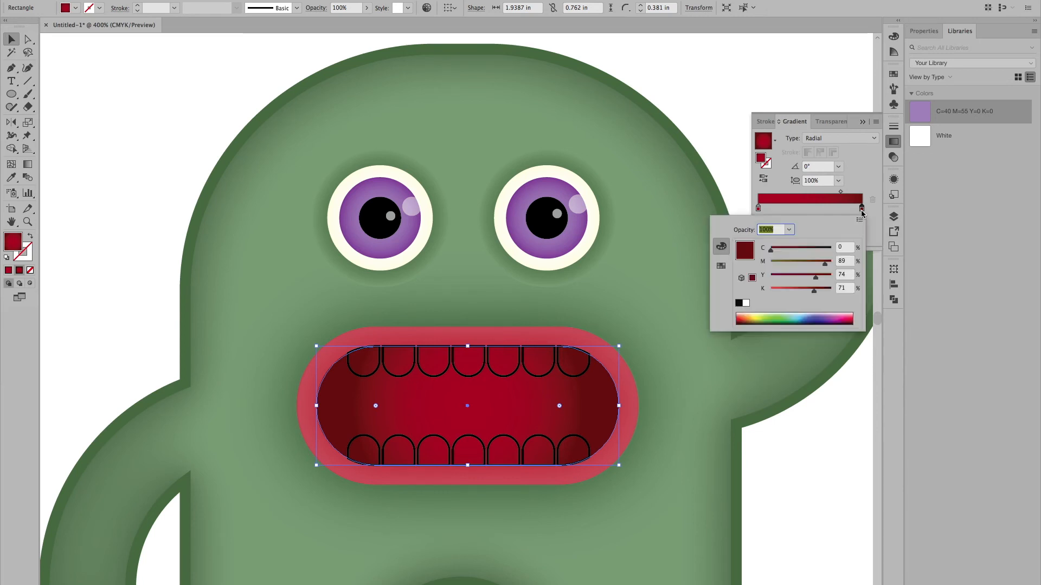
drag(814, 291, 821, 290)
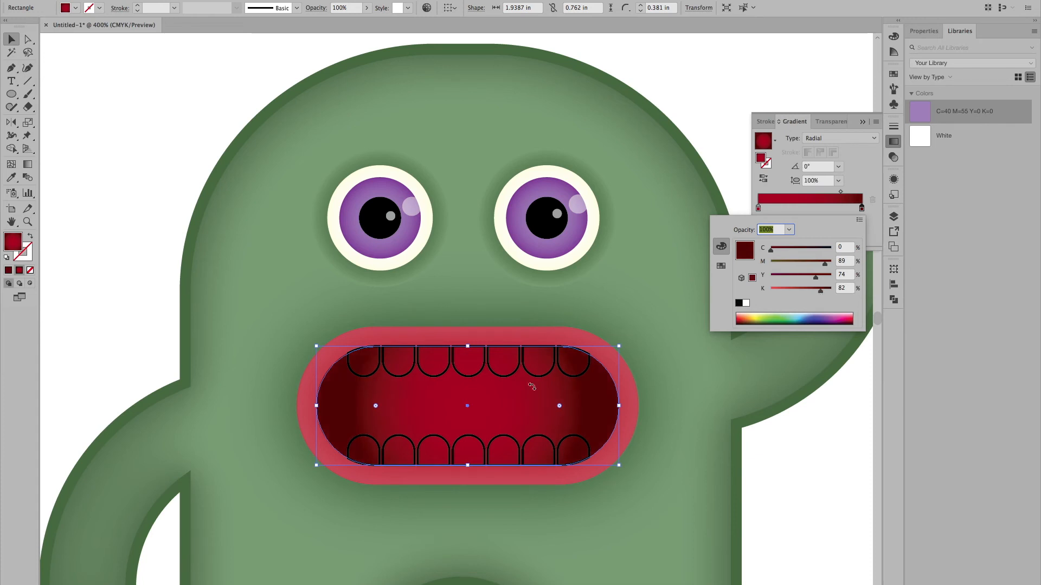
click(874, 186)
Flatten the radial gradient to a 50% aspect ratio and move its midpoint to 48.29%.
click(838, 180)
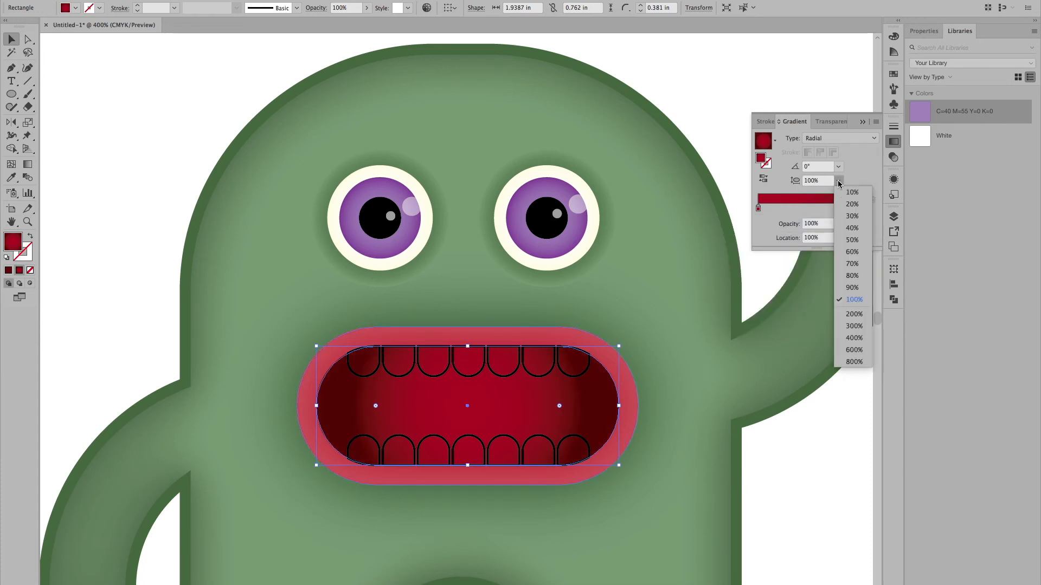
click(855, 255)
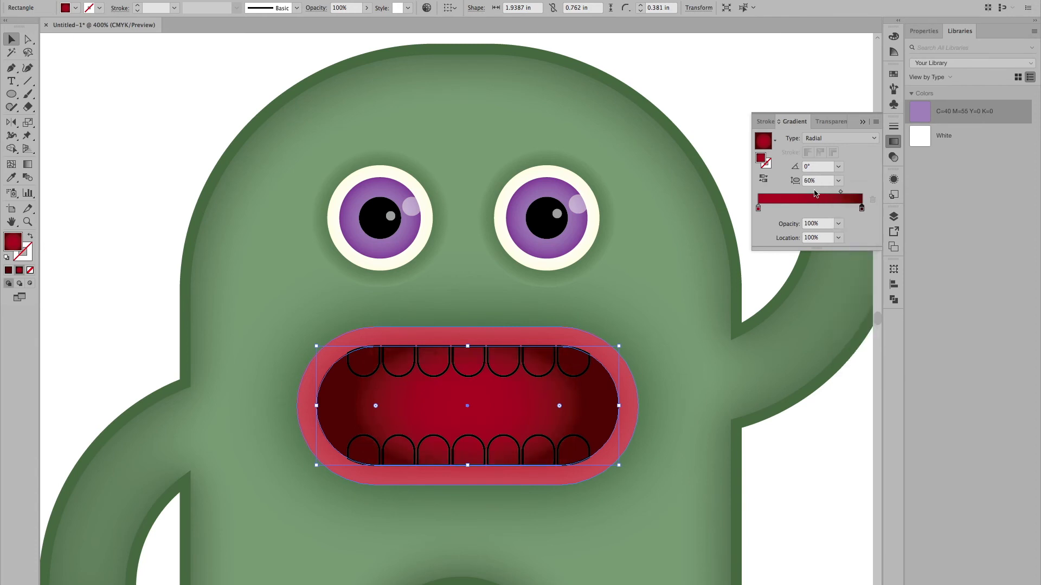
click(838, 180)
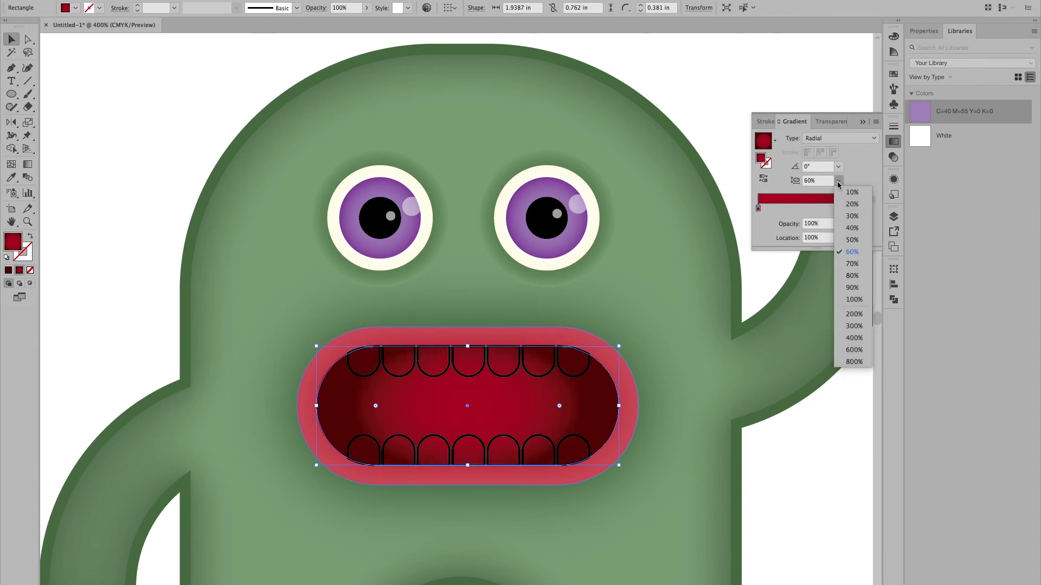
click(852, 240)
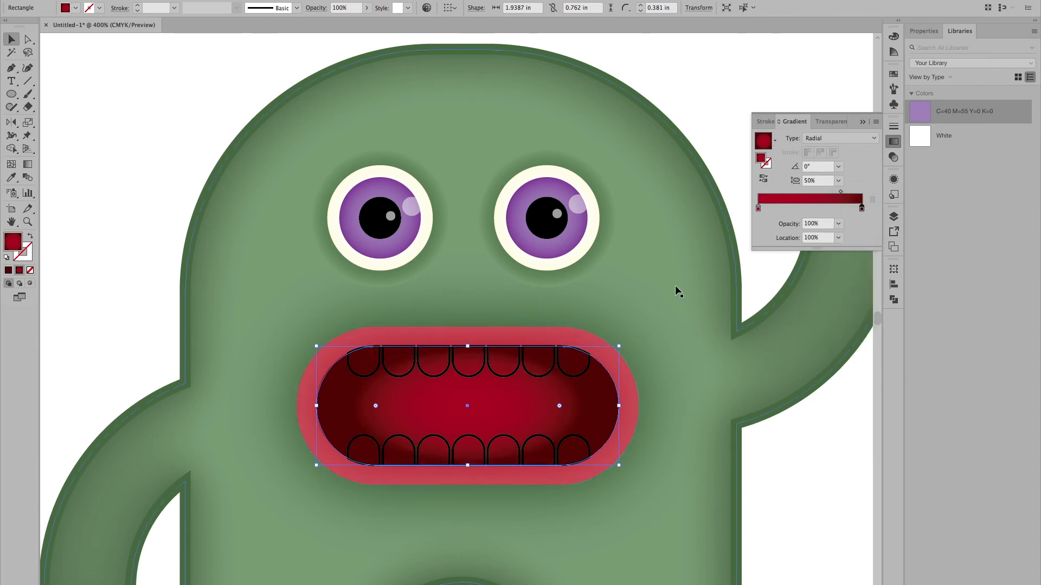
click(841, 192)
drag(842, 196, 809, 197)
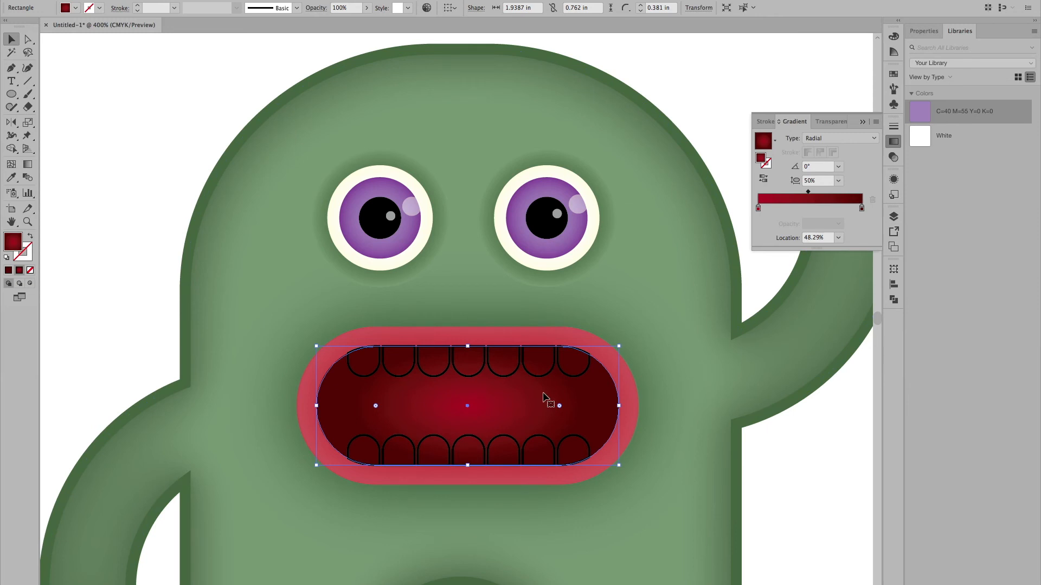
Set the black value of the gradient's centre colour stop to 57% and compare the gradient with its reversed direction.
click(758, 208)
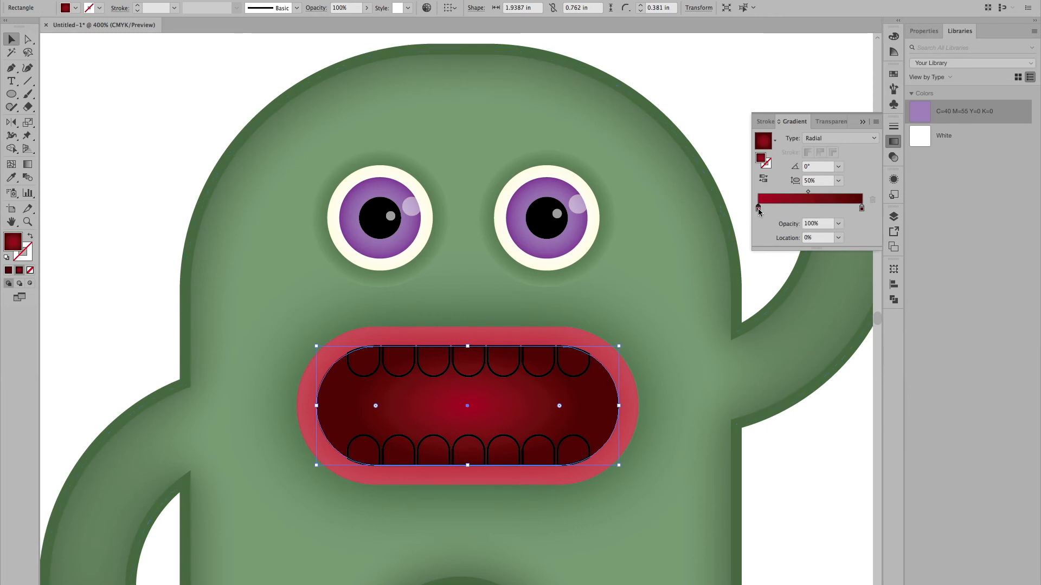
double_click(758, 208)
drag(792, 291, 806, 291)
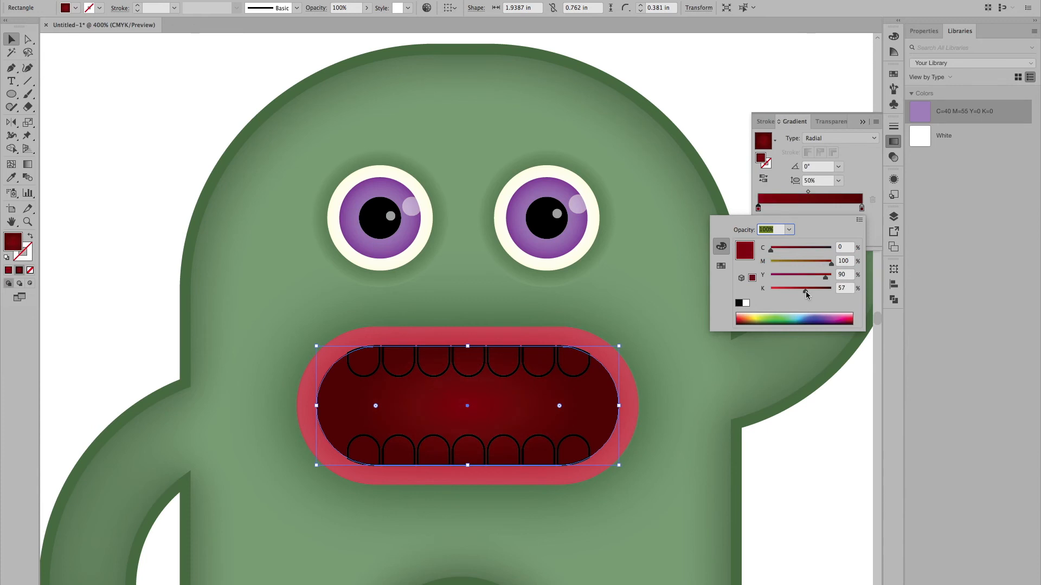
click(825, 206)
click(764, 180)
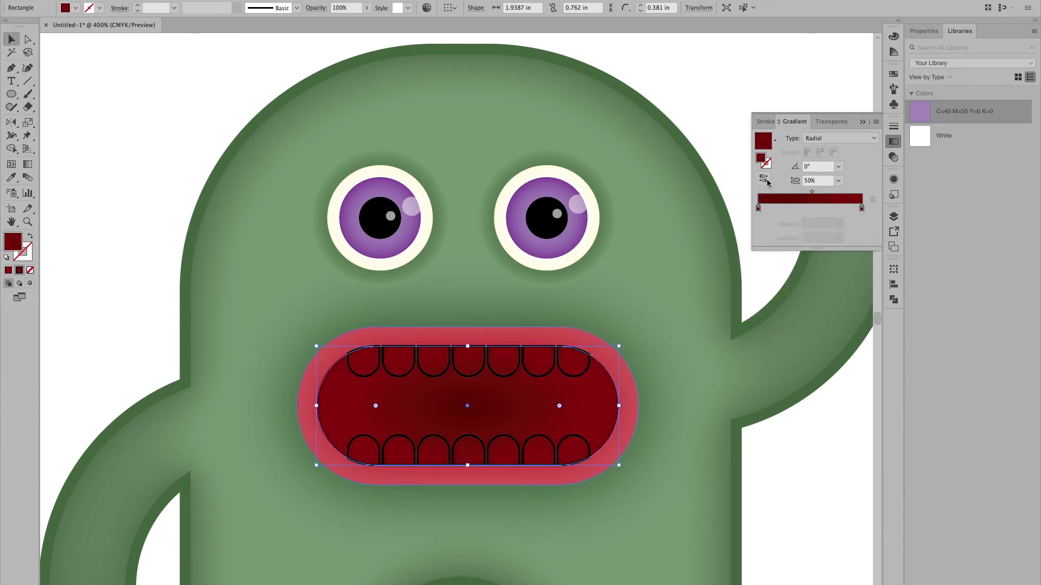
click(766, 180)
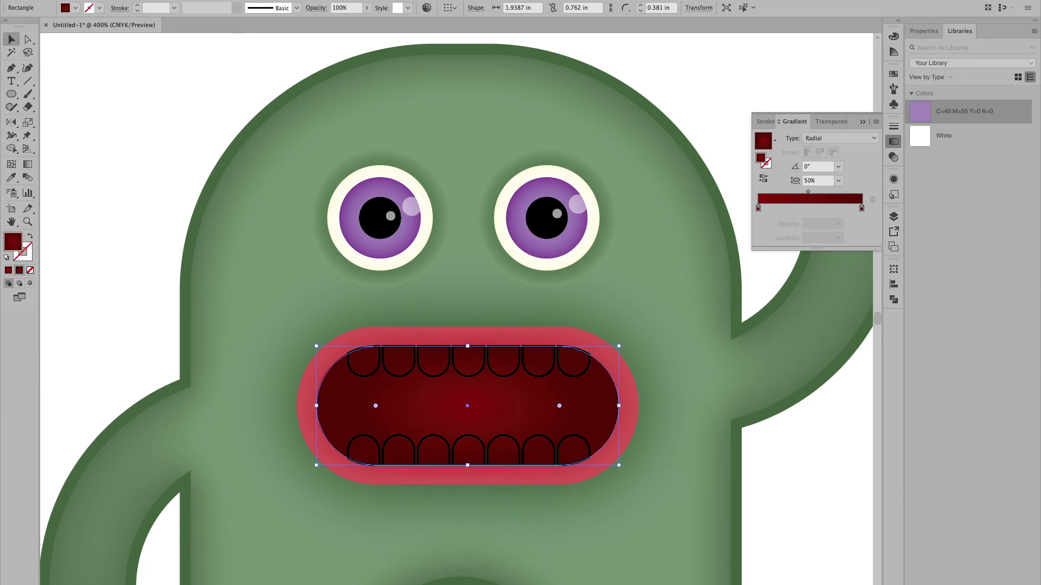
Fill both the upper and lower rows of teeth with the White swatch.
click(378, 370)
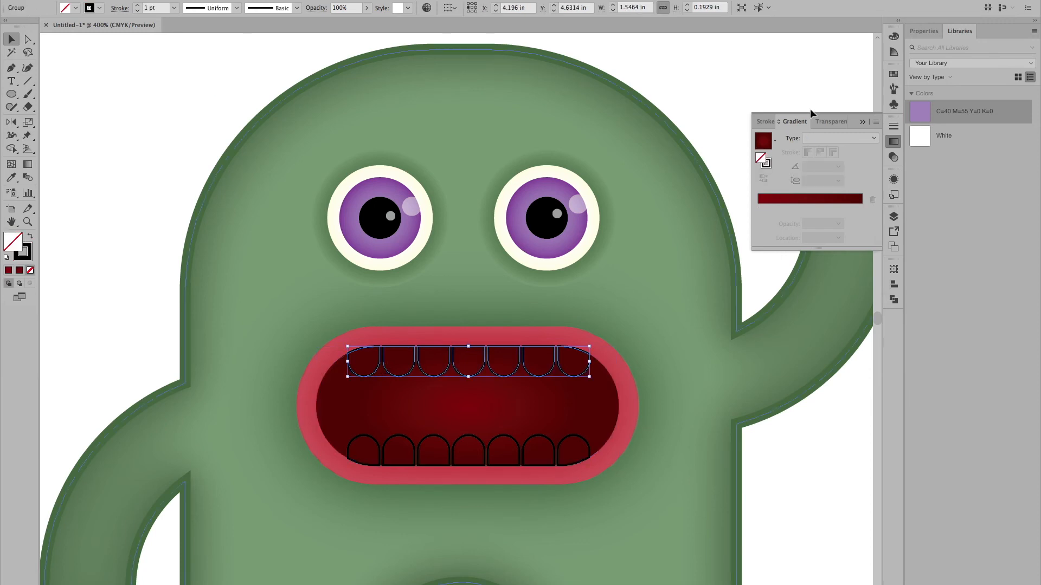
click(894, 74)
click(773, 102)
click(560, 462)
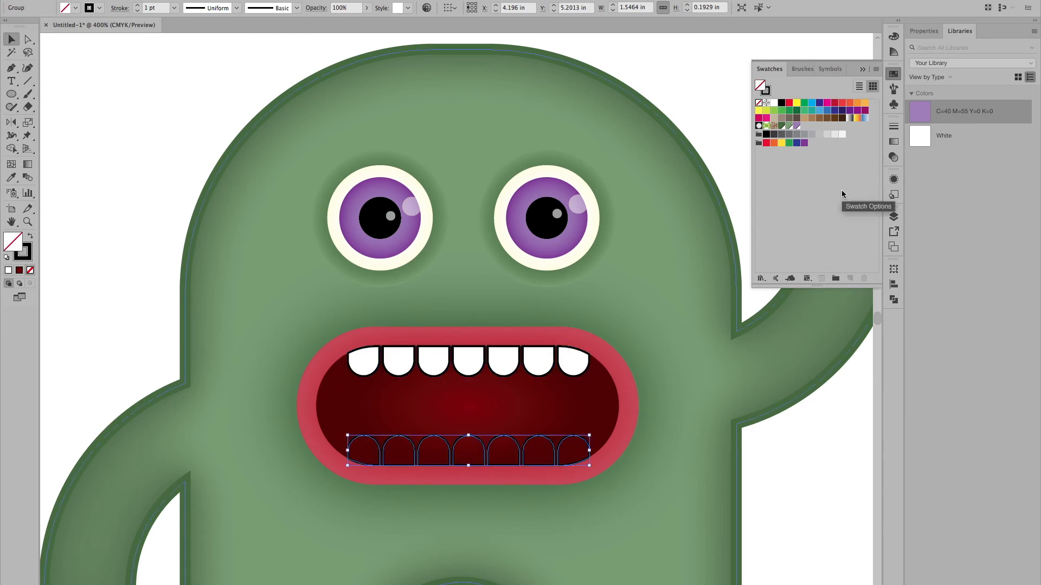
click(773, 103)
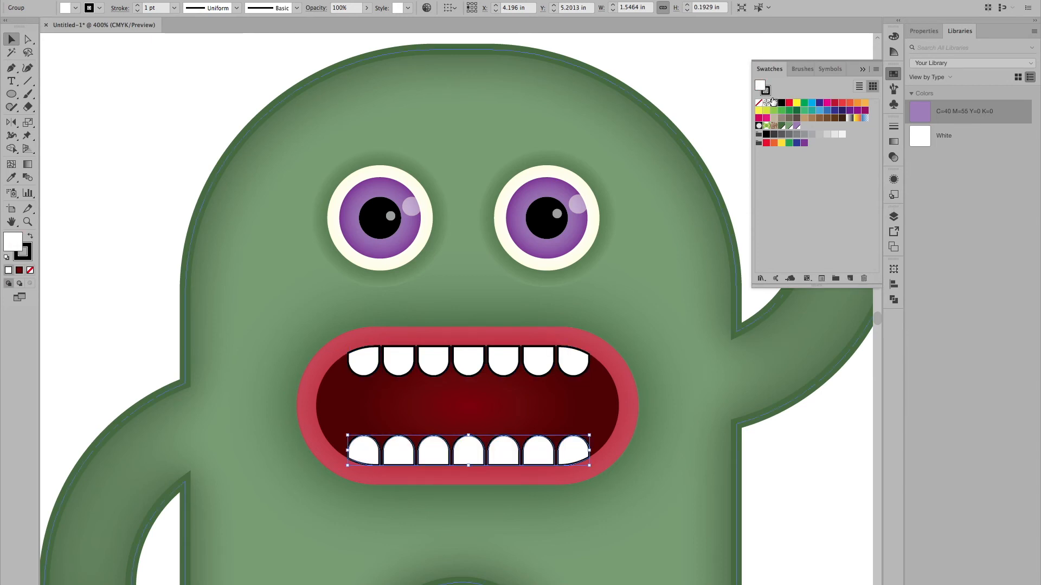
Remove the black stroke from the lower and upper rows of teeth.
click(767, 93)
click(758, 103)
click(569, 372)
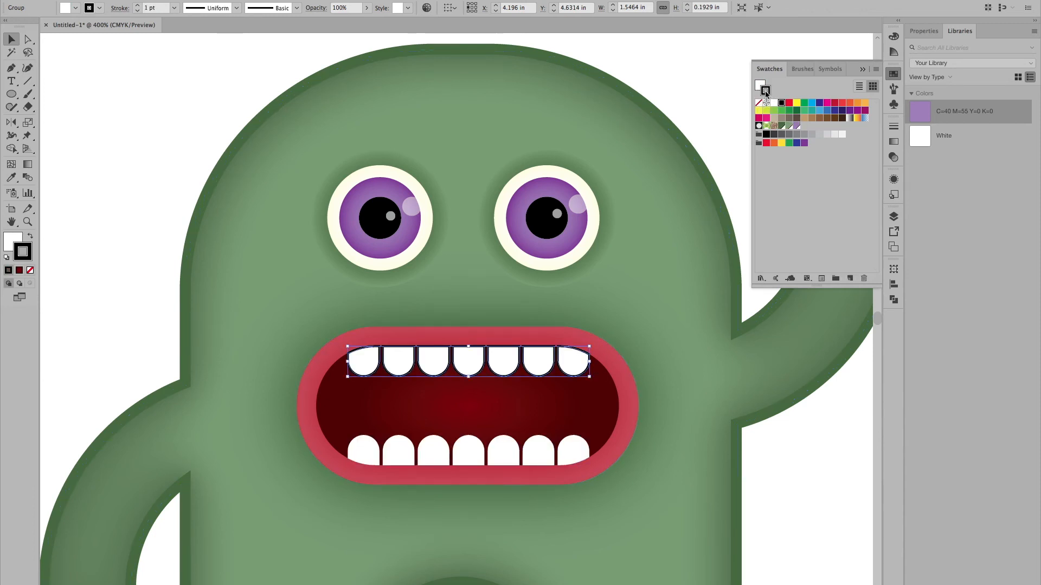
click(759, 103)
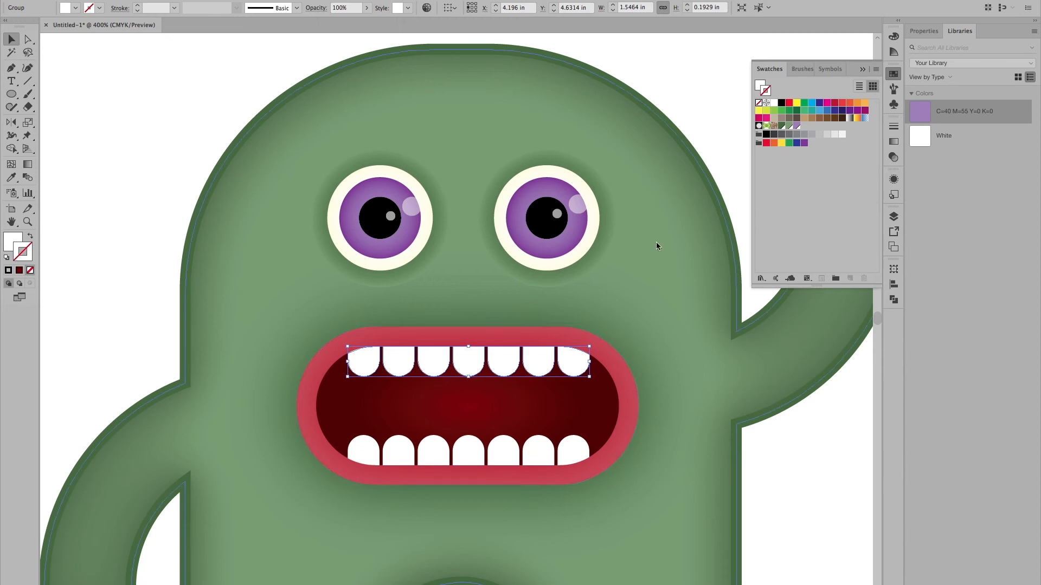
click(894, 142)
click(828, 139)
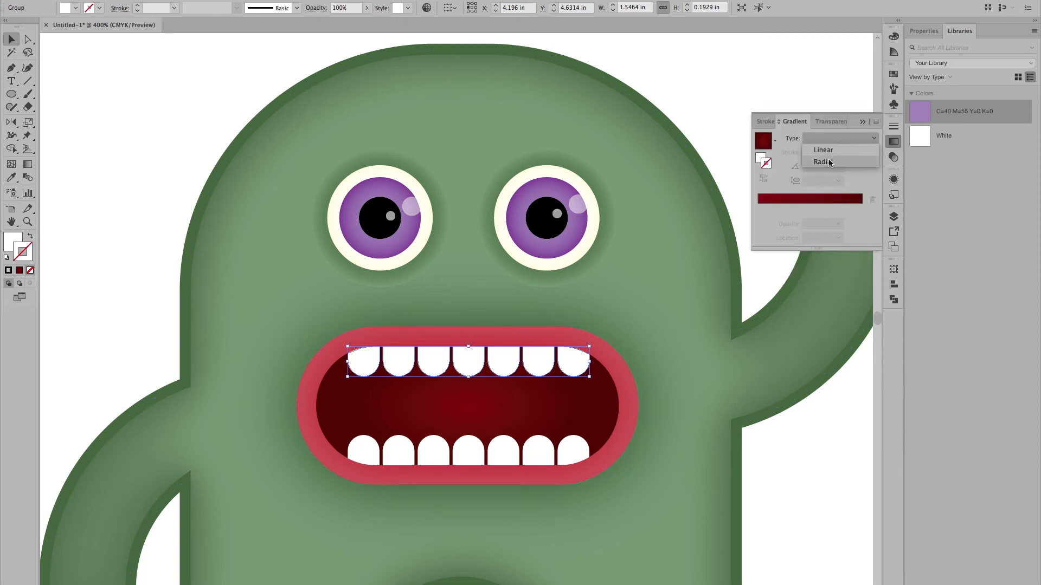
click(822, 161)
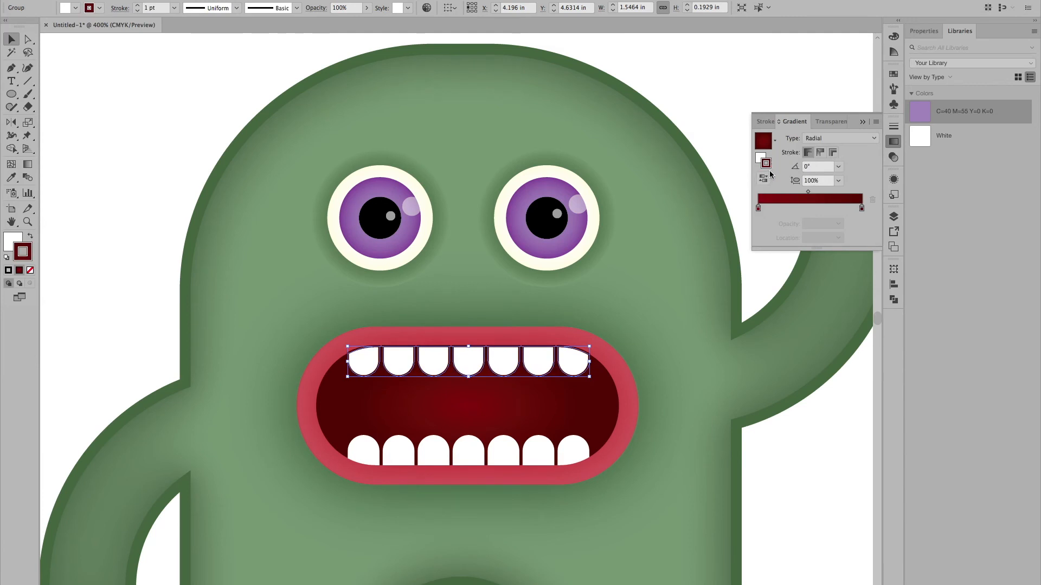
click(30, 270)
Apply a radial gradient to the fill of the upper teeth and make its centre colour stop white.
click(761, 158)
click(824, 139)
click(822, 162)
double_click(758, 208)
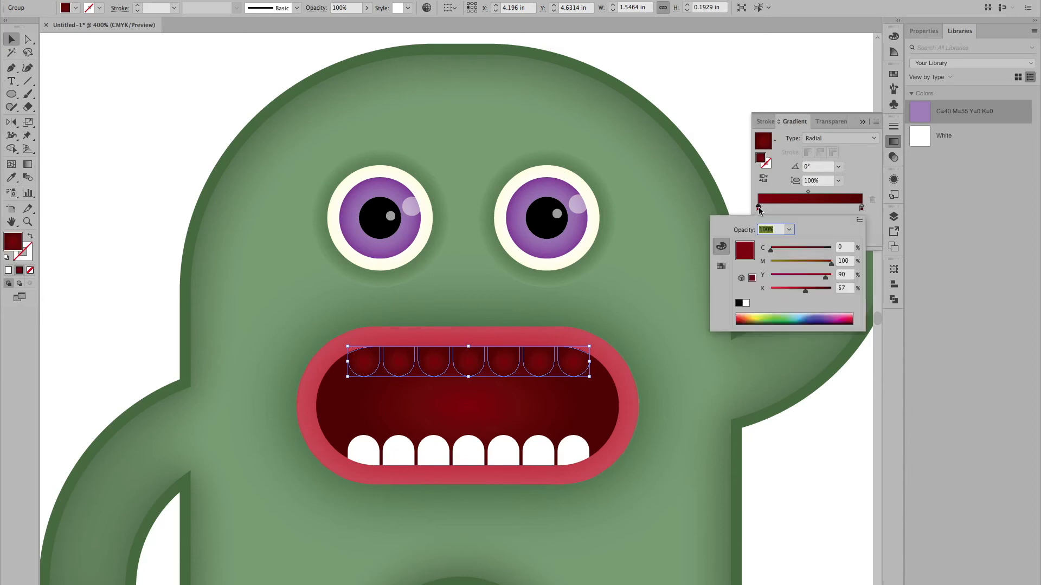
click(747, 303)
Set the outer colour stop of the upper teeth's gradient to C=0 M=0 Y=0 K=10.
click(861, 210)
double_click(862, 209)
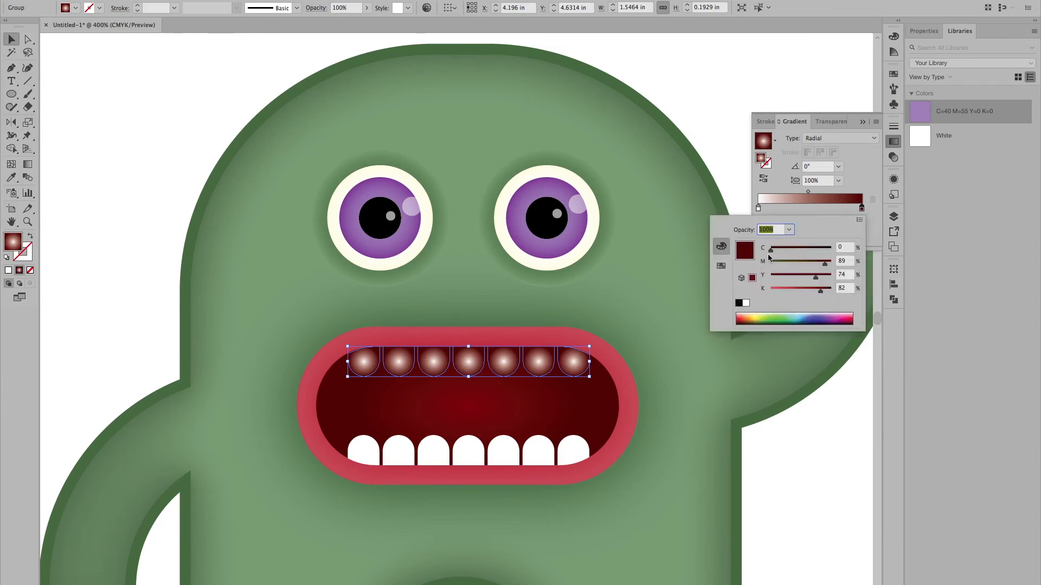
click(746, 303)
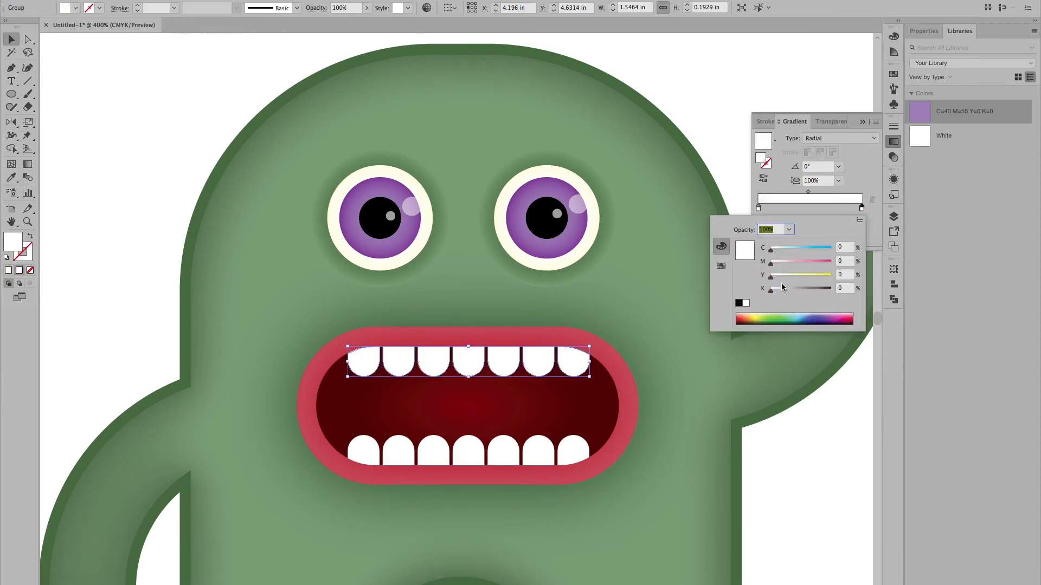
click(844, 289)
text(10)
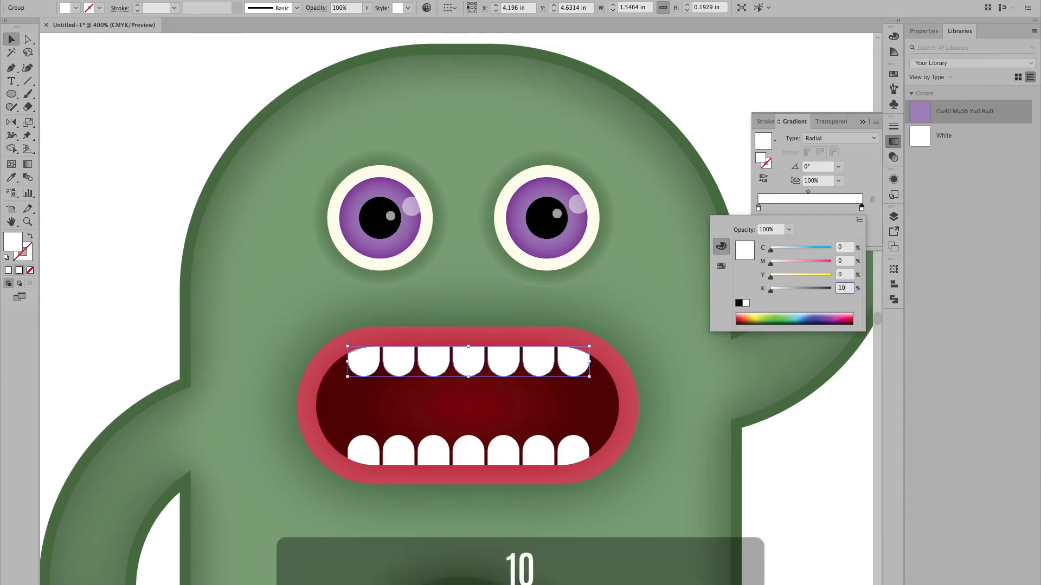
key(shift+Tab)
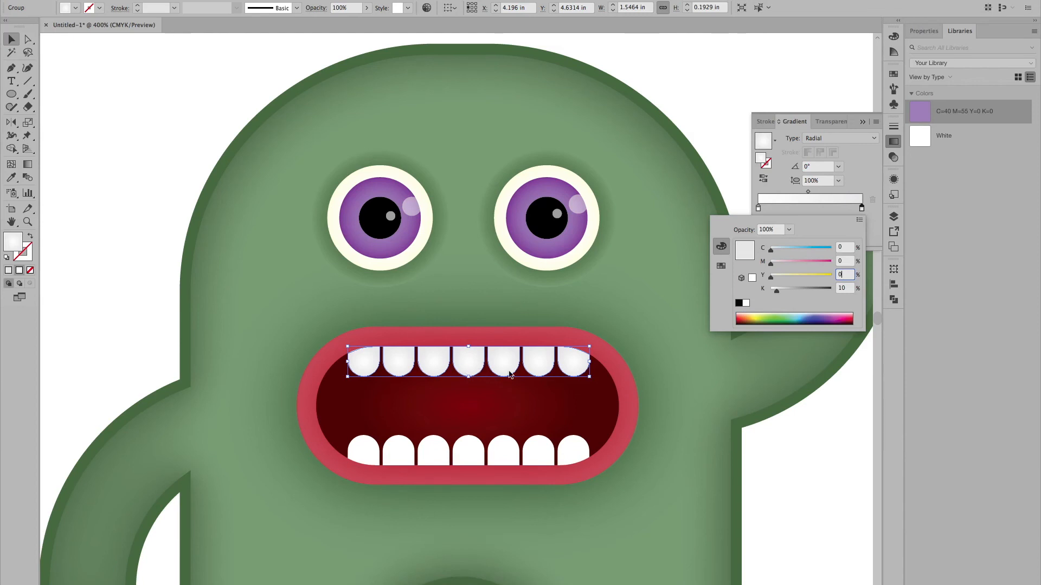
Darken the outer colour stop of the teeth gradient by setting its black value to 15%.
click(843, 291)
text(15)
click(841, 275)
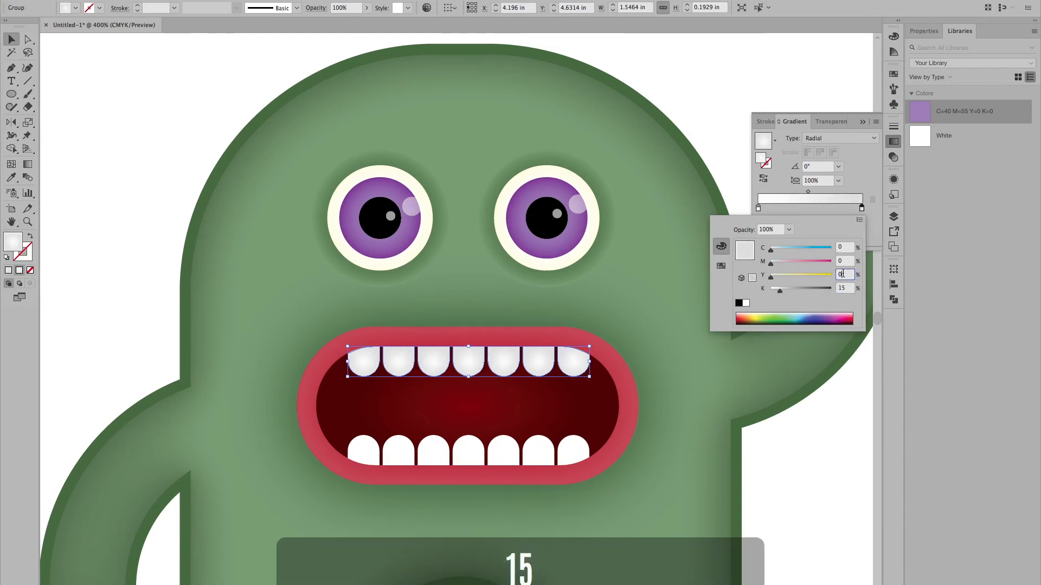
key(Return)
Copy the upper teeth's radial gradient onto the lower row of teeth with the Eyedropper, and clear the selection.
click(541, 457)
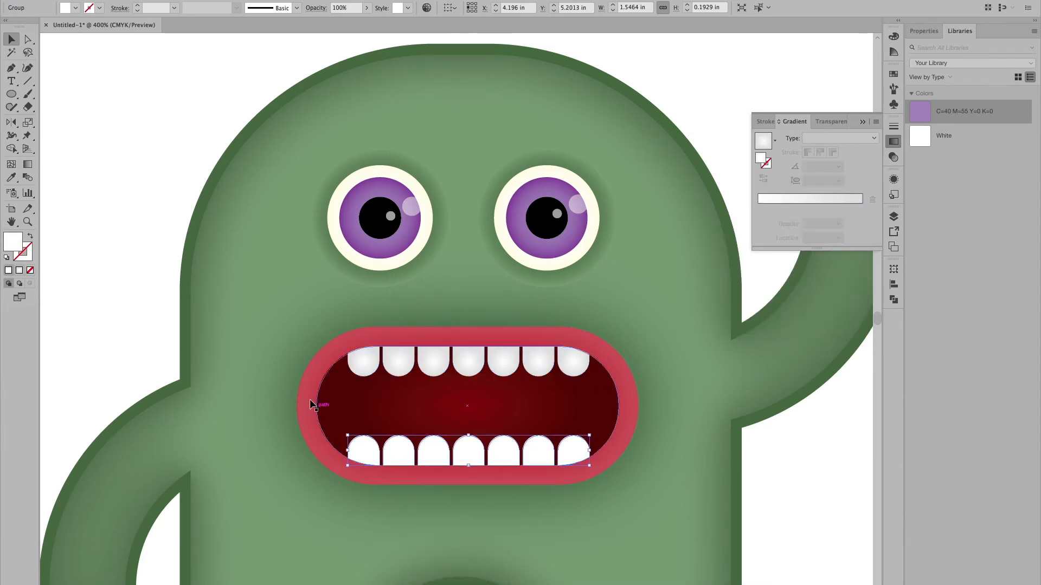
click(11, 177)
click(439, 359)
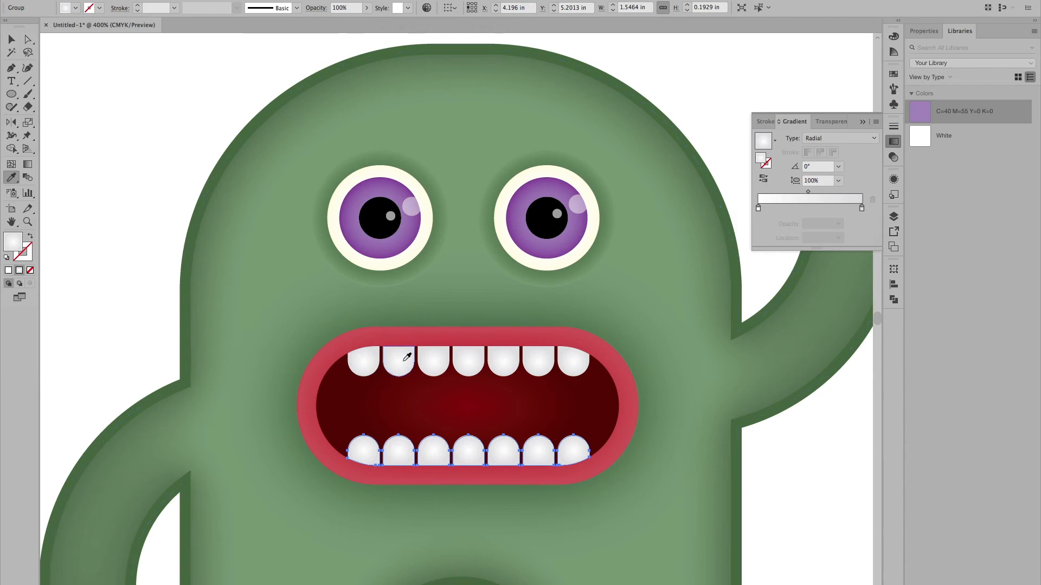
click(11, 40)
click(116, 128)
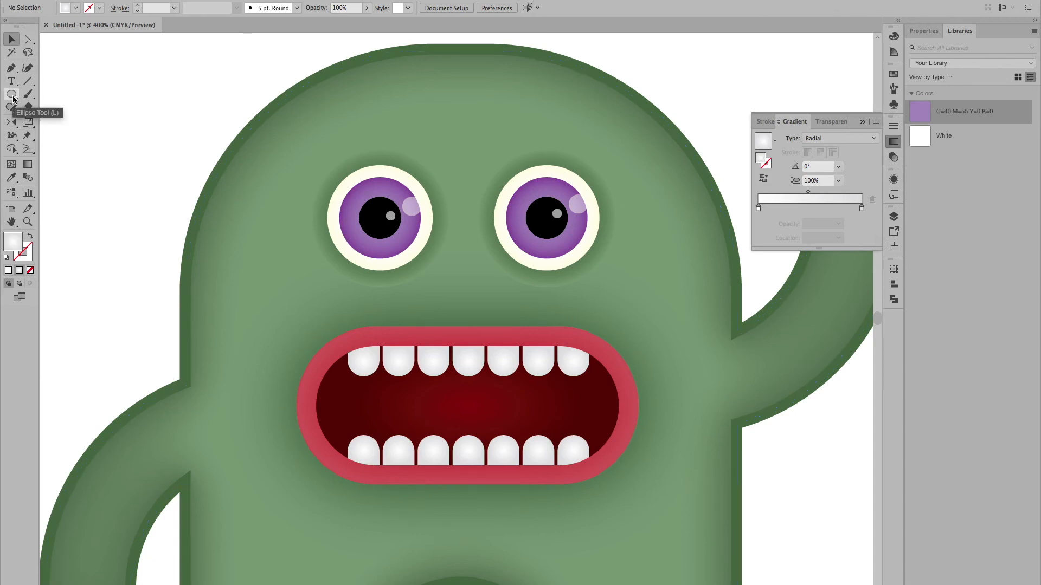
Scatter circles of varied sizes, the largest about 0.79 in wide, over the monster's head, body, arms and legs, some overlapping its edges.
key(super+minus)
key(super+minus)
key(super+minus)
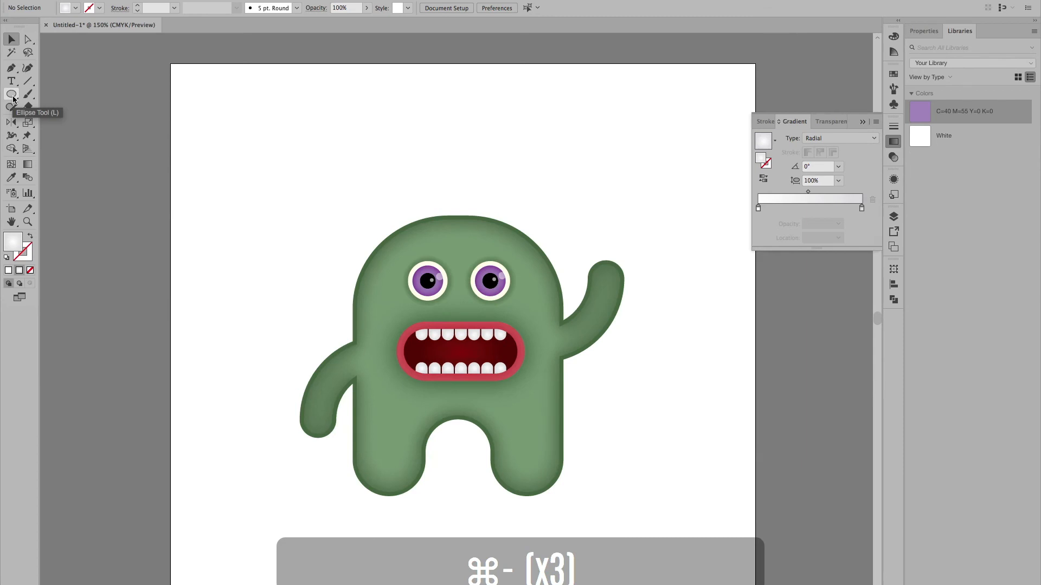
click(12, 93)
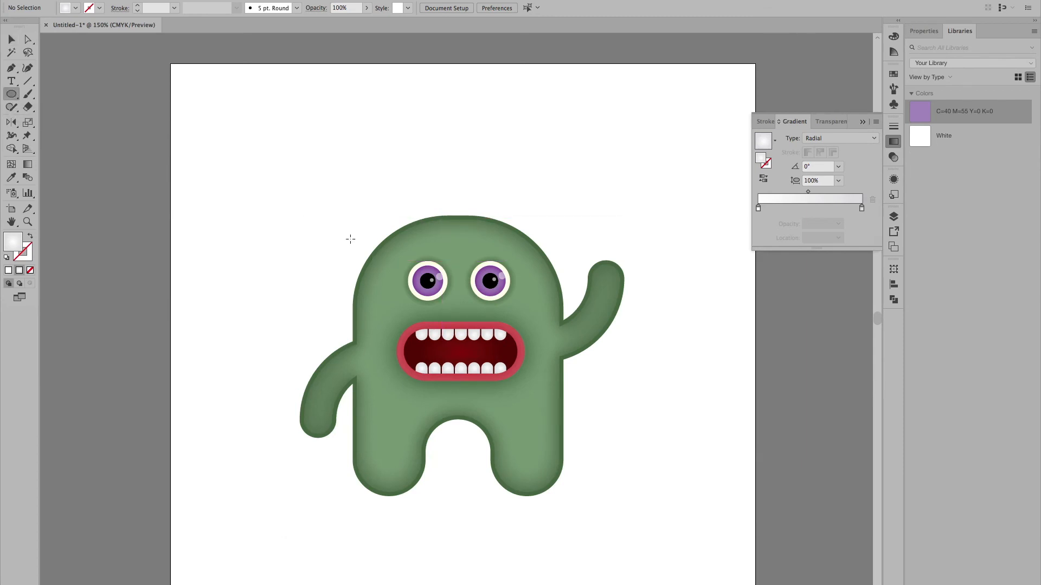
drag(350, 239, 396, 273)
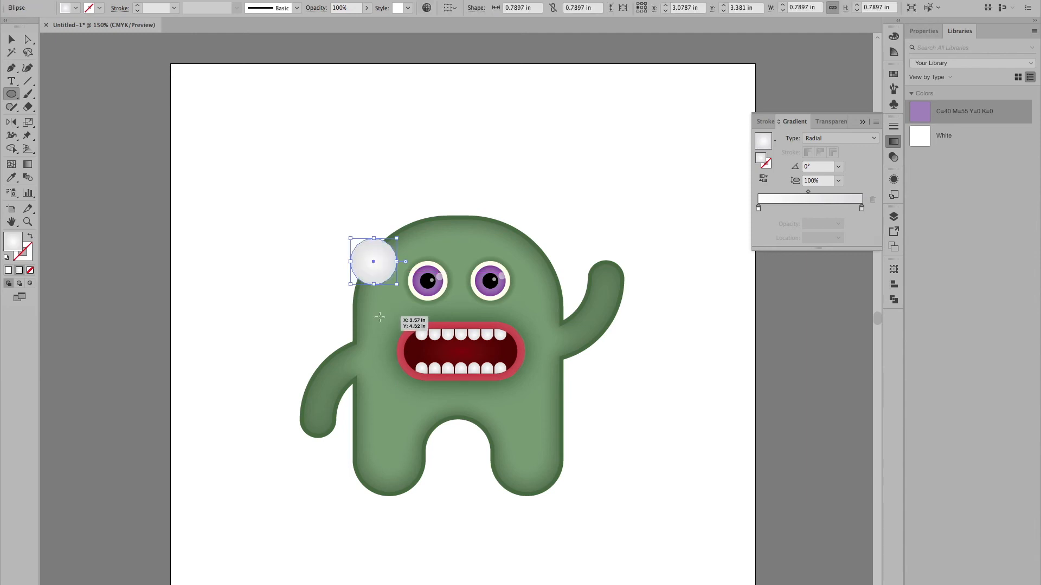
drag(378, 315, 408, 346)
drag(468, 307, 494, 334)
drag(541, 246, 554, 270)
drag(442, 201, 483, 243)
drag(538, 311, 564, 349)
drag(538, 402, 571, 437)
drag(498, 395, 535, 462)
drag(480, 474, 517, 511)
drag(448, 390, 483, 426)
drag(389, 445, 421, 477)
drag(350, 459, 373, 482)
drag(353, 414, 373, 434)
drag(375, 373, 389, 387)
mouse_move(321, 359)
mouse_down()
mouse_move(340, 379)
mouse_move(326, 415)
mouse_up()
drag(333, 391, 347, 404)
drag(352, 318, 370, 336)
drag(440, 310, 443, 314)
drag(388, 292, 400, 303)
drag(419, 233, 430, 242)
drag(510, 243, 522, 254)
drag(528, 291, 539, 302)
drag(585, 292, 595, 302)
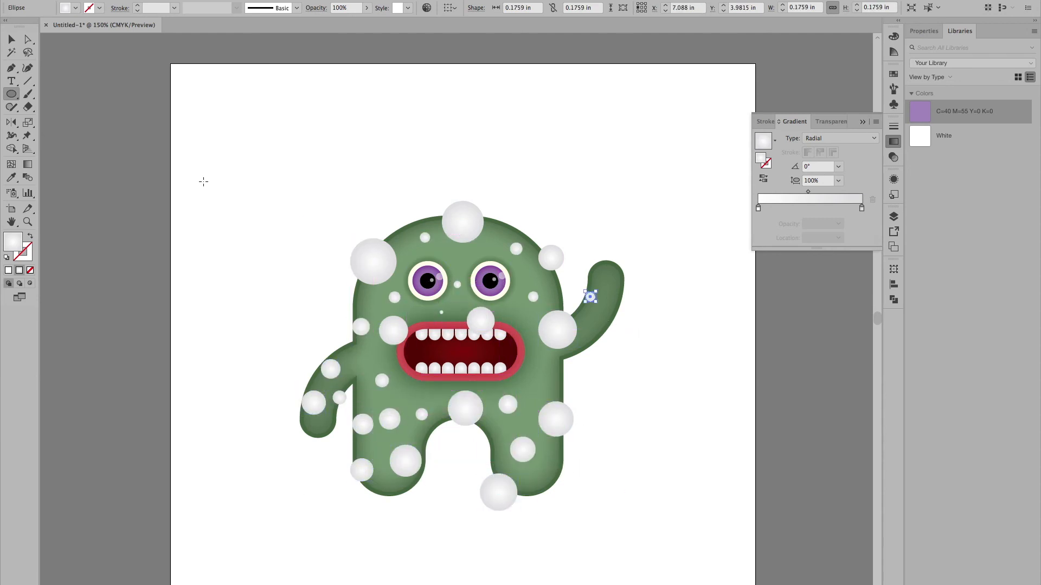
click(11, 39)
click(240, 169)
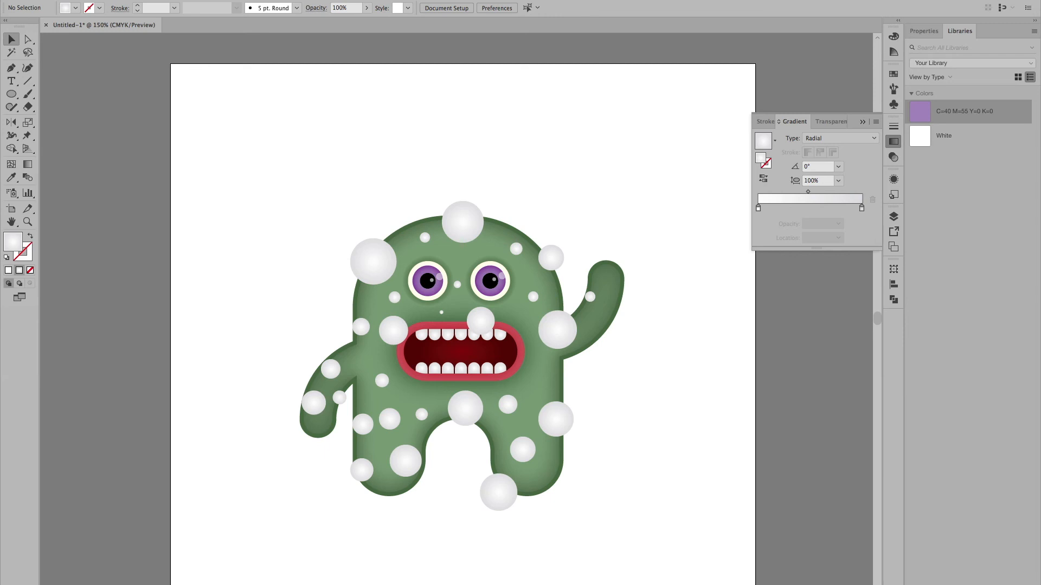
drag(286, 177, 641, 565)
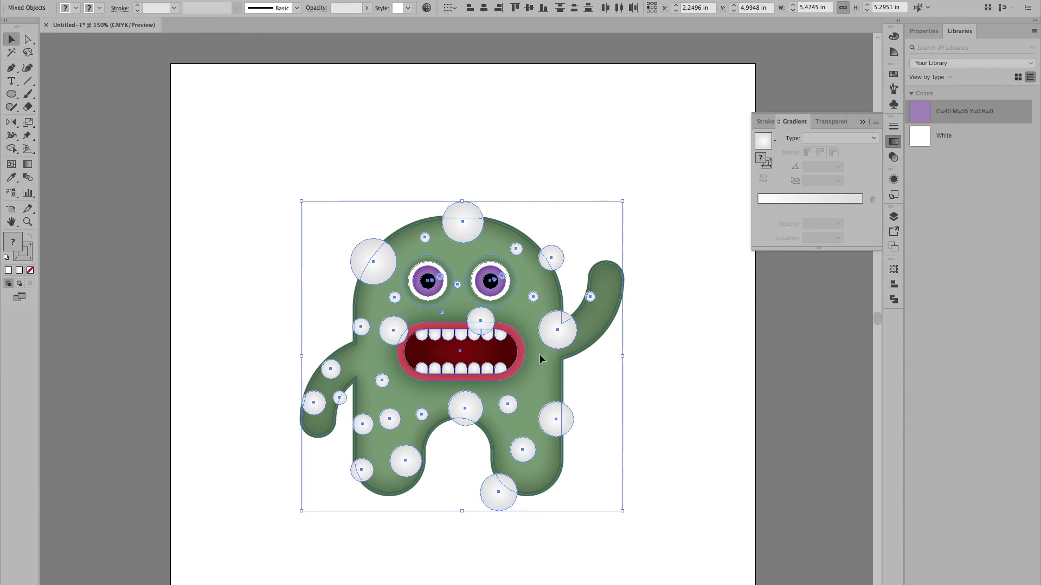
click(683, 438)
click(558, 377)
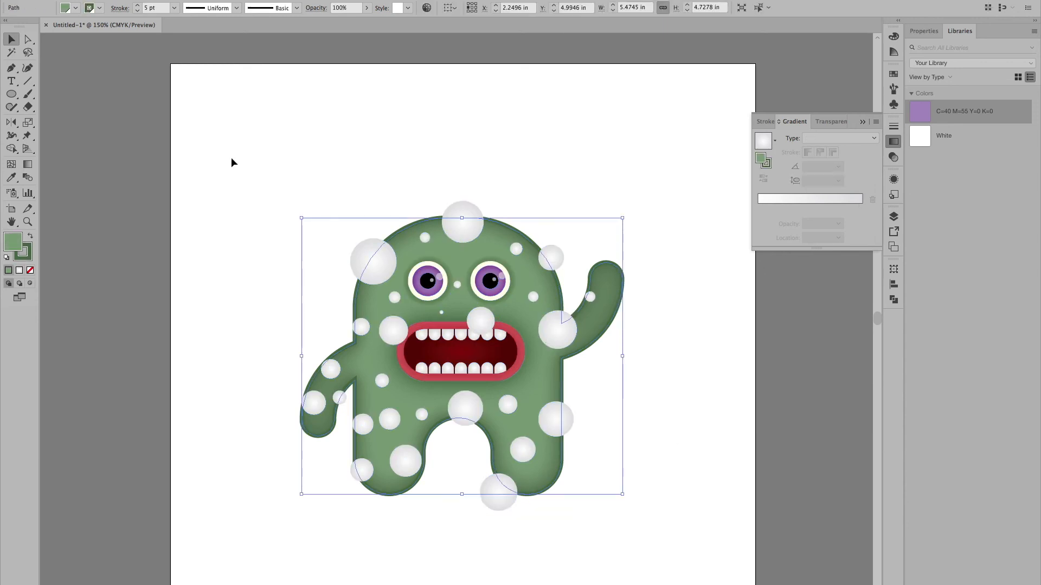
Select all the circles scattered over the monster's head, body, arms and legs together.
click(375, 273)
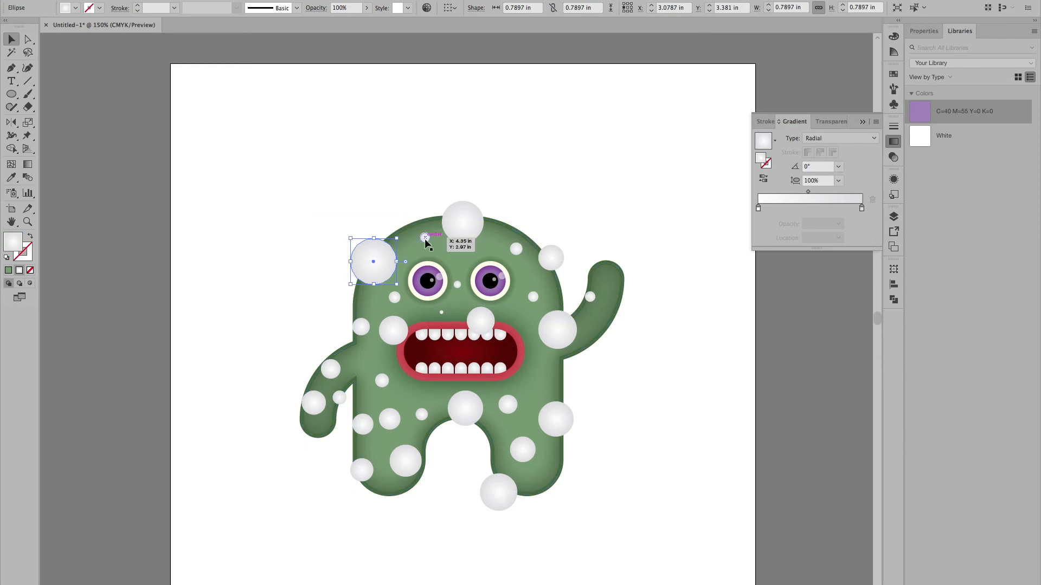
shift+click(424, 238)
shift+click(462, 222)
shift+click(516, 248)
shift+click(551, 262)
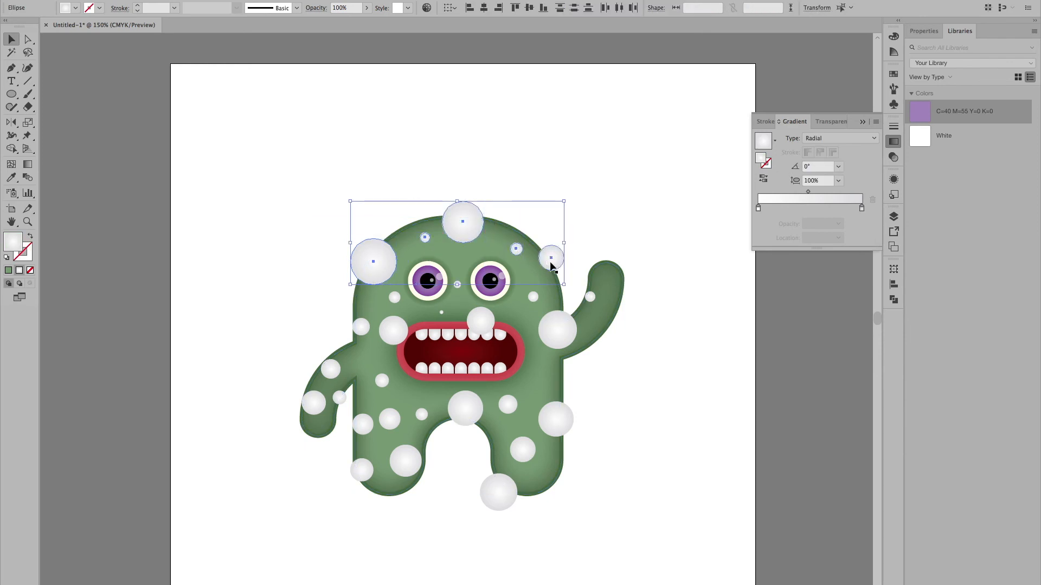
shift+click(556, 328)
shift+click(590, 297)
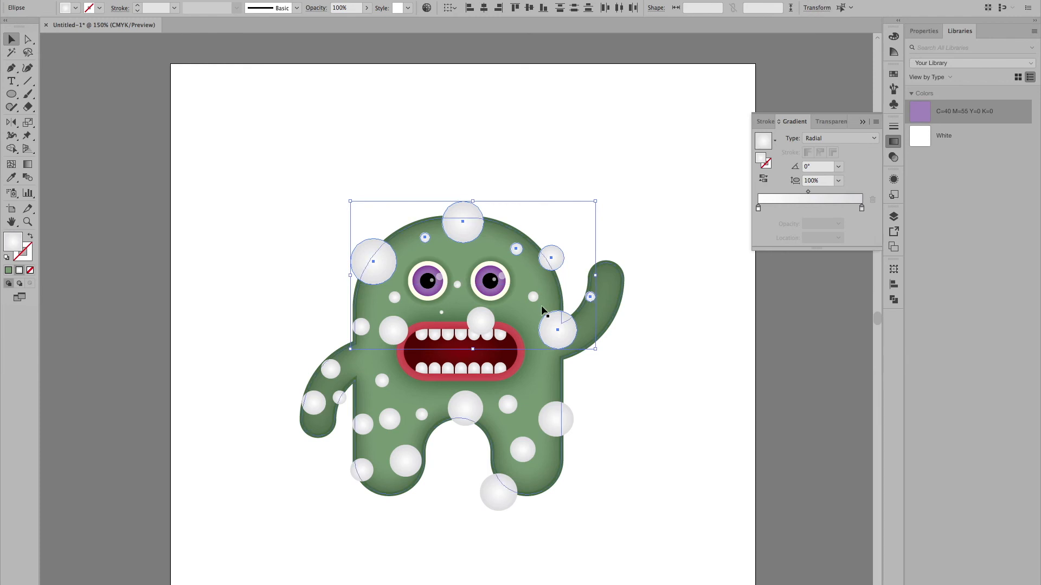
shift+click(533, 297)
shift+click(457, 284)
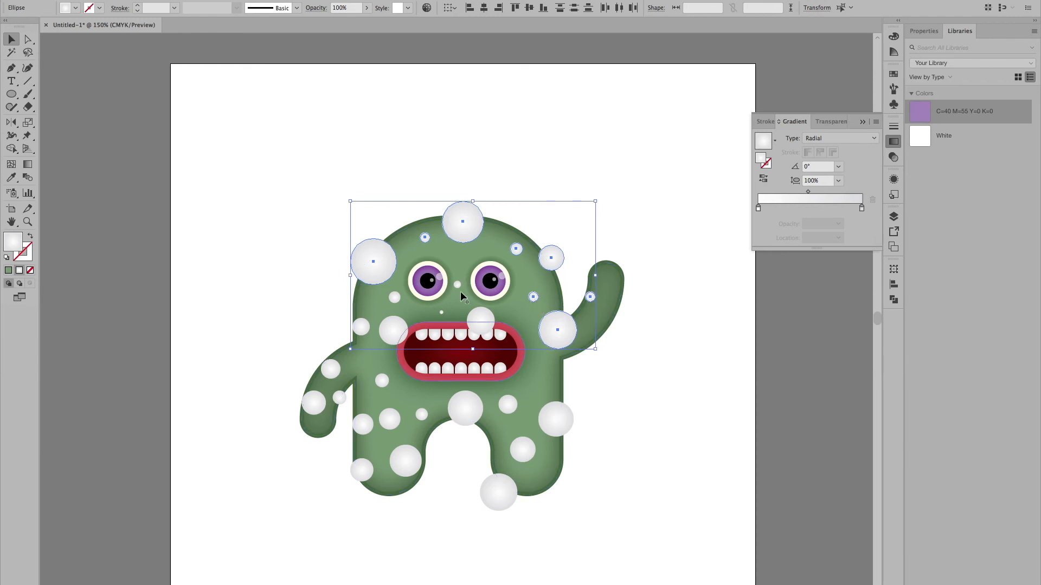
shift+click(481, 323)
shift+click(442, 312)
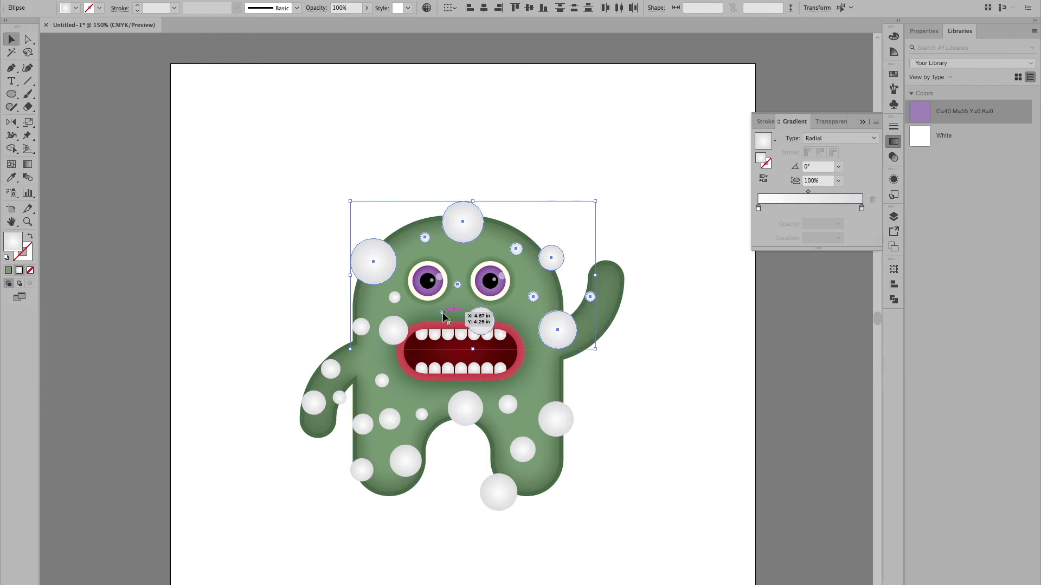
shift+click(395, 298)
shift+click(361, 326)
shift+click(331, 369)
shift+click(312, 403)
shift+click(340, 398)
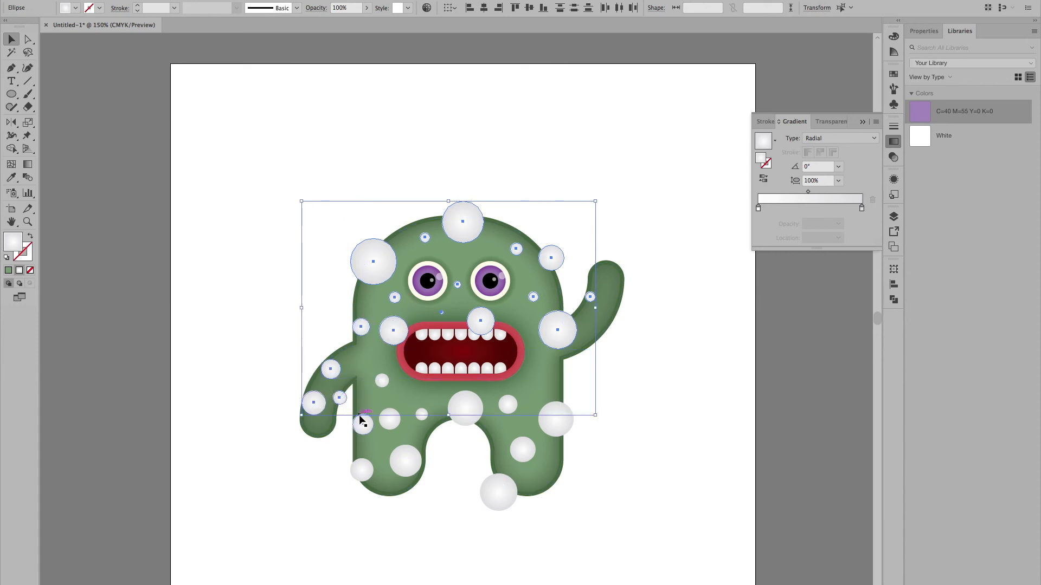
shift+click(361, 423)
shift+click(382, 381)
shift+click(386, 421)
shift+click(363, 468)
shift+click(410, 463)
shift+click(422, 414)
shift+click(464, 408)
shift+click(508, 405)
shift+click(555, 418)
shift+click(524, 447)
shift+click(498, 490)
shift+click(496, 488)
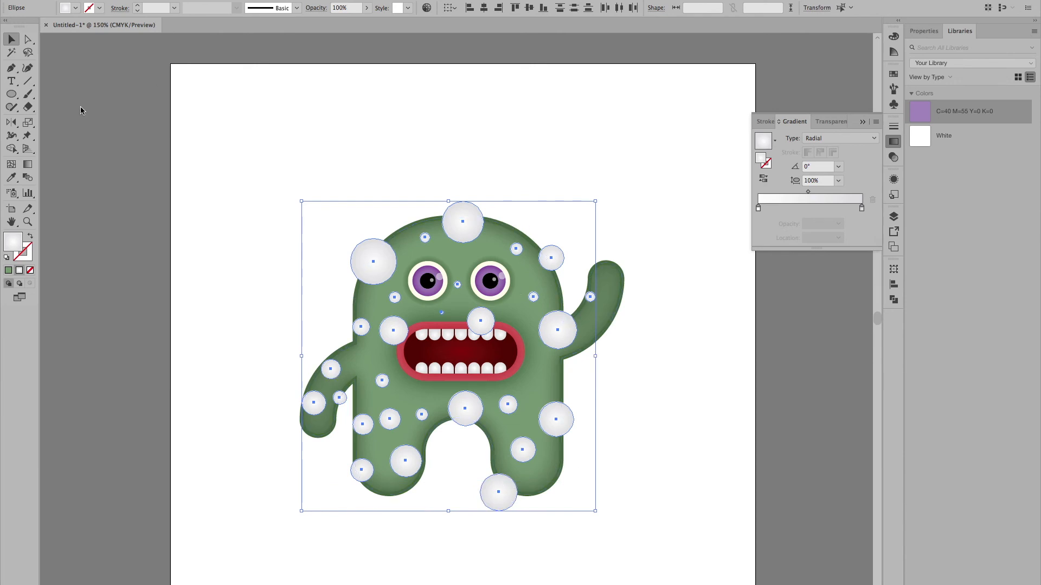
Try the Shape Builder tool on the selected circles, and undo and redo the circle drawn on the raised arm.
click(16, 154)
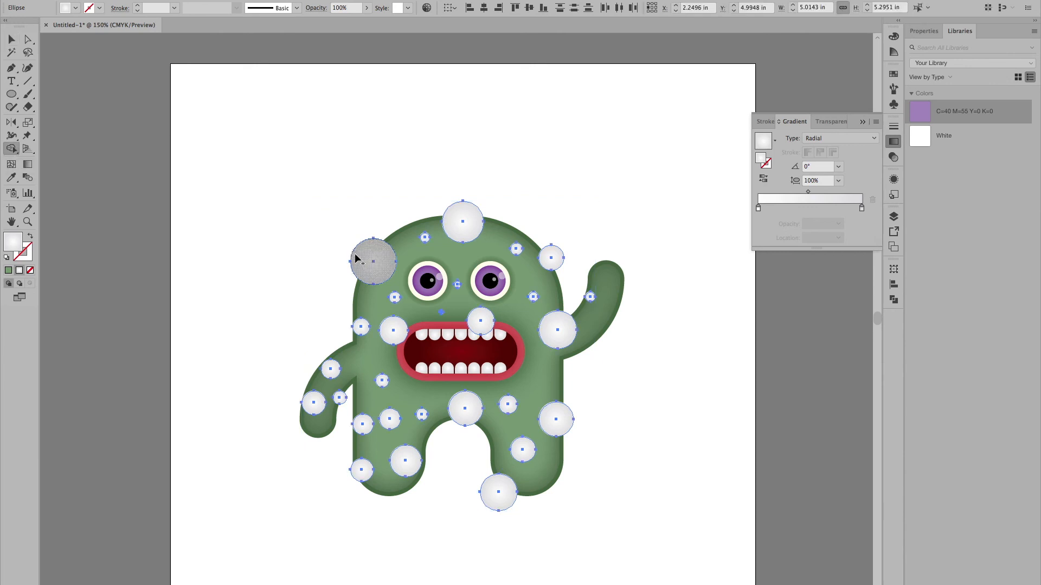
key(super+z)
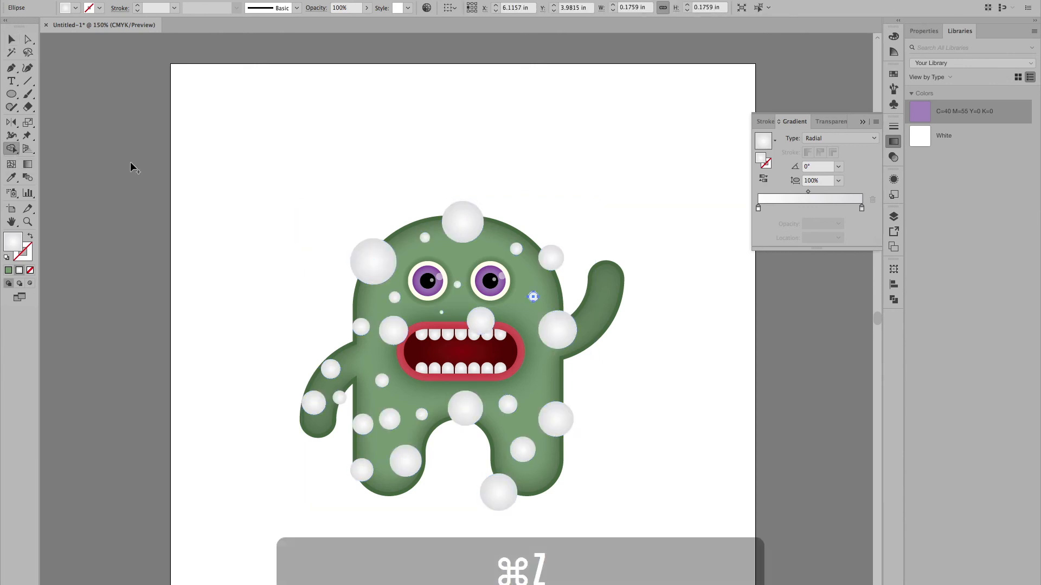
key(shift+super+z)
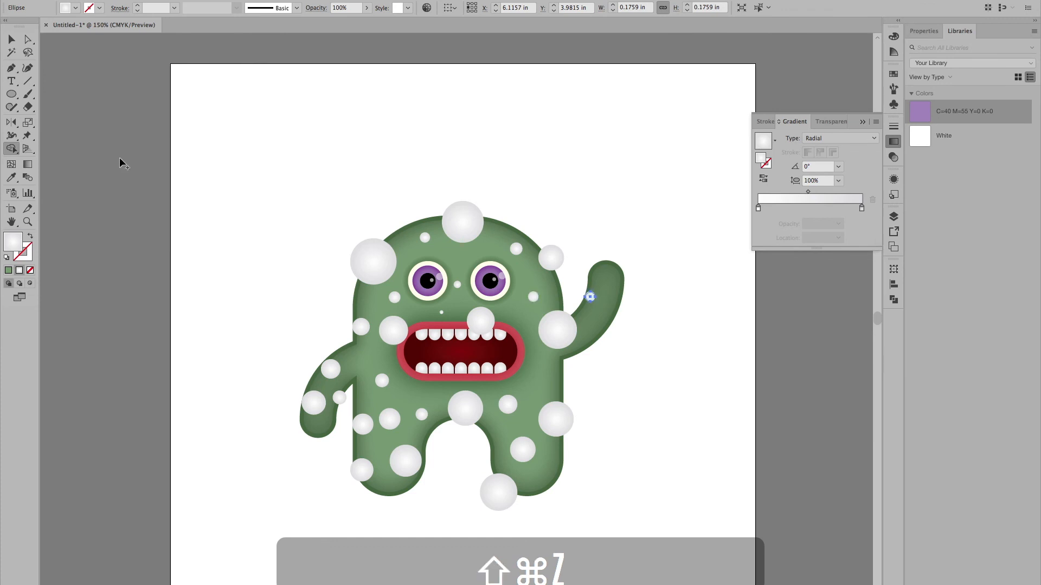
Select the circles across the top of the head, down the face's right side and on the raised arm together.
click(10, 39)
click(245, 157)
click(367, 257)
shift+click(425, 238)
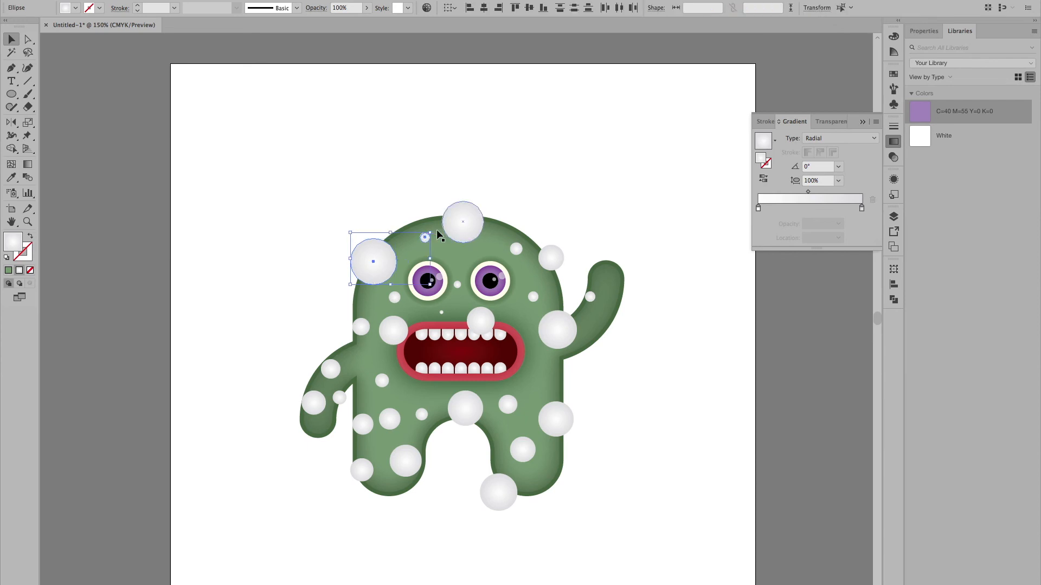
shift+click(447, 218)
shift+click(515, 249)
shift+click(548, 258)
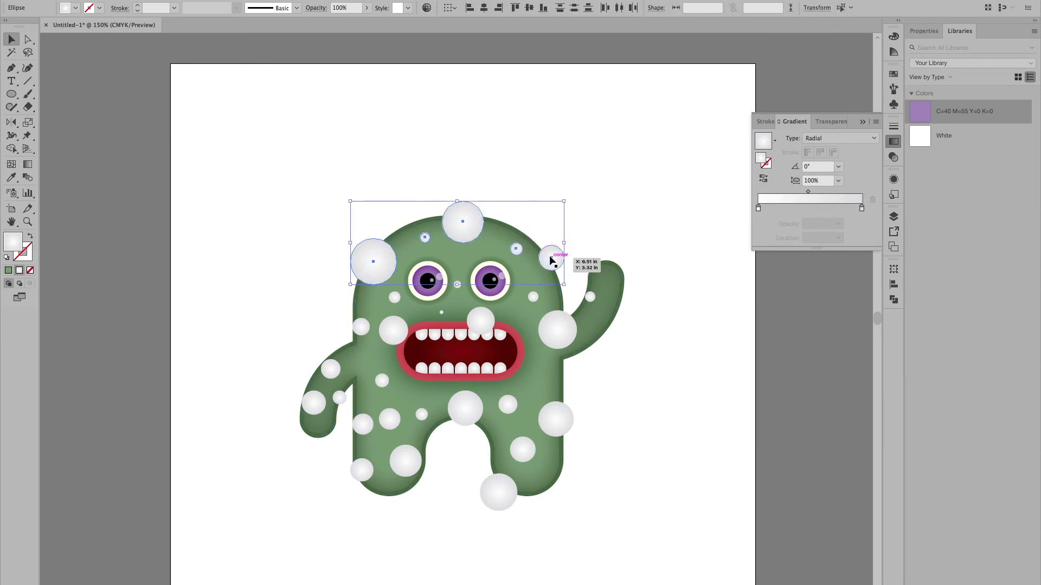
shift+click(566, 325)
shift+click(591, 298)
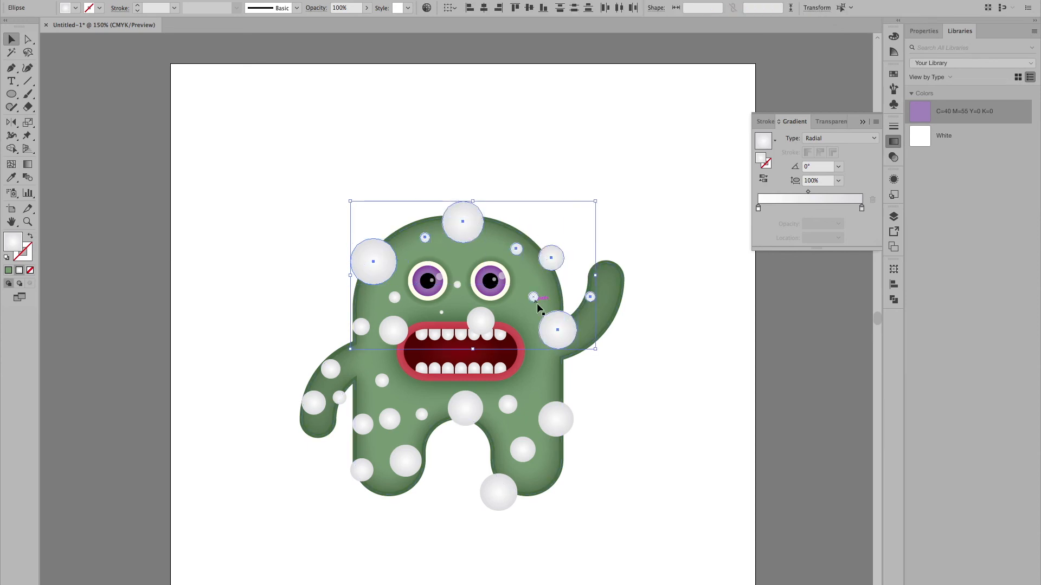
shift+click(533, 295)
Add the circles on the lower body, between the legs and on both legs to the selection.
shift+click(554, 425)
shift+click(524, 448)
shift+click(509, 410)
shift+click(470, 414)
shift+click(491, 492)
shift+click(402, 477)
shift+click(364, 472)
shift+click(366, 428)
shift+click(390, 425)
shift+click(423, 419)
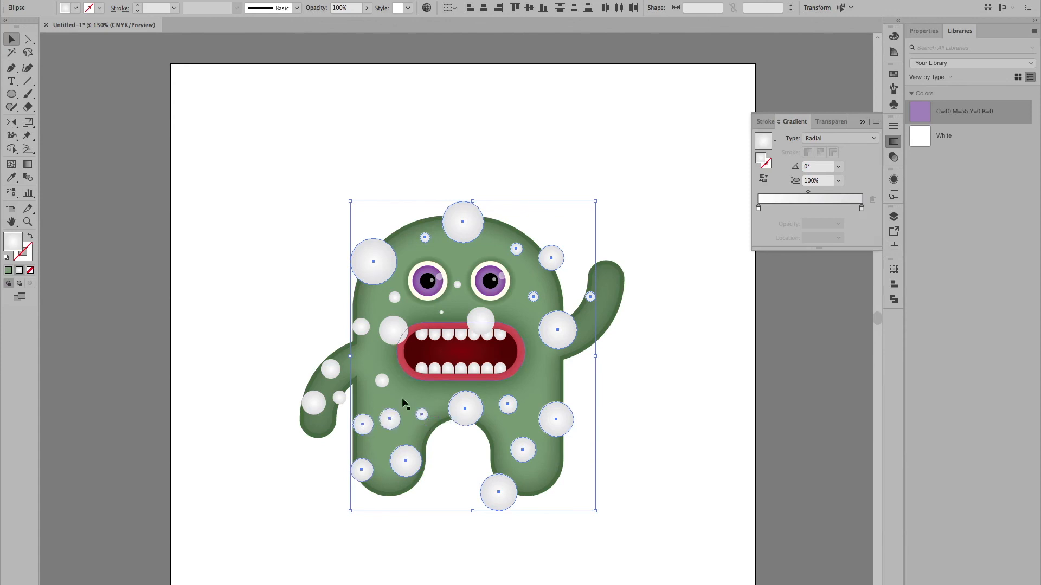
Add the circles left of the mouth, between the eyes and on the lowered arm to the selection, together with the green body shape.
shift+click(383, 380)
shift+click(393, 330)
shift+click(394, 298)
shift+click(441, 312)
shift+click(458, 286)
shift+click(331, 369)
shift+click(312, 402)
shift+click(339, 399)
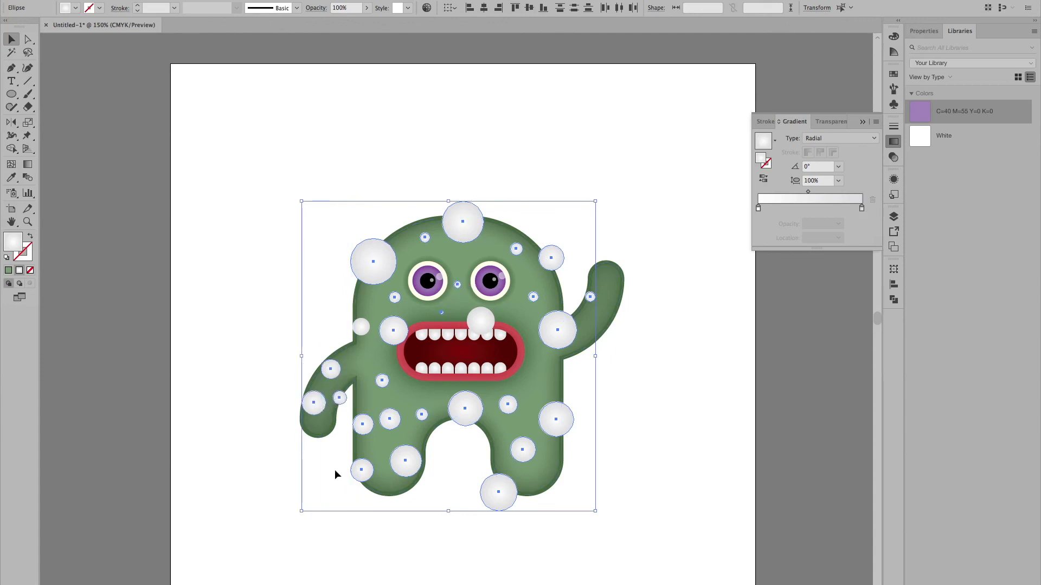
shift+click(557, 375)
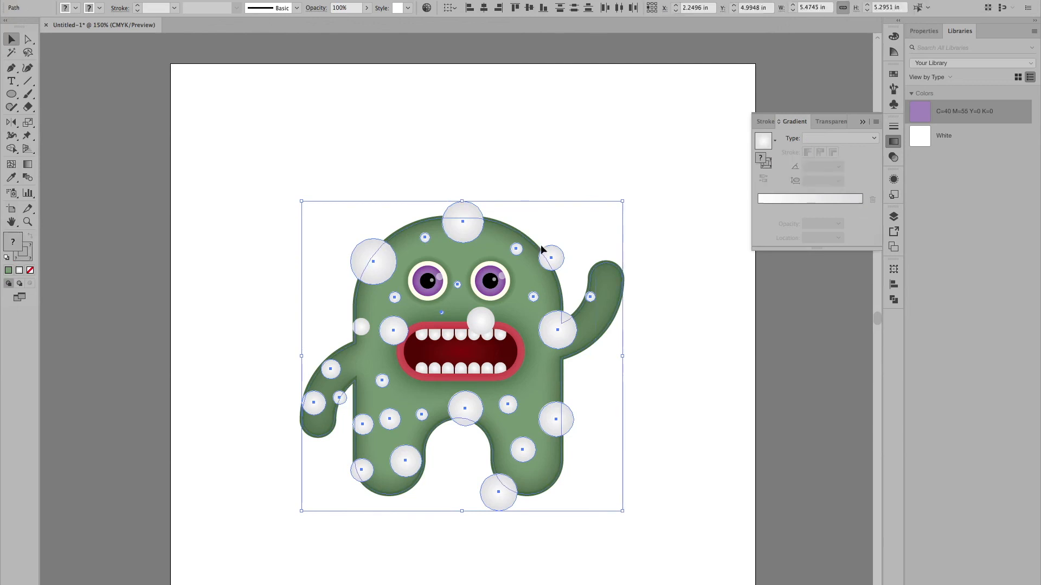
Trim the circle parts protruding past the head, right shoulder and right hip with the Shape Builder tool.
click(12, 148)
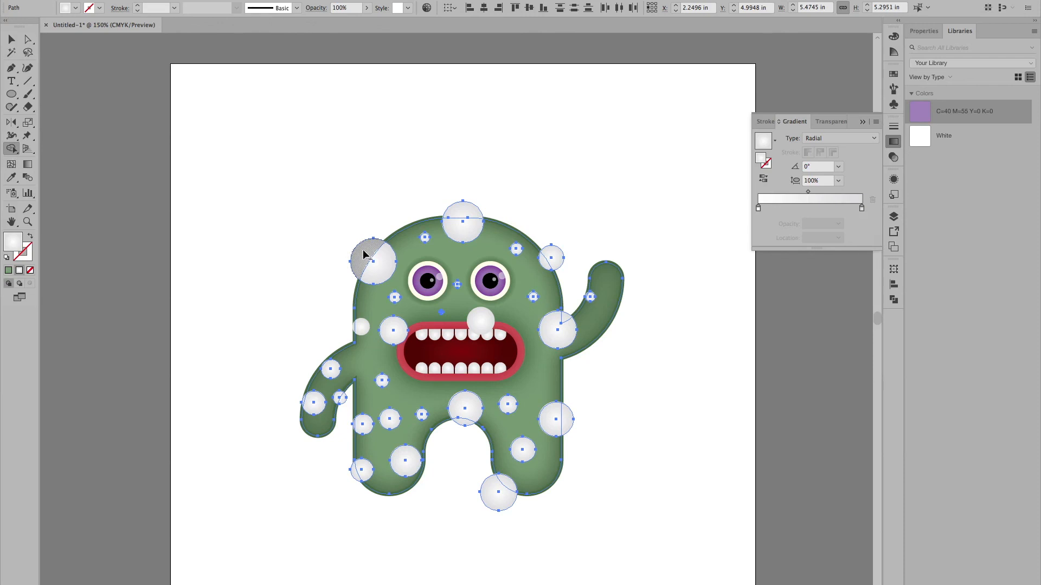
alt+click(365, 255)
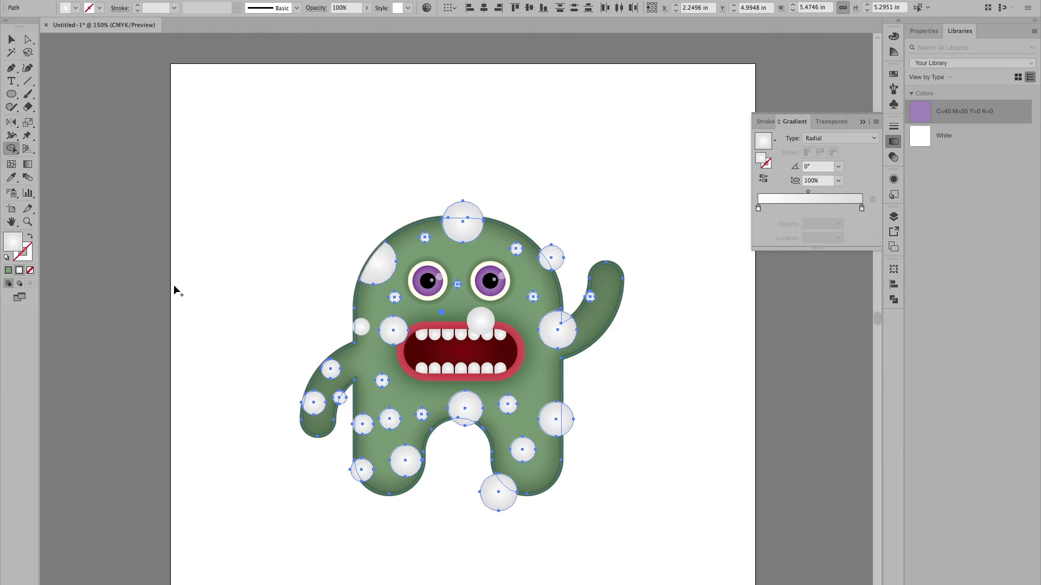
key(super+equal)
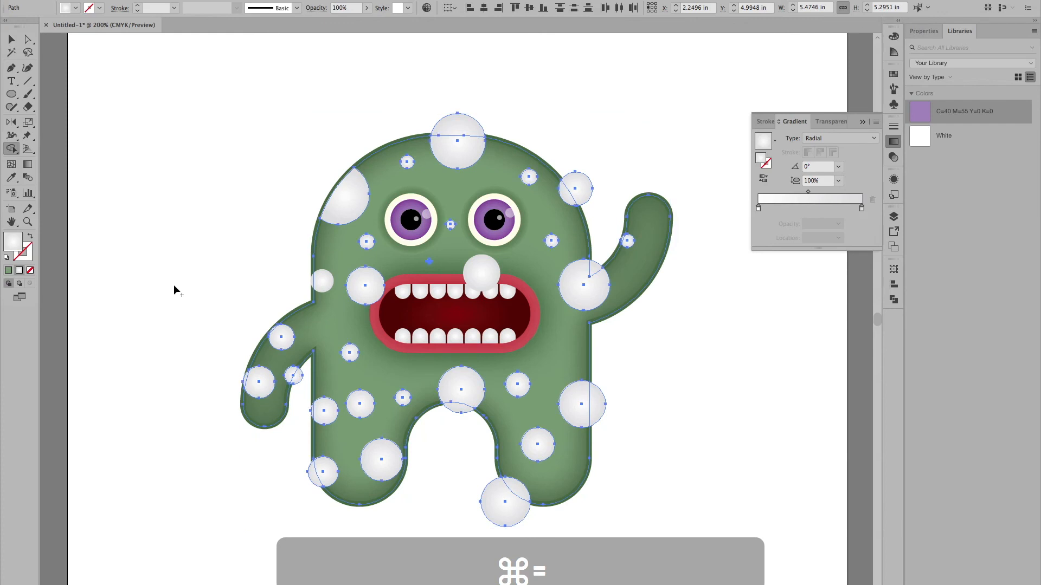
alt+click(457, 123)
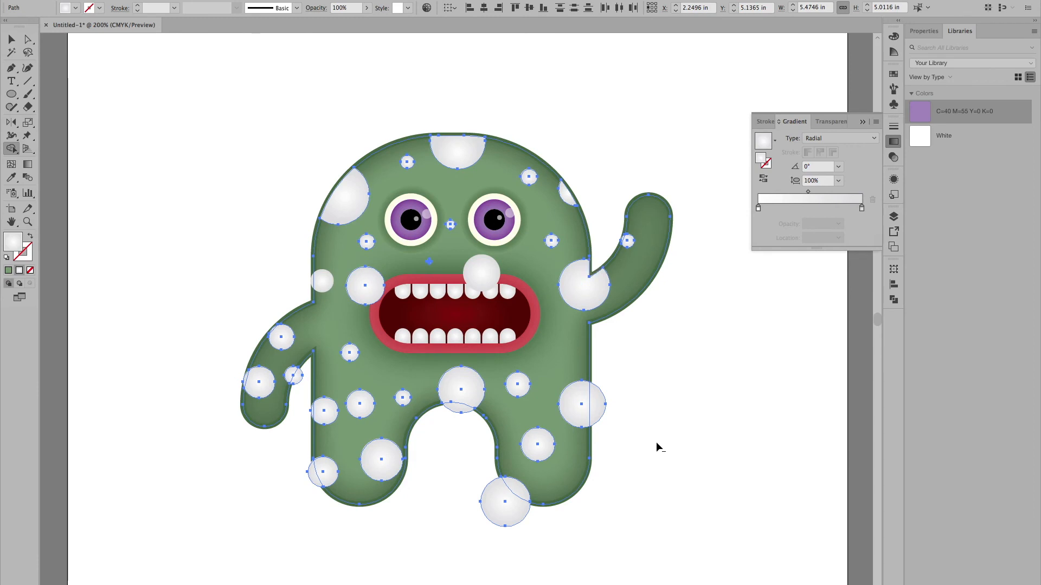
alt+click(603, 414)
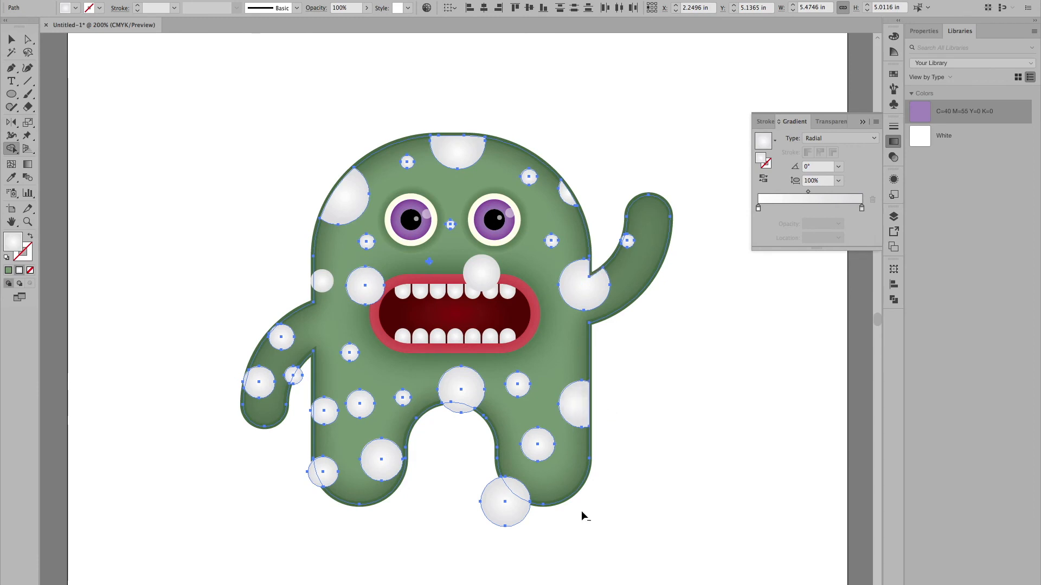
Trim the circle parts protruding past both feet, the lowered arm and the raised arm with Shape Builder, and clear the selection.
alt+click(511, 523)
alt+click(311, 473)
alt+click(300, 376)
alt+click(246, 381)
alt+click(274, 331)
alt+click(621, 238)
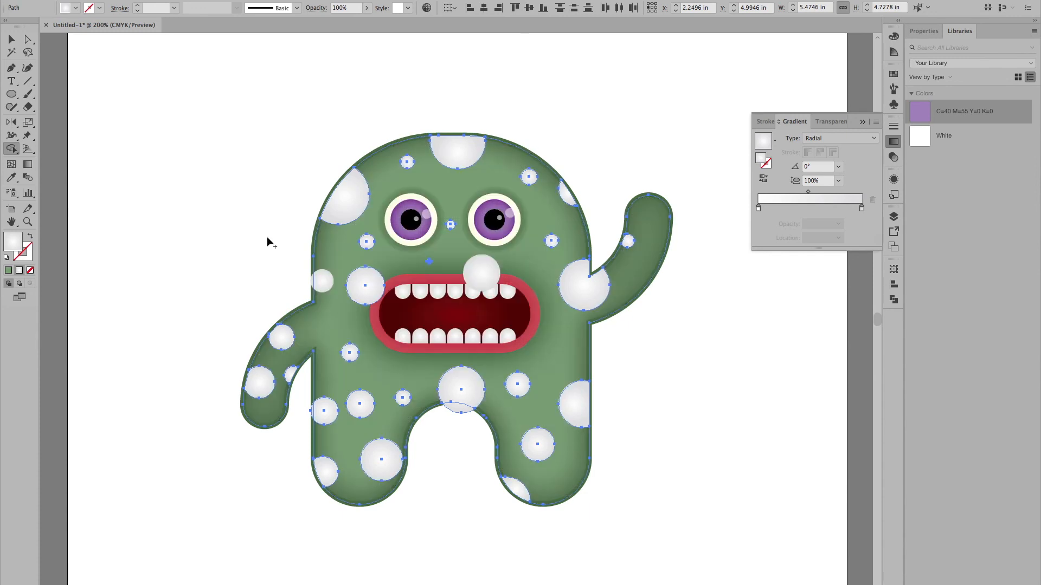
key(v)
key(ctrl+a)
click(122, 162)
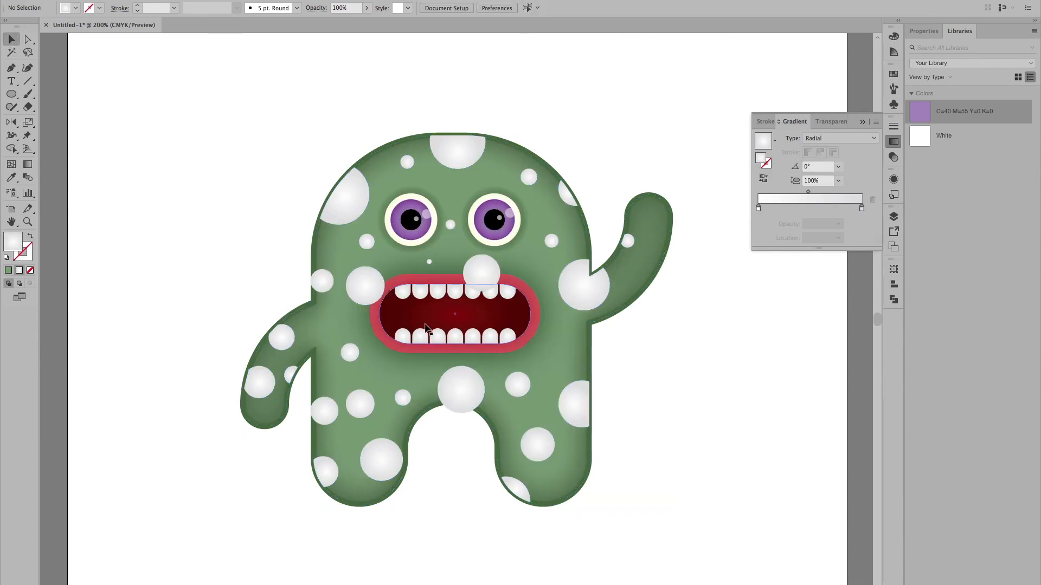
Try to cut the two spots overlapping the mouth with the Shape Builder tool, and undo the change.
click(393, 317)
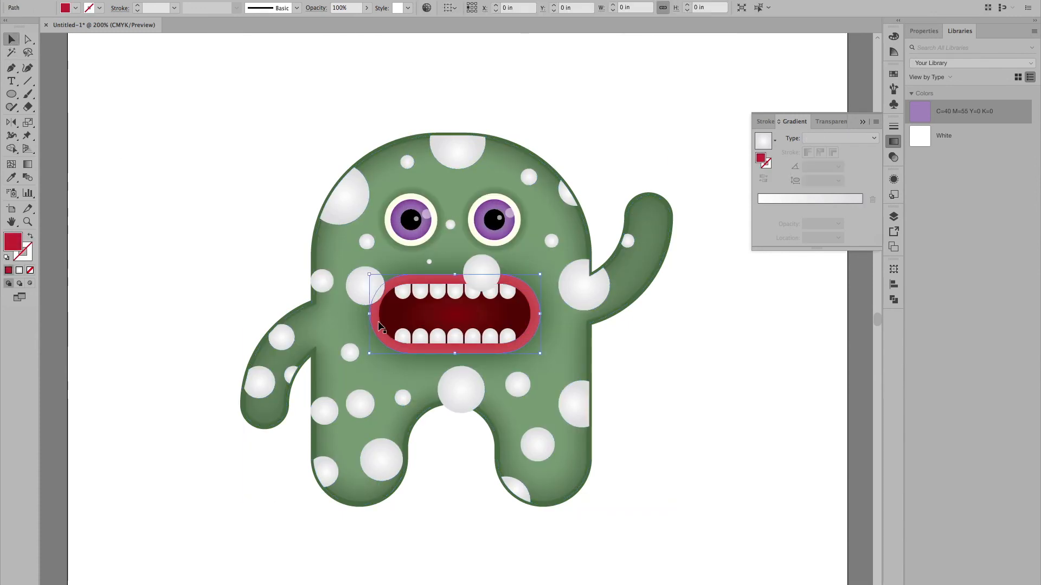
shift+click(479, 286)
shift+click(482, 271)
shift+click(360, 282)
shift+click(350, 352)
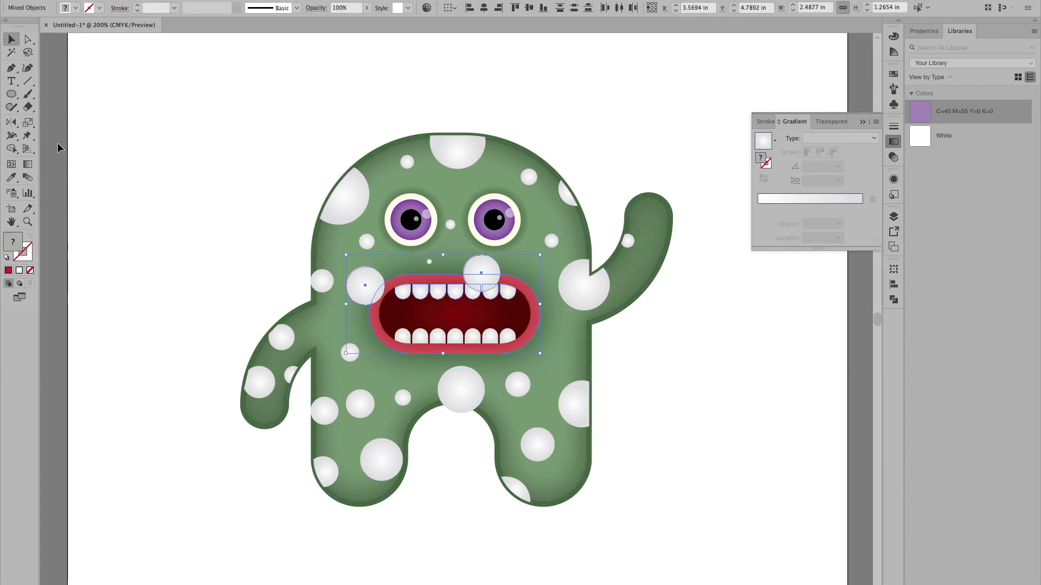
click(11, 148)
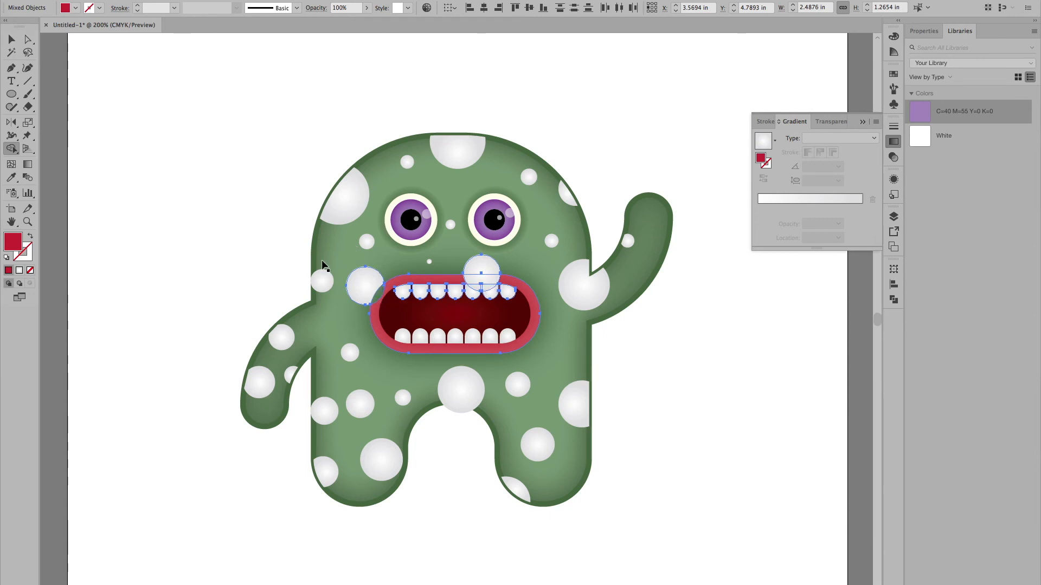
key(super+z)
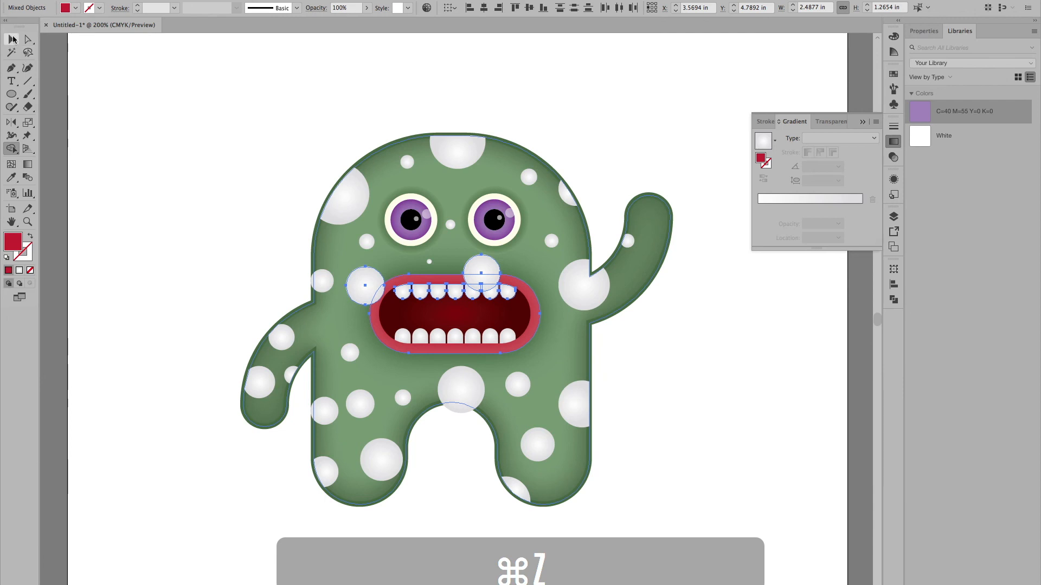
click(12, 39)
shift+click(349, 269)
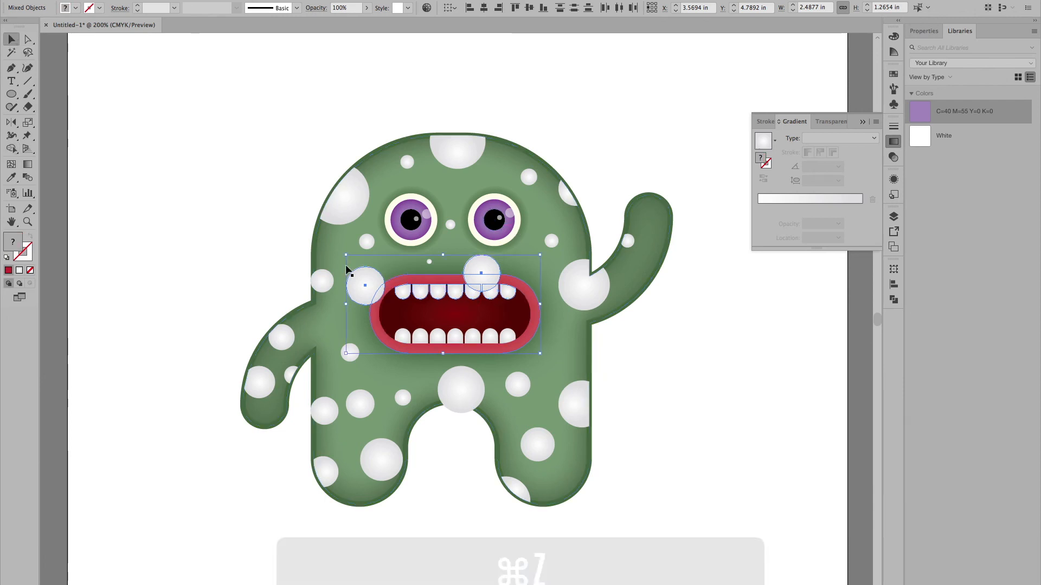
click(348, 201)
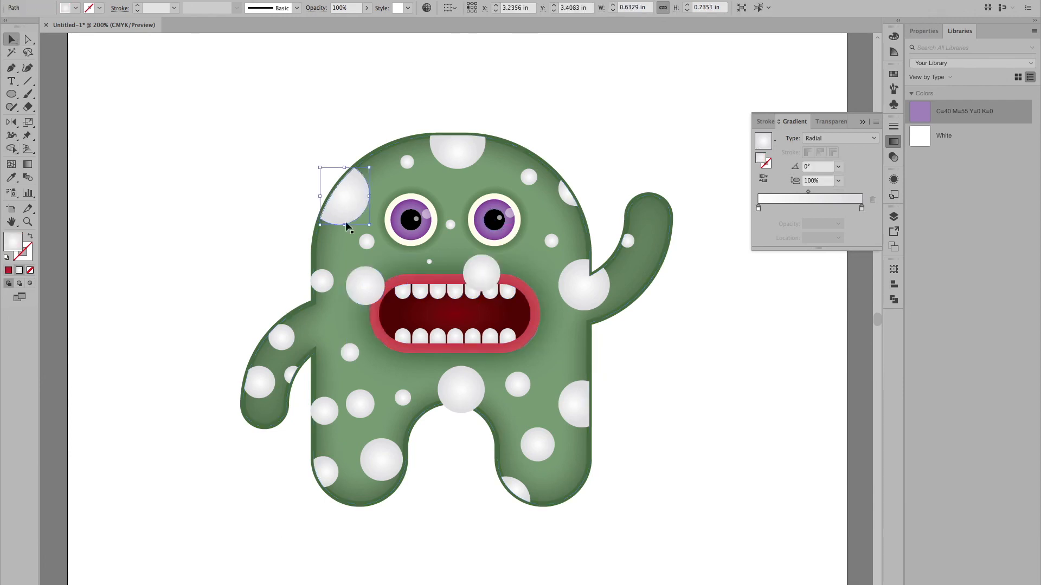
Group the mouth with both rows of teeth, bring the group in front of the spots, and clear the selection.
click(454, 293)
shift+click(454, 295)
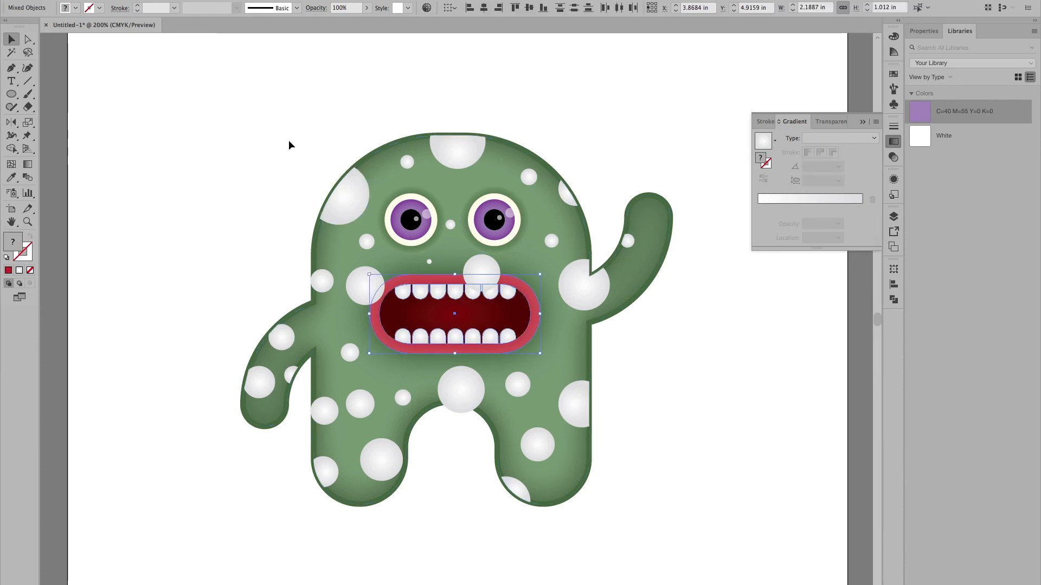
click(190, 1)
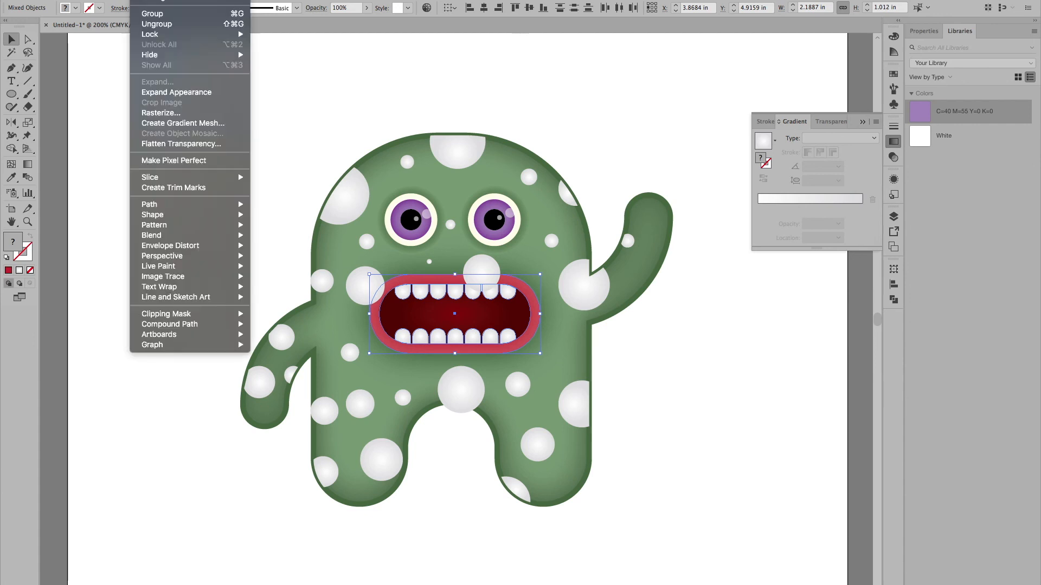
click(153, 13)
click(190, 1)
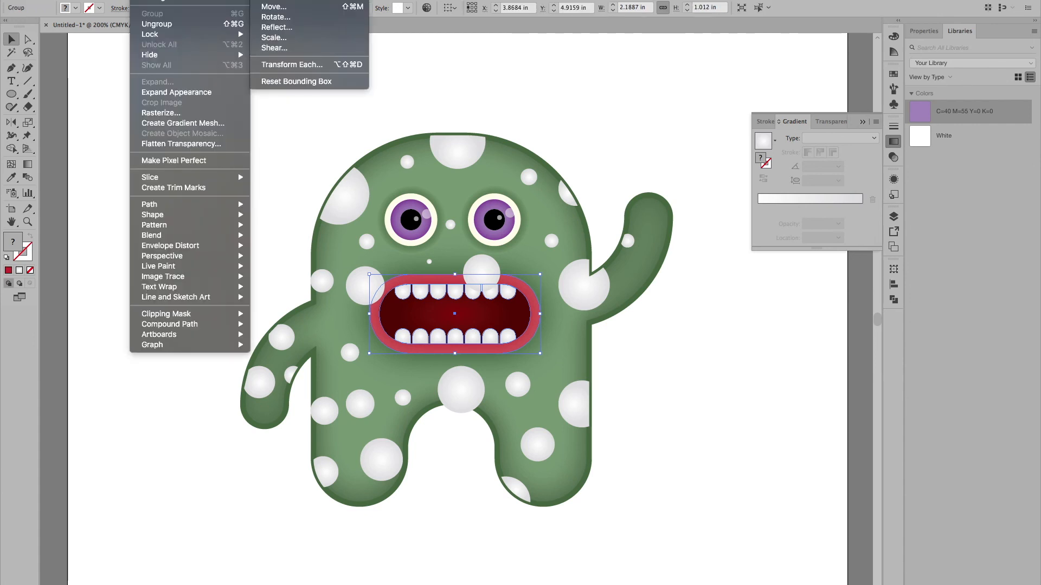
click(296, 1)
click(738, 495)
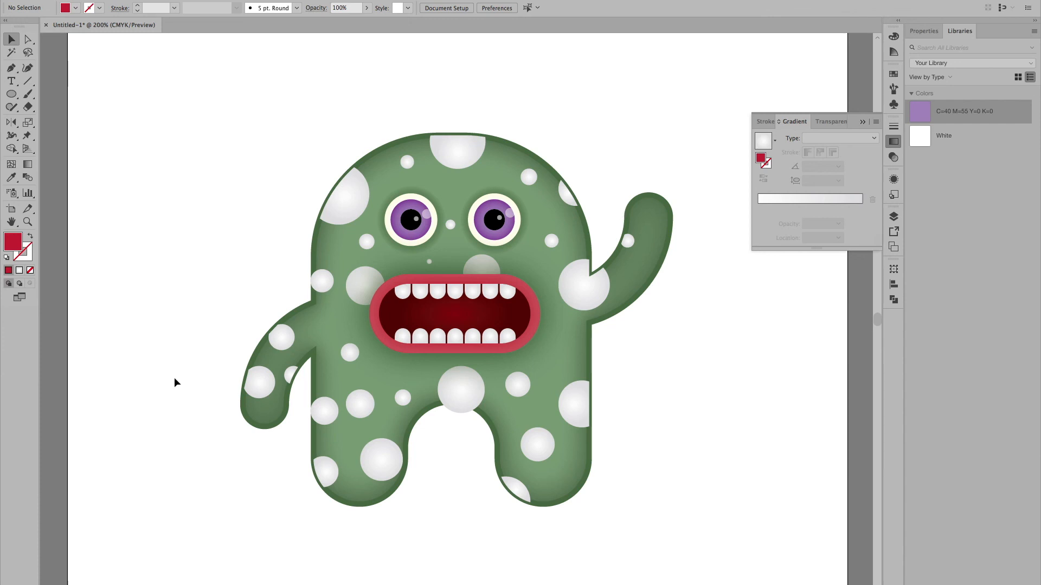
Select the spots along the top of the head and around the eyes together.
click(347, 196)
shift+click(407, 161)
shift+click(458, 151)
shift+click(529, 178)
shift+click(566, 196)
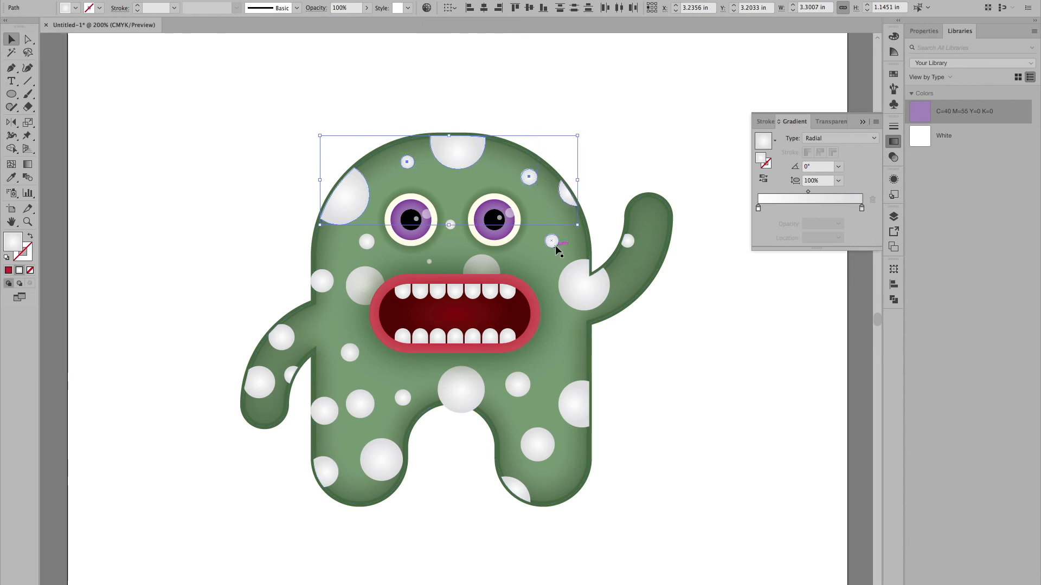
shift+click(552, 242)
shift+click(450, 224)
shift+click(460, 266)
shift+click(477, 262)
shift+click(431, 262)
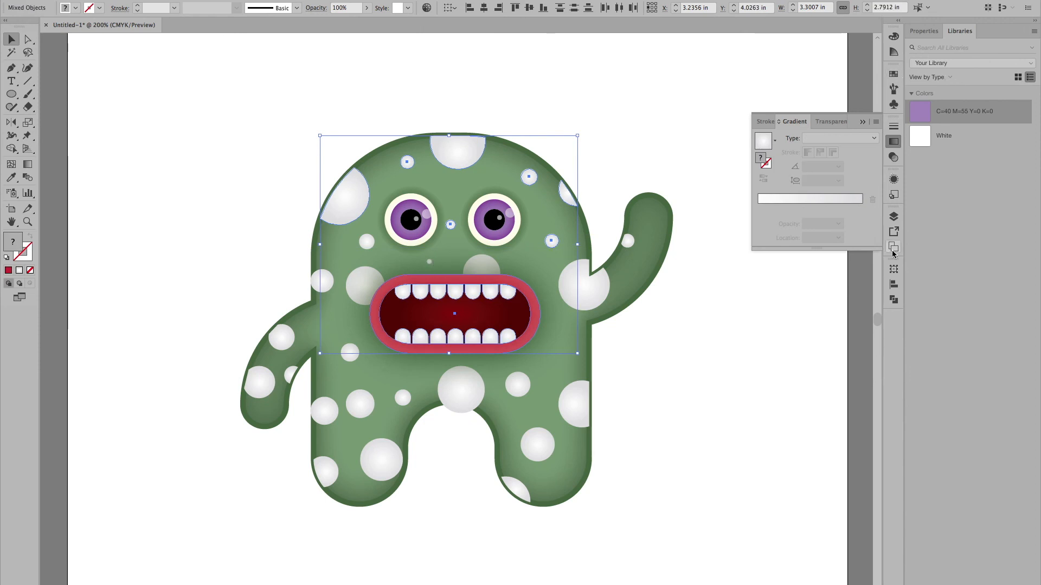
Show the objects inside Layer 1 in a separate, enlarged layer list.
click(894, 217)
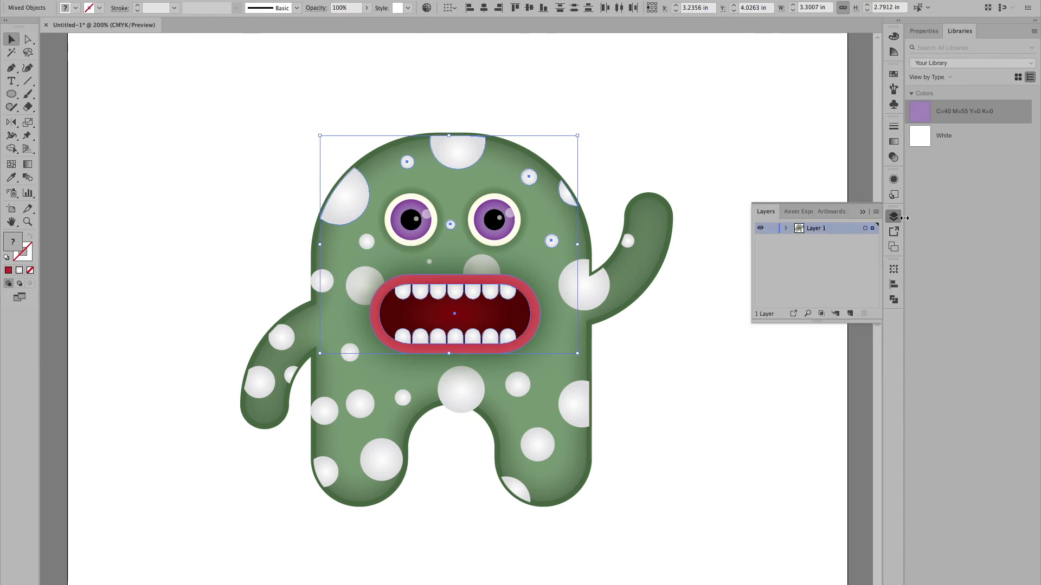
click(786, 228)
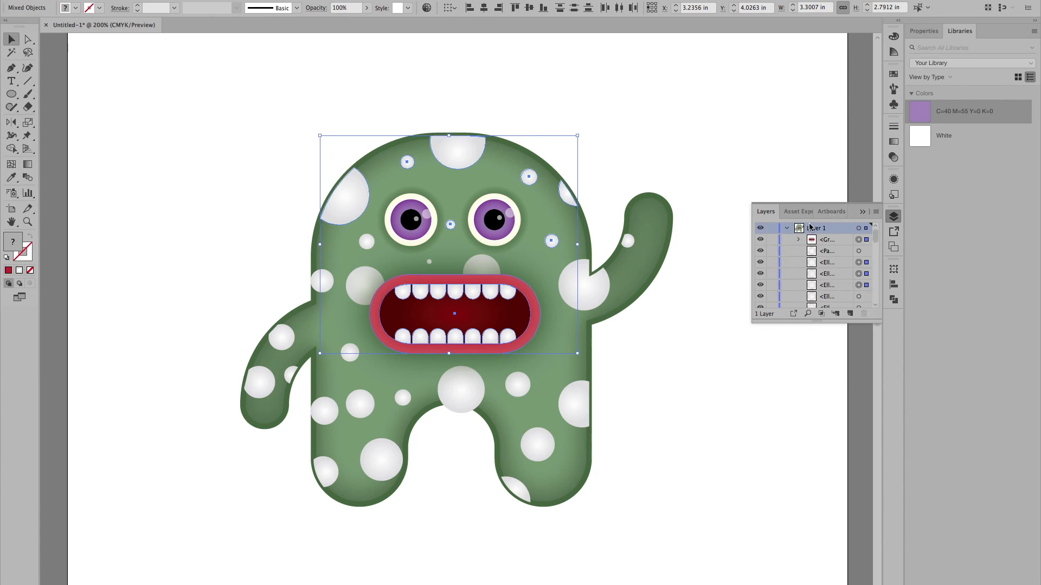
drag(759, 212, 721, 61)
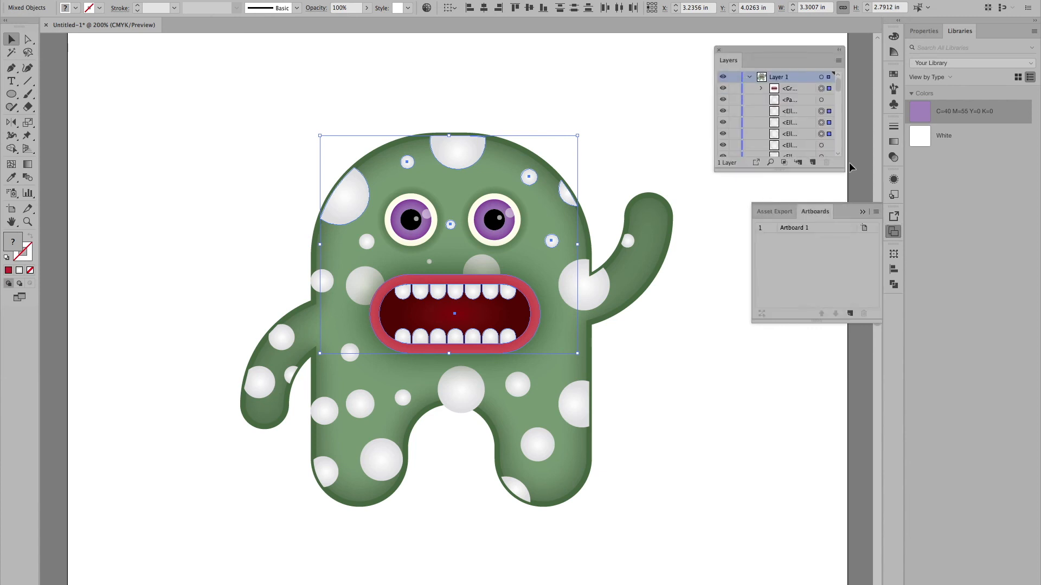
click(862, 212)
drag(842, 171, 848, 507)
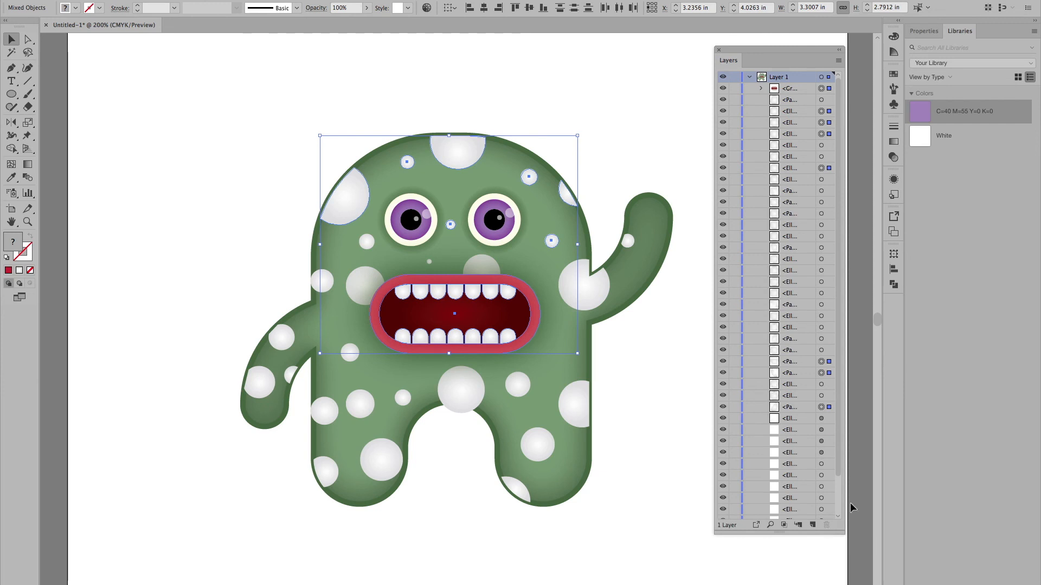
Add all remaining spots on the face, body, arms and legs to the selection from Layer 1's object list, and deselect the mouth group.
shift+click(821, 395)
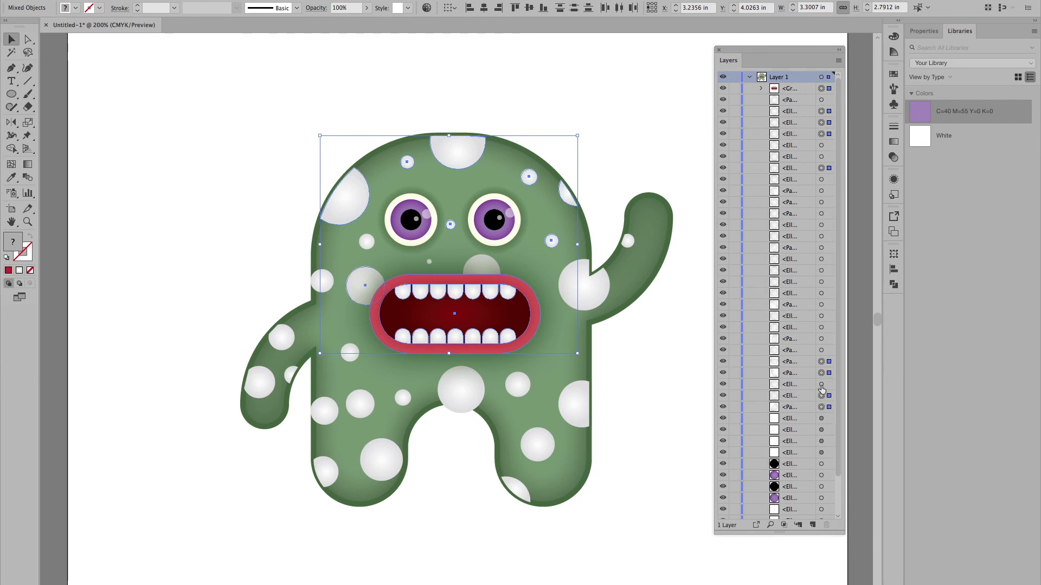
shift+click(821, 384)
shift+click(821, 350)
shift+click(821, 338)
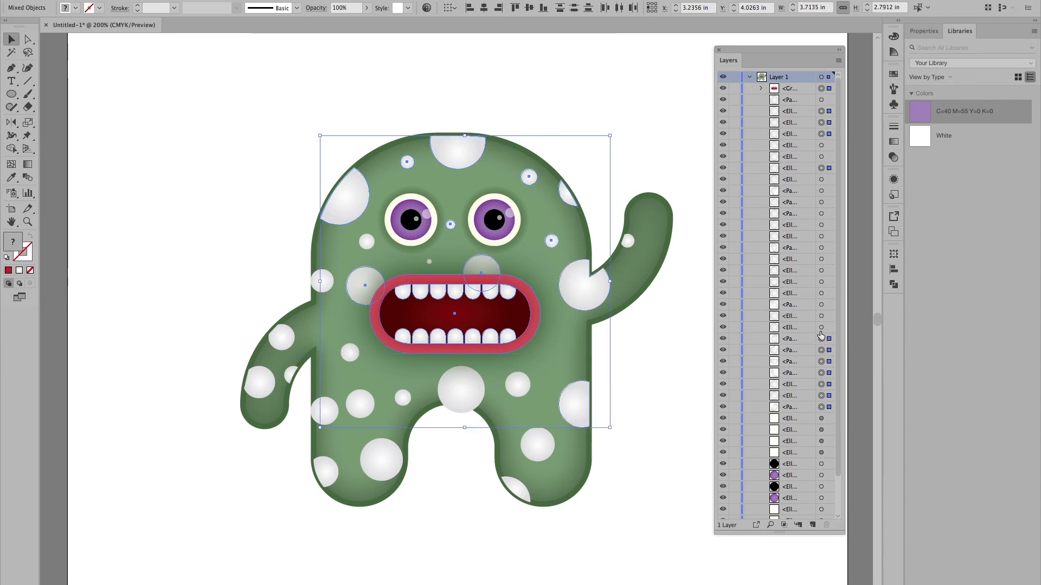
shift+click(821, 327)
shift+click(821, 316)
shift+click(821, 304)
shift+click(821, 293)
shift+click(821, 282)
shift+click(821, 271)
shift+click(821, 258)
shift+click(821, 247)
shift+click(821, 236)
shift+click(821, 224)
shift+click(822, 201)
shift+click(821, 190)
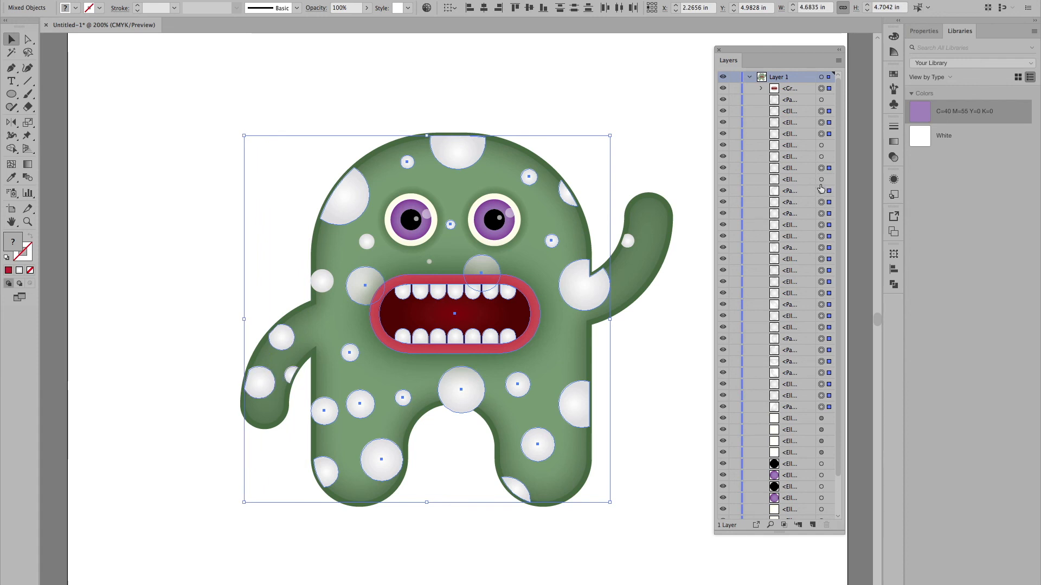
shift+click(821, 180)
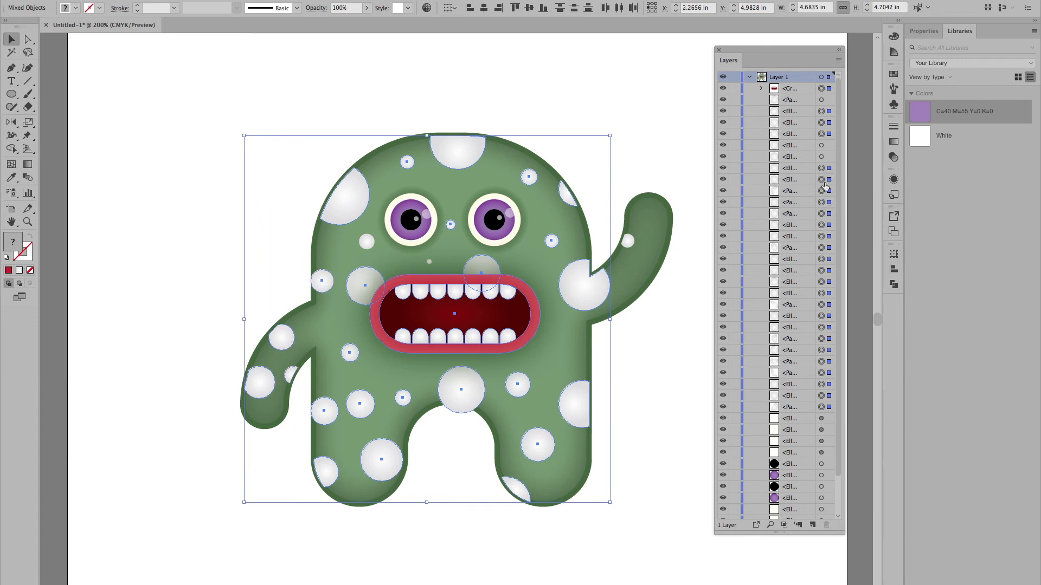
shift+click(821, 145)
shift+click(821, 100)
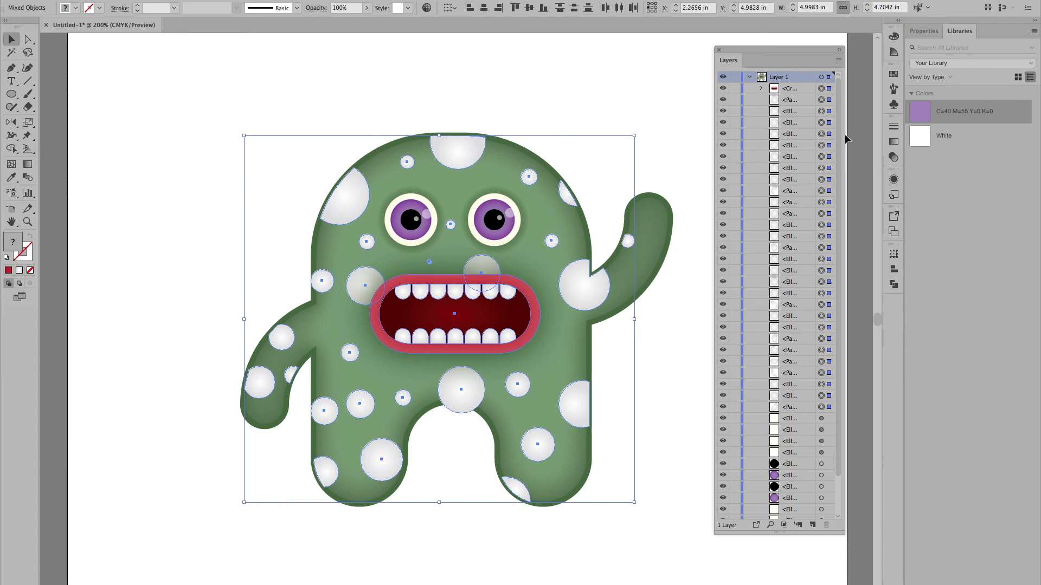
shift+click(821, 88)
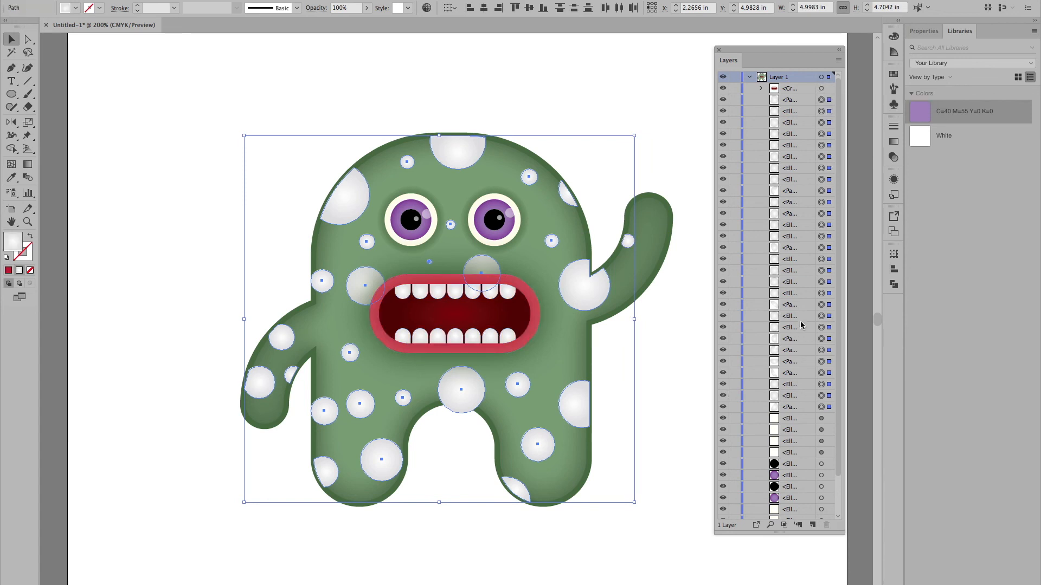
Fill all the selected spots with the dark green swatch used for the monster's colouring.
scroll(801, 324, down, 3)
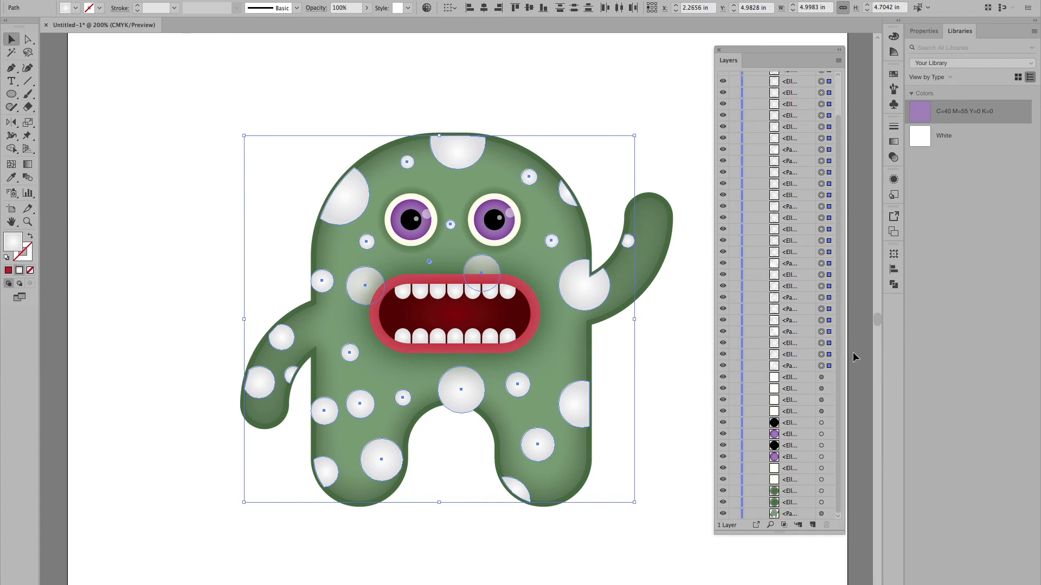
click(897, 76)
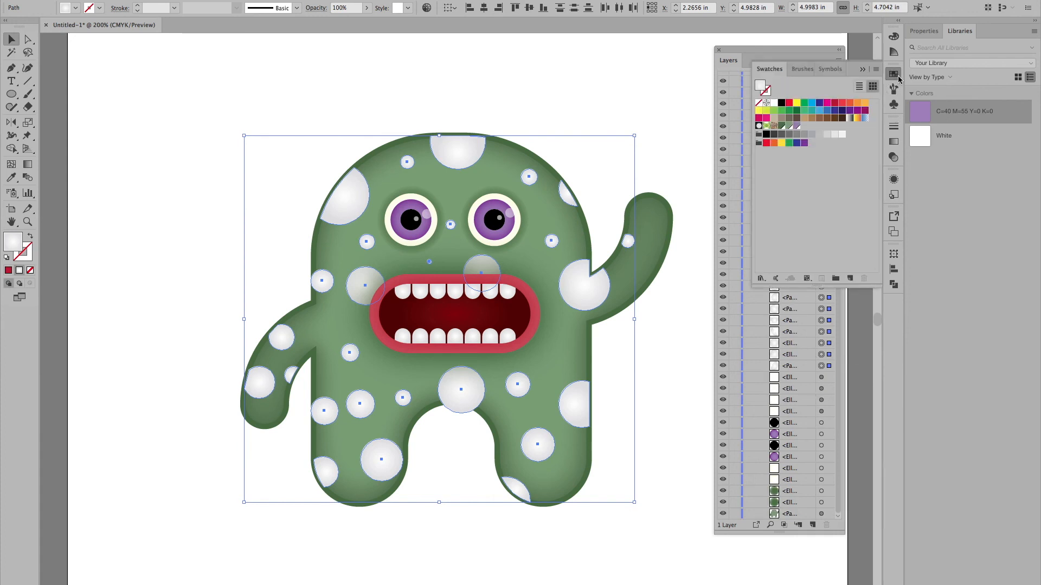
click(789, 127)
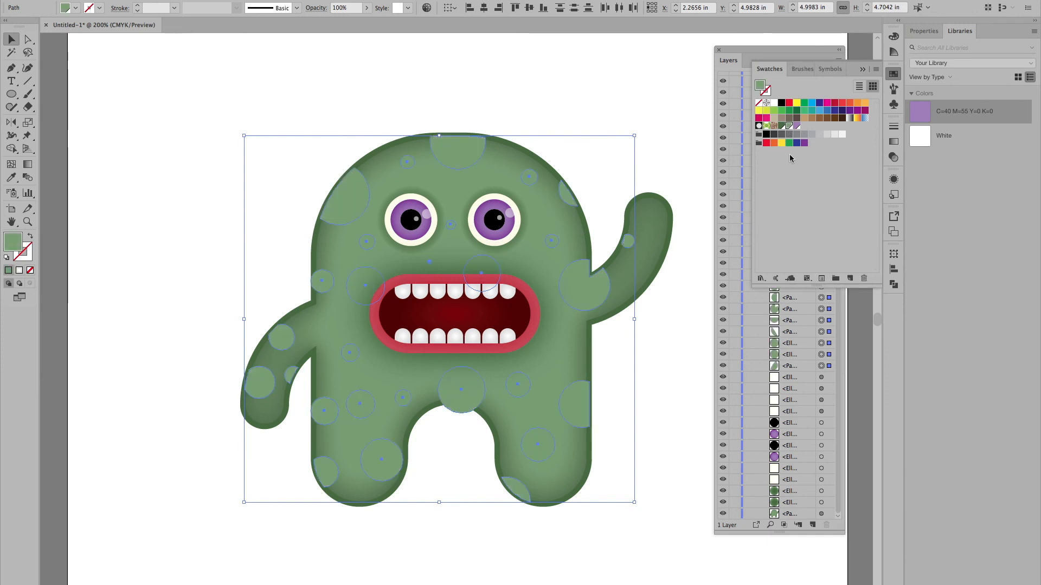
click(782, 126)
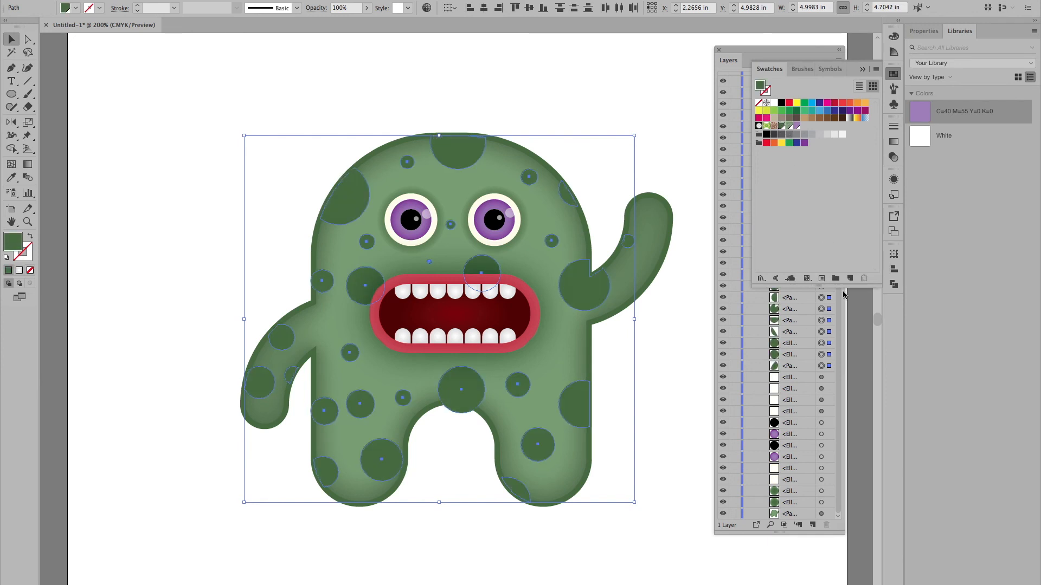
Give the selected spots the Color Burn blending mode and lower their opacity to 29%.
click(894, 159)
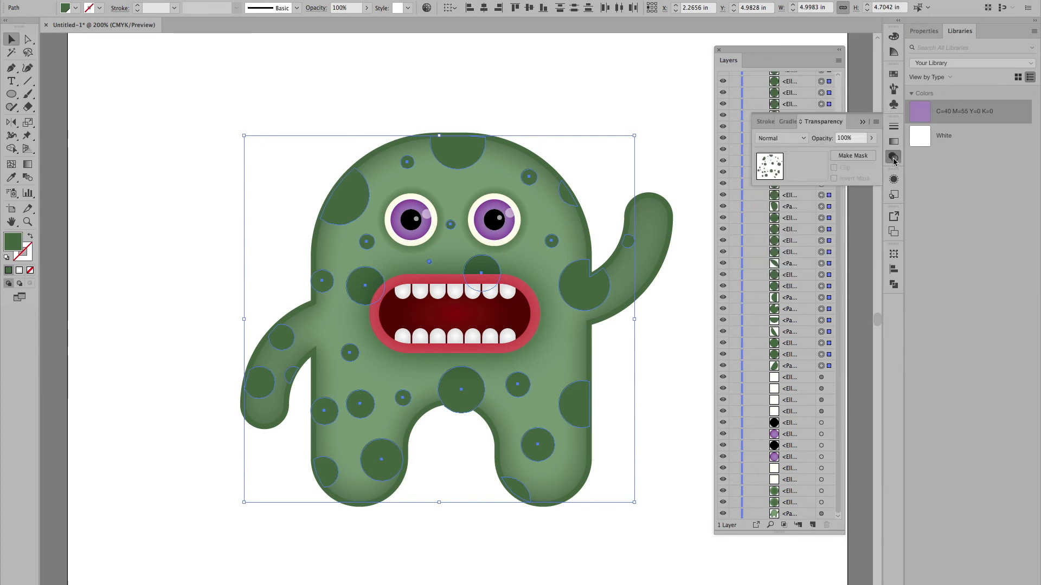
click(803, 140)
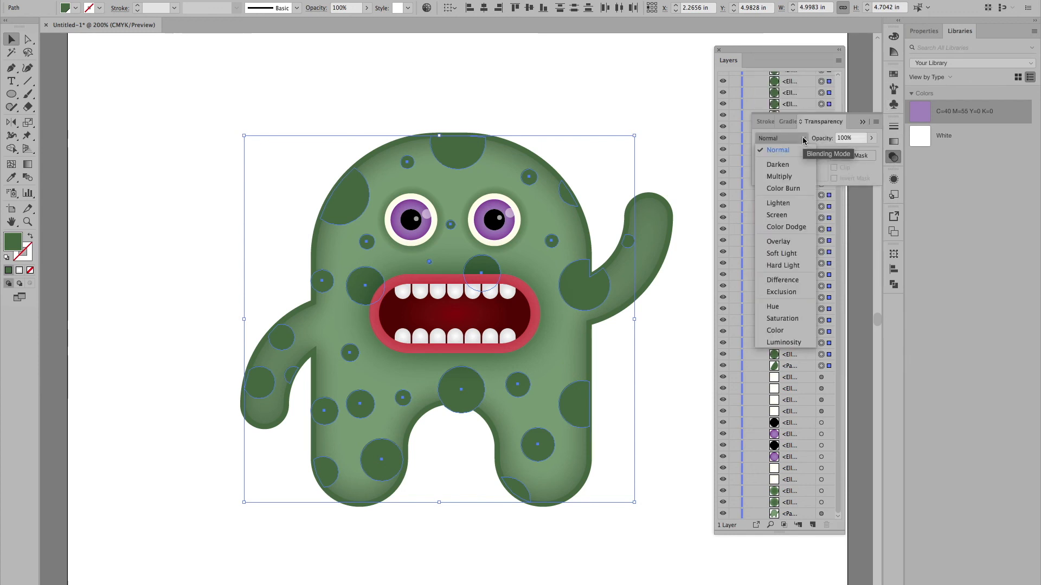
click(792, 193)
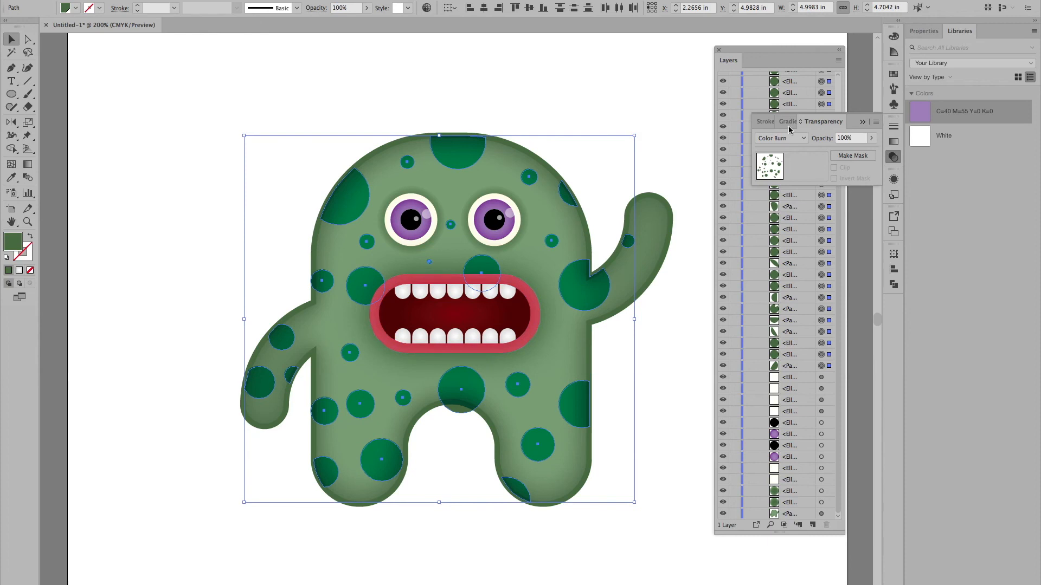
click(871, 142)
drag(872, 152, 842, 153)
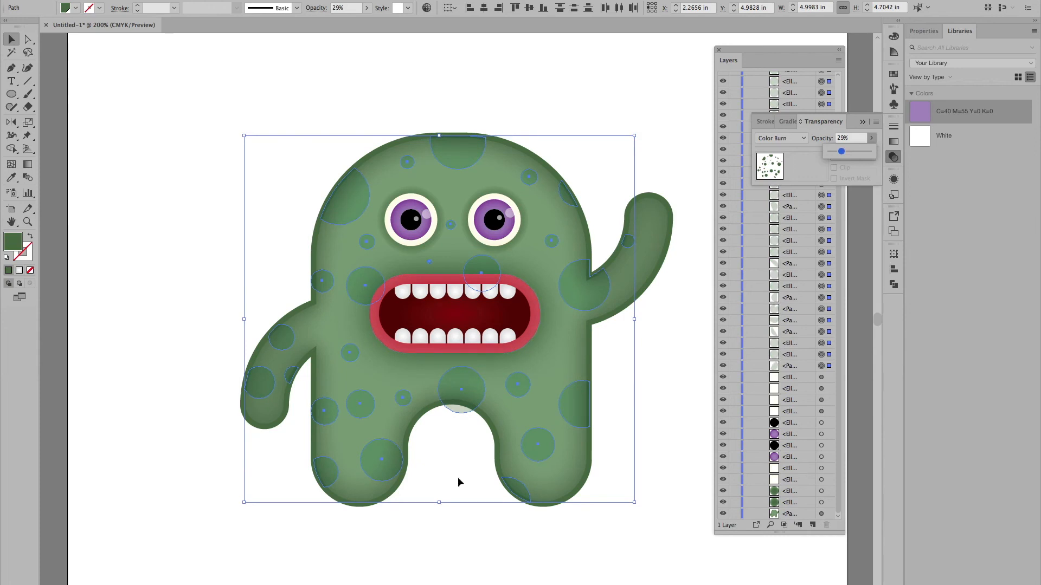
Trim off the part of the large lower spot overhanging the gap between the legs with the Shape Builder tool, and clear the selection.
shift+click(427, 407)
click(10, 150)
click(10, 151)
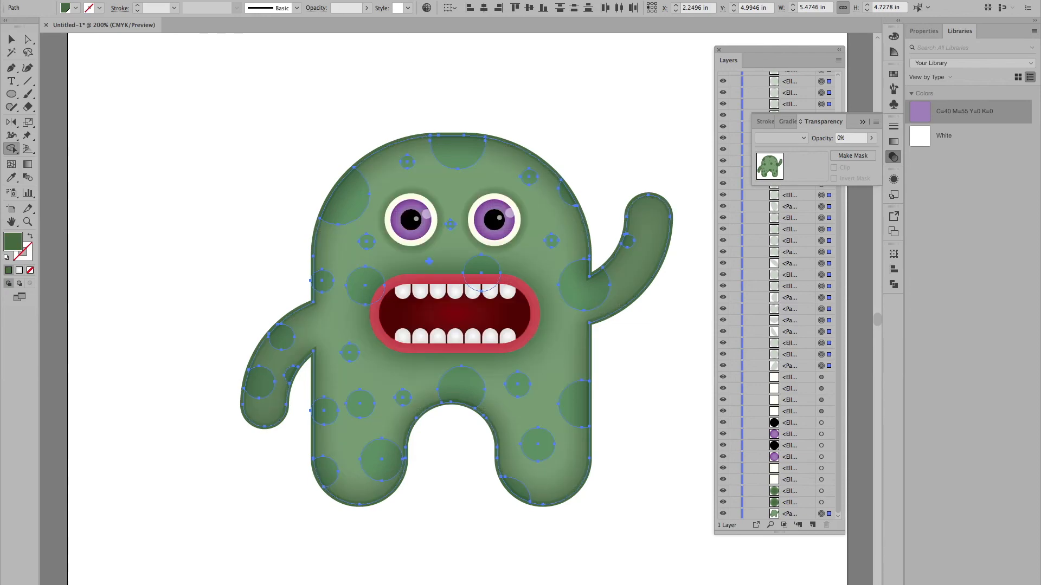
key(v)
click(122, 194)
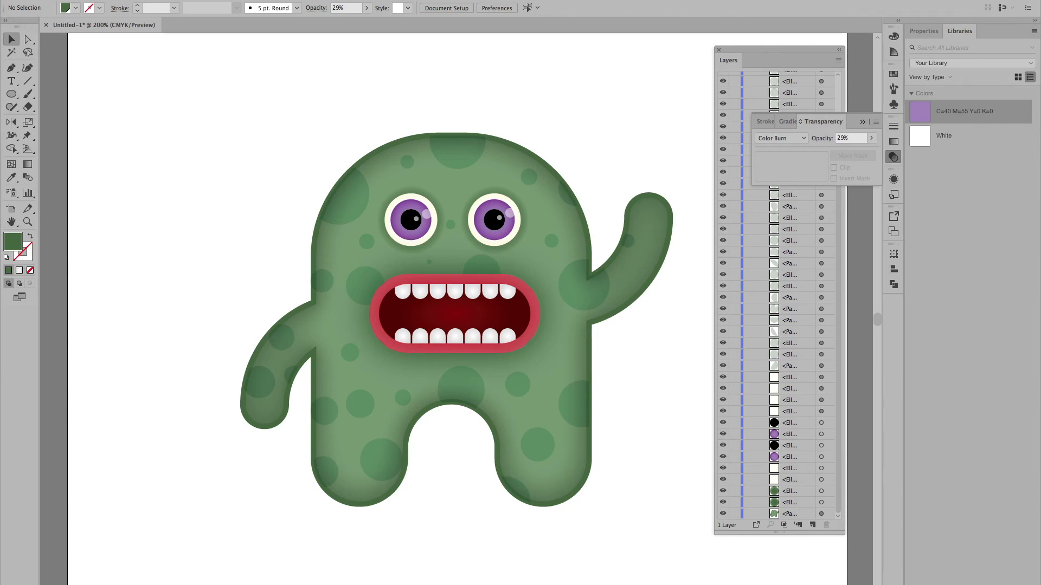
Draw a background rectangle about 10.46 by 10.22 in covering the whole artboard and send it behind the monster.
key(super+0)
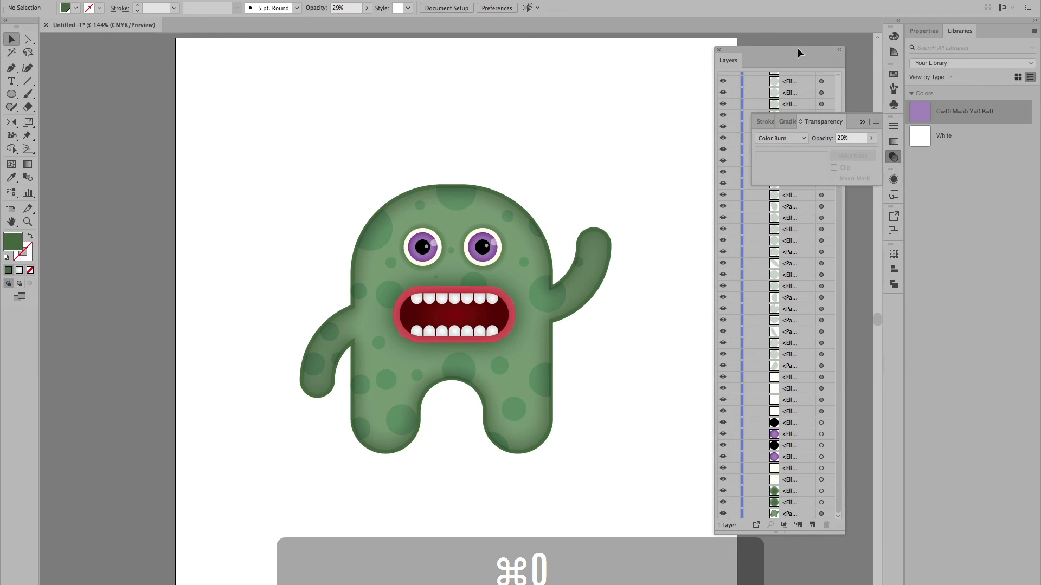
drag(11, 94, 53, 98)
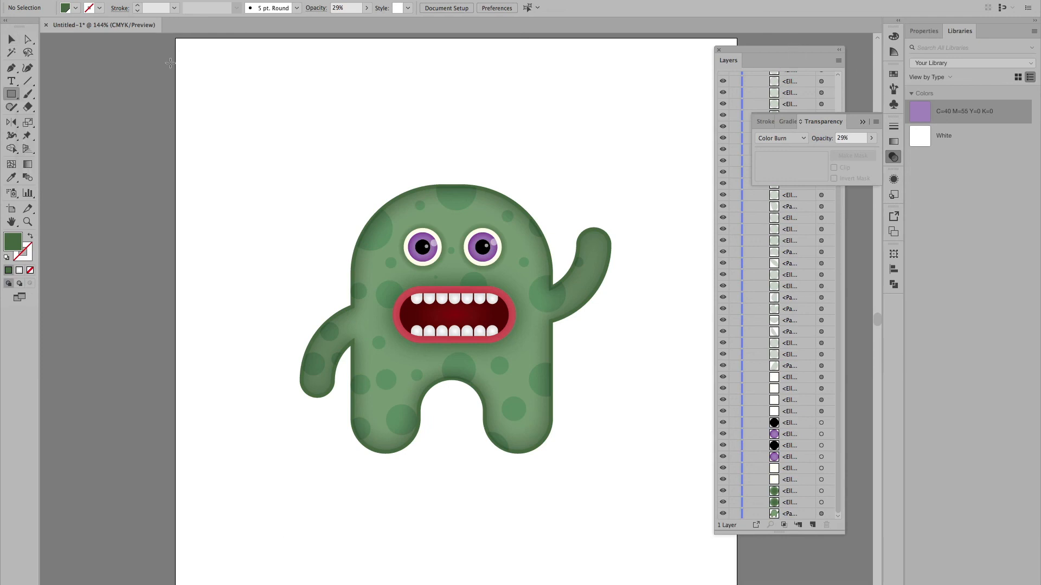
drag(166, 35, 753, 564)
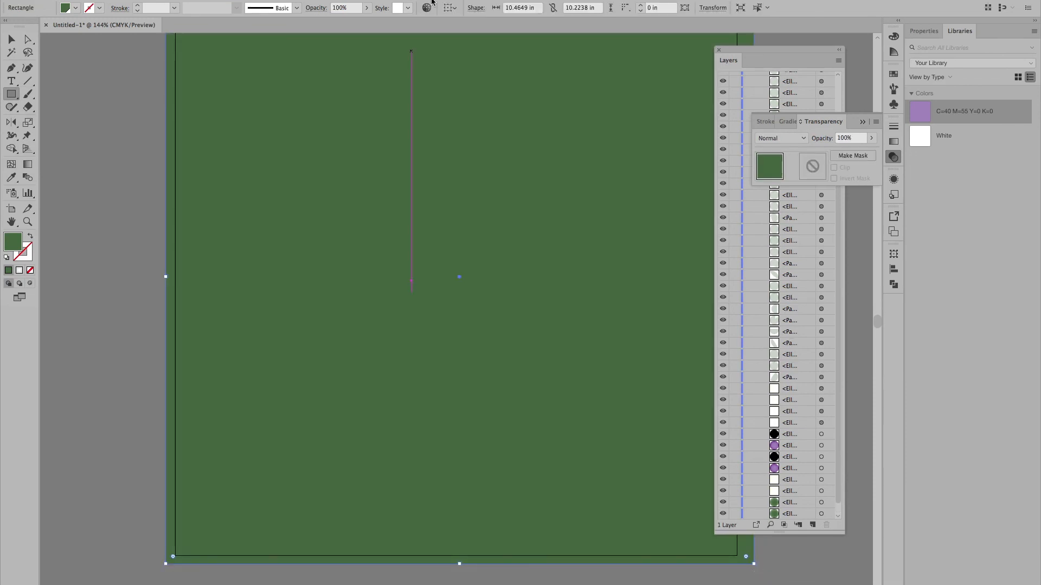
click(895, 36)
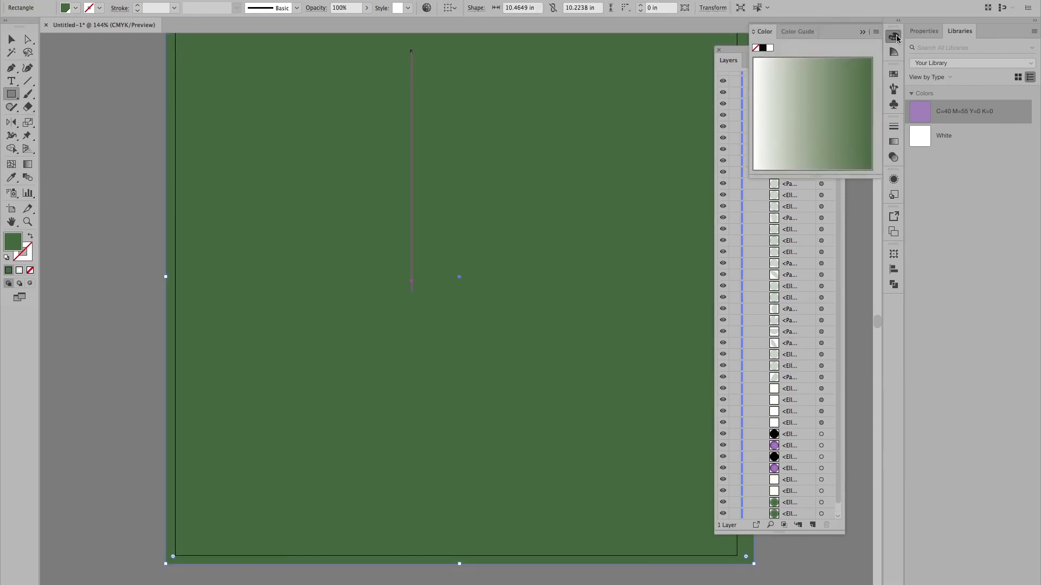
click(894, 37)
click(146, 0)
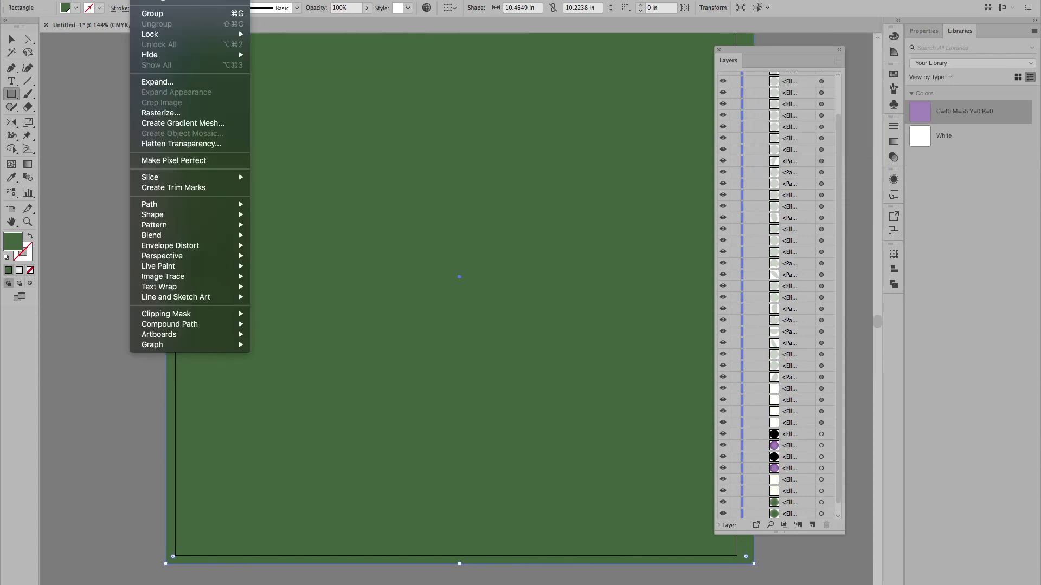
mouse_move(179, 2)
click(285, 27)
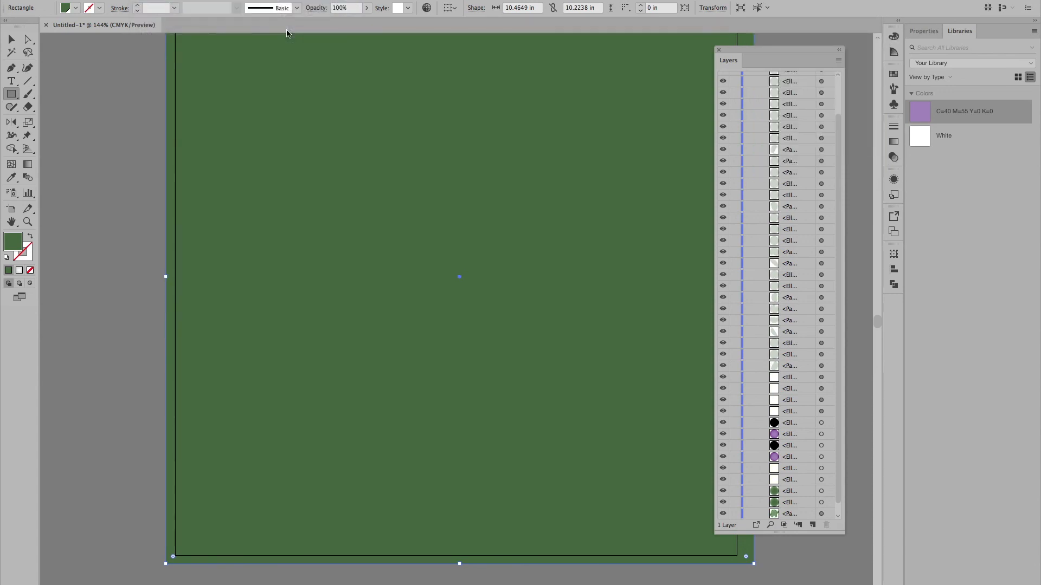
Fill the background rectangle with a light tan colour, about #EACD92.
click(893, 74)
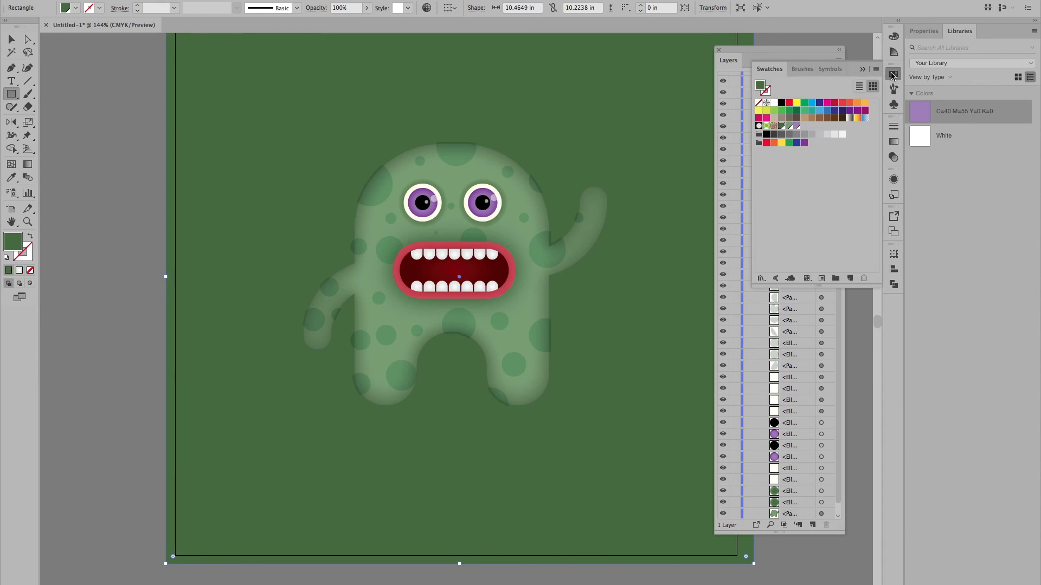
double_click(761, 86)
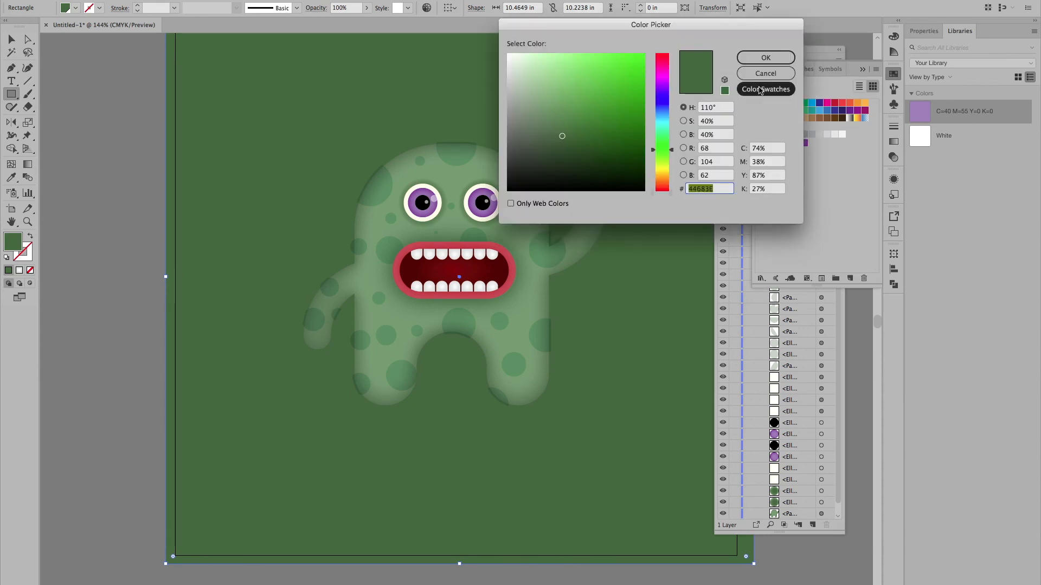
drag(653, 154, 649, 68)
click(541, 77)
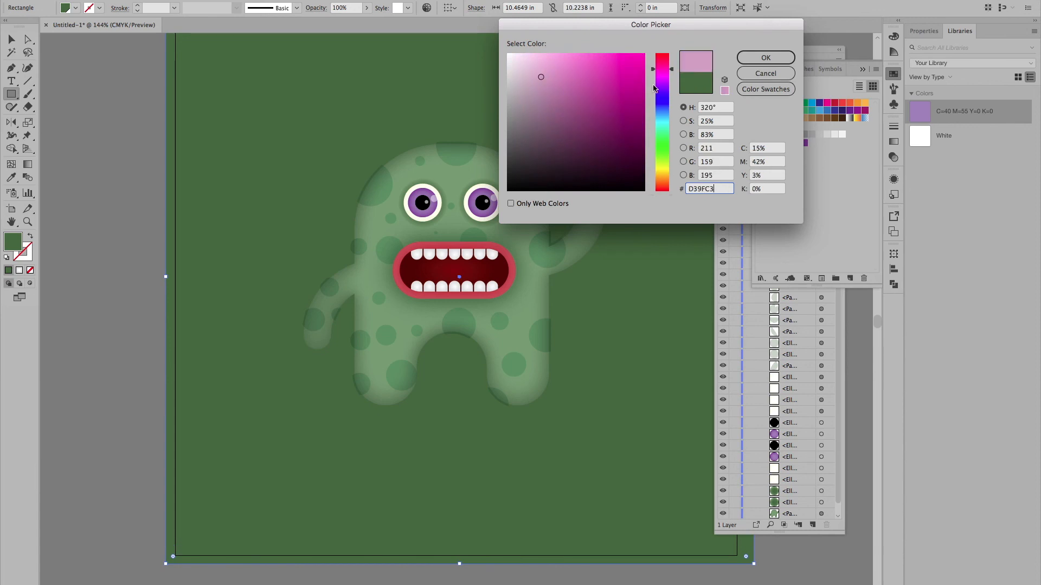
drag(652, 76, 655, 176)
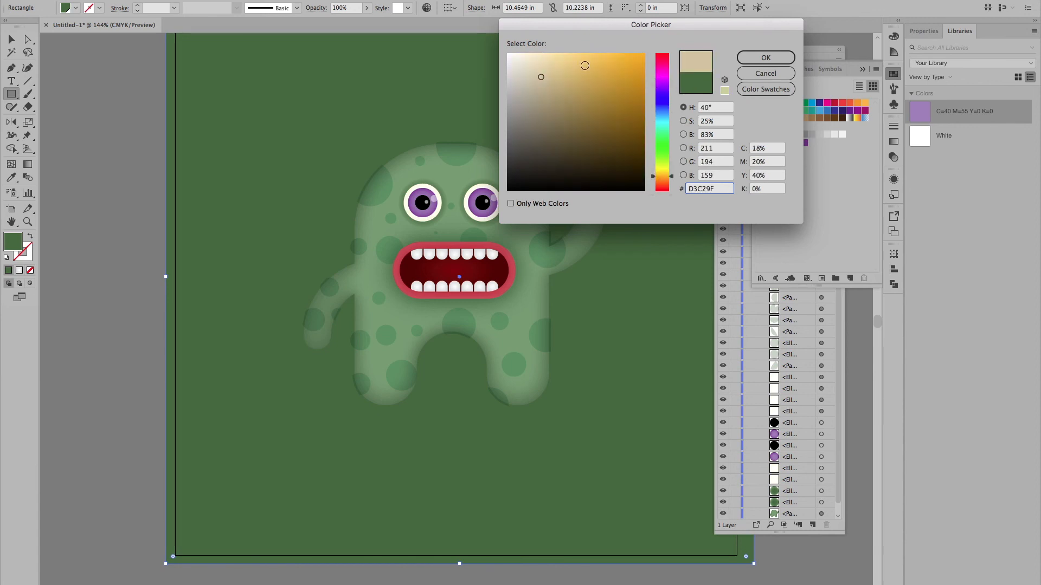
click(556, 65)
click(766, 58)
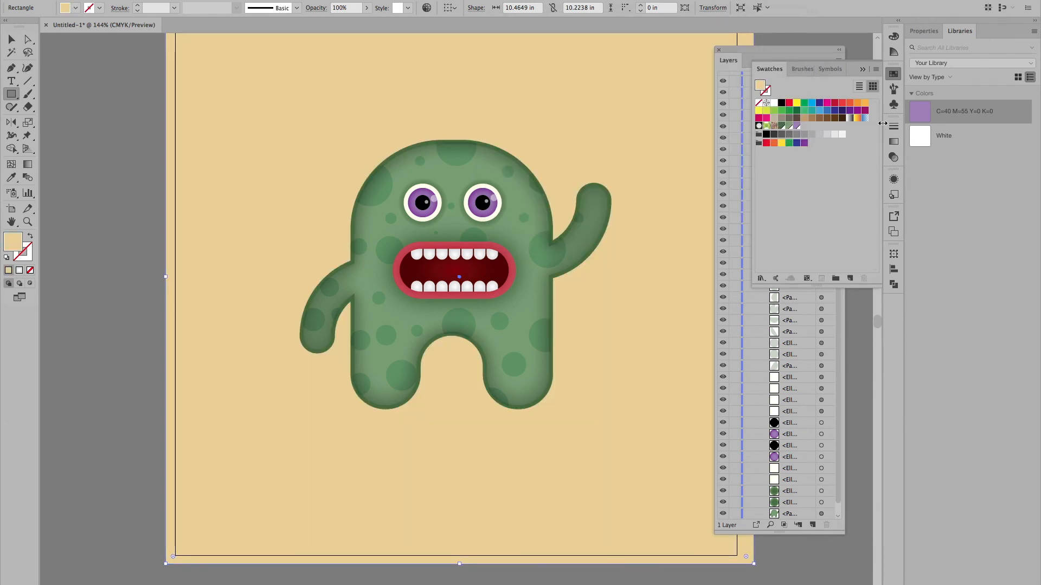
Recolour the background rectangle a solid soft pink by setting magenta to 30% and yellow to 22%.
double_click(757, 88)
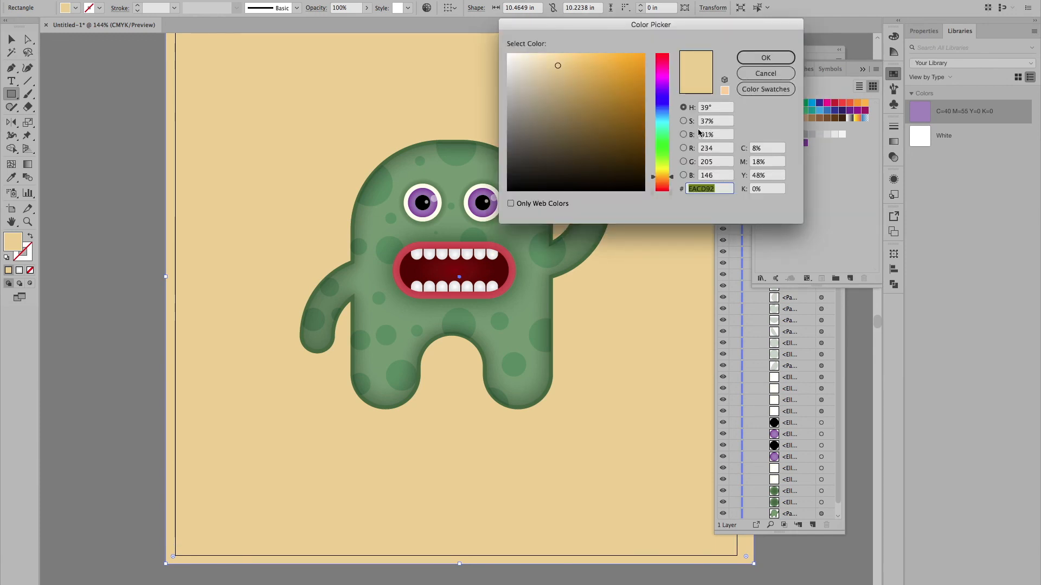
click(766, 74)
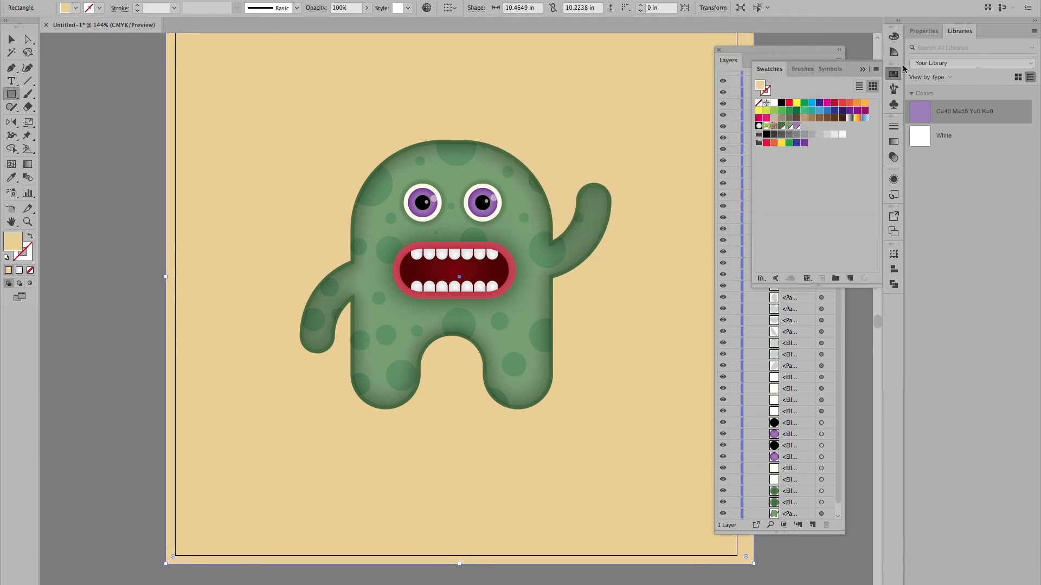
click(894, 35)
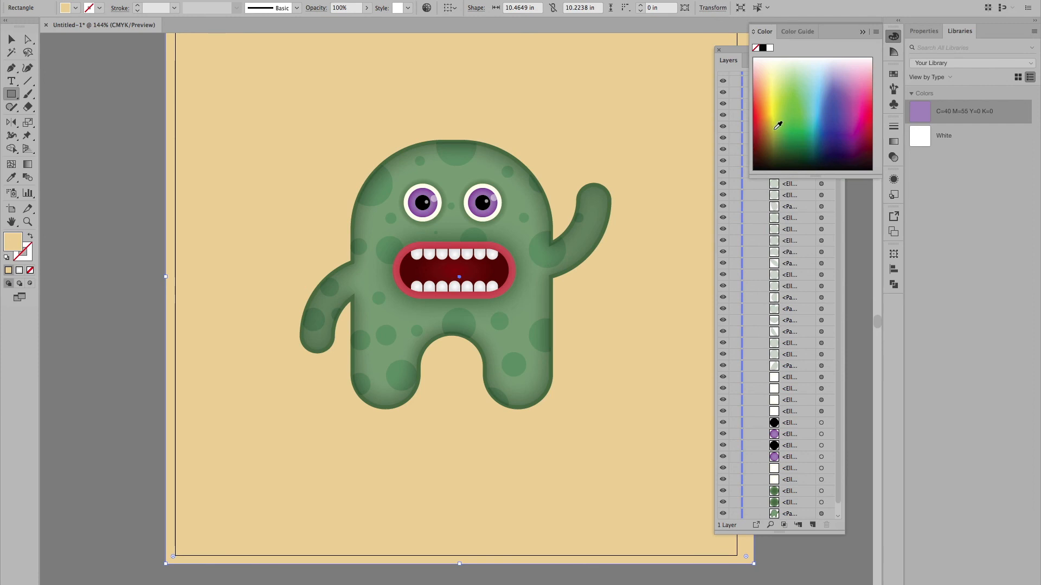
click(877, 33)
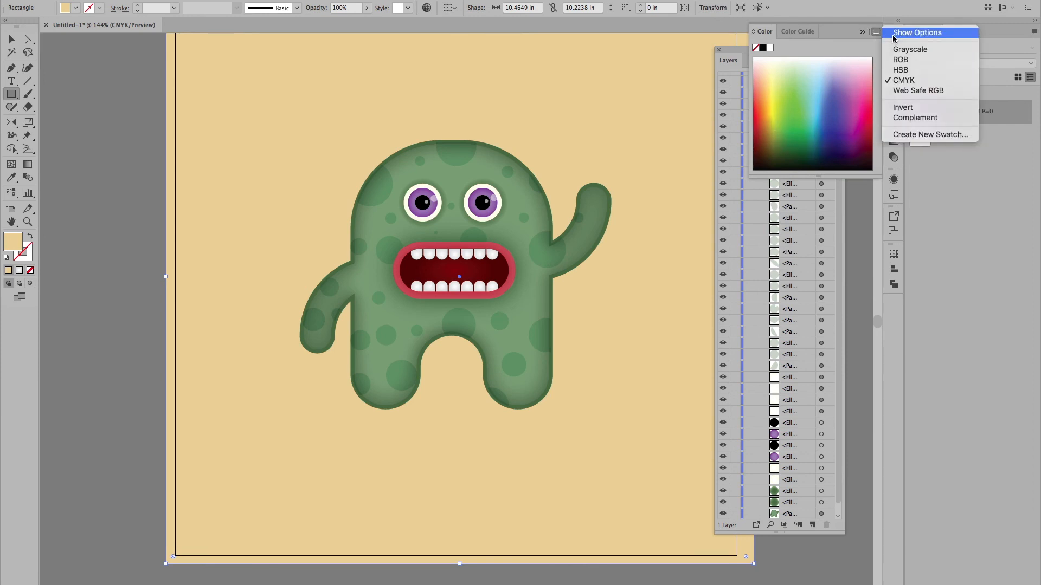
click(916, 32)
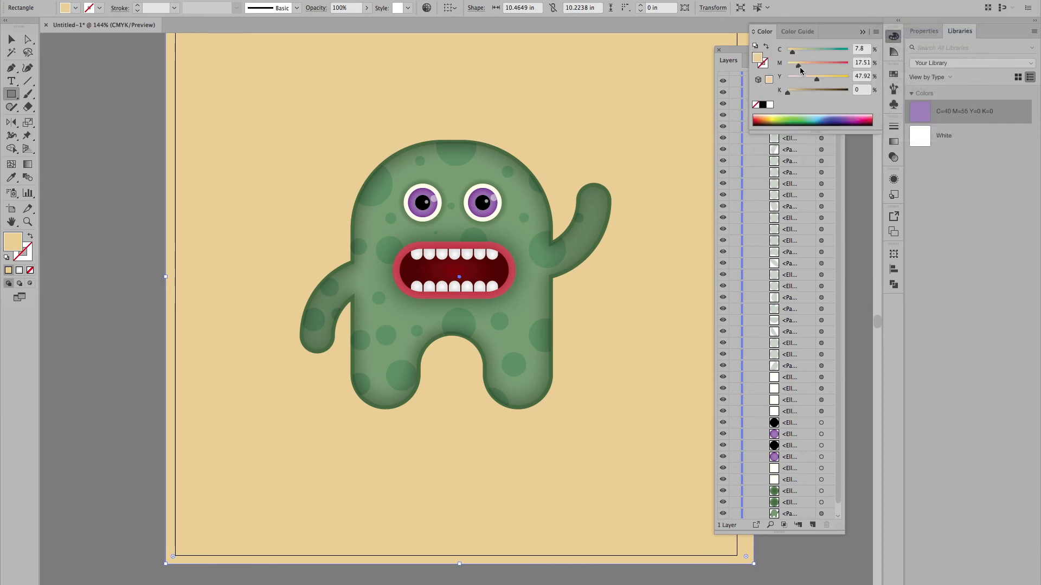
drag(799, 68, 807, 81)
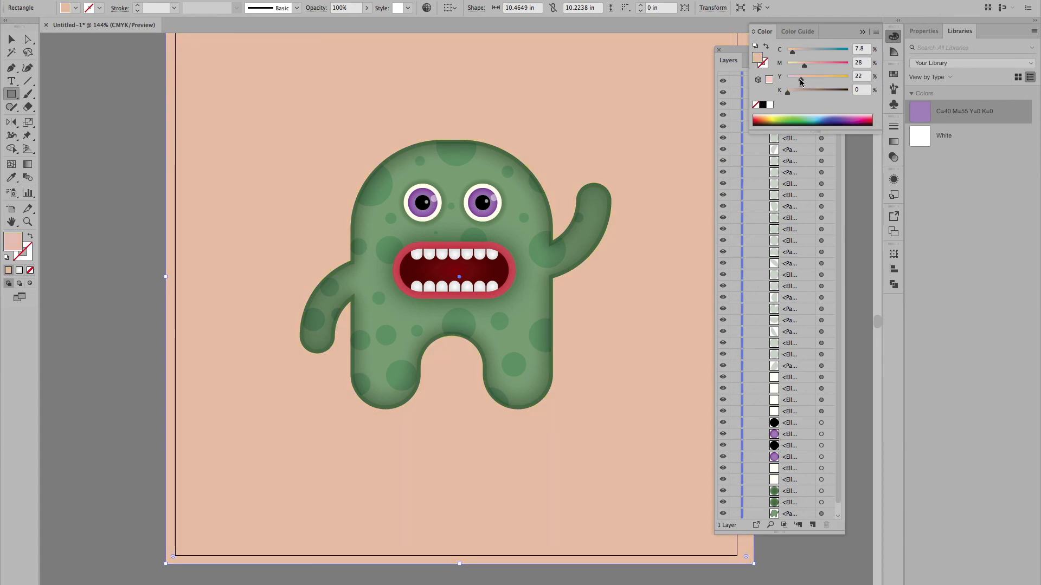
drag(804, 68, 806, 66)
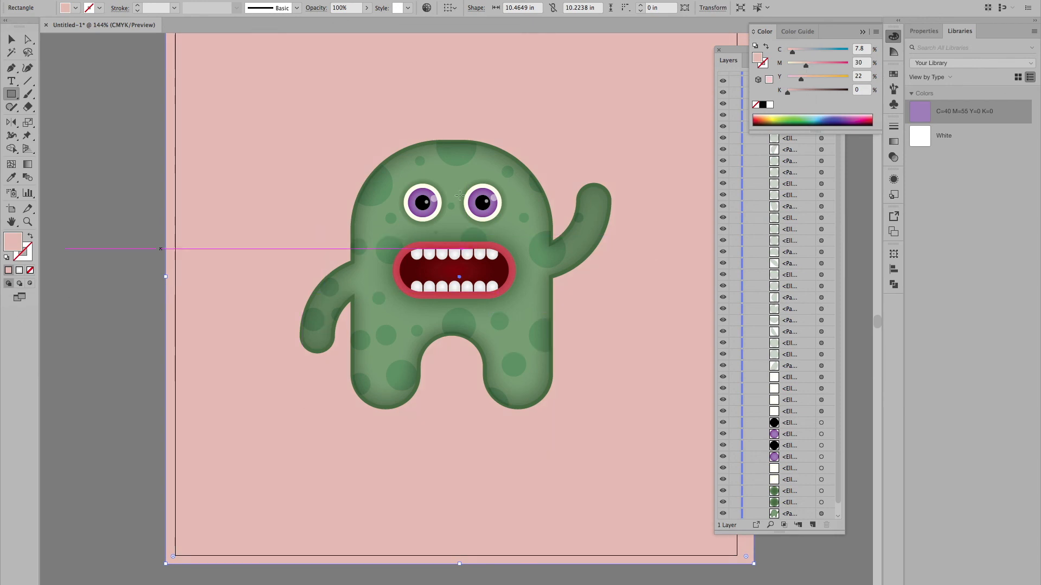
Apply a radial white-to-pink gradient to the background rectangle, with its outer stop at C 0, M 29, Y 17, K 15.
click(893, 142)
click(867, 138)
click(860, 163)
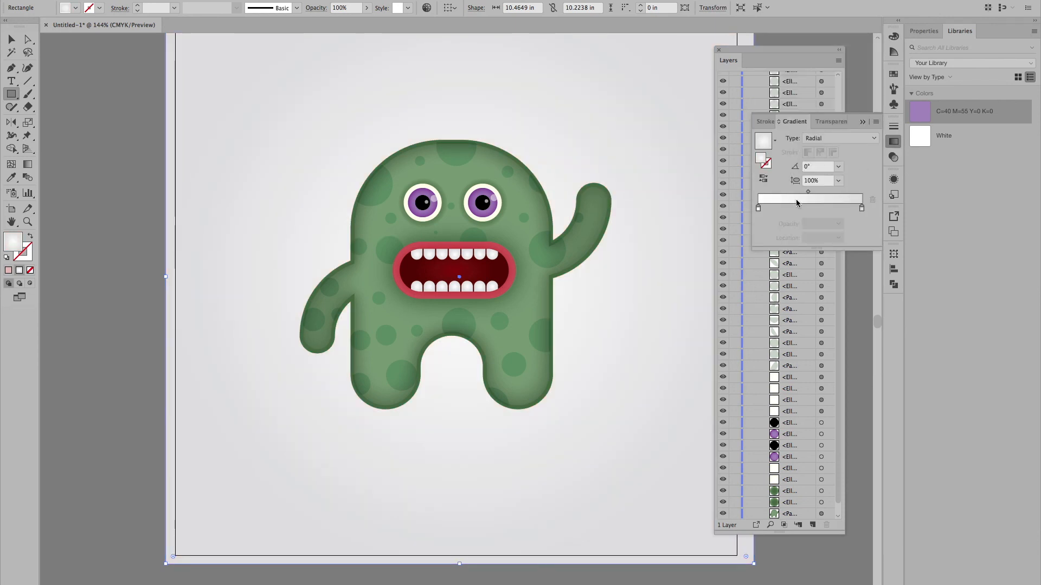
double_click(862, 209)
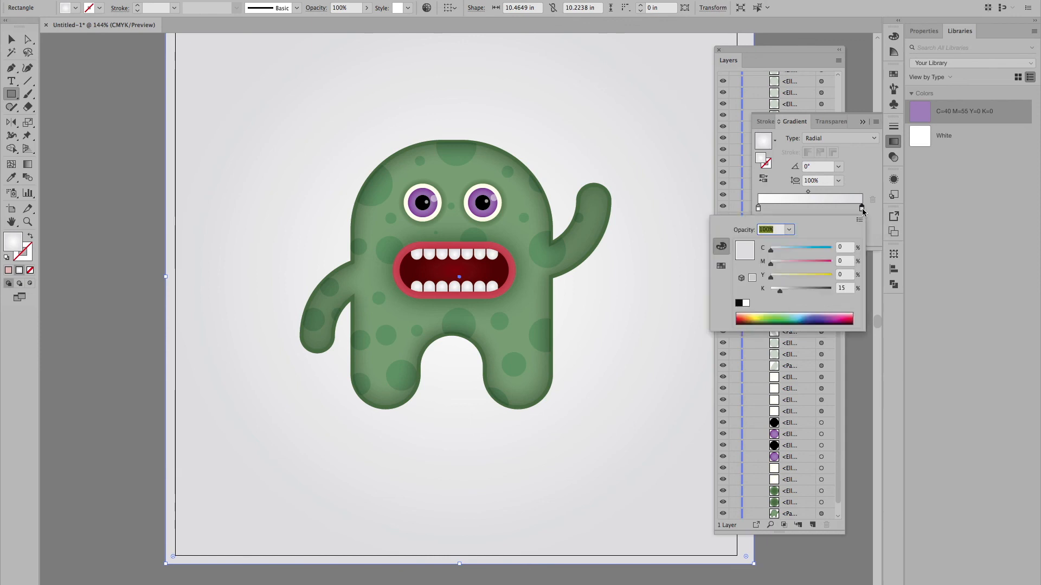
mouse_move(770, 264)
mouse_down()
mouse_move(780, 265)
mouse_move(782, 281)
mouse_up()
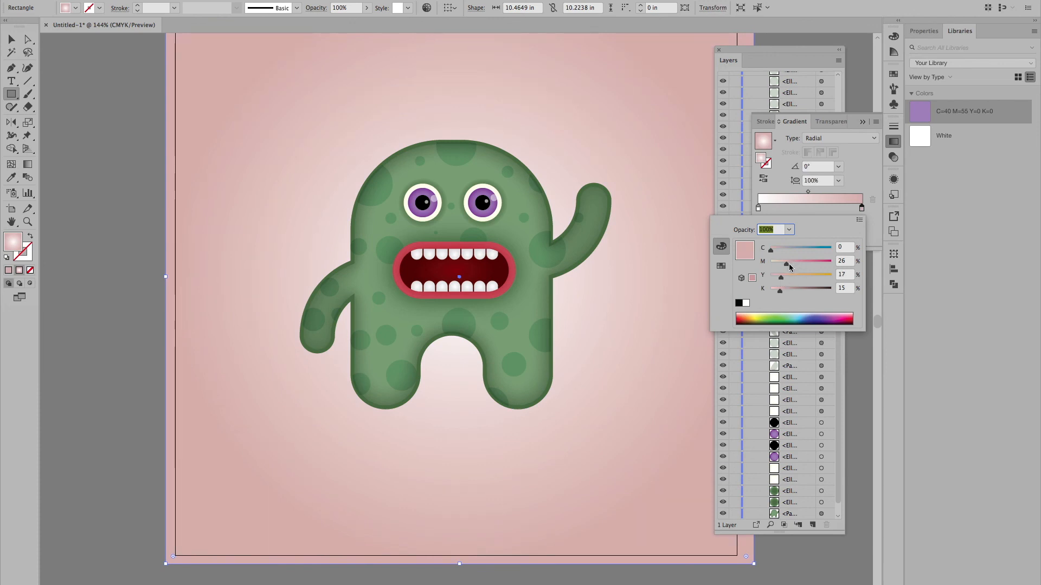
drag(788, 267, 789, 268)
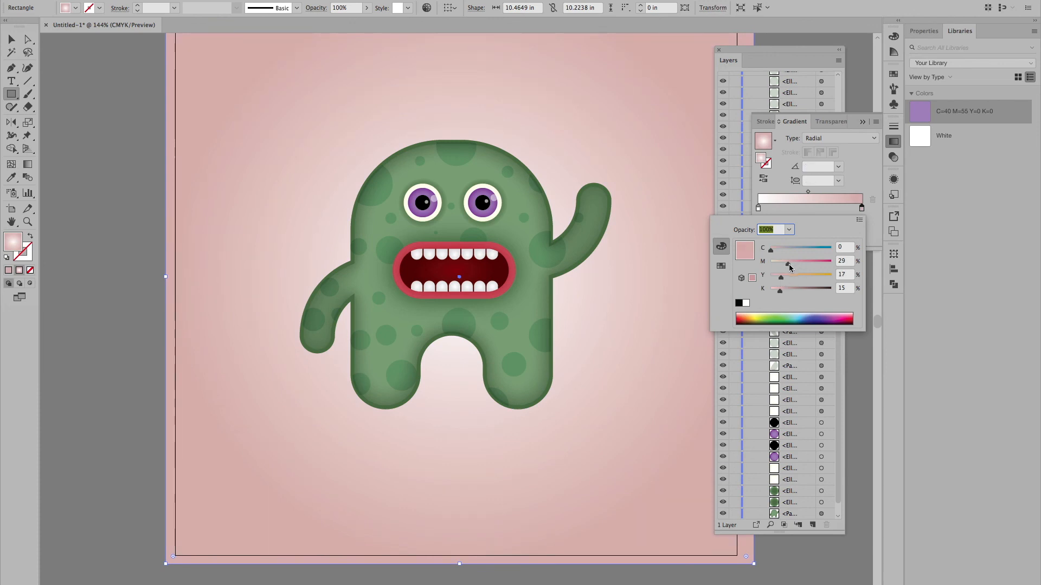
click(859, 177)
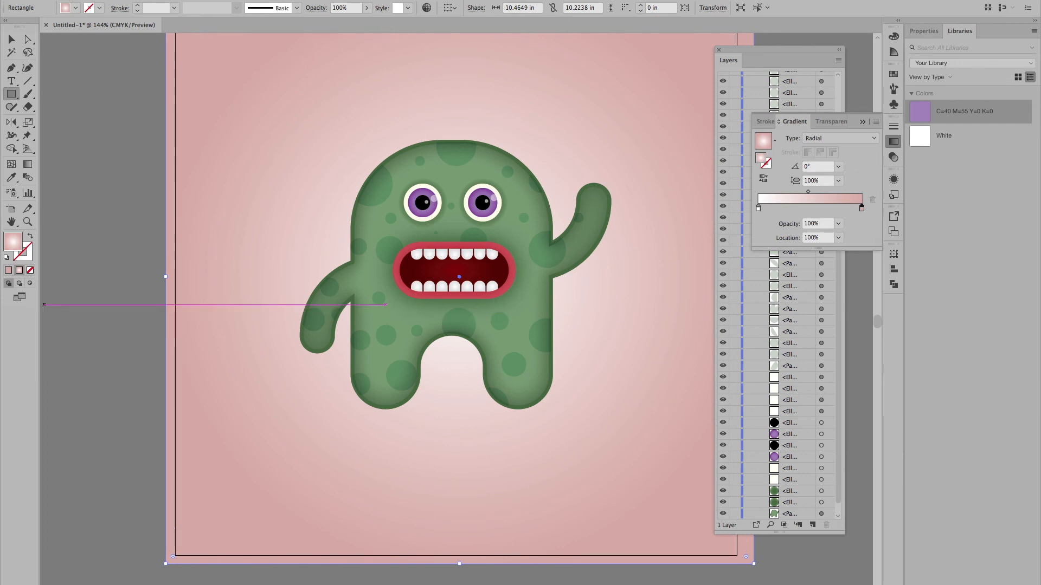
Draw a wide, flat ellipse about 5.95 by 1.08 in and position it under the monster's feet.
click(11, 94)
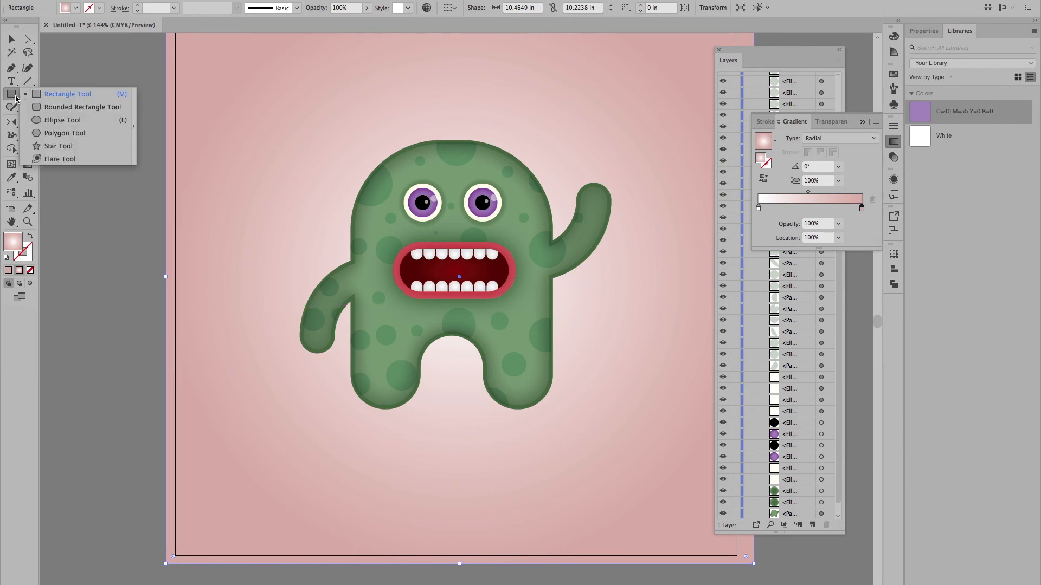
click(41, 120)
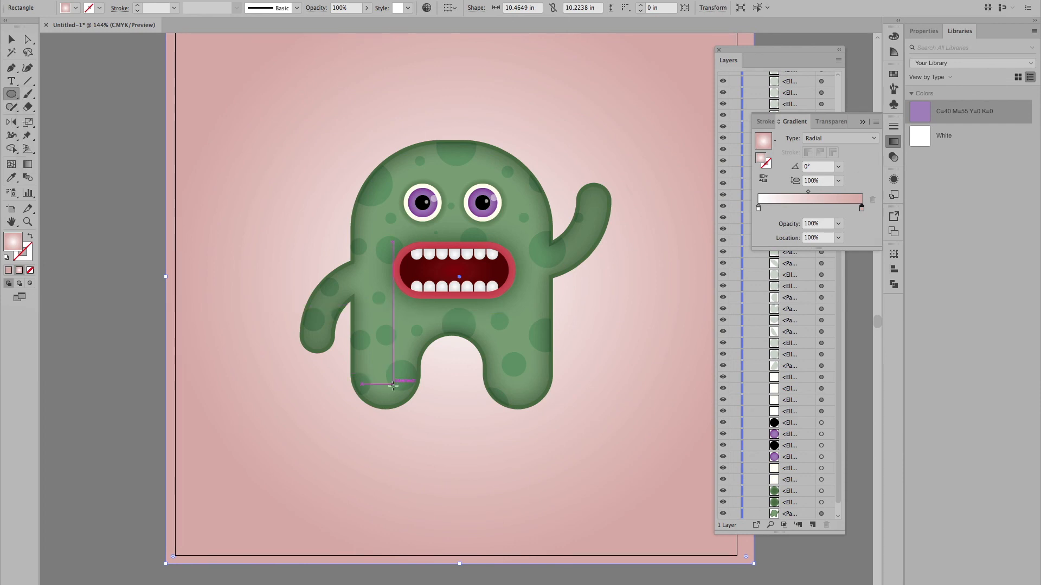
drag(291, 362, 625, 421)
key(v)
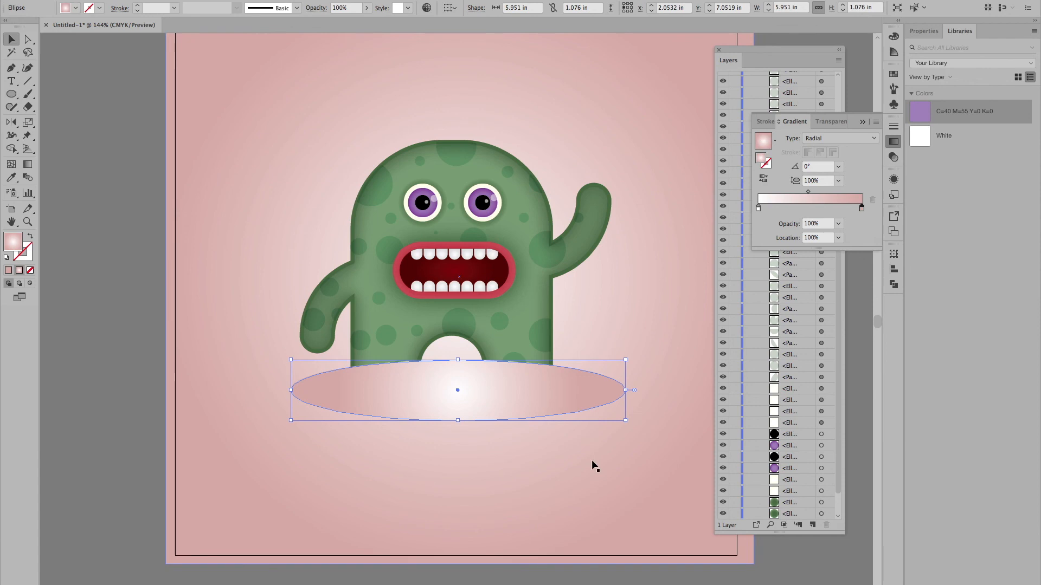
drag(539, 399, 535, 415)
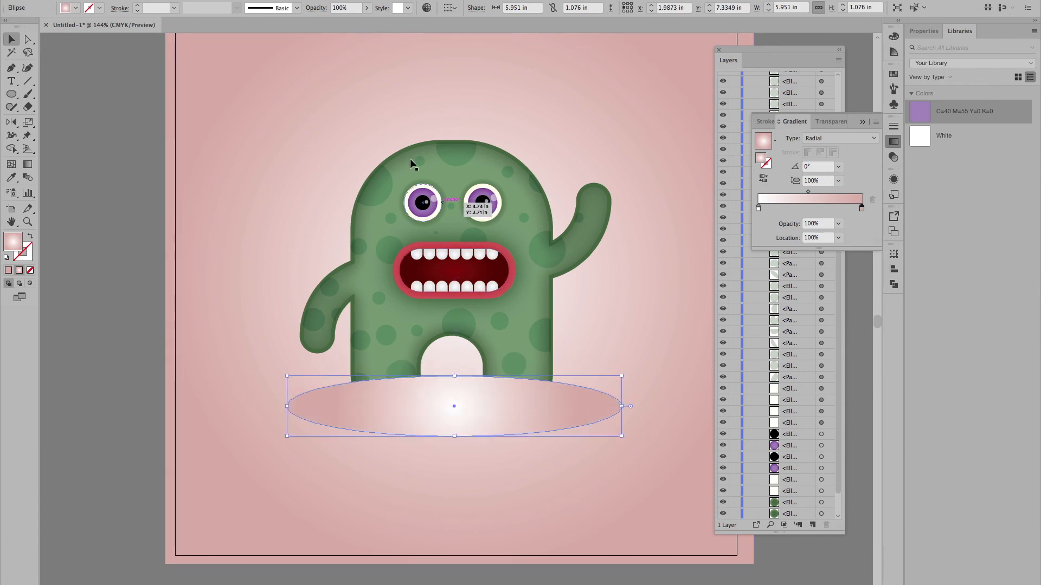
Try to move the ellipse behind the monster by sending it backward one level at a time.
click(146, 0)
mouse_move(159, 1)
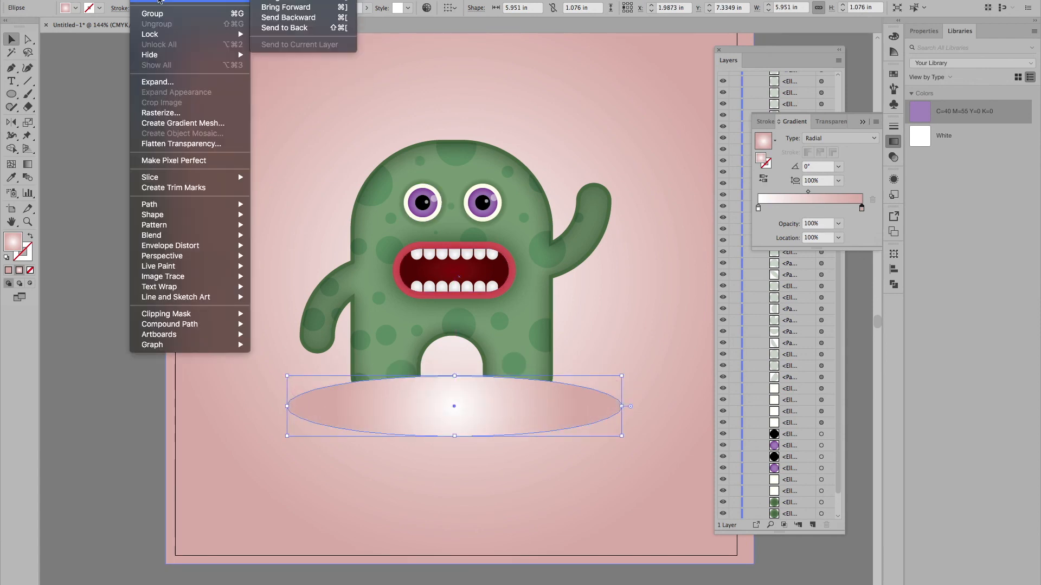
click(310, 19)
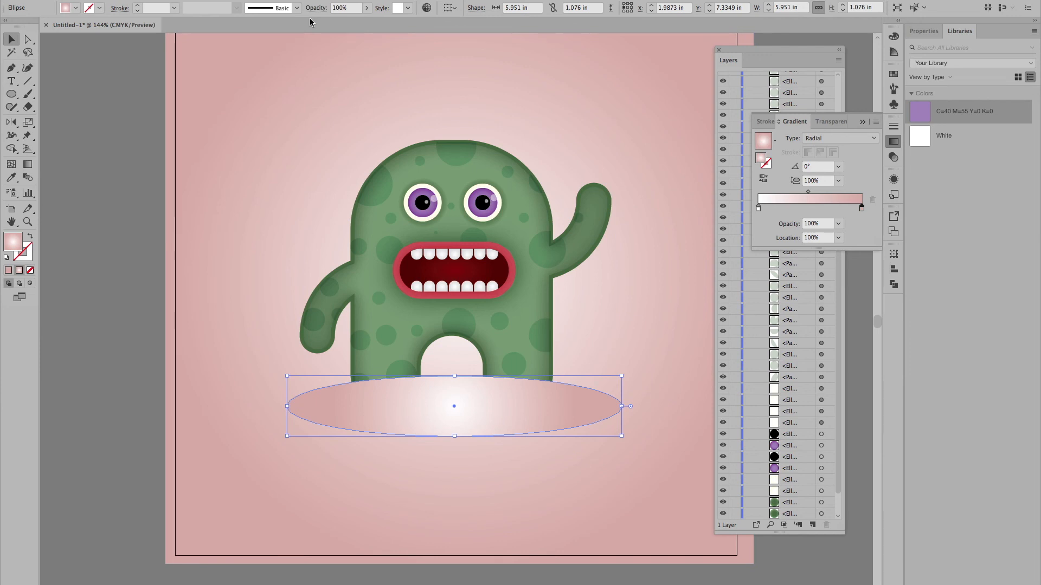
key(super+bracketleft)
key(super+bracketleft)
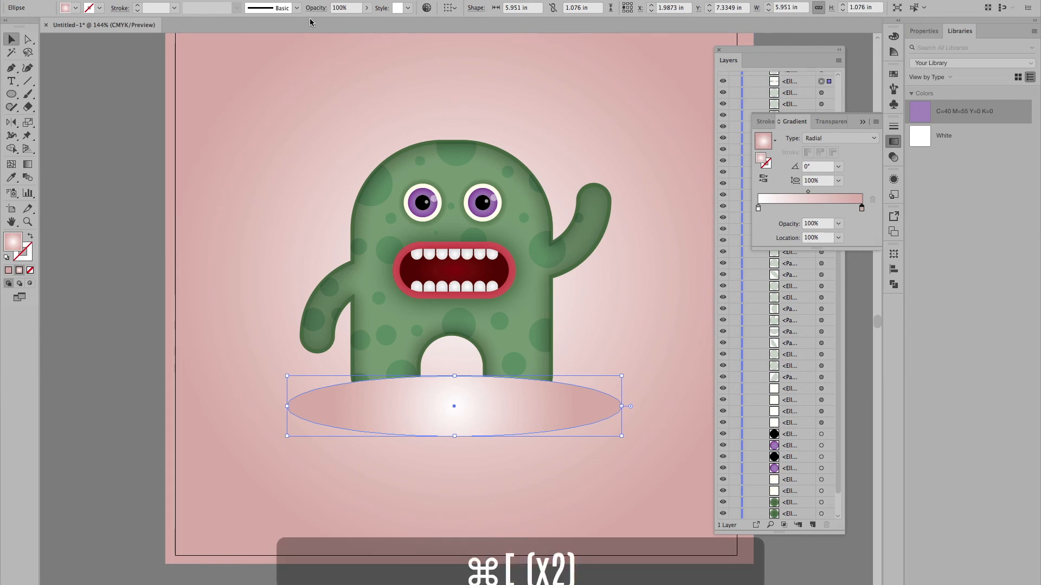
key(super+bracketleft)
key(super+bracketleft)
key(super+bracketleft)
key(super+bracketleft)
key(super+bracketleft)
key(super+bracketleft)
key(super+bracketleft)
key(super+bracketleft)
key(super+bracketleft)
key(super+bracketleft)
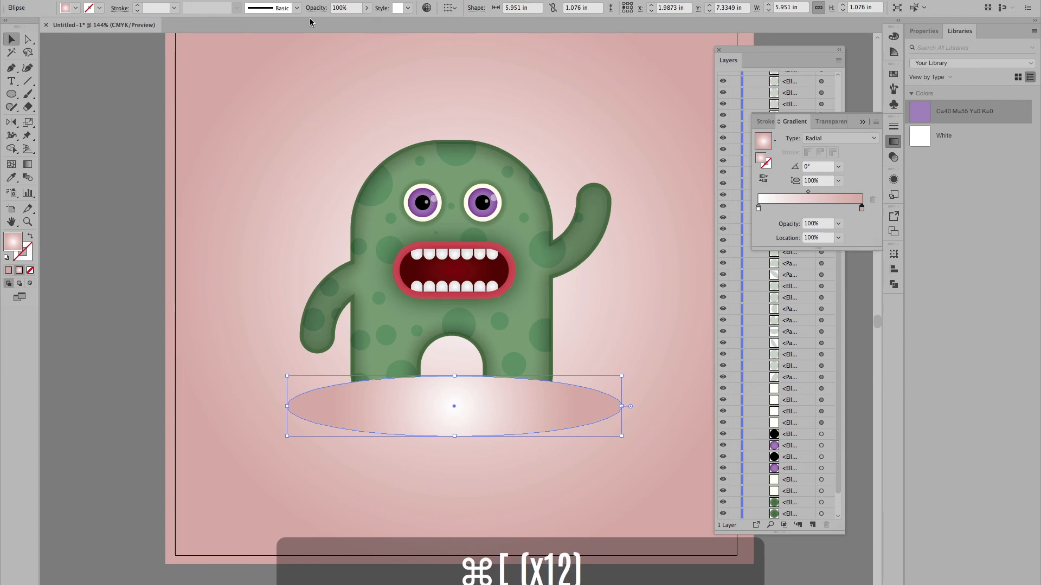
click(143, 1)
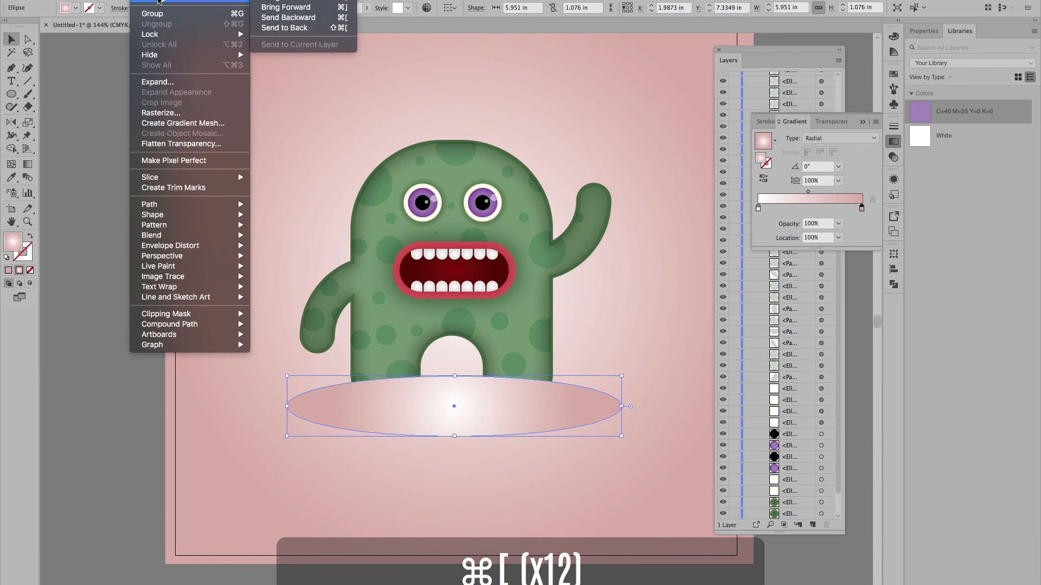
mouse_move(243, 3)
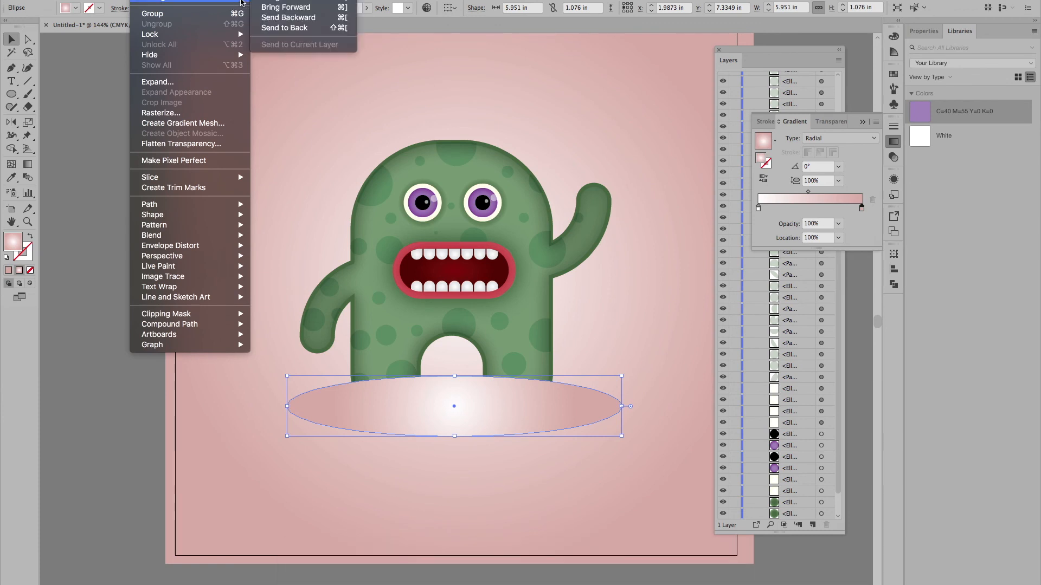
click(266, 17)
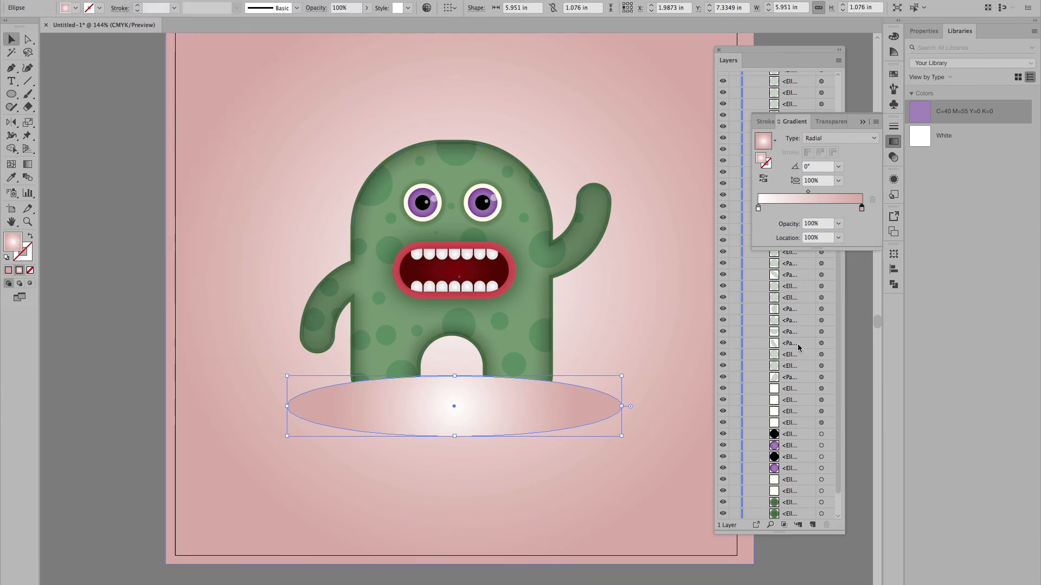
Move the ellipse in the layer stack to directly above the background rectangle, beneath all the monster's parts.
click(863, 122)
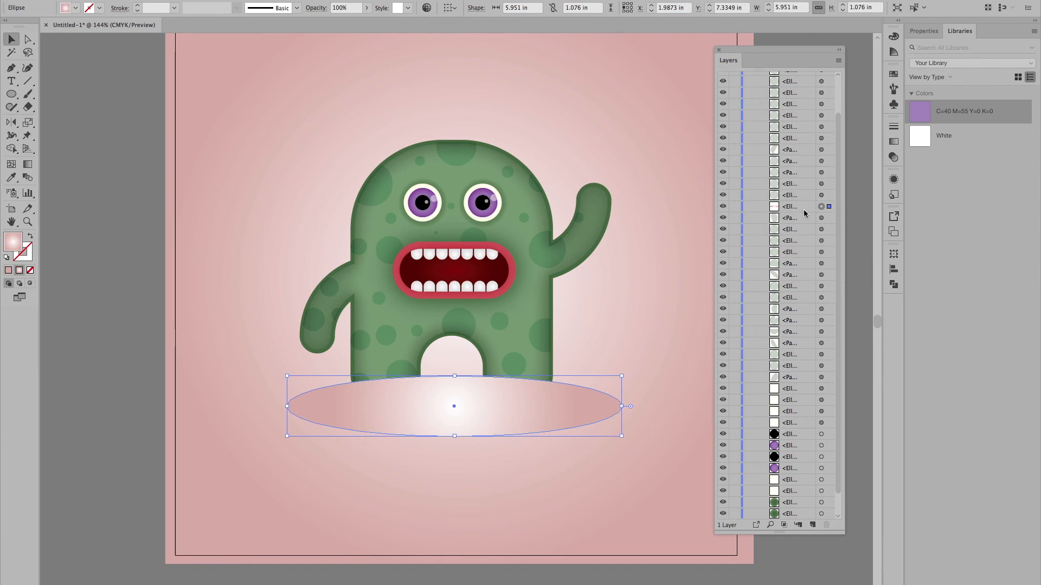
drag(803, 210, 799, 509)
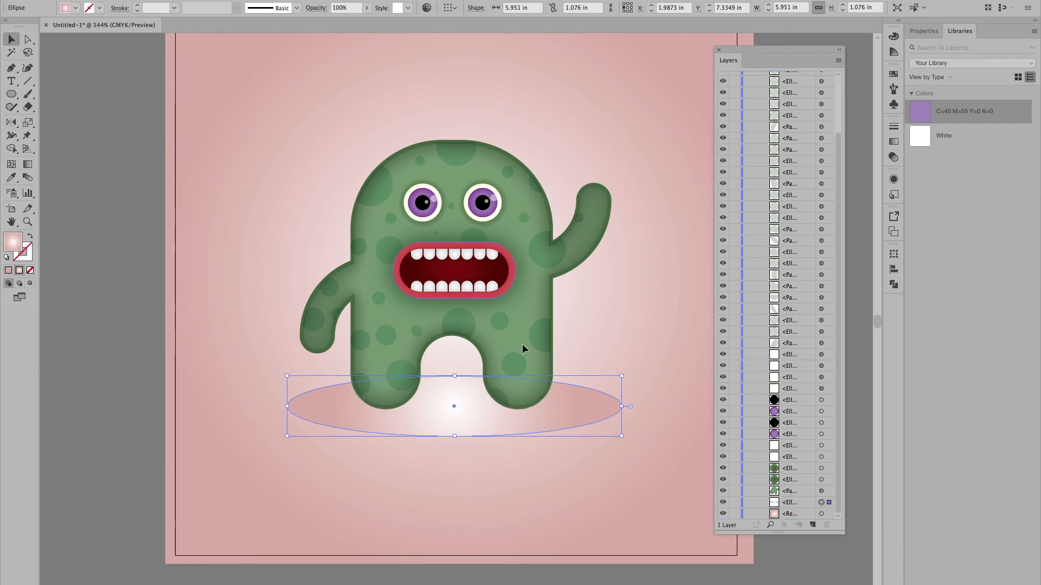
Replace the ellipse's gradient with a solid dark brown fill, #4C4332.
click(893, 74)
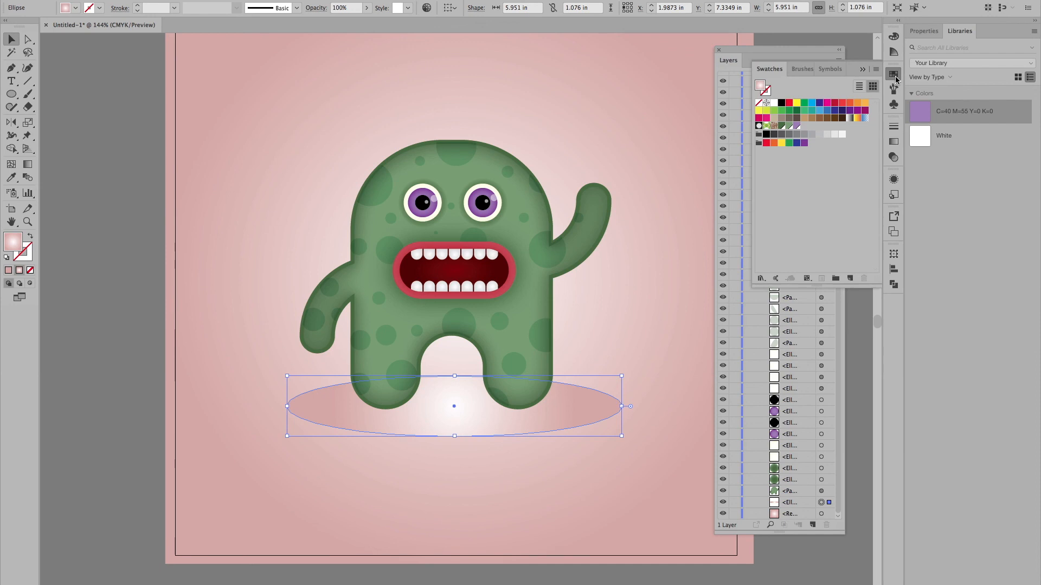
double_click(760, 85)
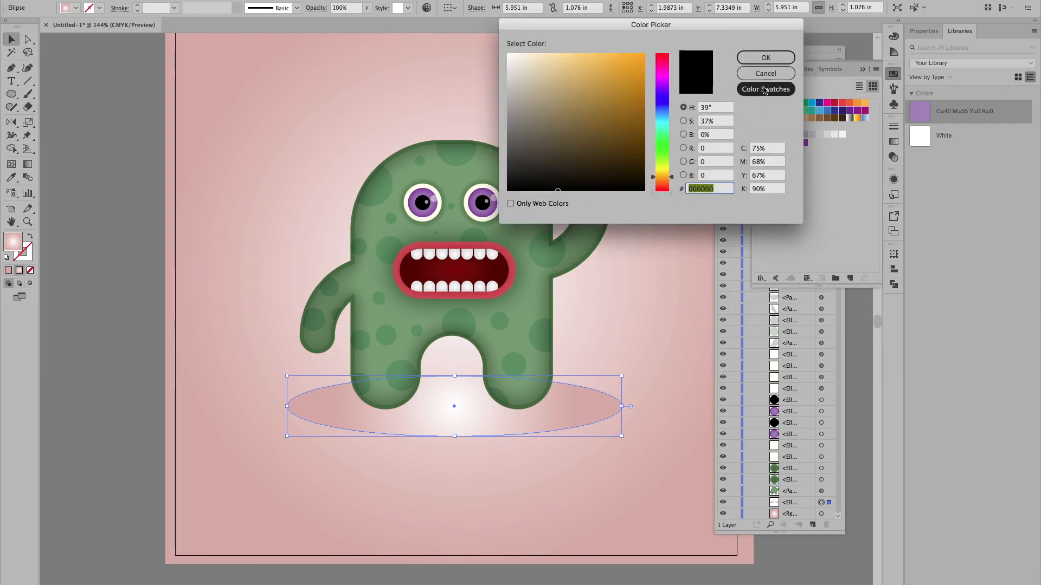
drag(570, 128, 553, 149)
click(769, 57)
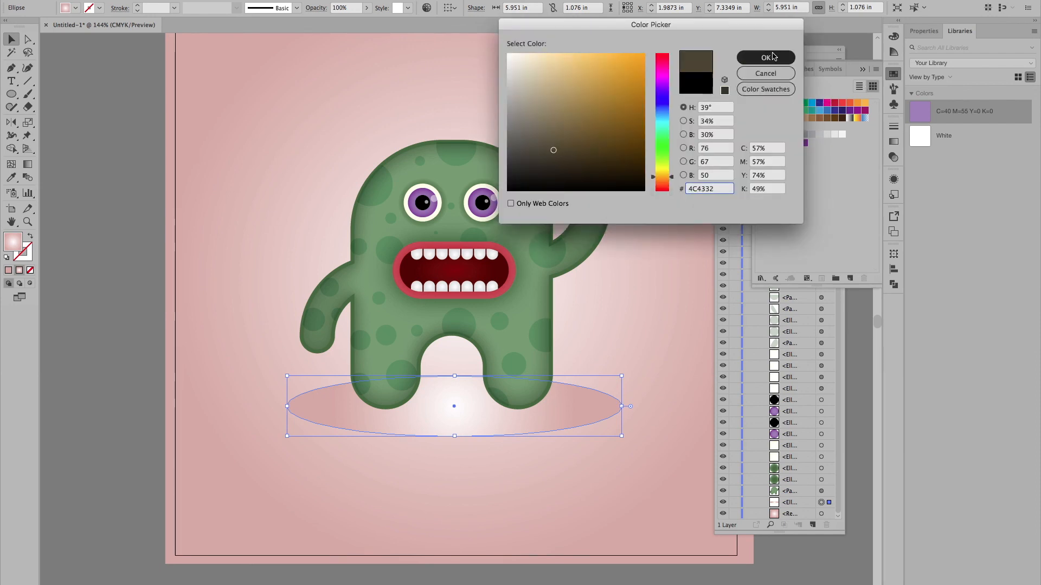
click(893, 143)
click(839, 139)
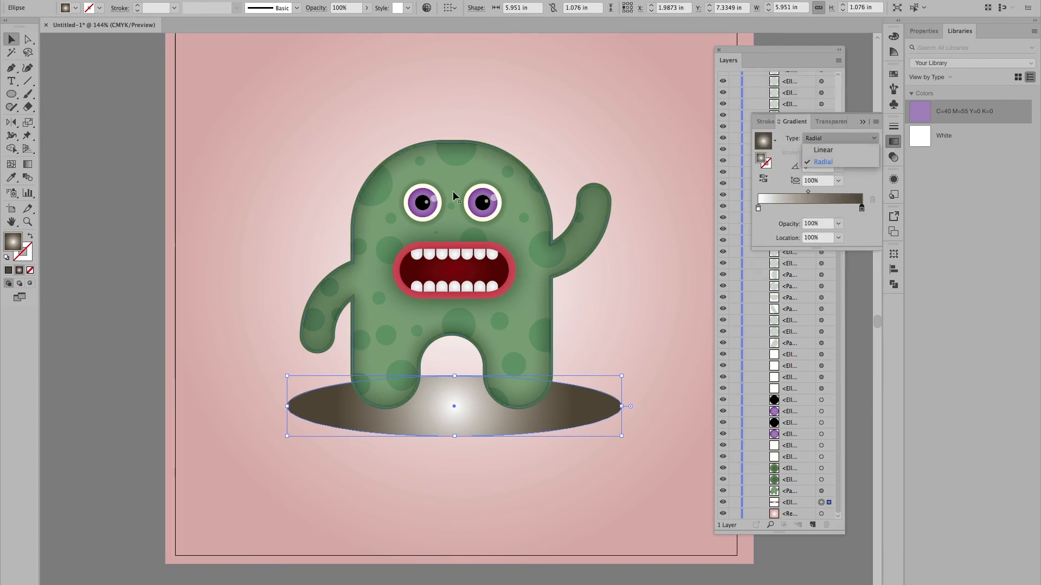
click(7, 271)
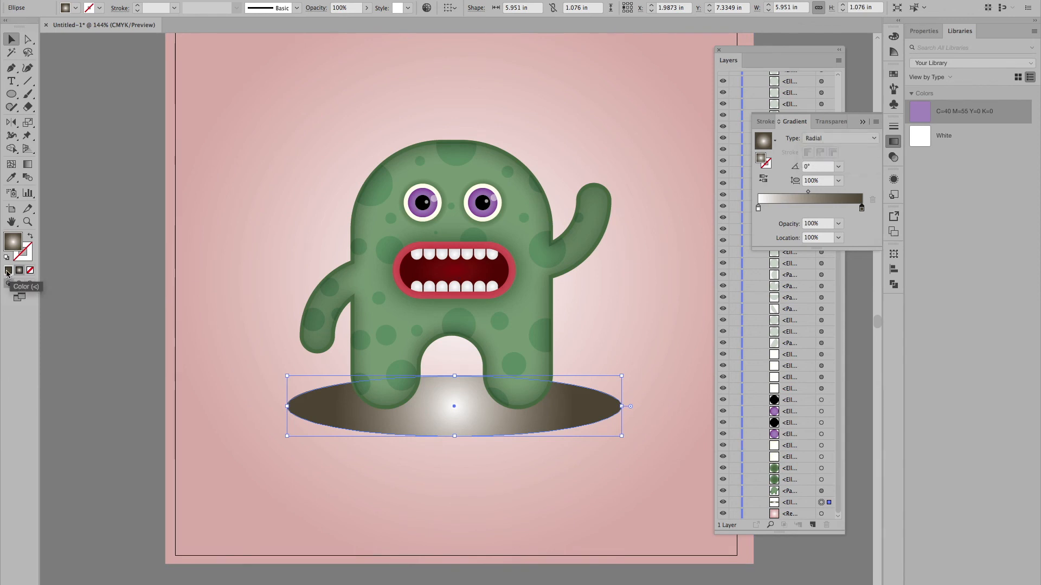
click(7, 271)
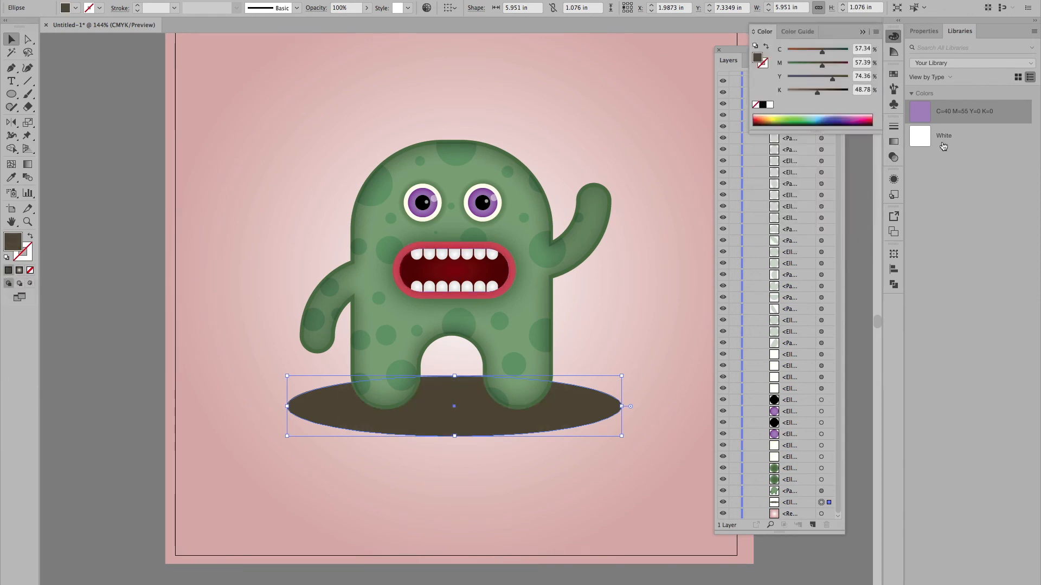
Set the ellipse's blending mode to Multiply and its opacity to 38%.
click(893, 157)
click(792, 138)
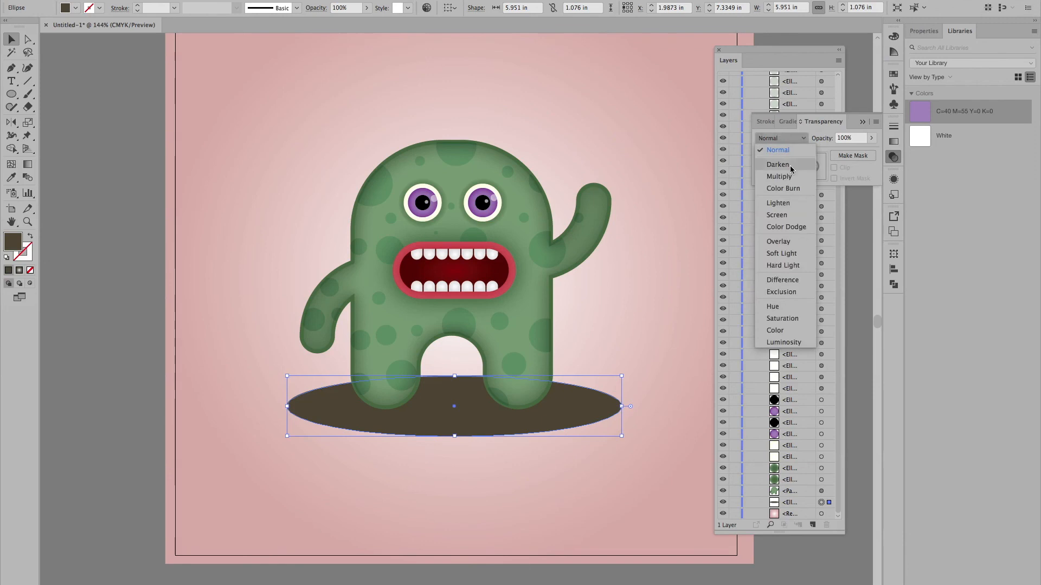
click(778, 176)
click(871, 138)
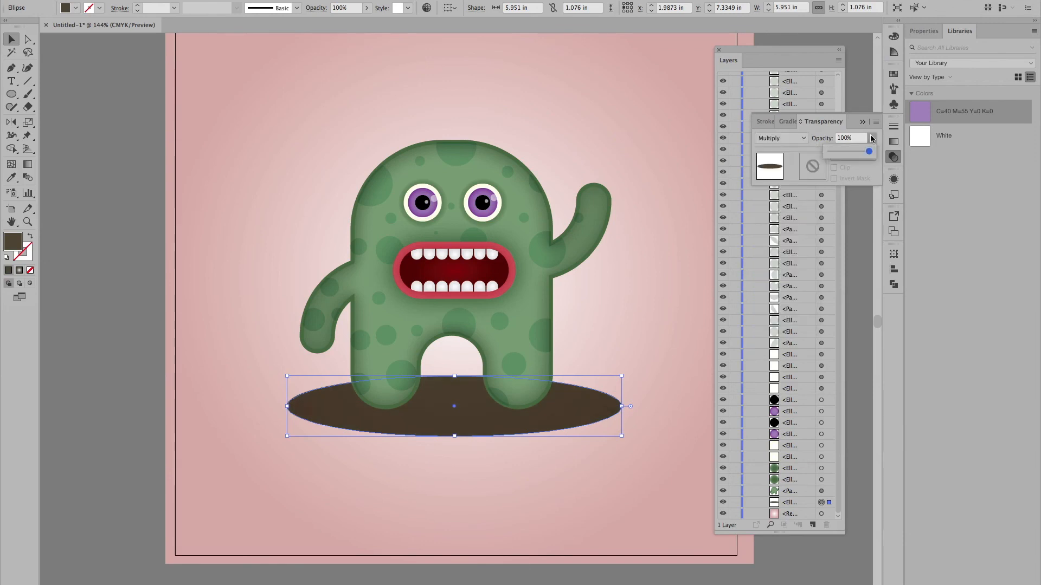
click(844, 152)
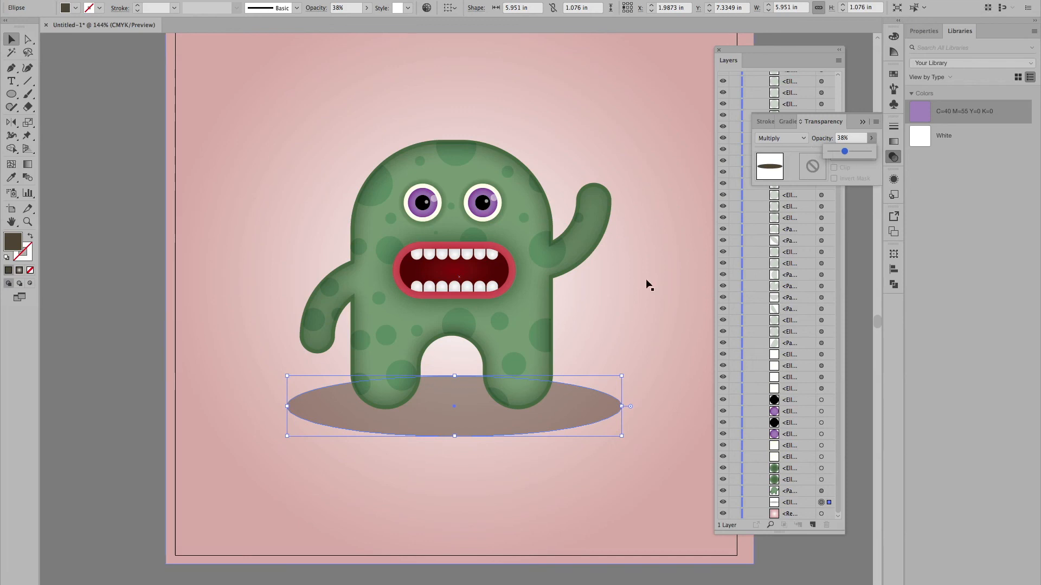
click(691, 299)
click(691, 299)
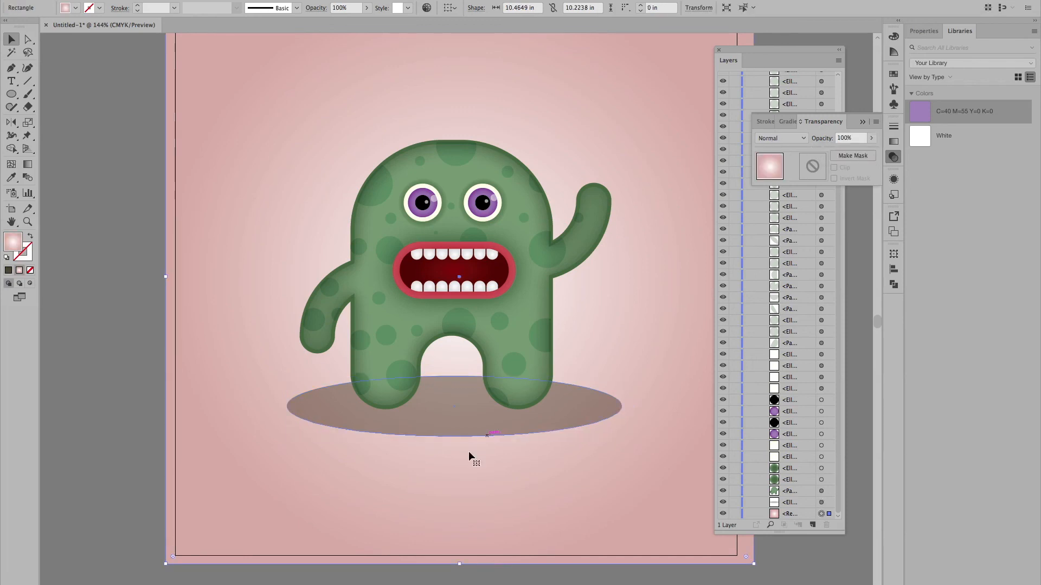
Apply a Feather effect with a 0.4 in radius to the ellipse's fill, and view the whole artboard with nothing selected.
click(475, 432)
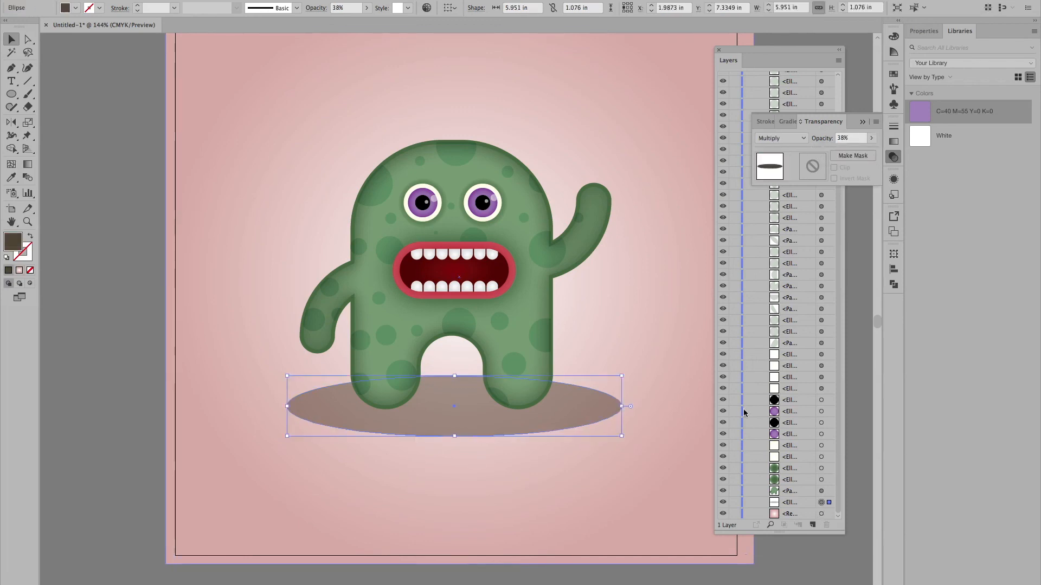
click(894, 178)
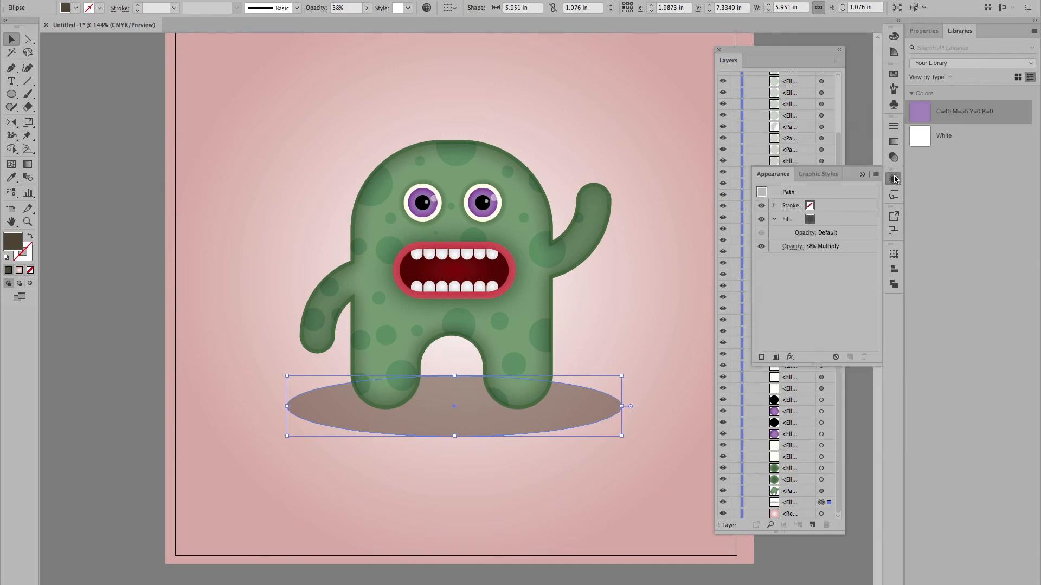
click(787, 222)
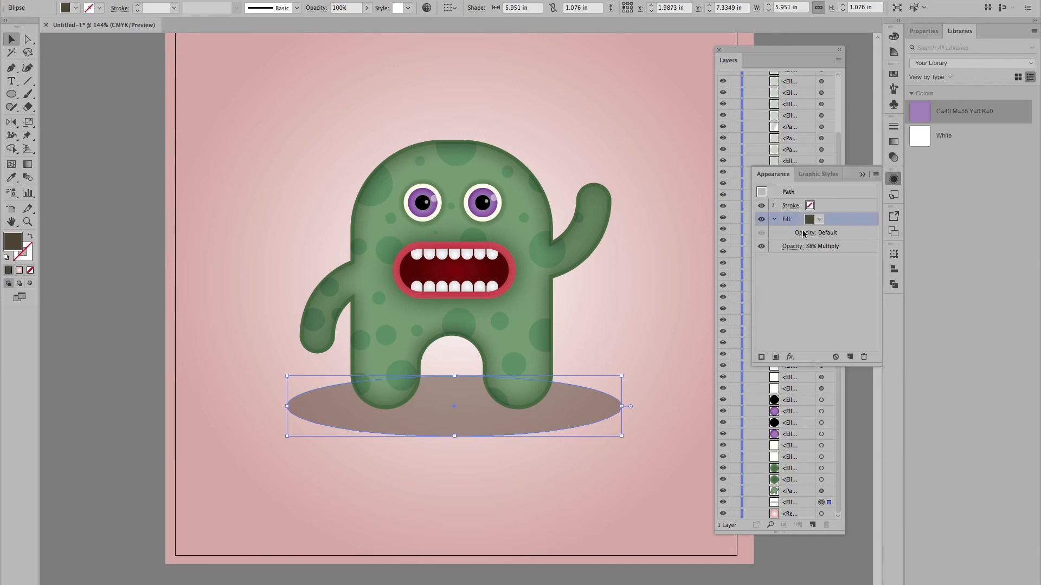
click(792, 358)
mouse_move(817, 450)
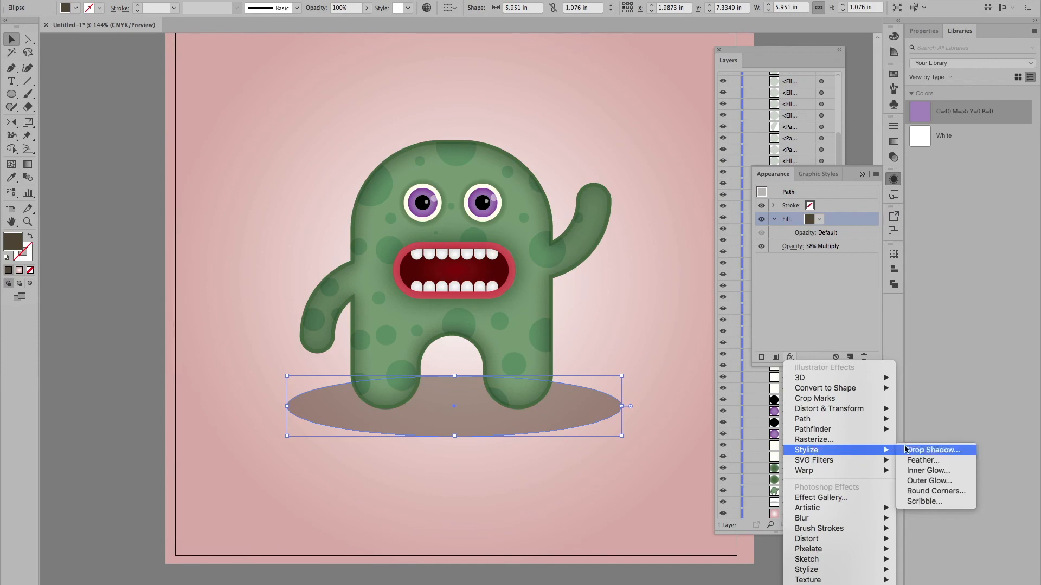
click(923, 461)
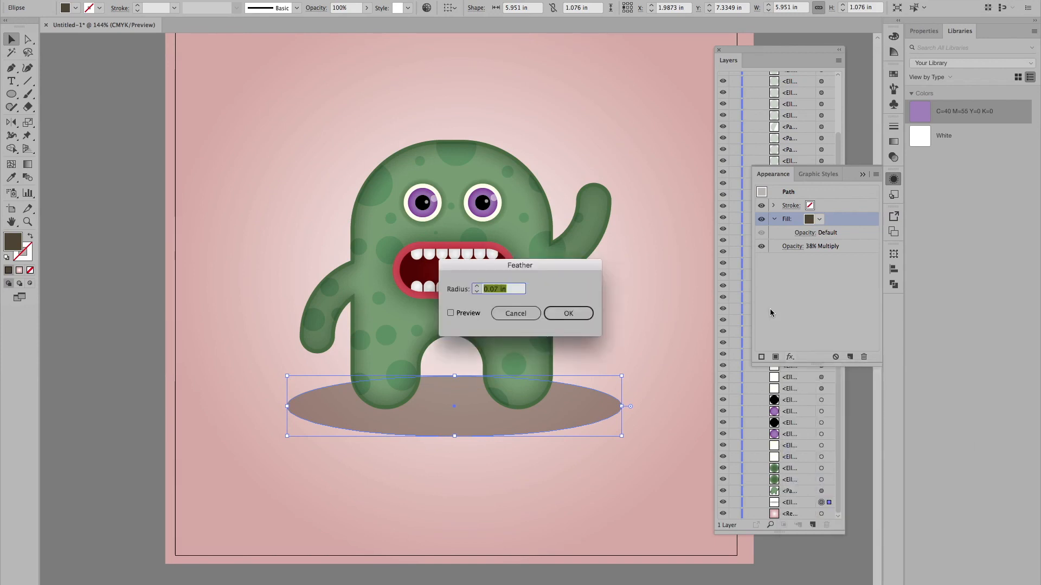
click(456, 314)
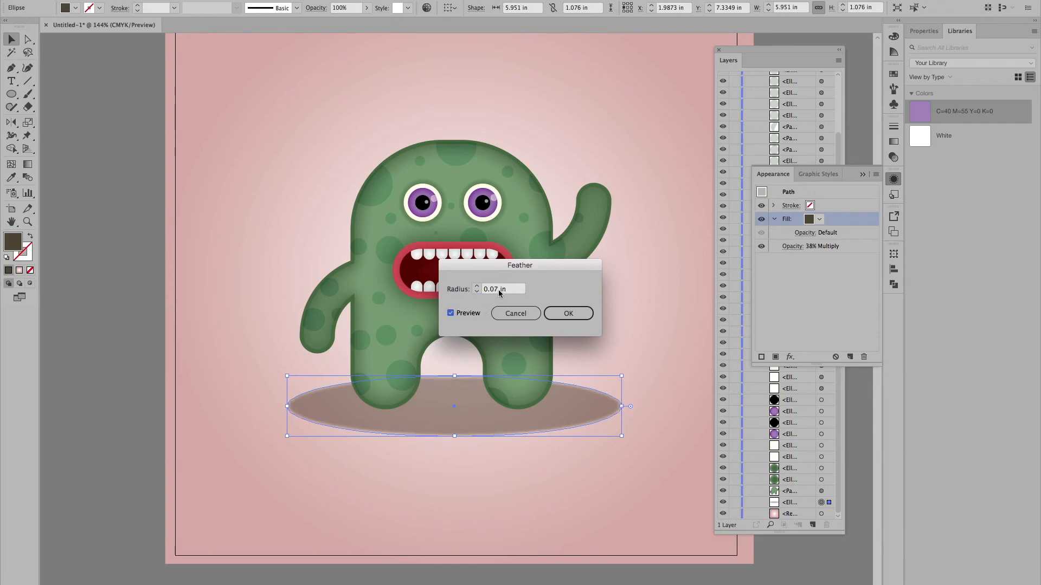
click(477, 286)
click(478, 285)
click(479, 285)
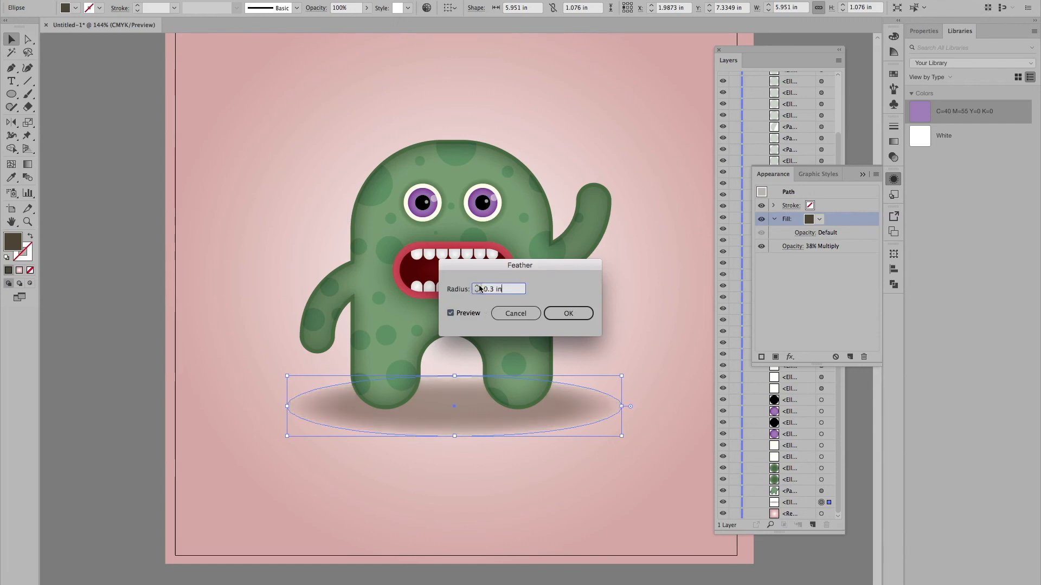
click(478, 286)
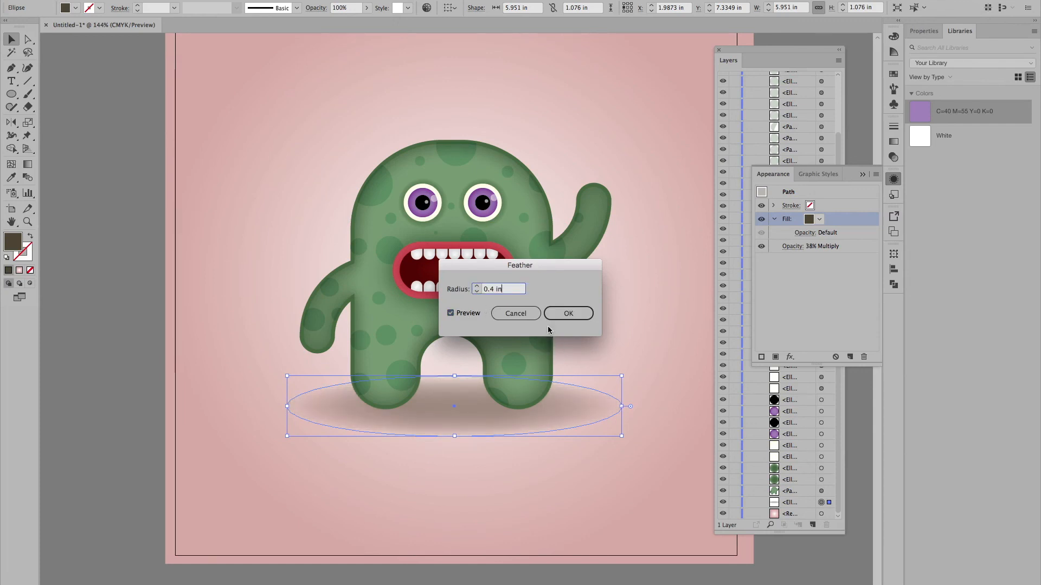
click(569, 313)
click(102, 227)
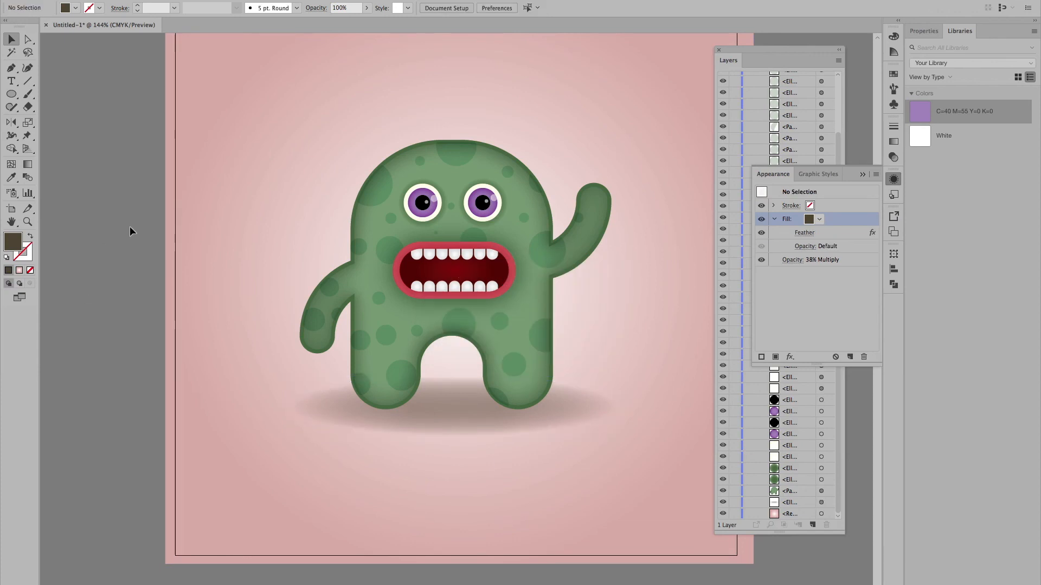
key(super+0)
key(super+minus)
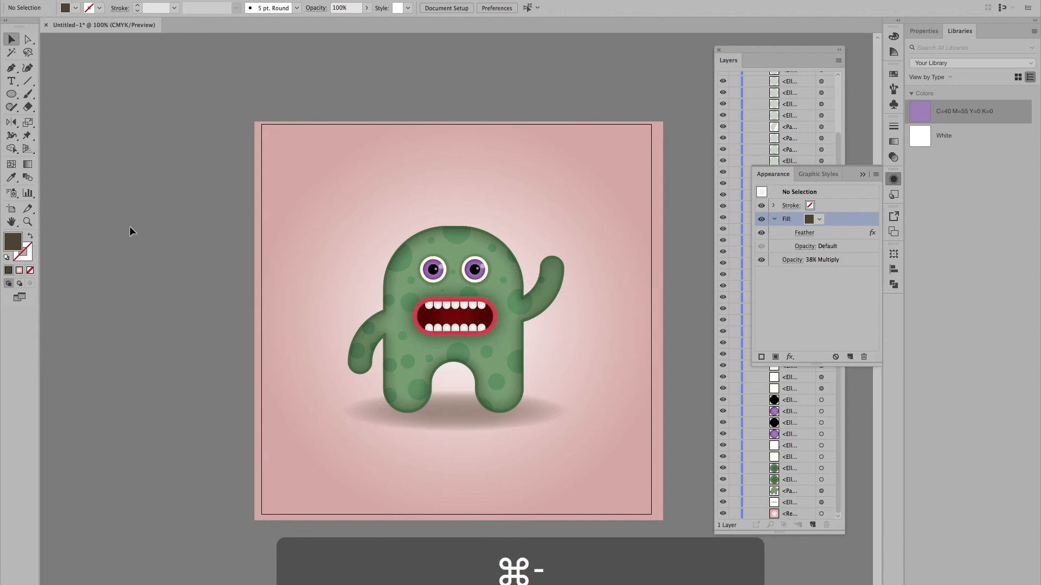